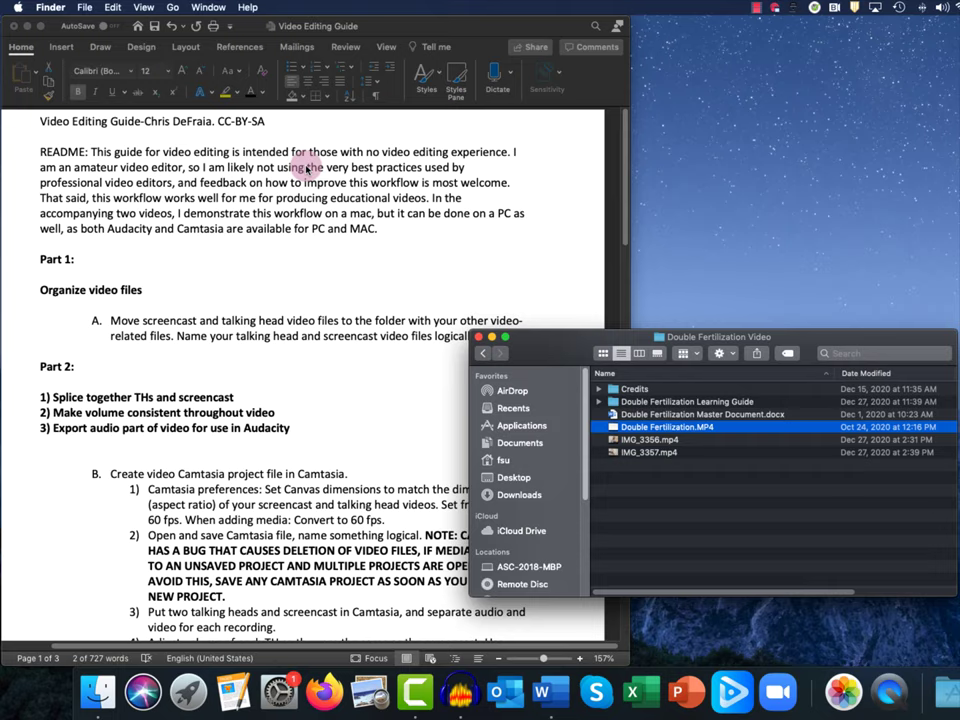
Review the Video Editing Guide in Word, examining its sections from Part 1 through Part 4
click(140, 262)
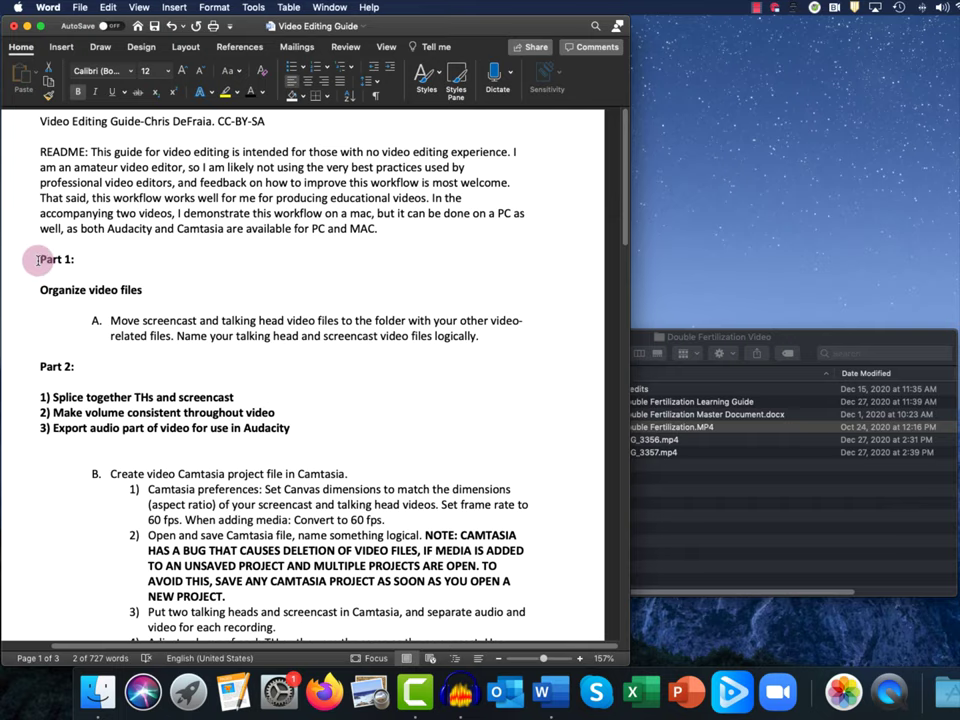
scroll(64, 296, down, 5)
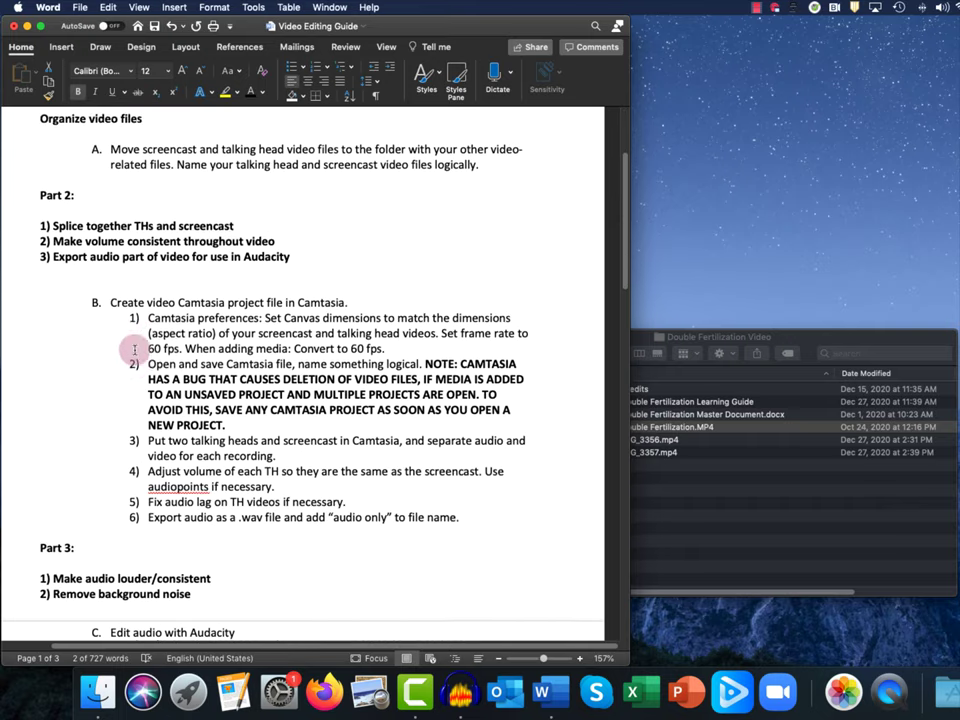
scroll(134, 349, down, 15)
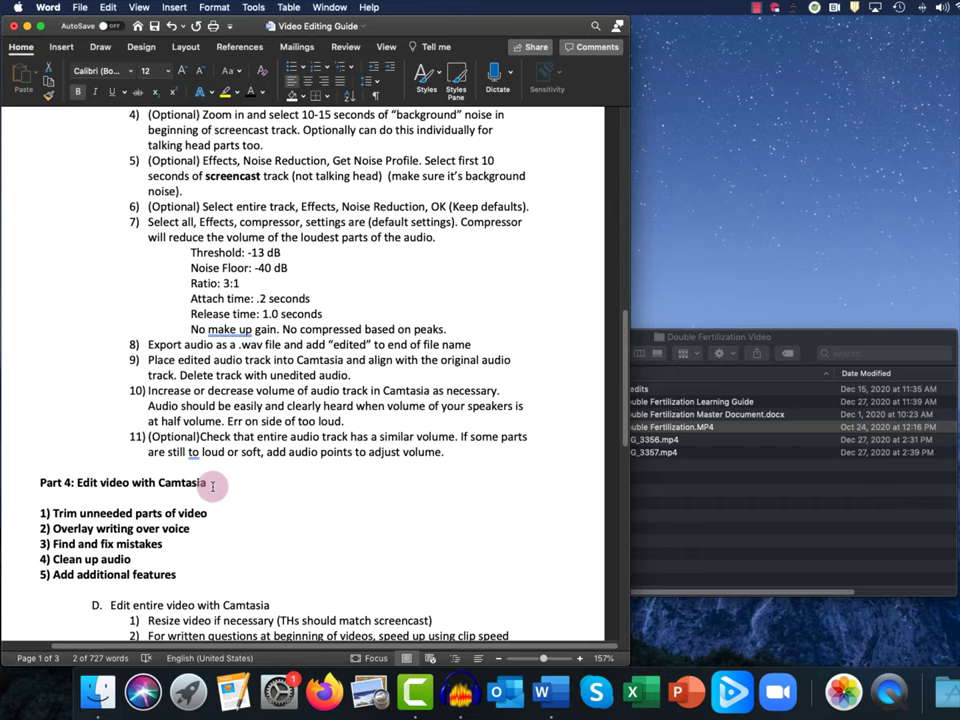
drag(213, 487, 45, 490)
click(208, 375)
scroll(203, 383, up, 3)
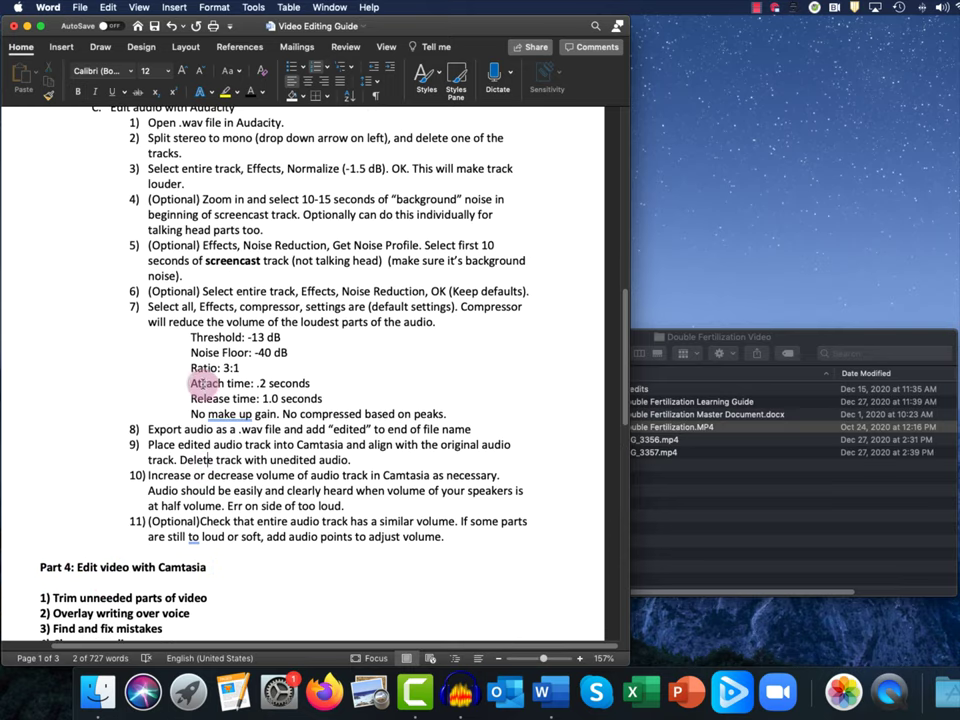
scroll(202, 383, up, 15)
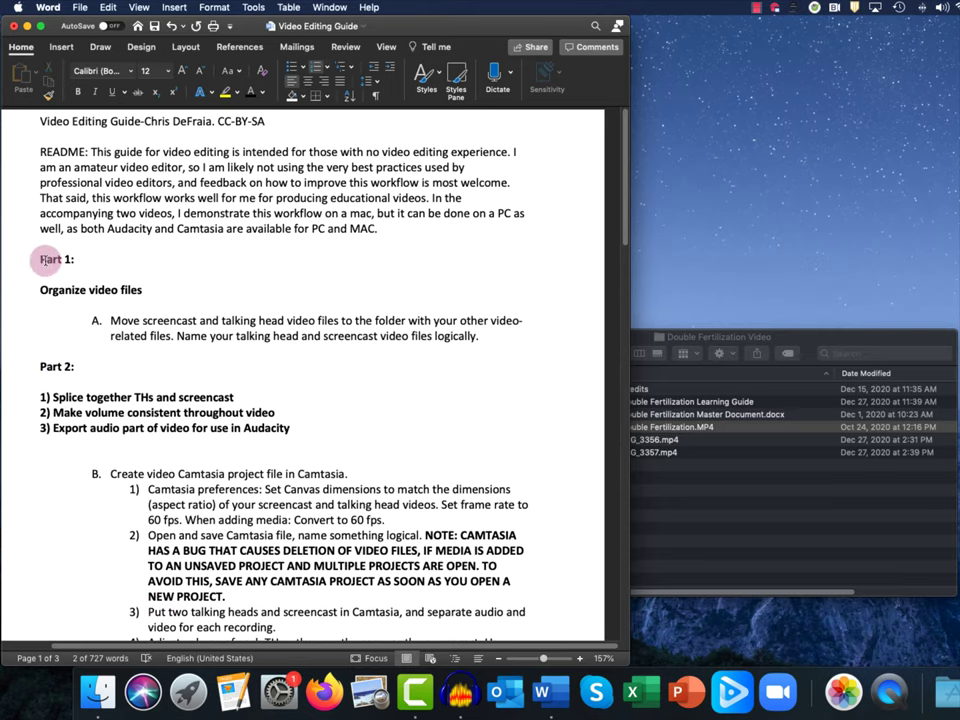
drag(40, 259, 72, 259)
scroll(100, 395, down, 15)
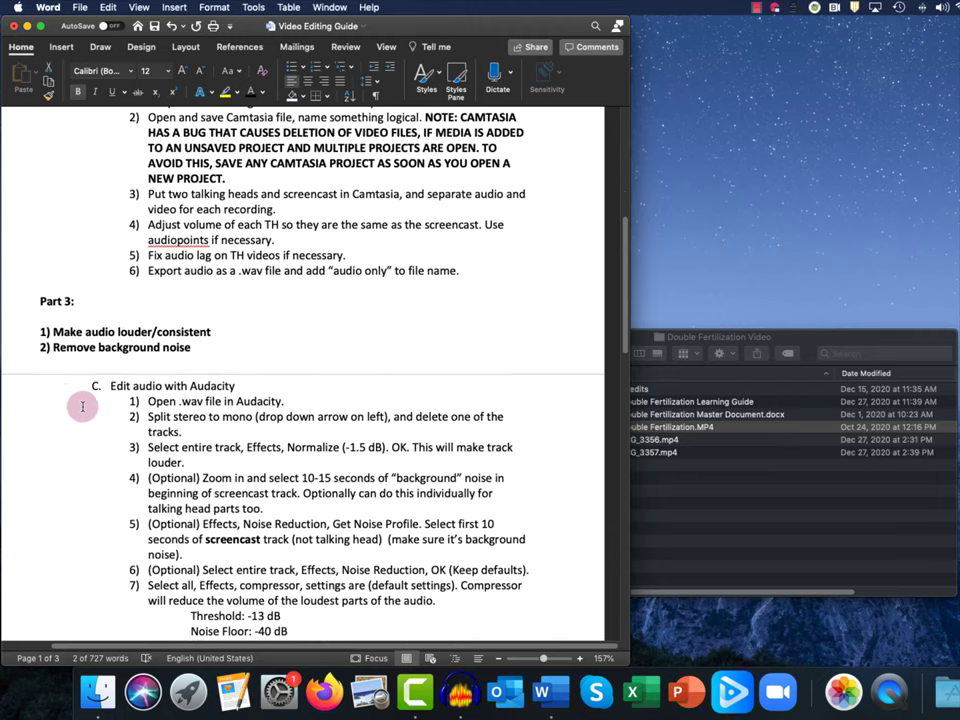
drag(37, 301, 74, 301)
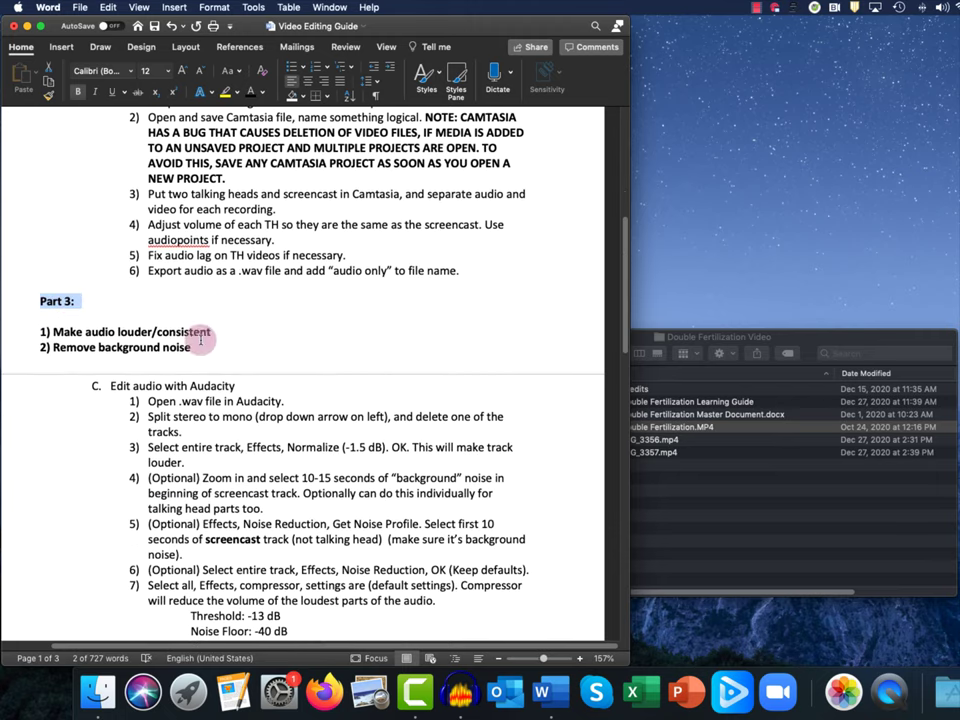
scroll(197, 336, up, 12)
click(182, 231)
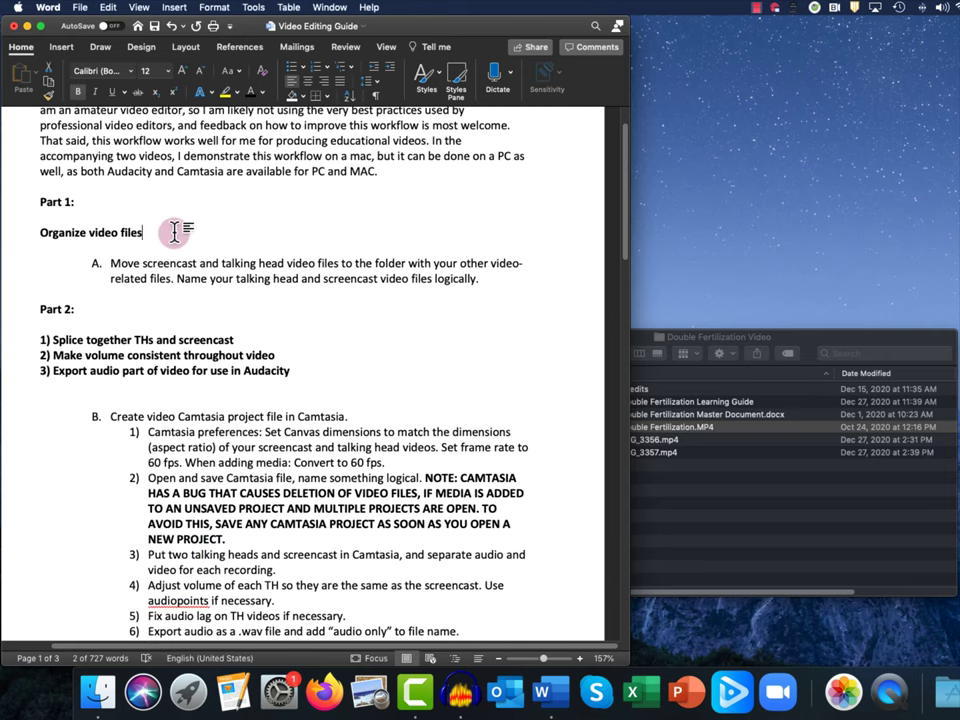
scroll(195, 251, down, 3)
Switch to the Double Fertilization Video folder in Finder and preview the page images inside the Double Fertilization Learning Guide folder
click(857, 334)
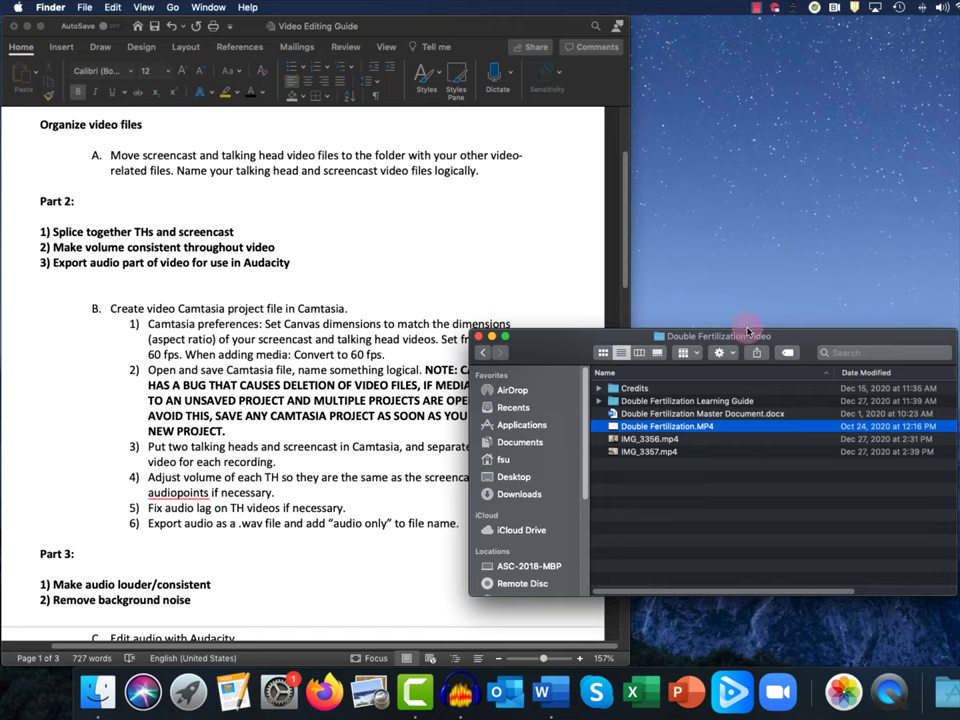
click(645, 414)
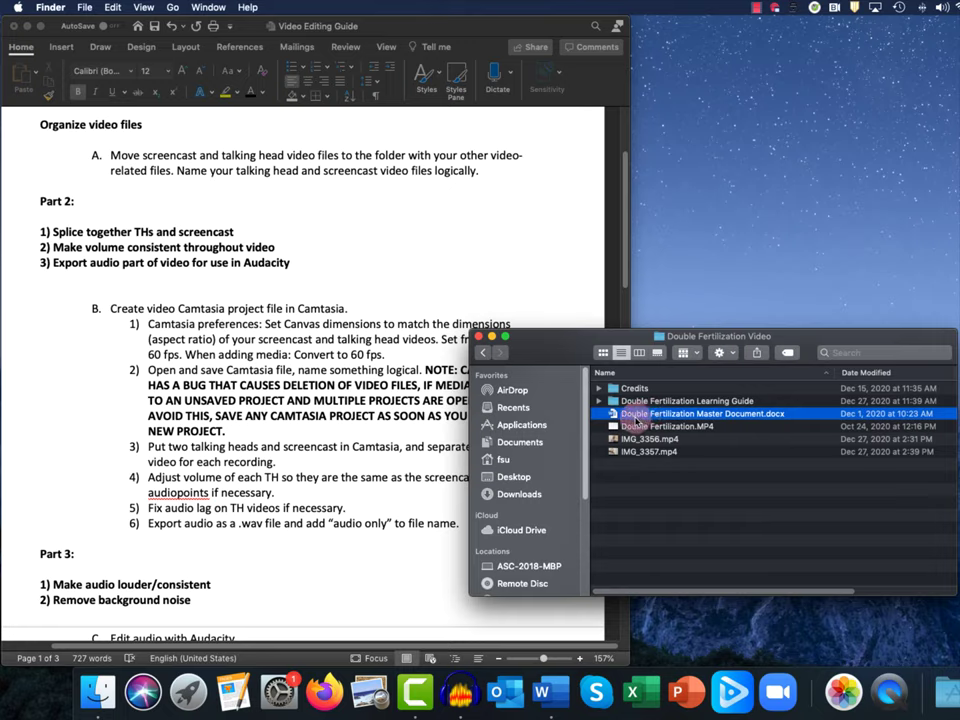
click(598, 401)
click(661, 414)
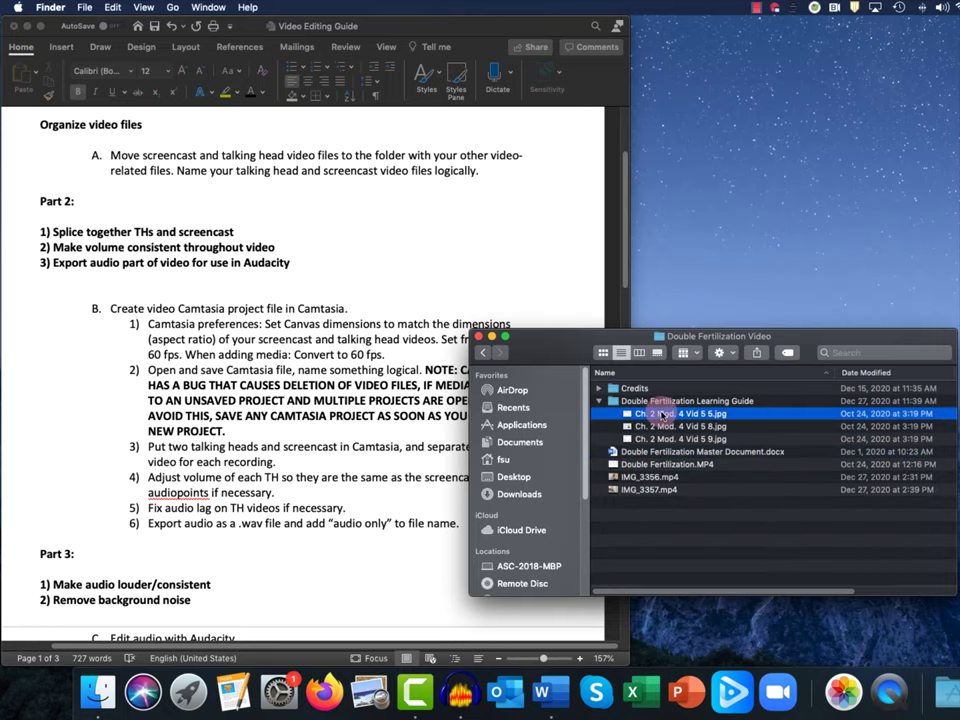
key(space)
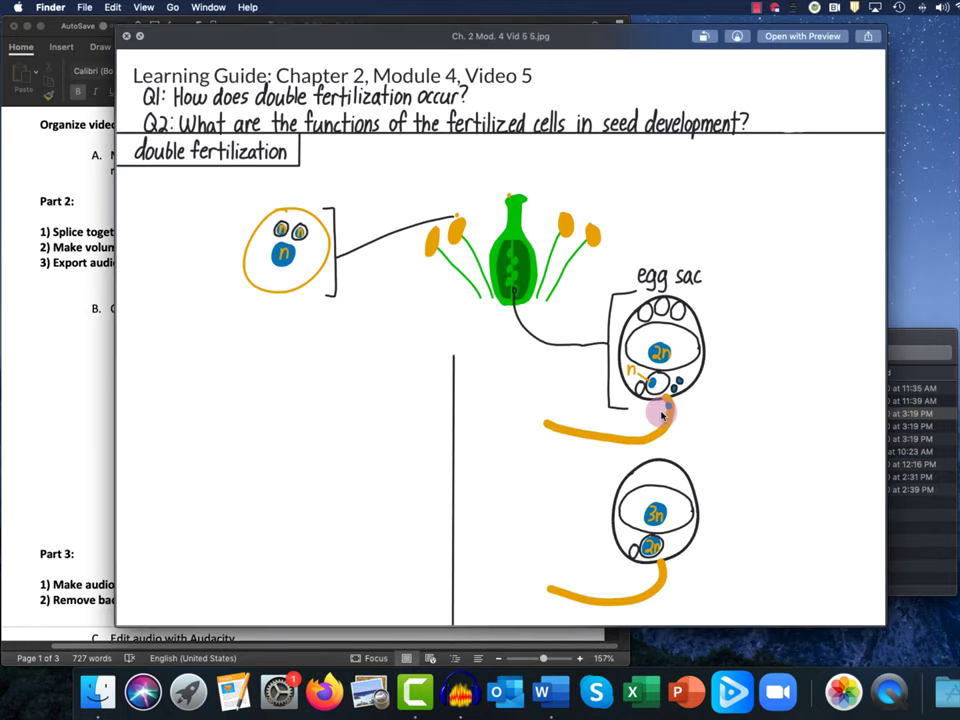
key(Down)
key(Down)
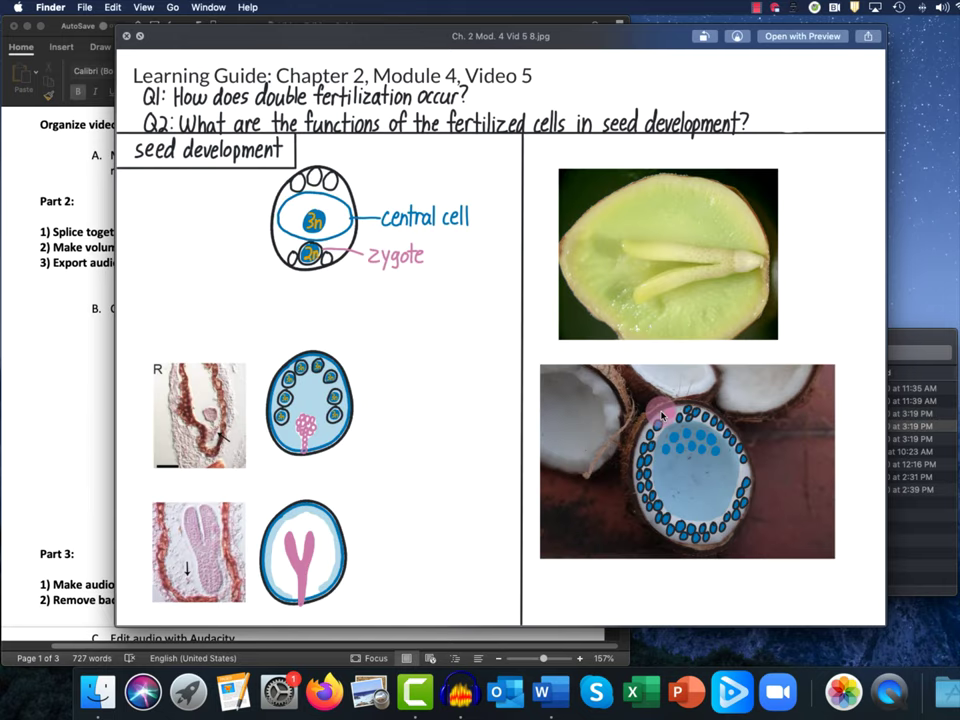
key(space)
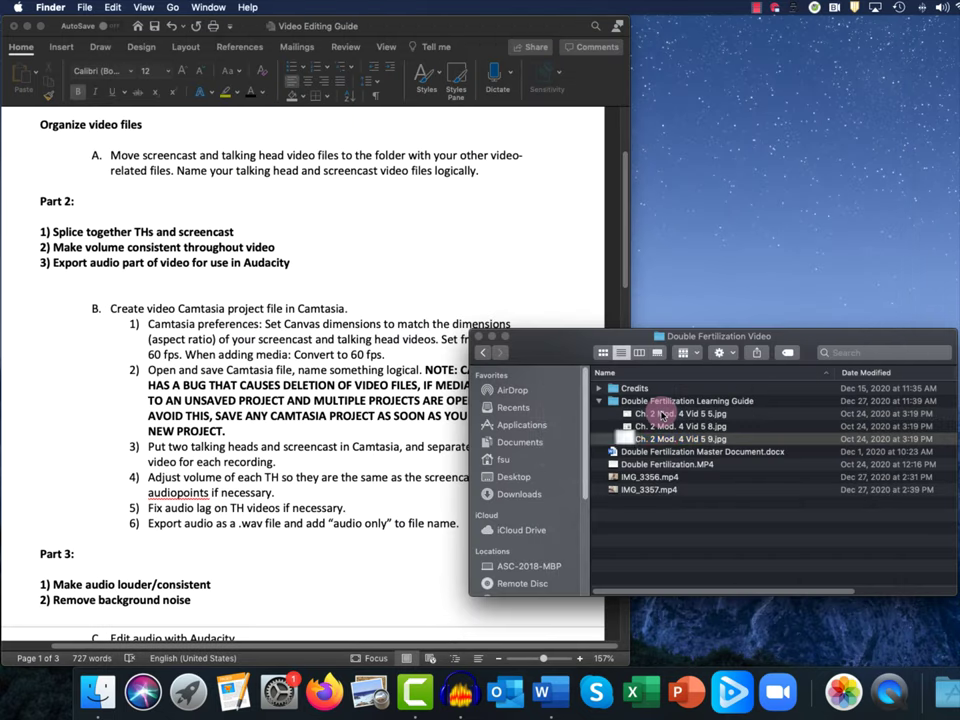
click(598, 401)
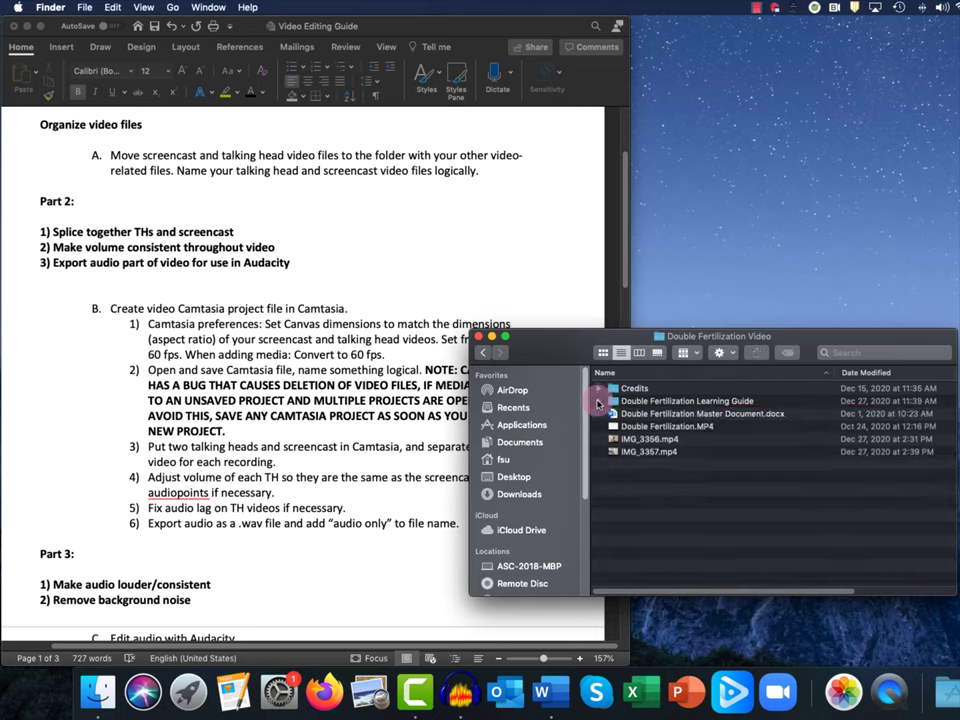
Look over the Credits folder and the video files Double Fertilization.MP4, IMG_3356.mp4 and IMG_3357.mp4
click(636, 388)
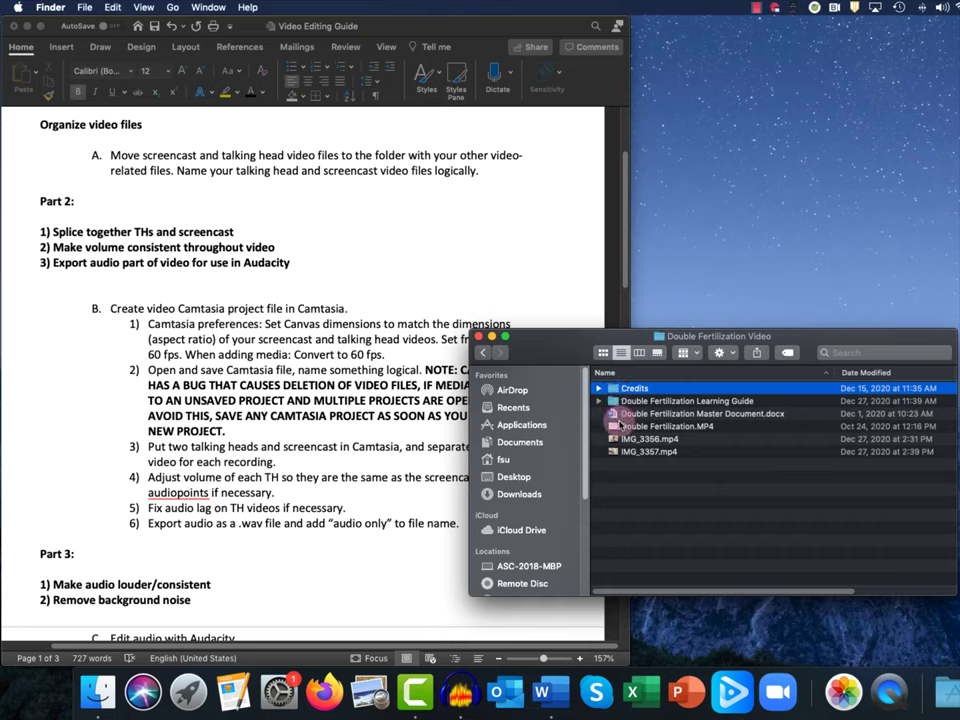
click(626, 427)
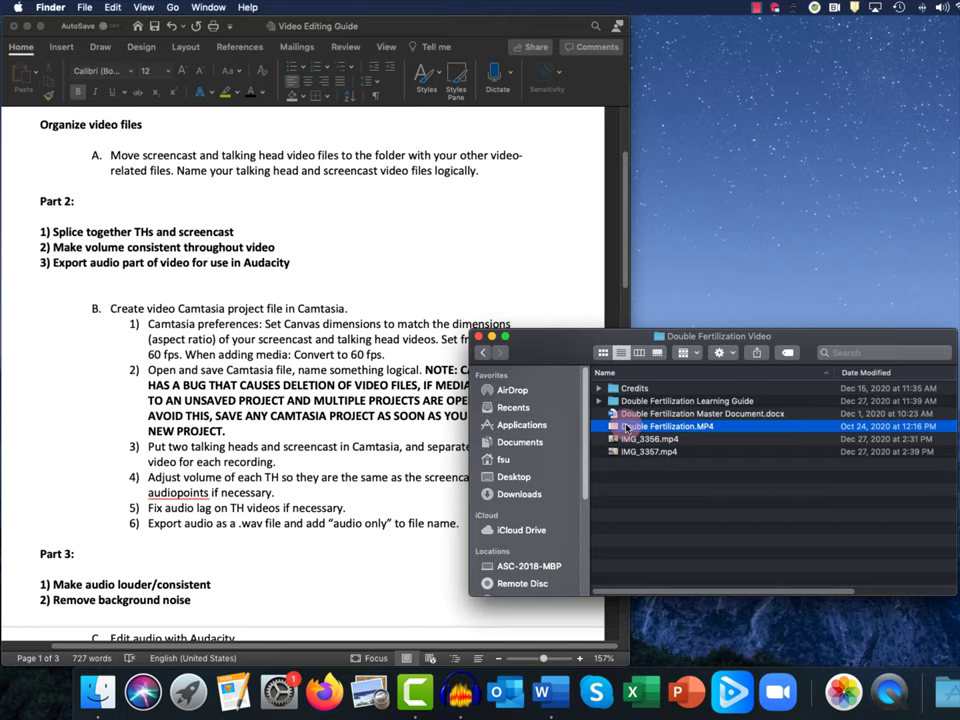
key(Down)
key(Down)
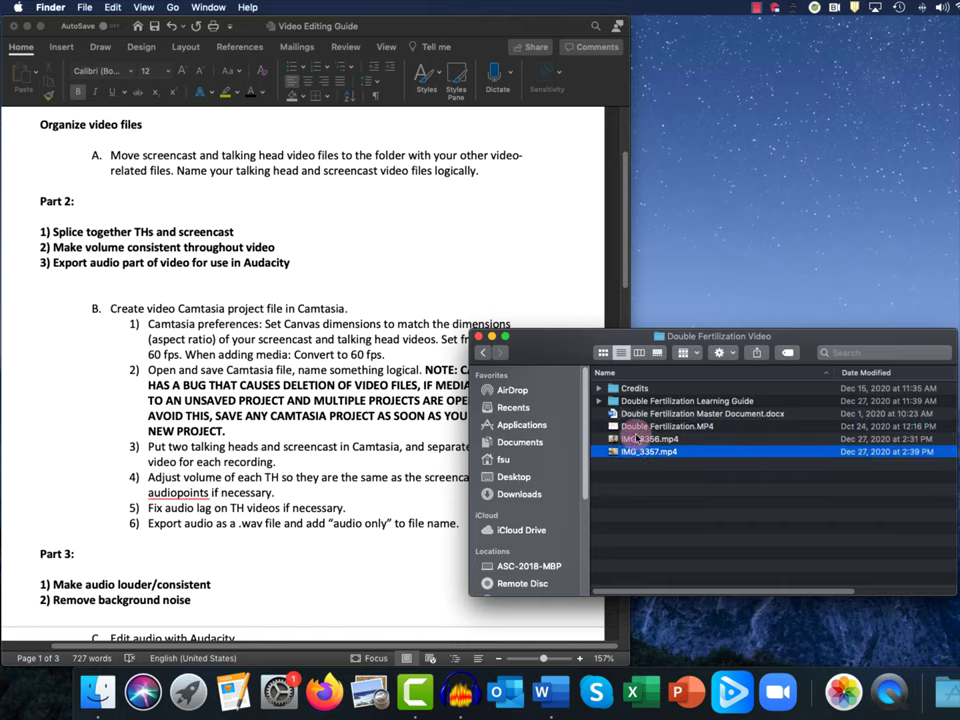
click(637, 430)
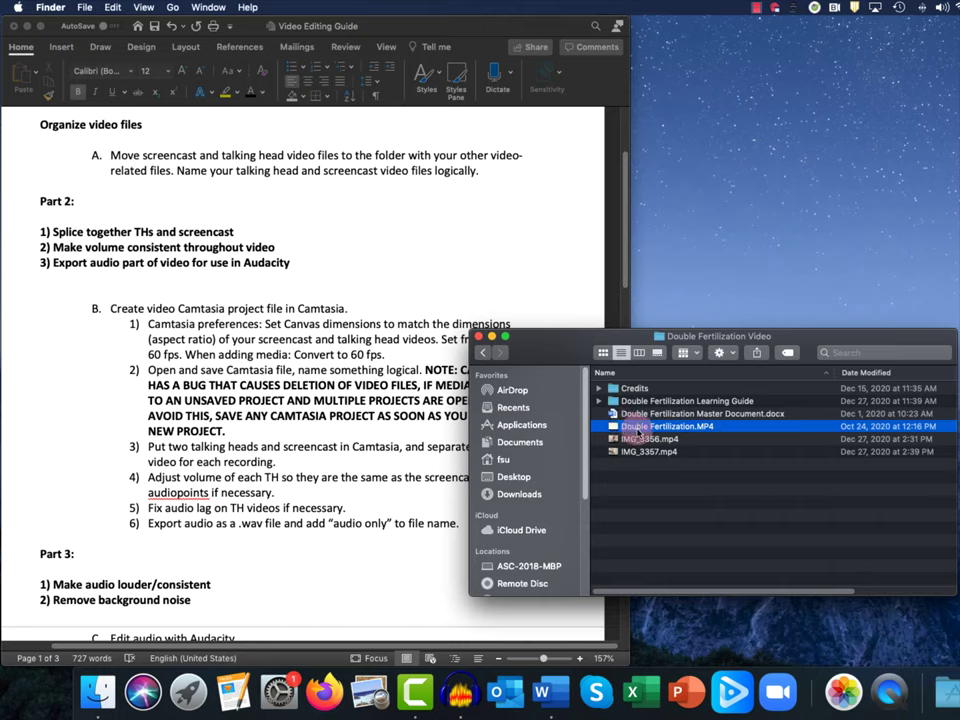
click(637, 439)
click(637, 452)
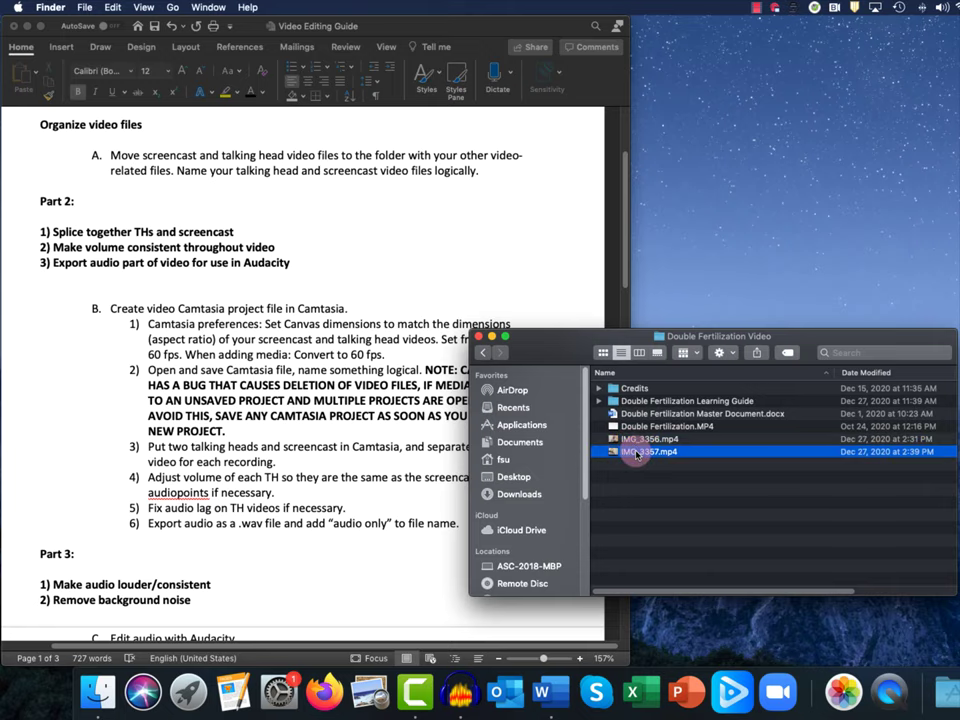
Switch back to the guide in Word and select the Part 1 heading together with "Organize video files"
click(110, 245)
scroll(108, 255, up, 3)
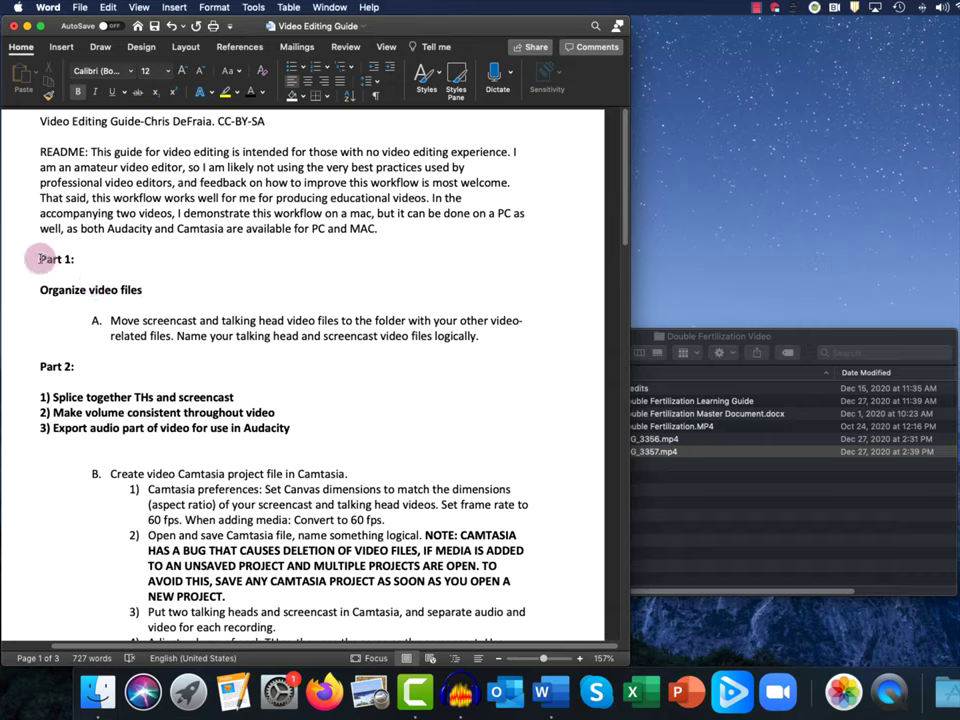
drag(38, 259, 147, 289)
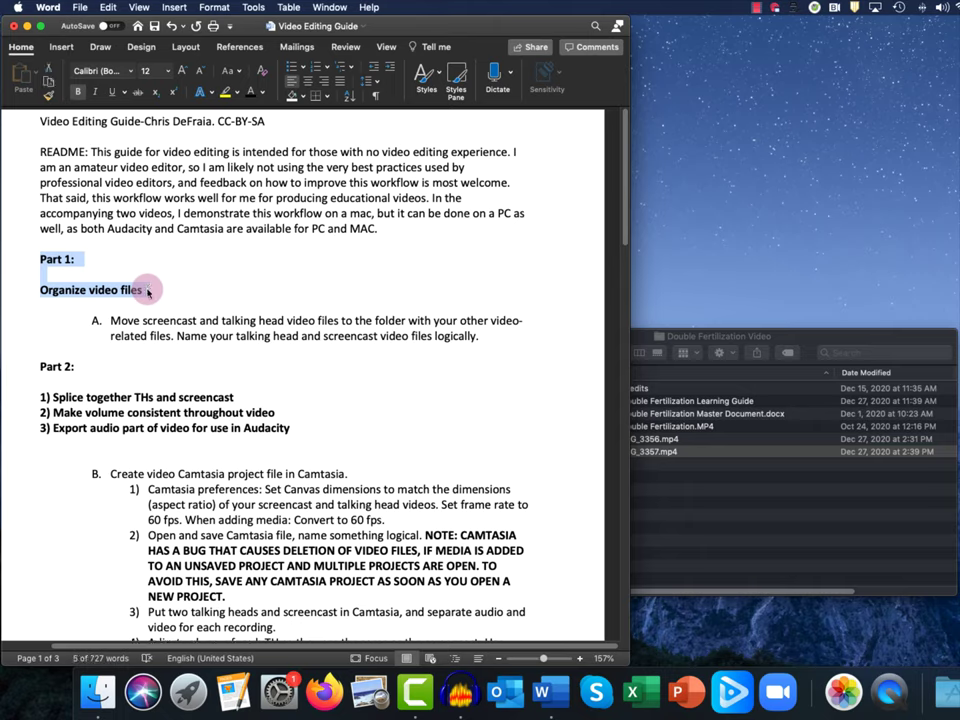
Return to Finder and check that the screencast and both IMG talking head videos are in the Double Fertilization Video folder
click(831, 336)
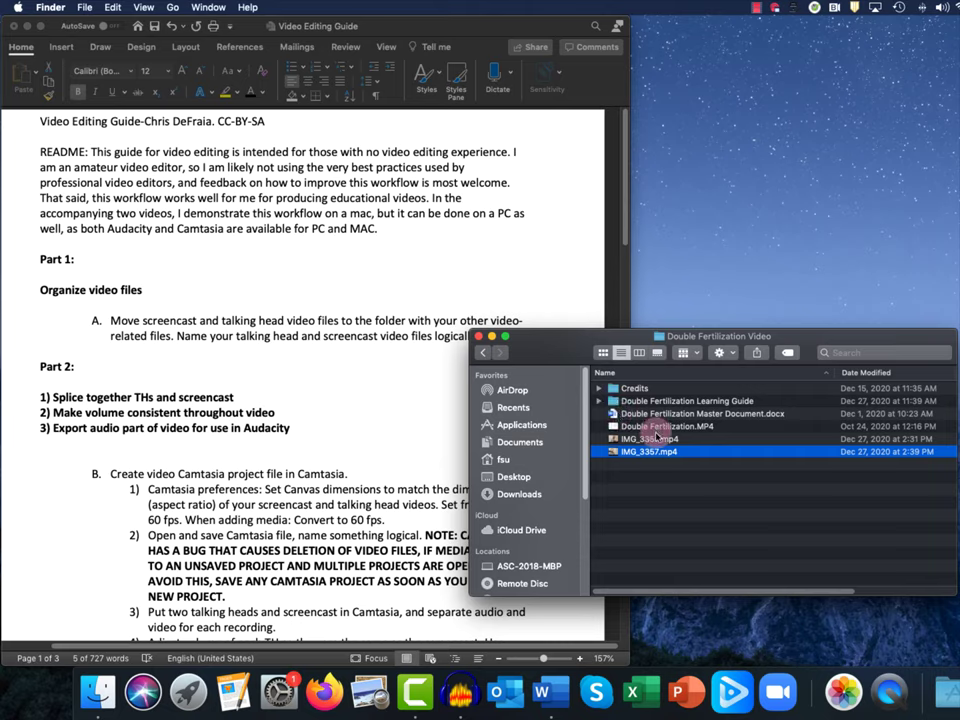
click(655, 440)
click(645, 426)
click(647, 439)
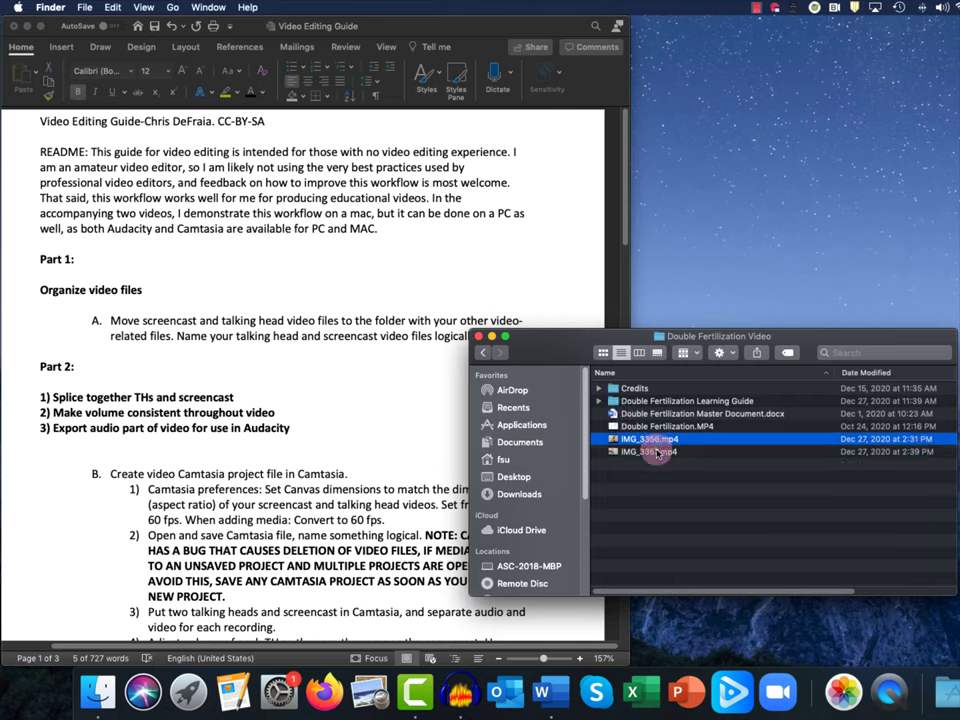
click(649, 451)
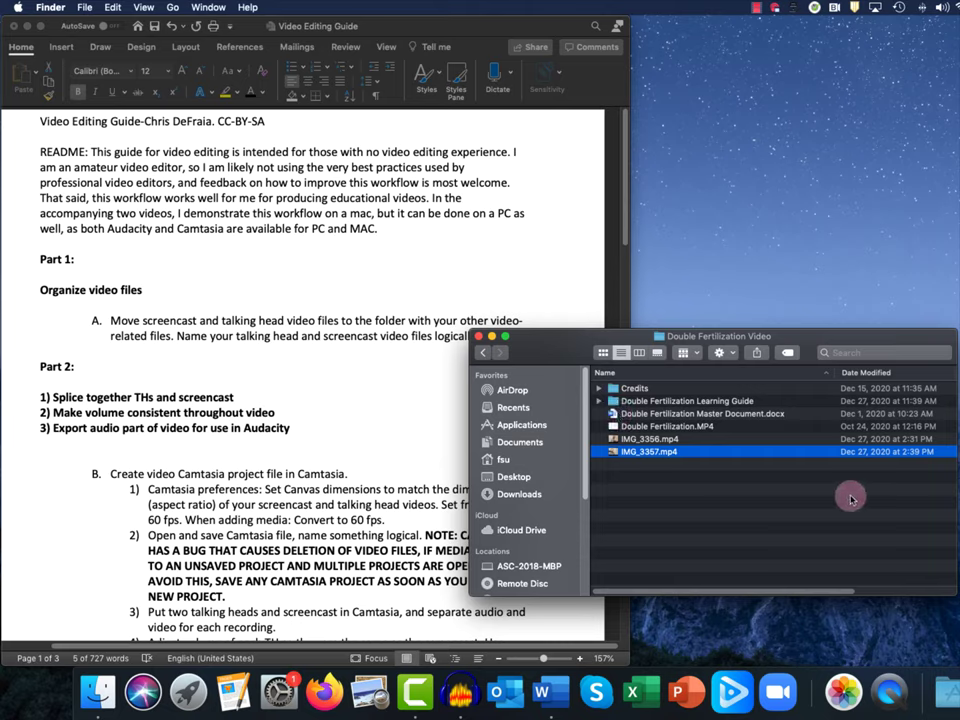
click(658, 337)
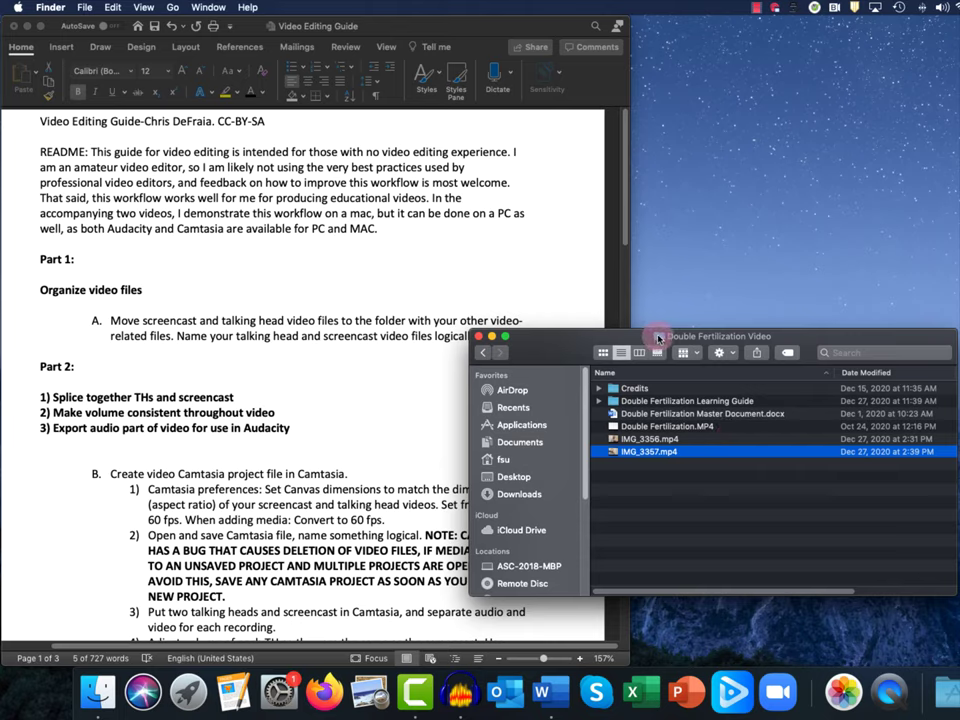
click(761, 332)
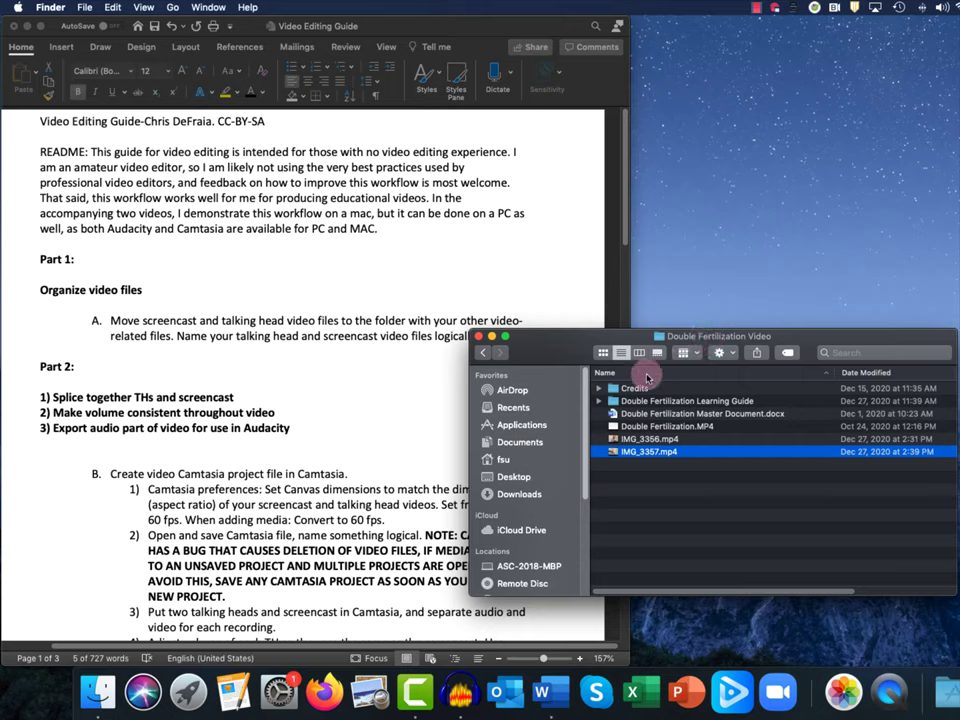
Rename the Double Fertilization.MP4 file as "Double Fertilization screencast.MP4"
click(668, 427)
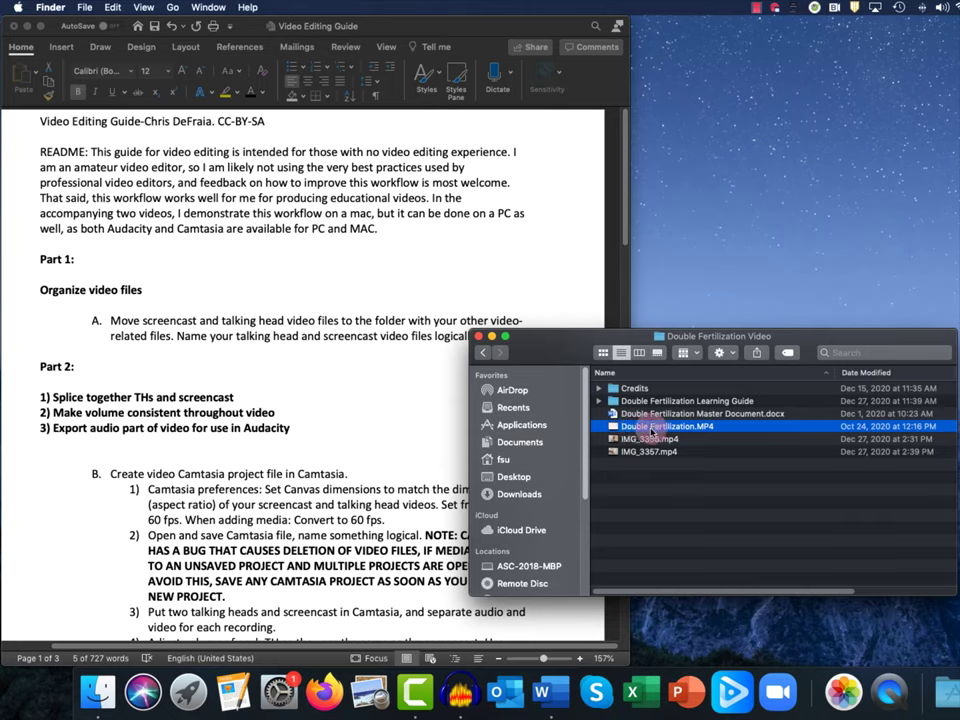
click(650, 426)
key(Right)
text(scr)
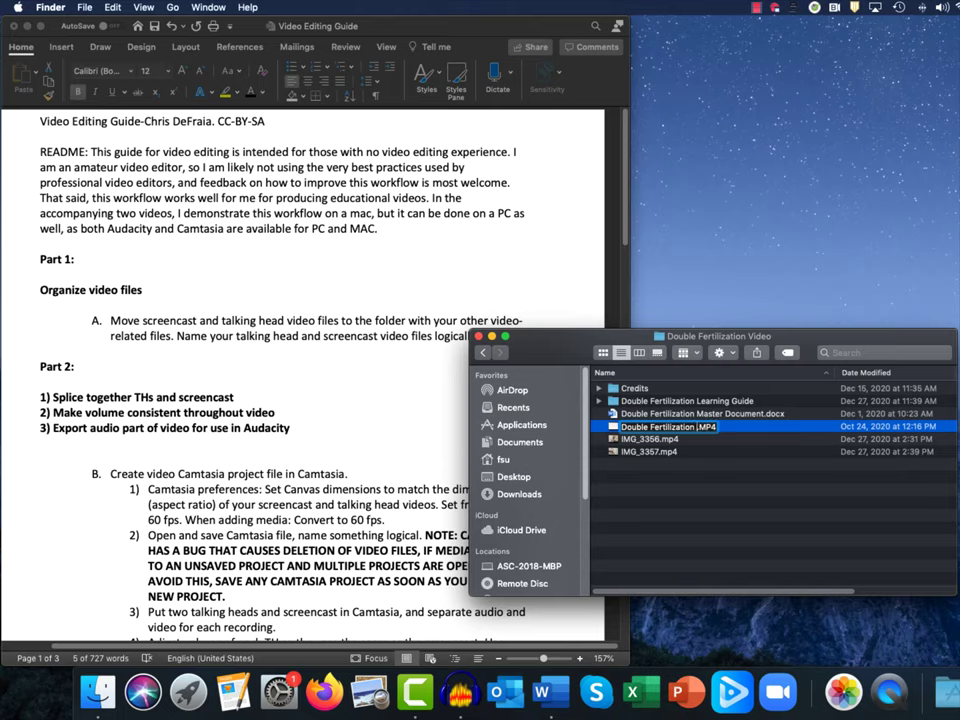
text(eencast)
key(Return)
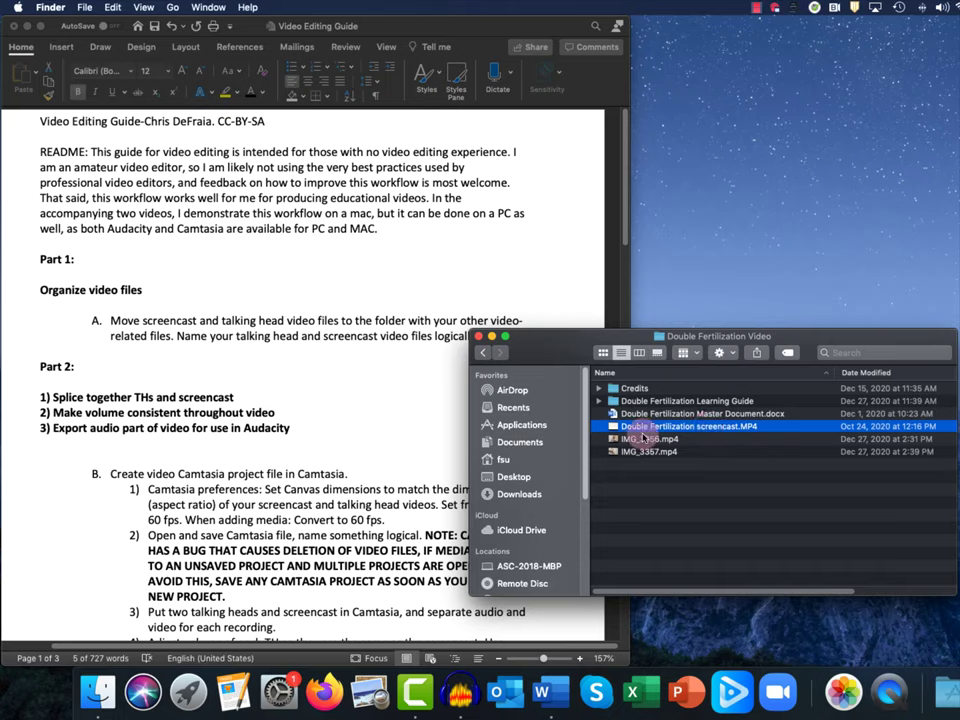
Rename the IMG_3356.mp4 talking head file as "Double Fertilization TH Intro.mp4"
key(Down)
key(Down)
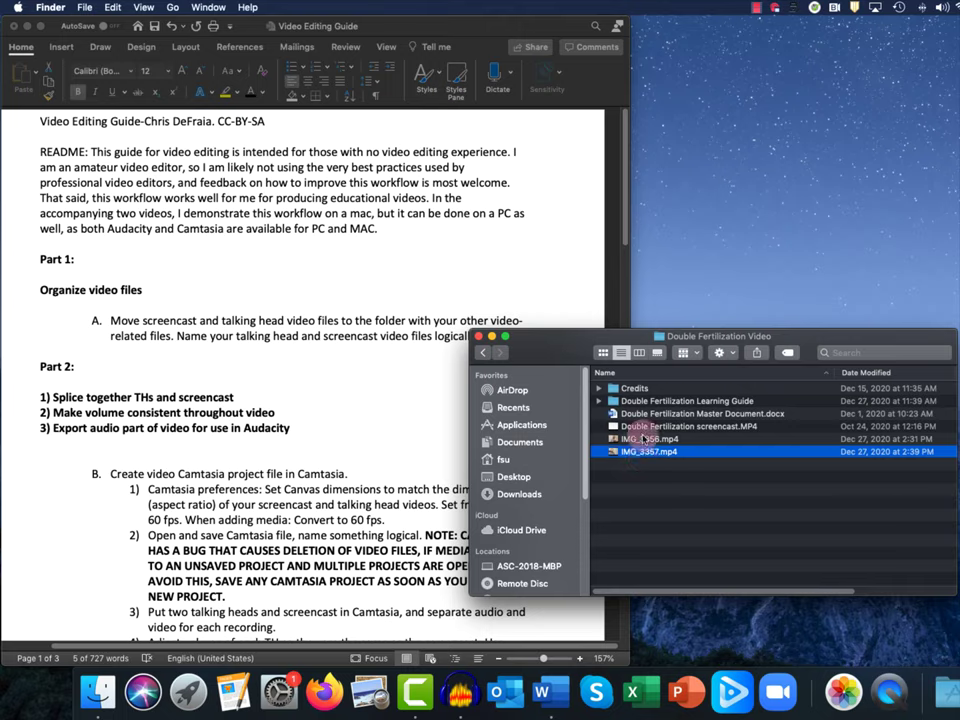
key(Up)
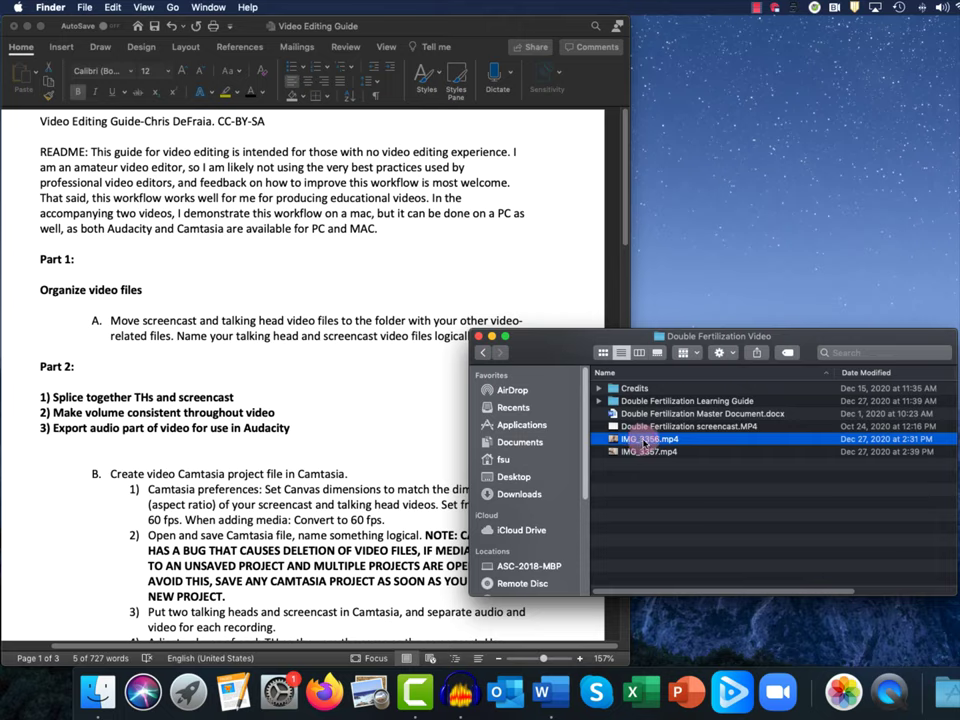
click(648, 440)
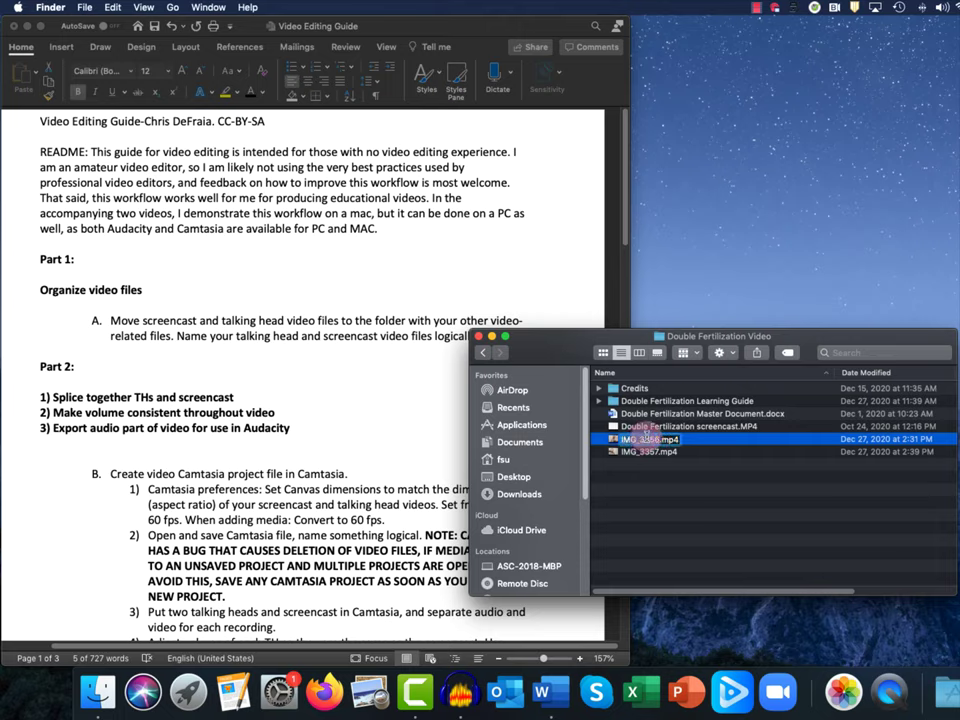
text(Double Fert)
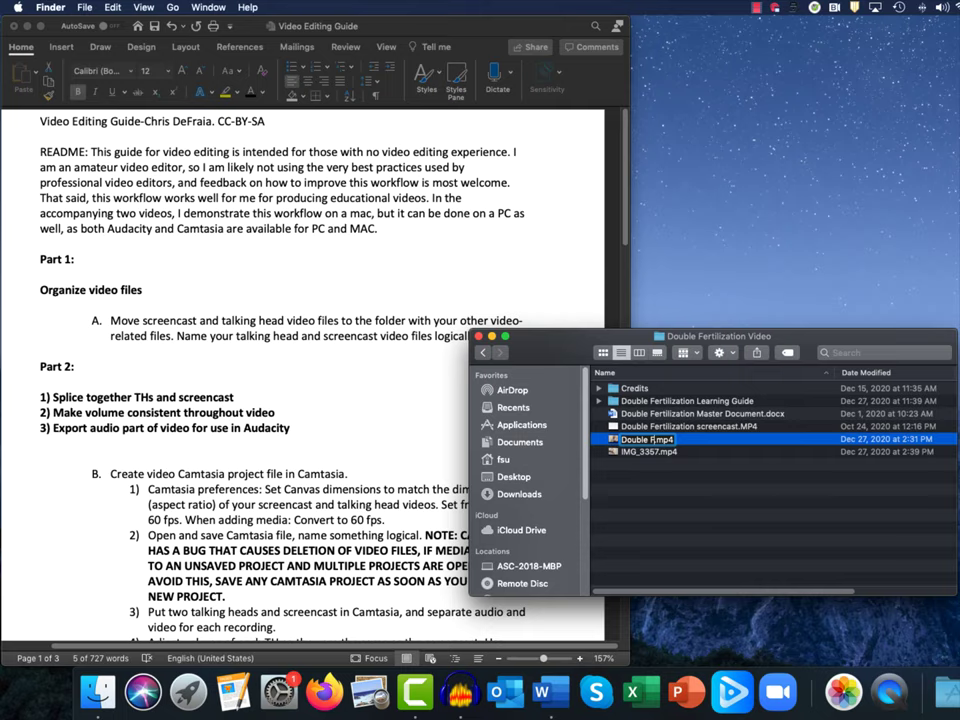
text(ilization TH Intro)
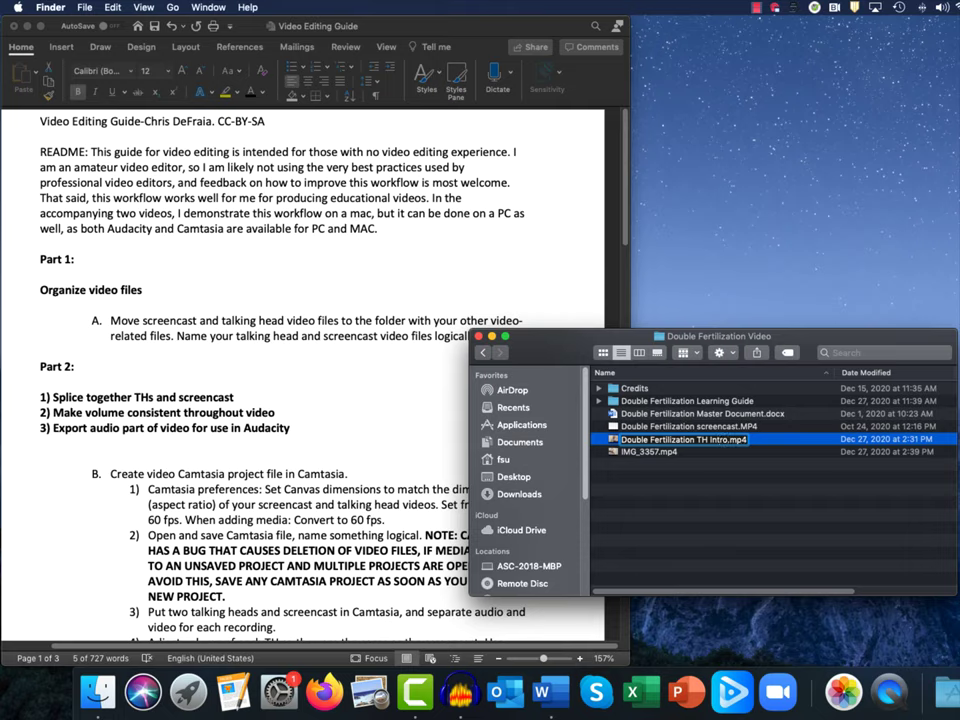
key(Return)
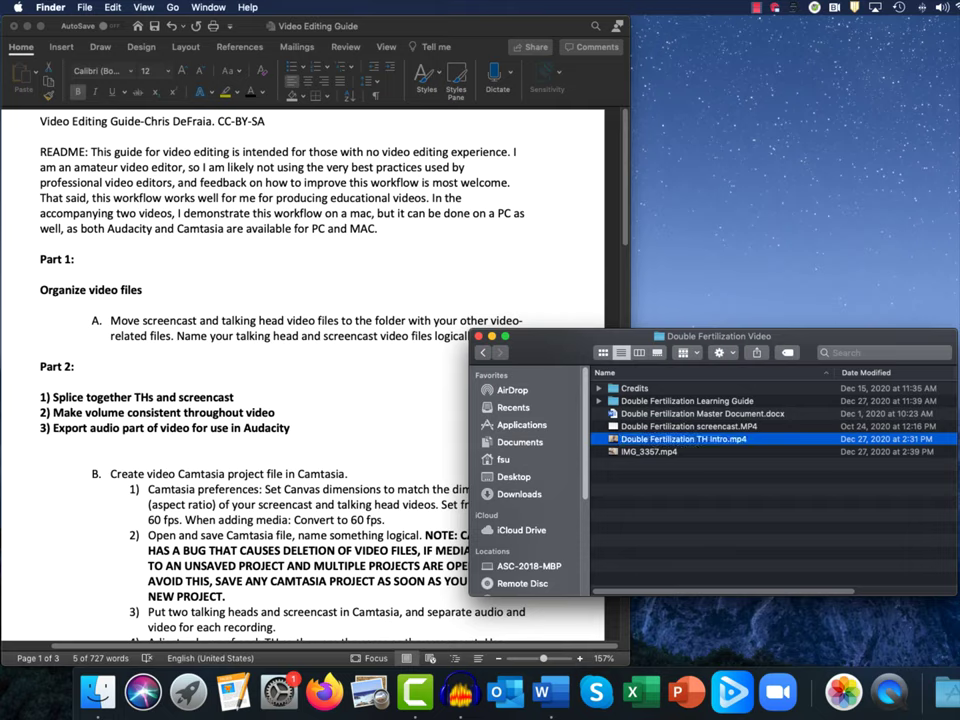
Rename the IMG_3357.mp4 talking head file as "Double Fertilization TH Outro.mp4"
click(650, 452)
key(Return)
text(Double Ferti)
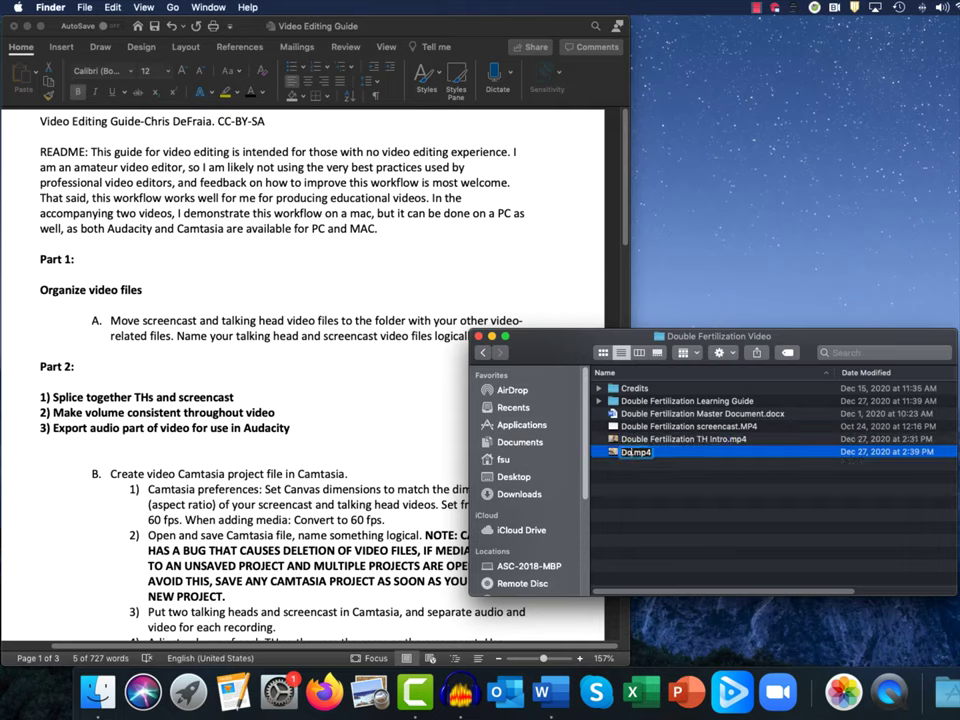
text(lization TH outr)
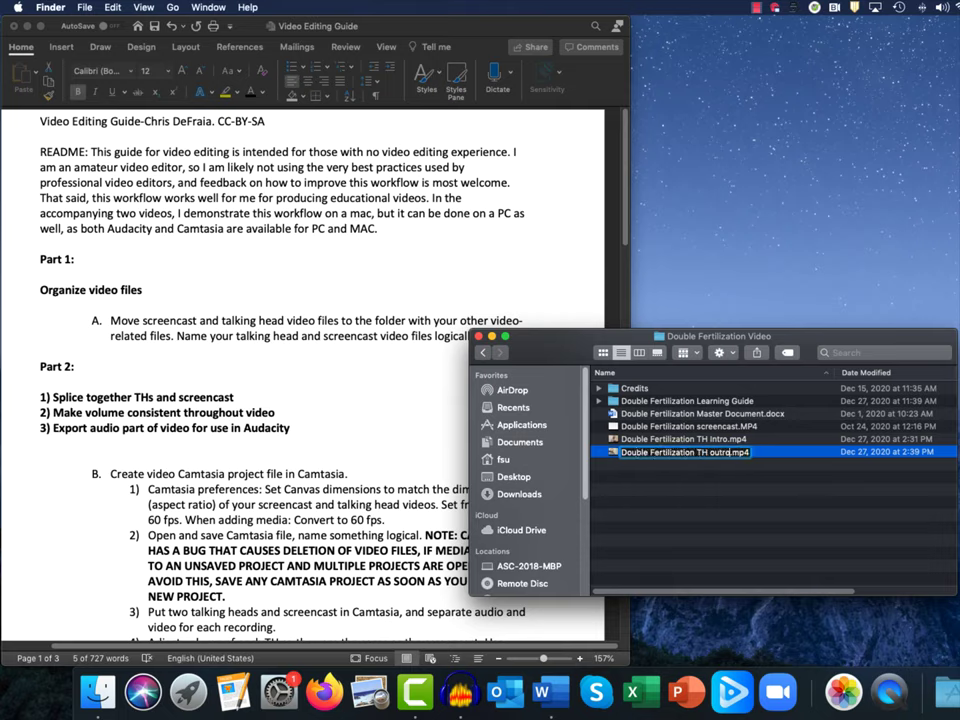
key(BackSpace)
key(BackSpace)
key(BackSpace)
text(Outro)
key(Return)
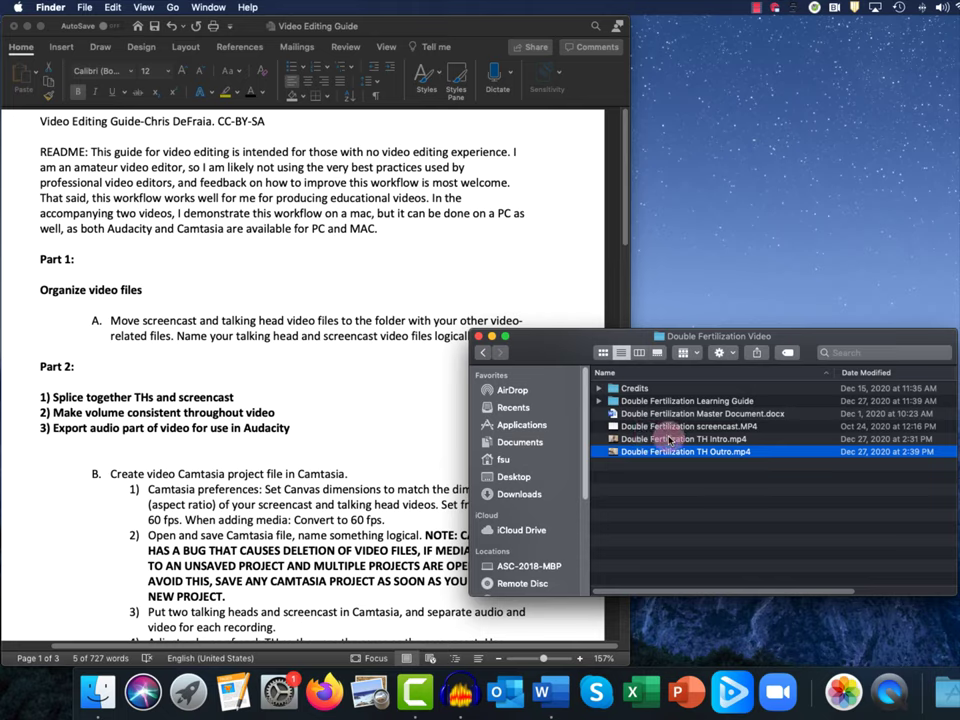
Switch to the guide in Word and read through the three goals listed under Part 2, selecting each line in turn
click(274, 366)
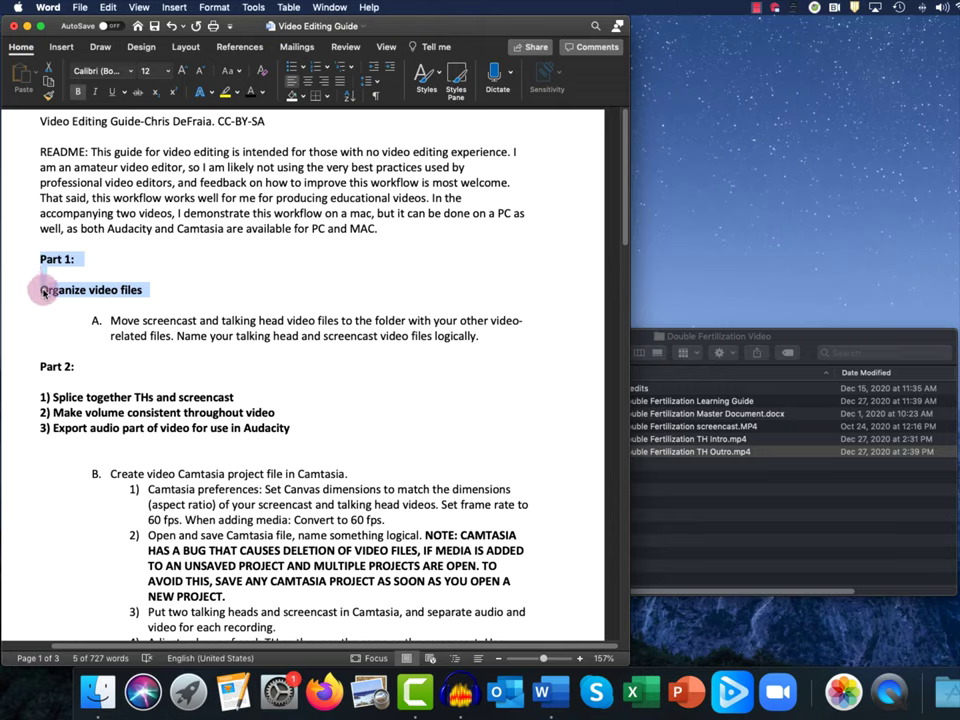
click(110, 365)
scroll(113, 350, down, 5)
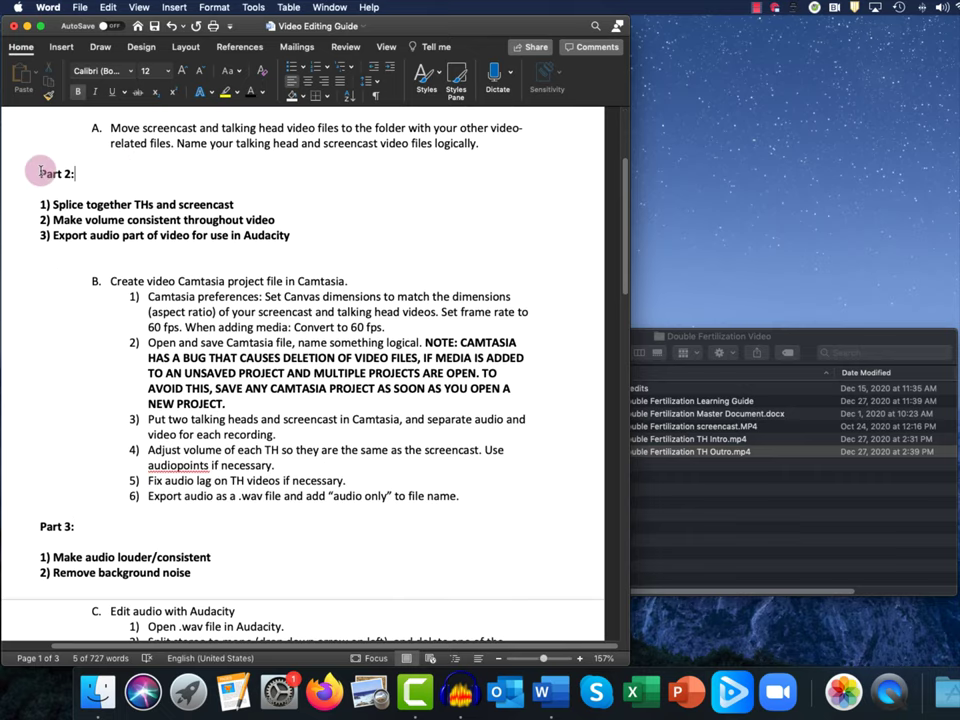
drag(42, 204, 238, 204)
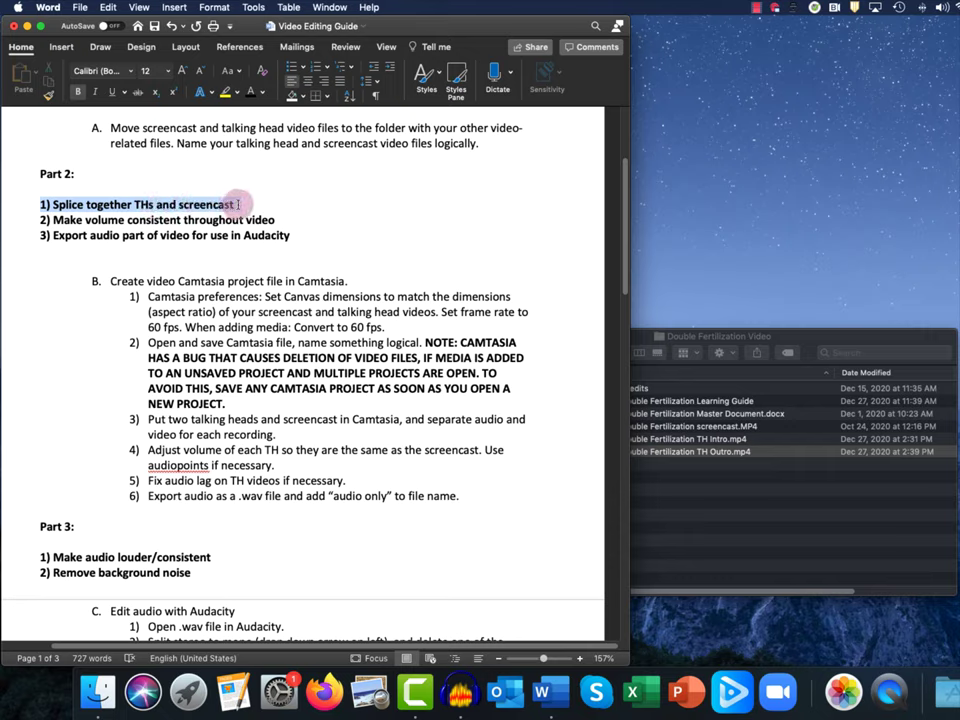
click(52, 219)
drag(52, 219, 271, 220)
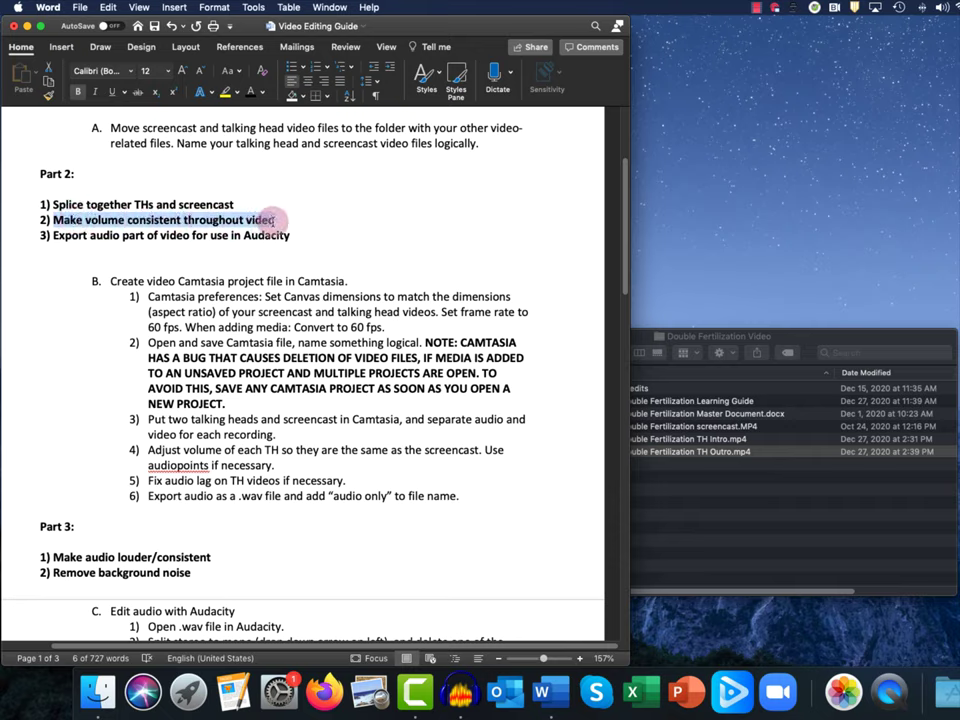
click(52, 236)
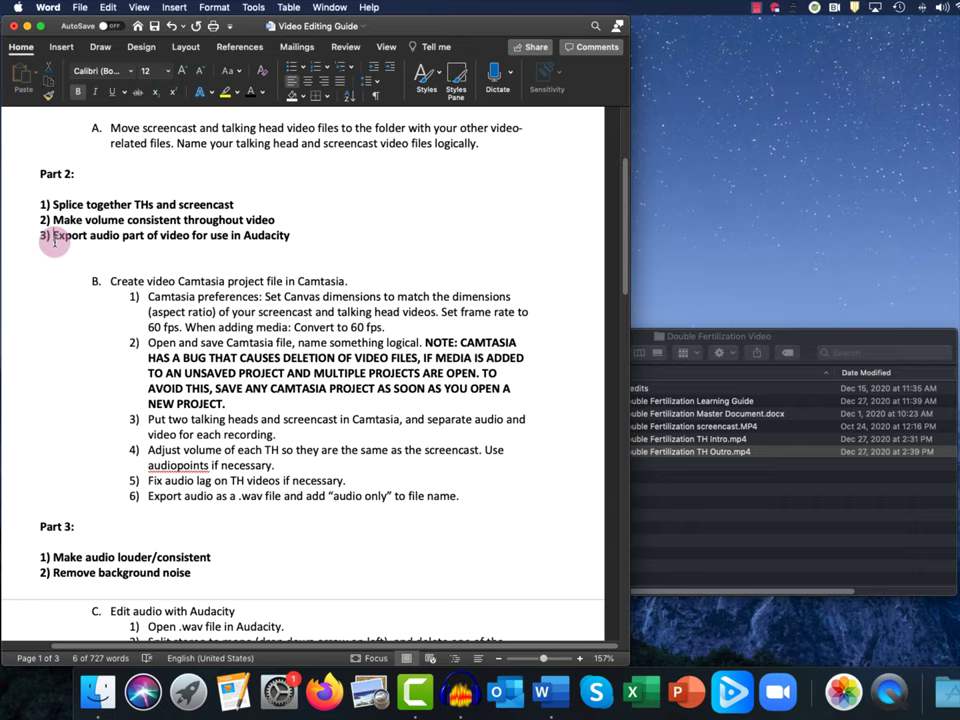
drag(52, 236, 205, 236)
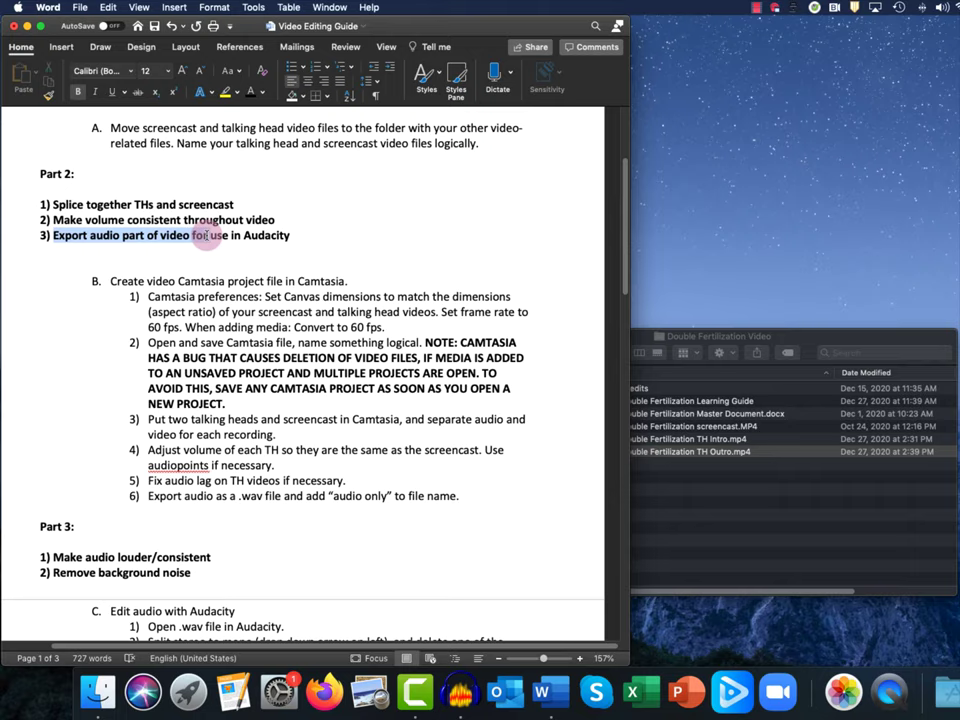
drag(205, 236, 294, 236)
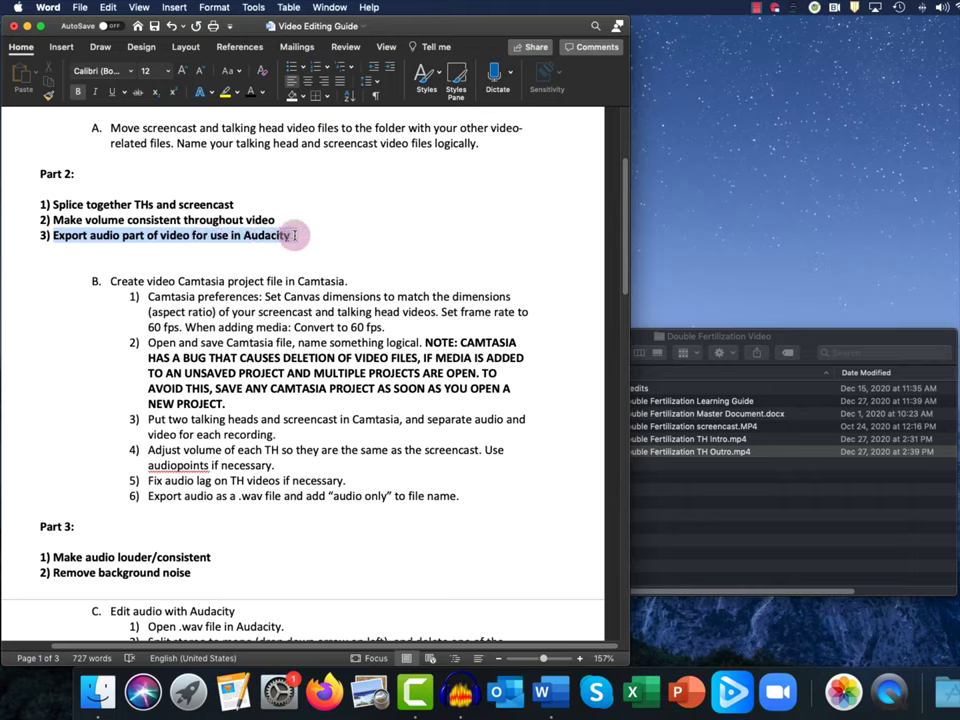
drag(295, 236, 295, 238)
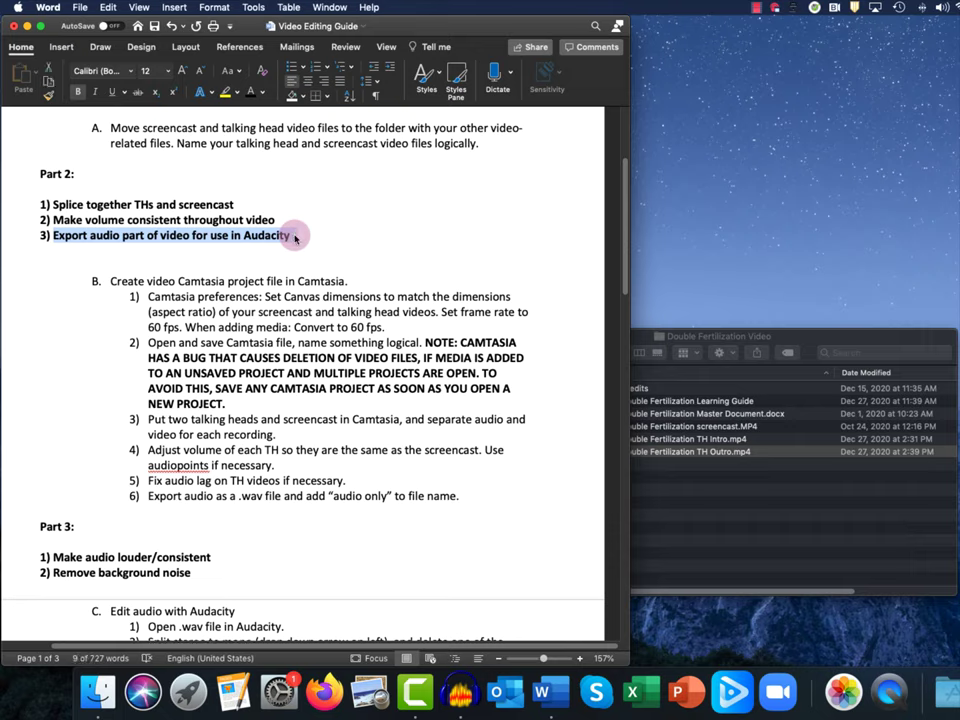
click(295, 237)
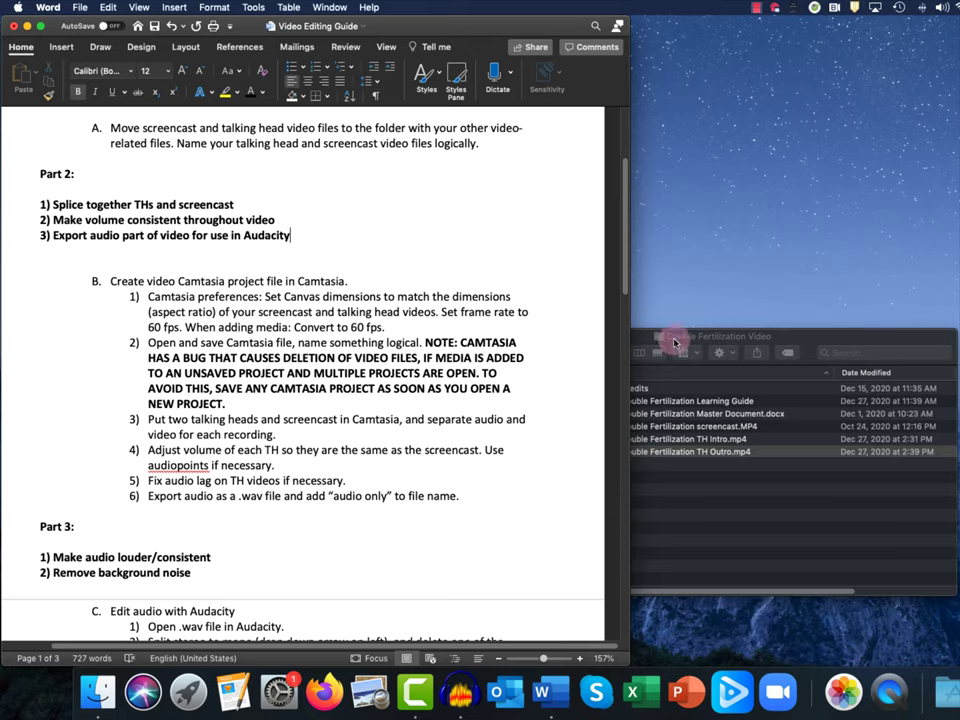
Switch to Camtasia 2018, create a new project and enlarge its window to fill the screen
click(835, 338)
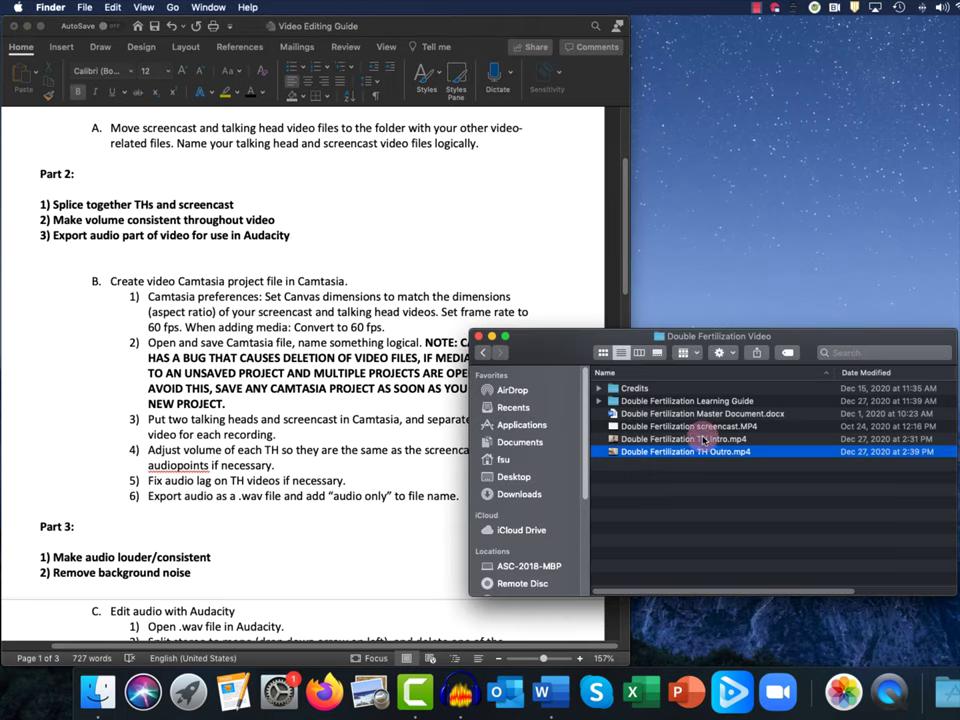
click(416, 703)
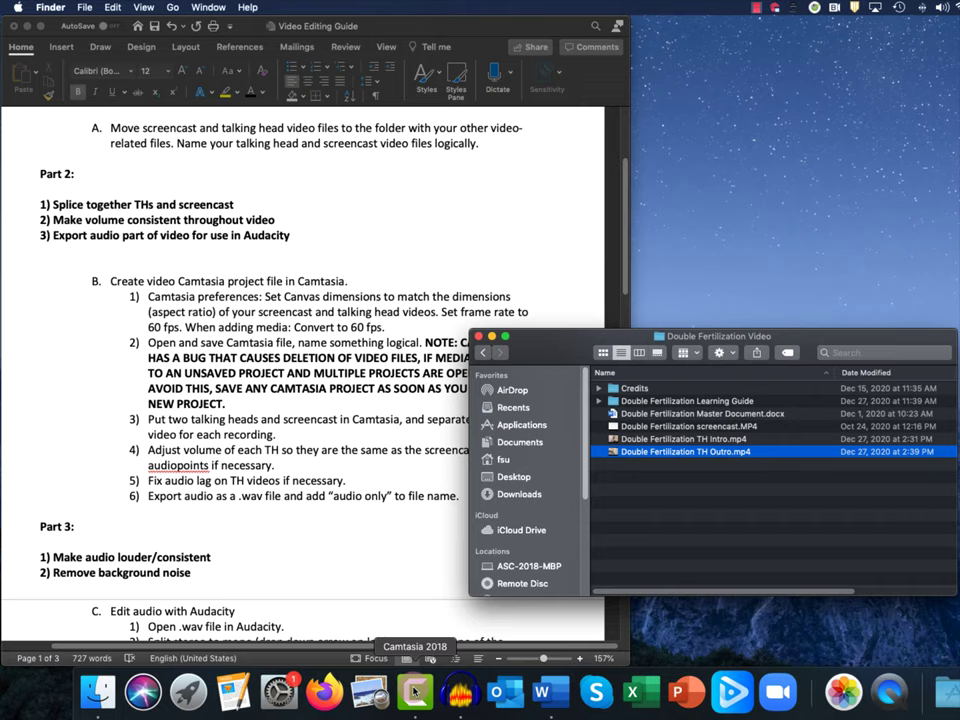
click(413, 691)
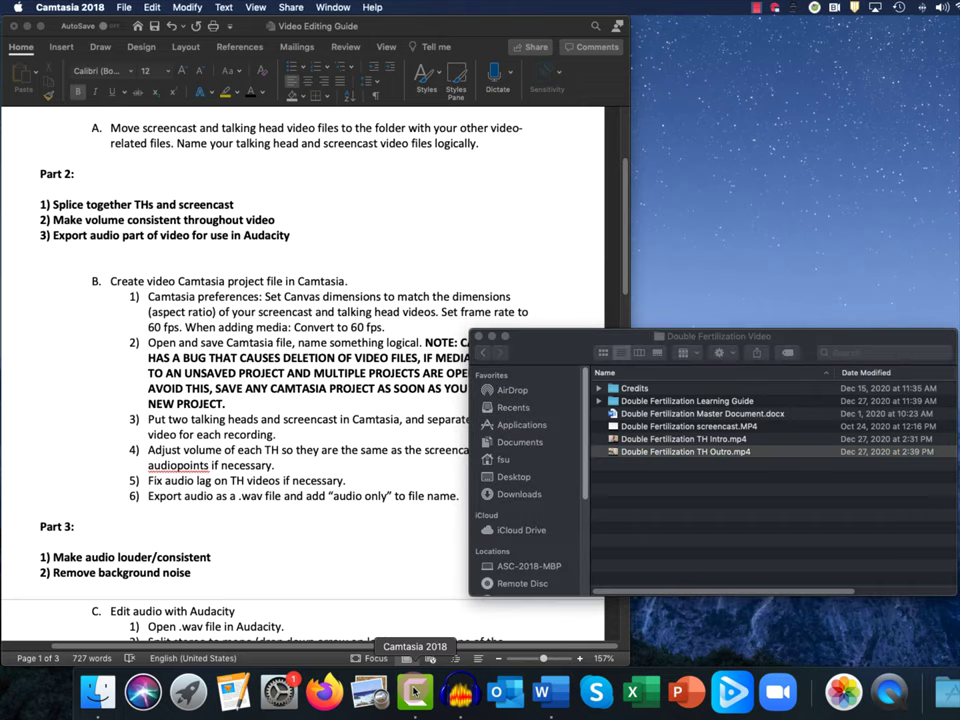
click(123, 9)
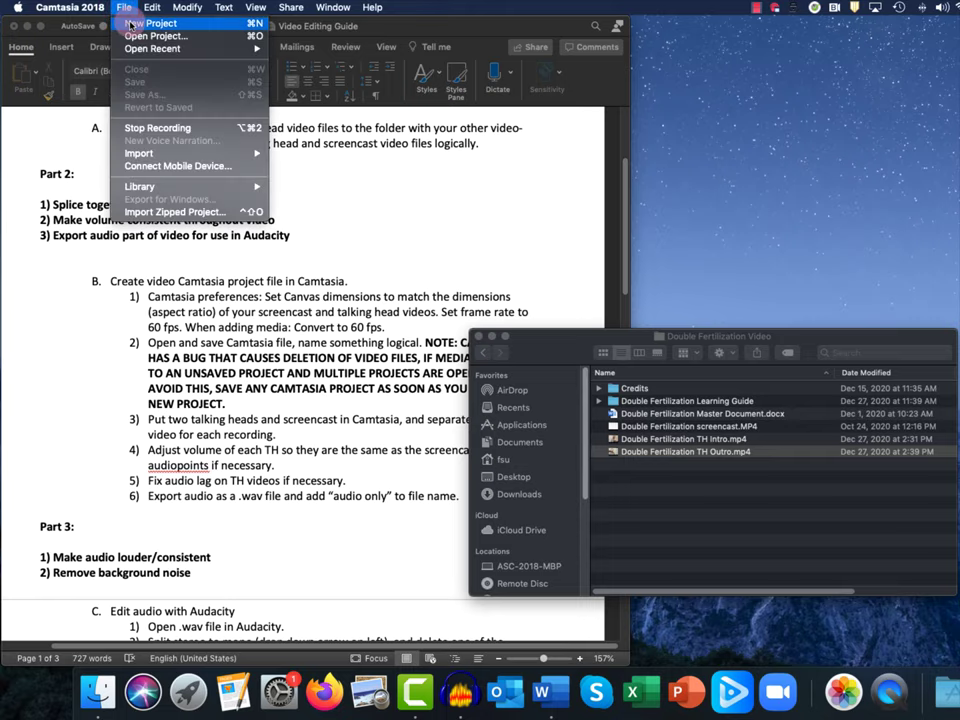
click(130, 23)
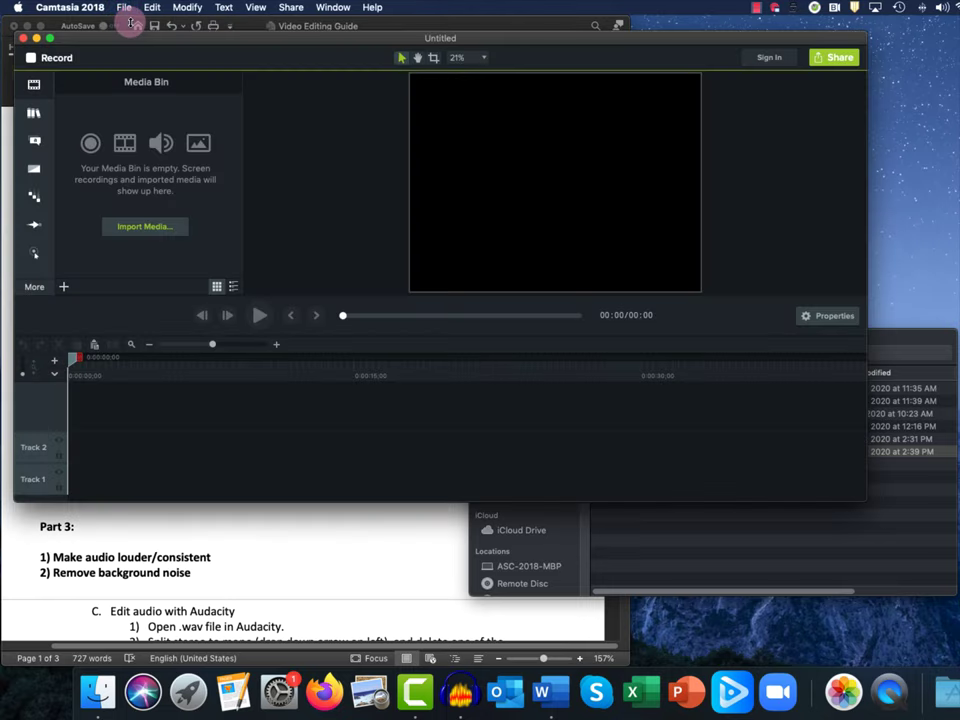
drag(158, 40, 146, 26)
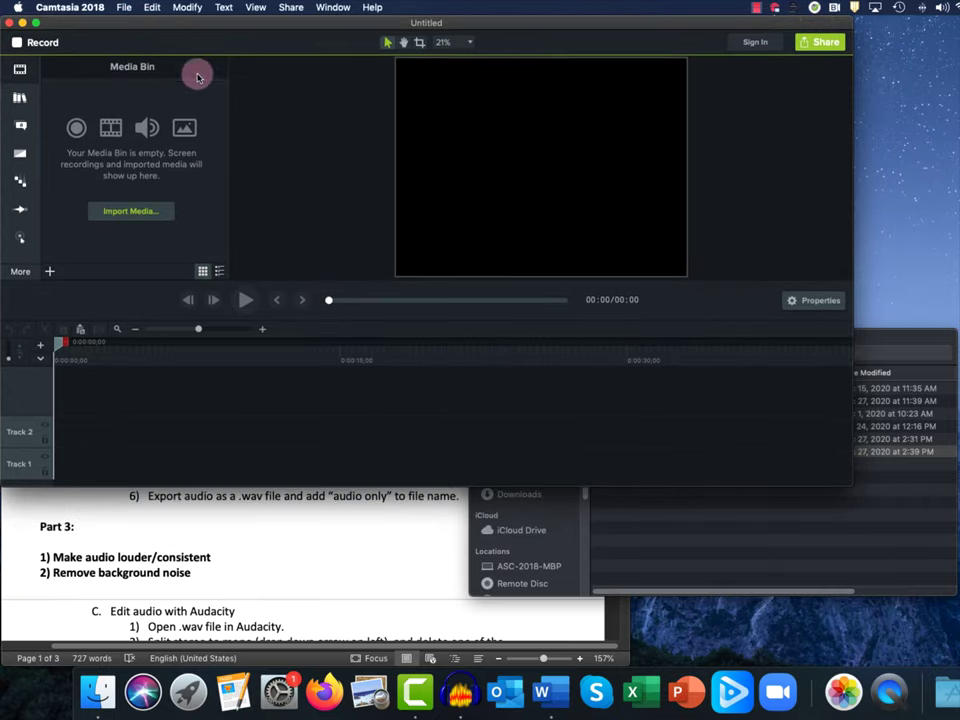
drag(850, 484, 958, 672)
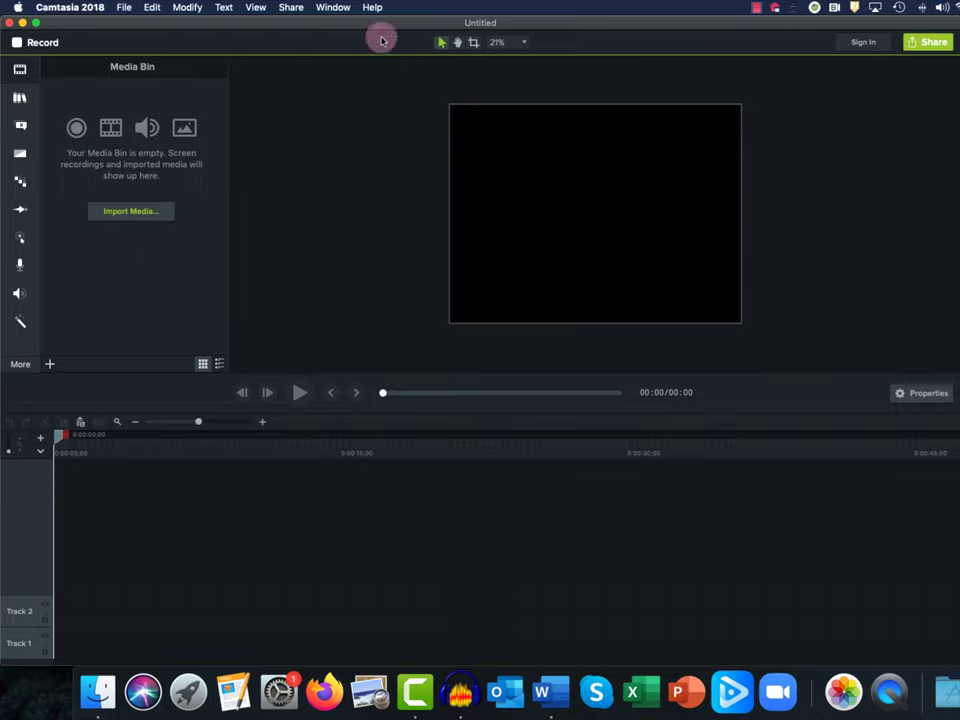
Save the project as "Double Fertilization.cmproj" in the Double Fertilization Video folder
click(122, 8)
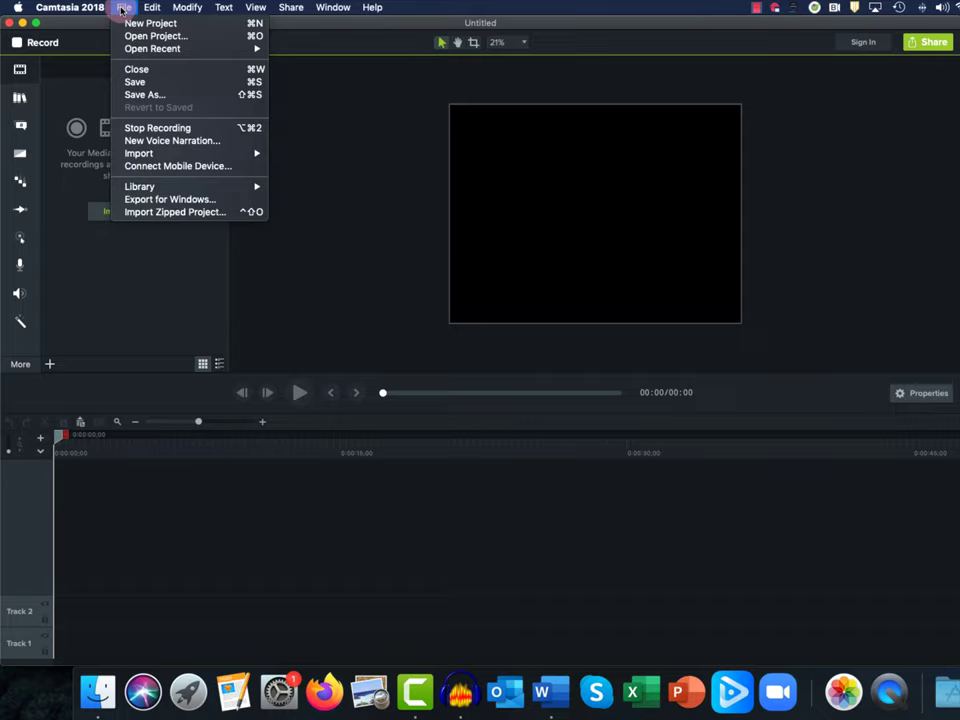
mouse_move(152, 7)
click(144, 95)
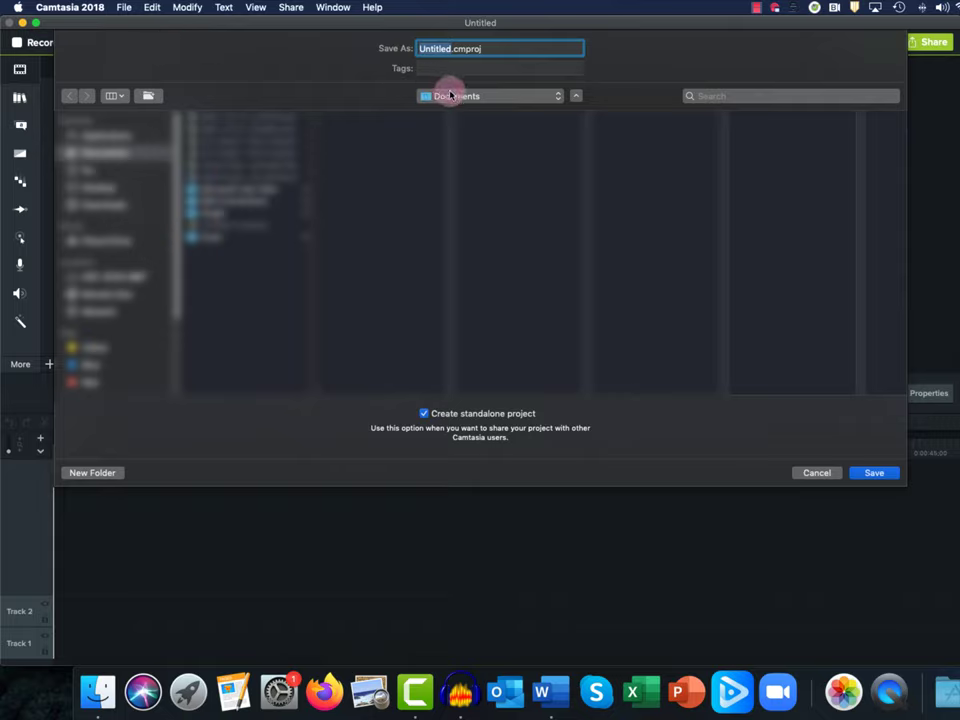
text(Double Fertil)
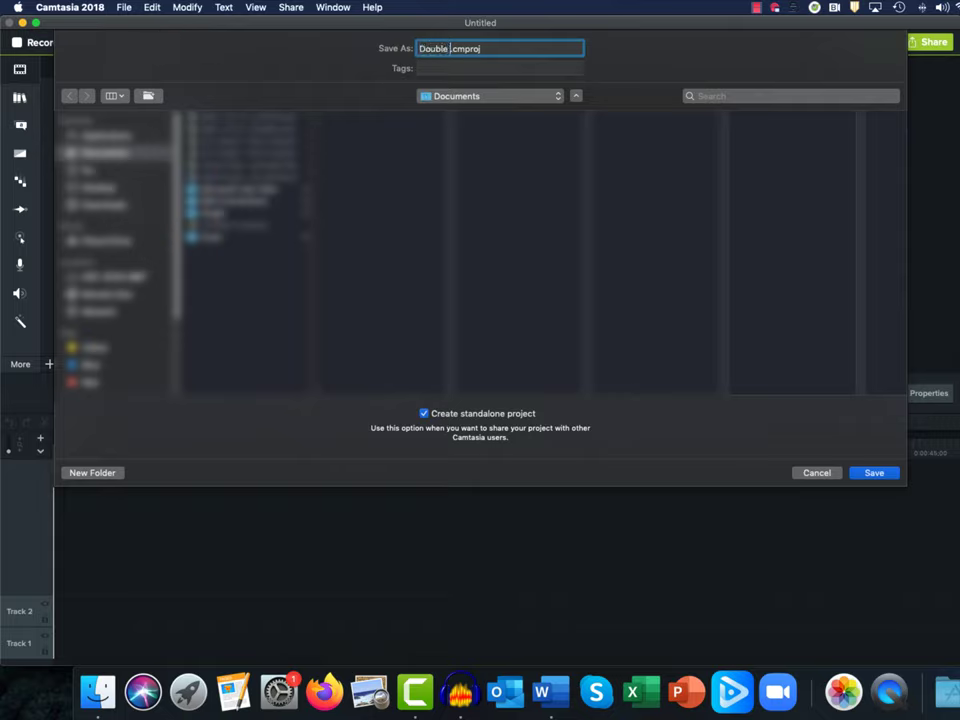
text(ization)
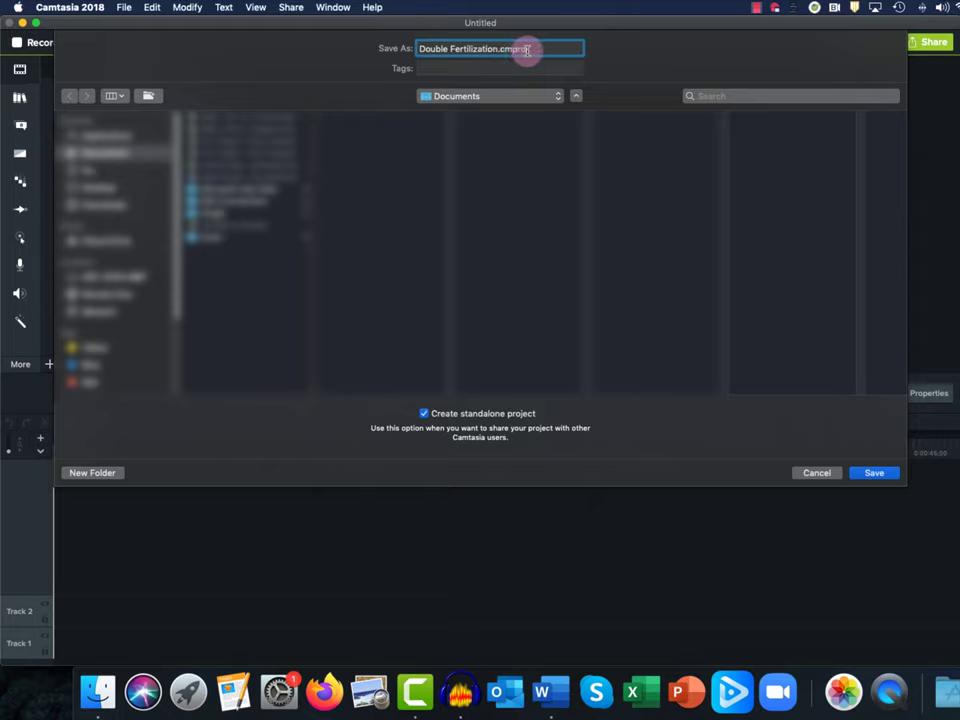
click(477, 97)
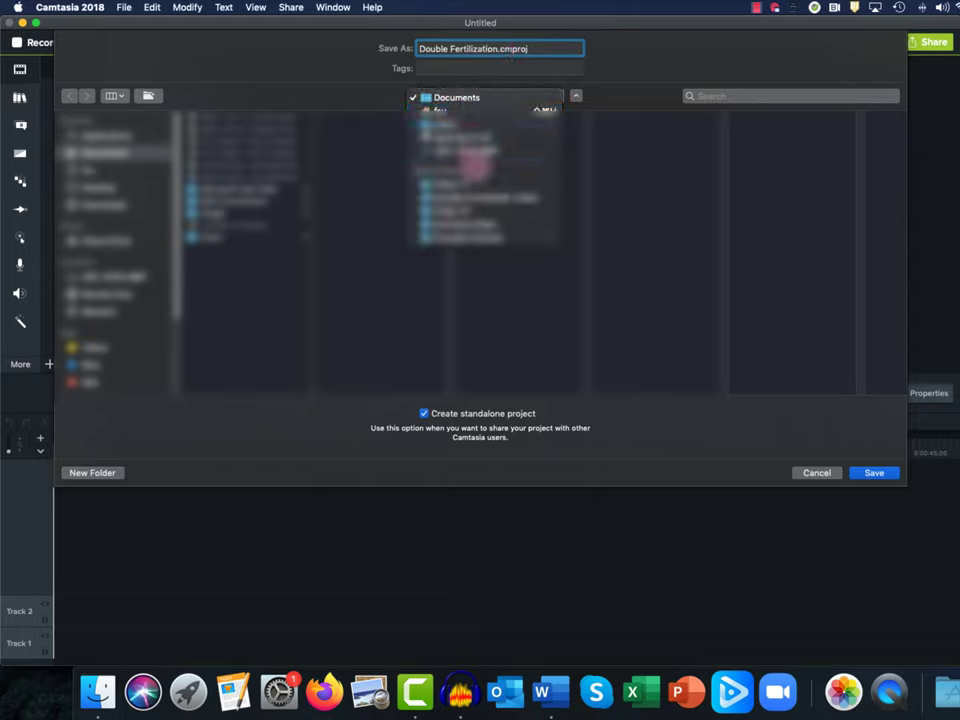
click(484, 195)
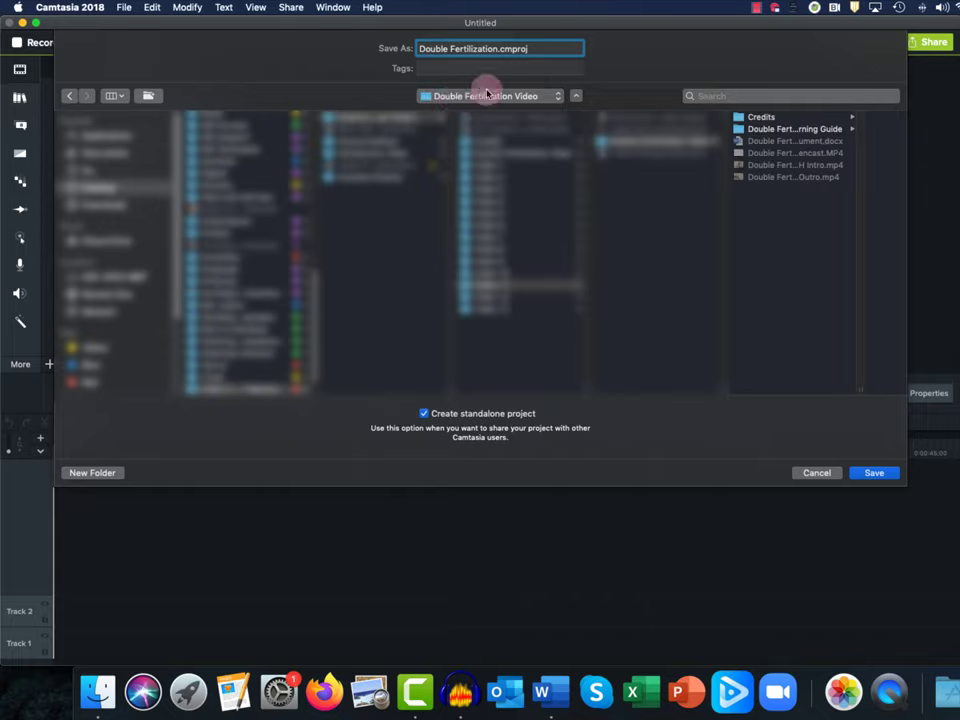
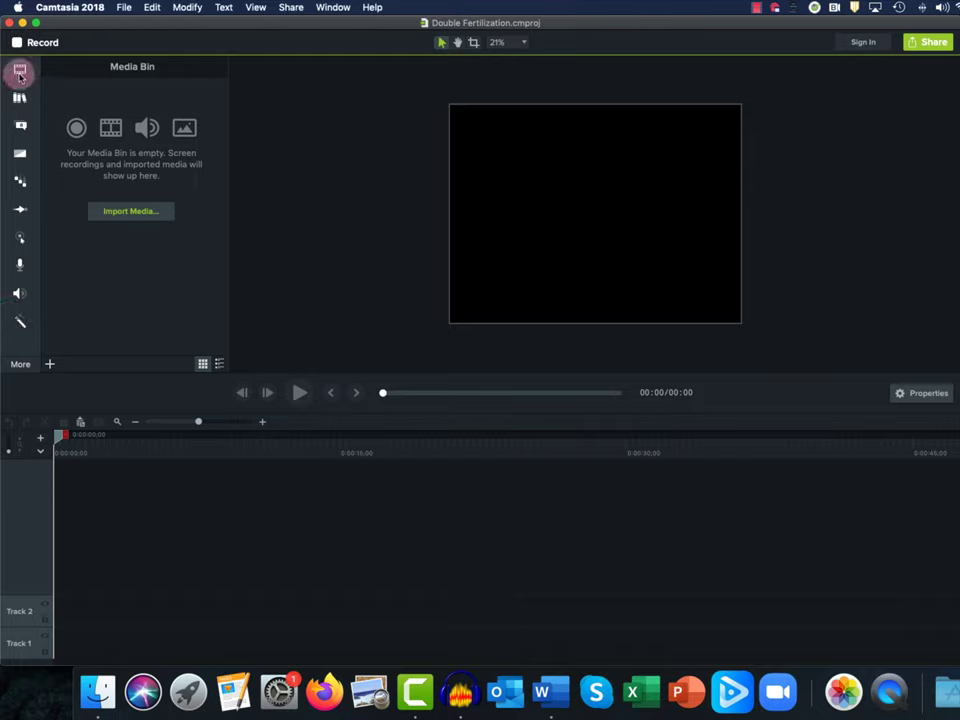
Look through the Camtasia tool categories, including Callouts and Behaviors, and return to the Media Bin
click(20, 96)
click(19, 155)
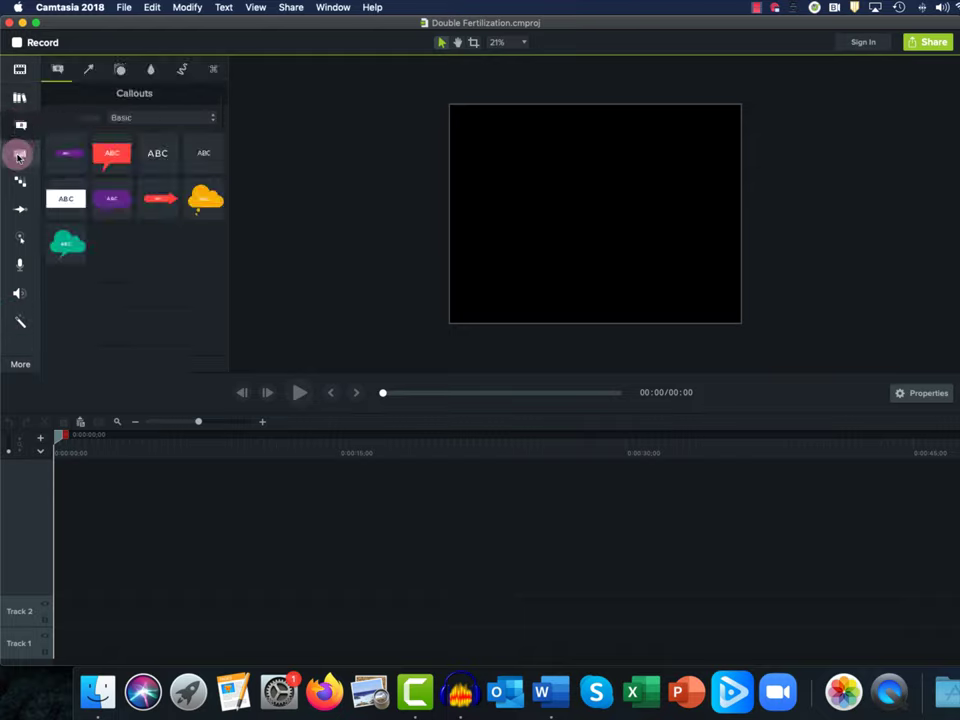
click(17, 182)
click(17, 182)
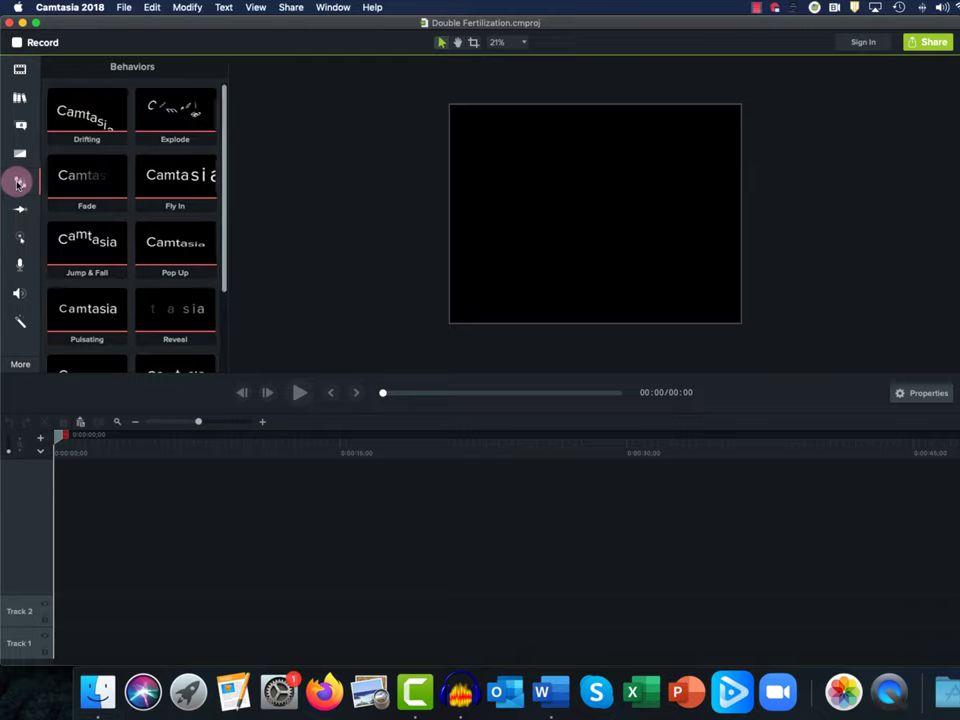
click(21, 73)
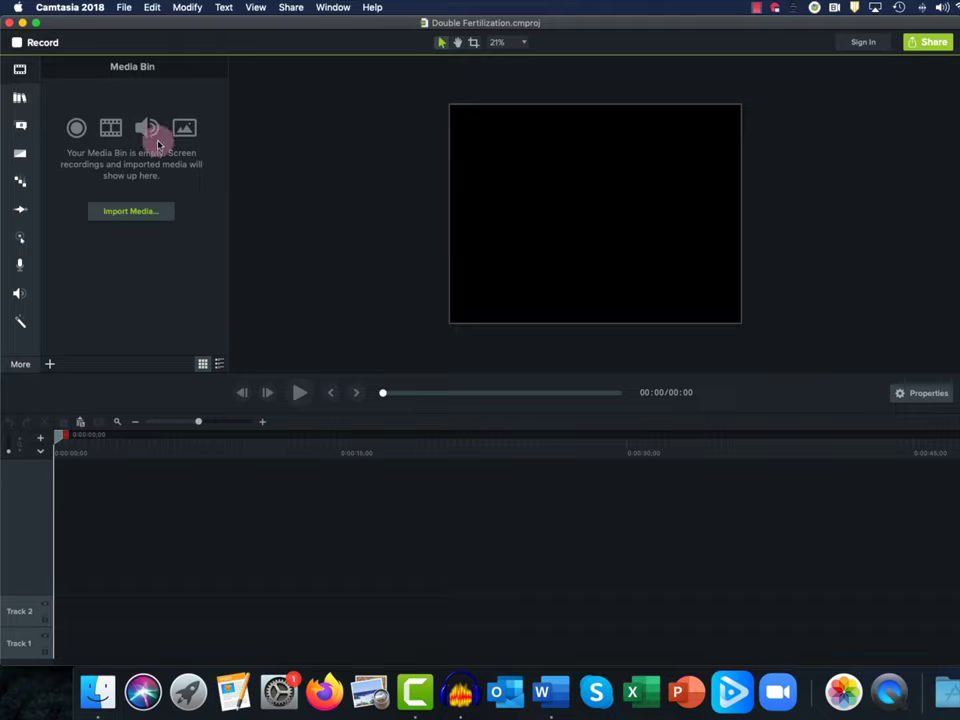
Switch to the Double Fertilization Video folder in Finder and import "Double Fertilization TH Intro.mp4" into Camtasia's Media Bin
key(super+Tab)
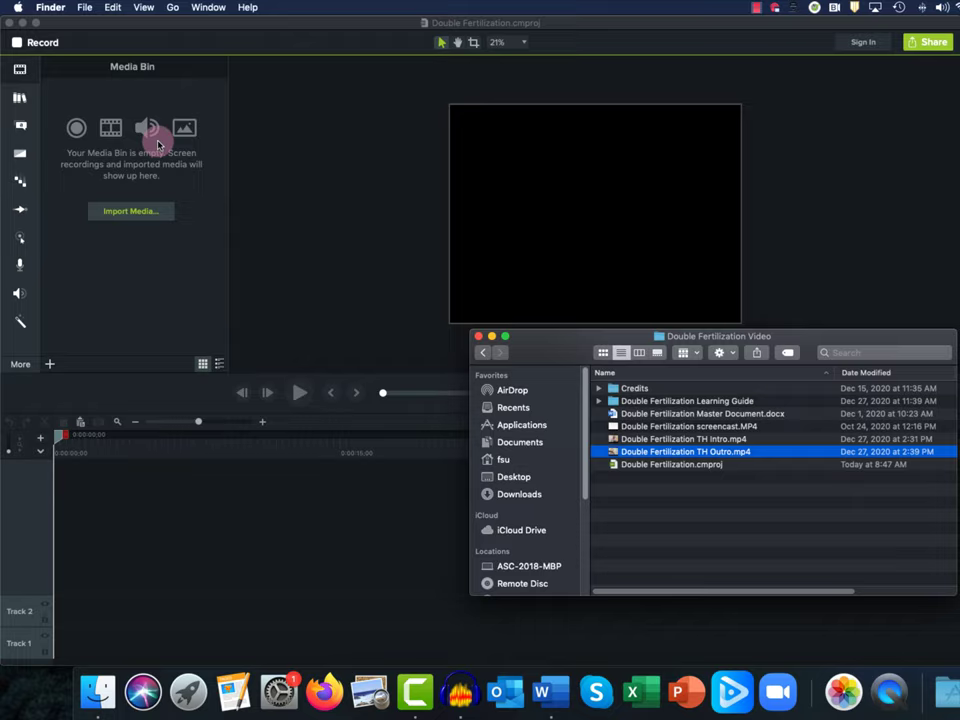
click(674, 440)
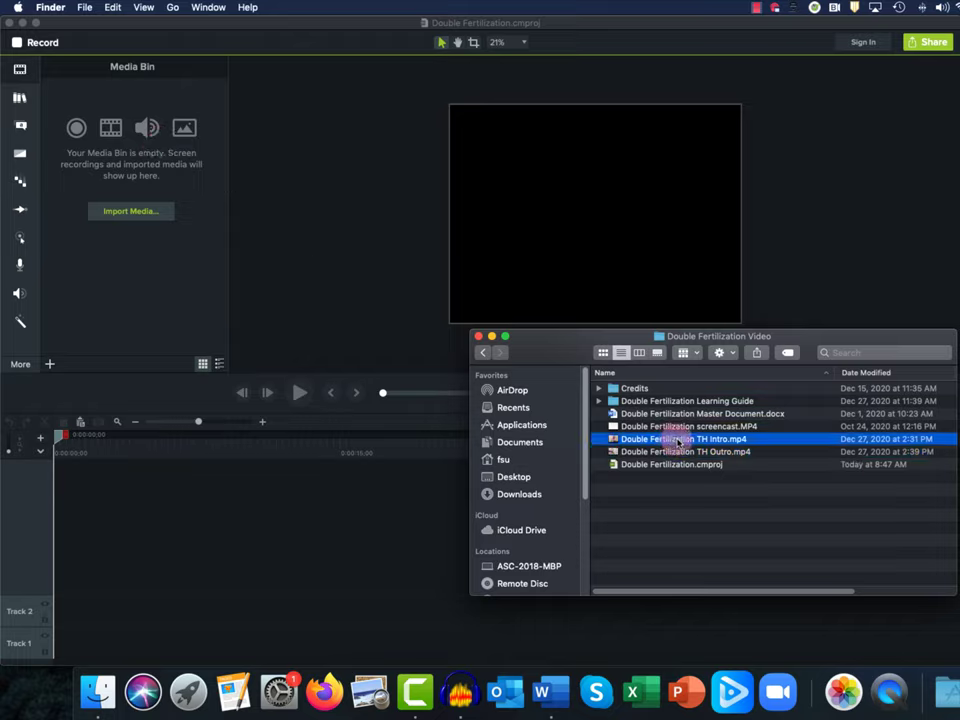
drag(679, 441, 118, 155)
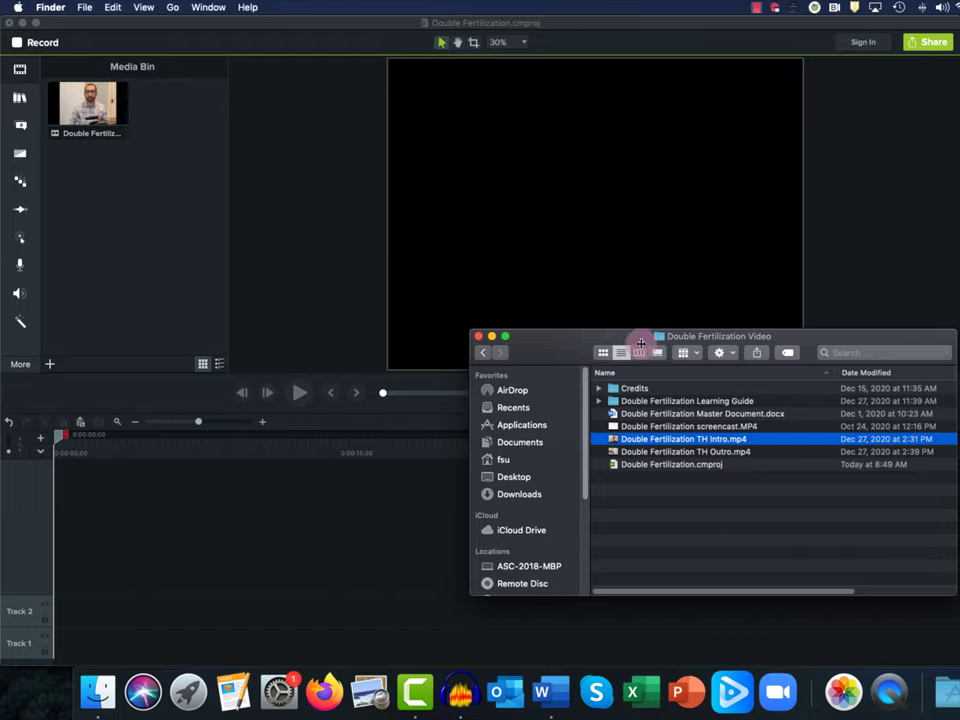
Import "Double Fertilization screencast.MP4" and "Double Fertilization TH Outro.mp4" from the Finder folder into Camtasia's Media Bin
click(670, 451)
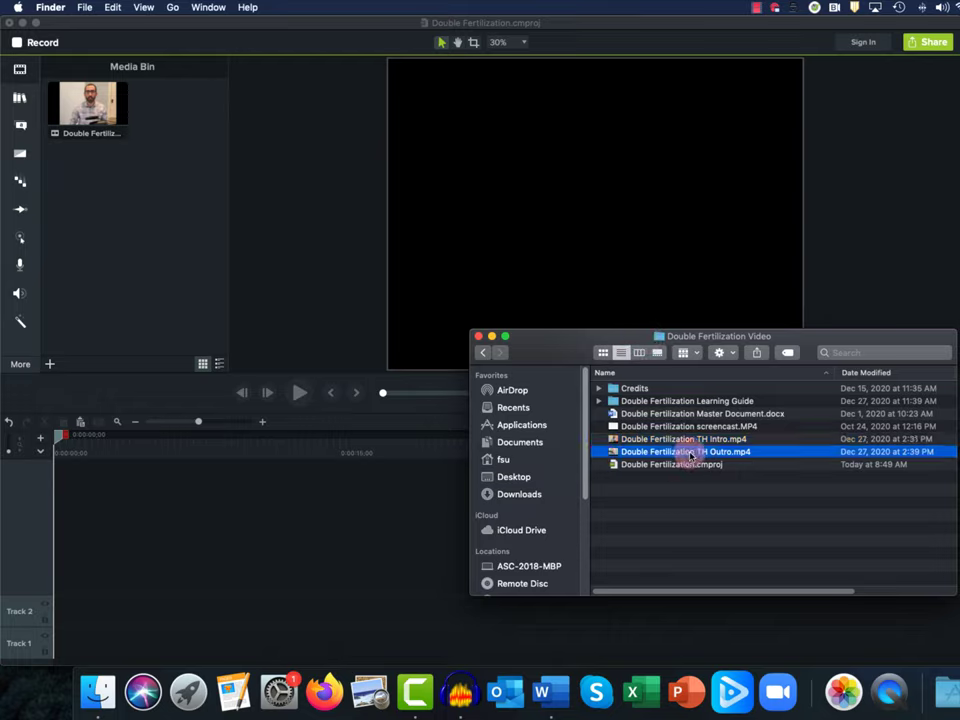
click(655, 426)
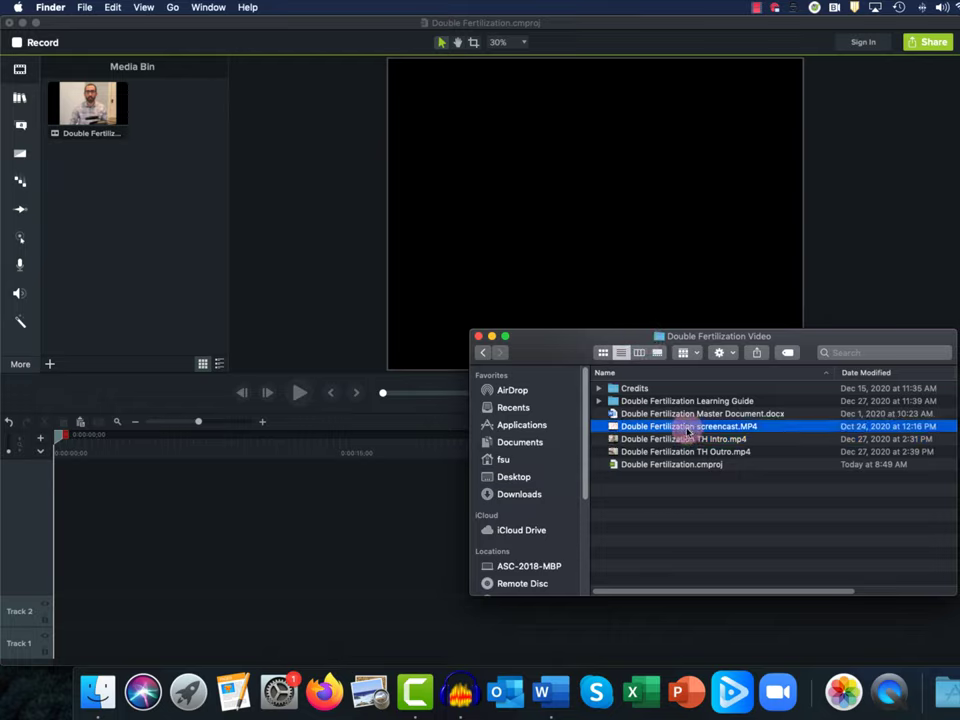
drag(677, 437, 181, 183)
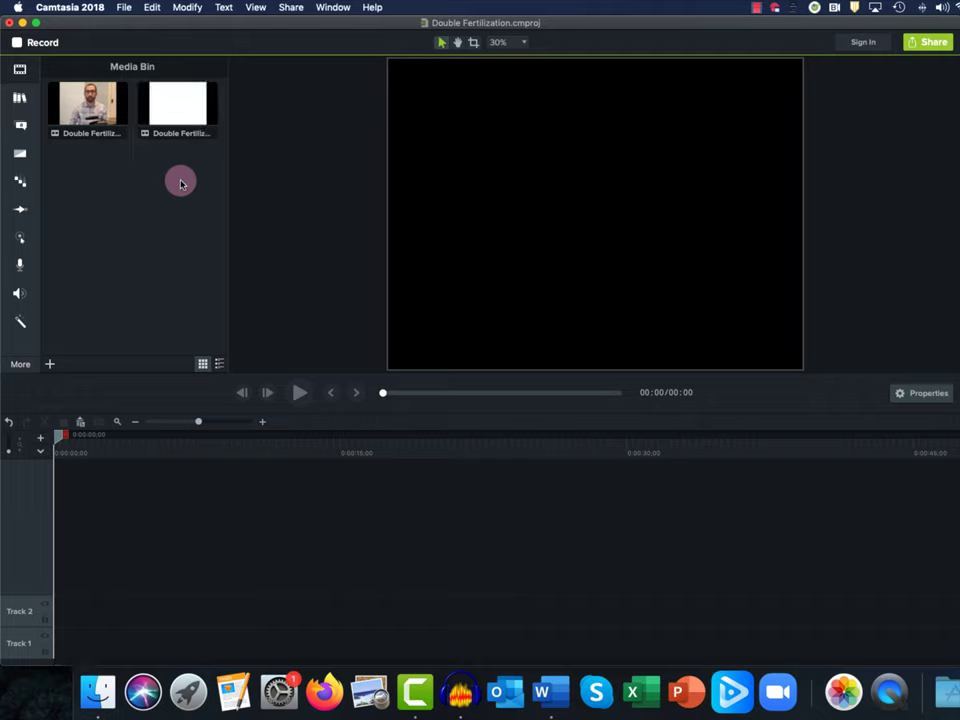
key(super+Tab)
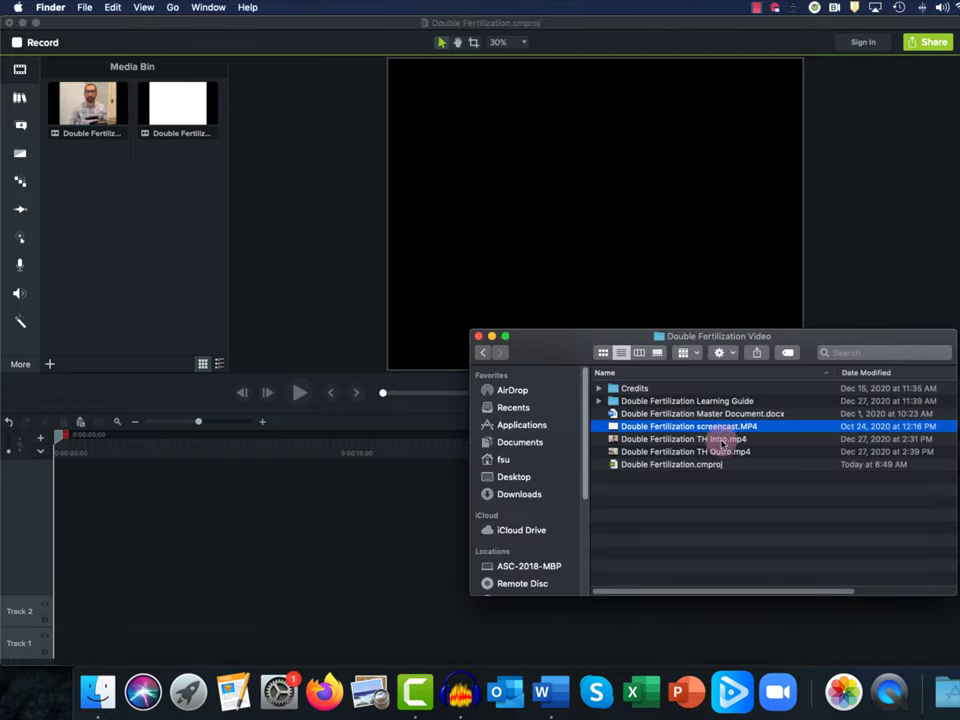
drag(713, 452, 151, 280)
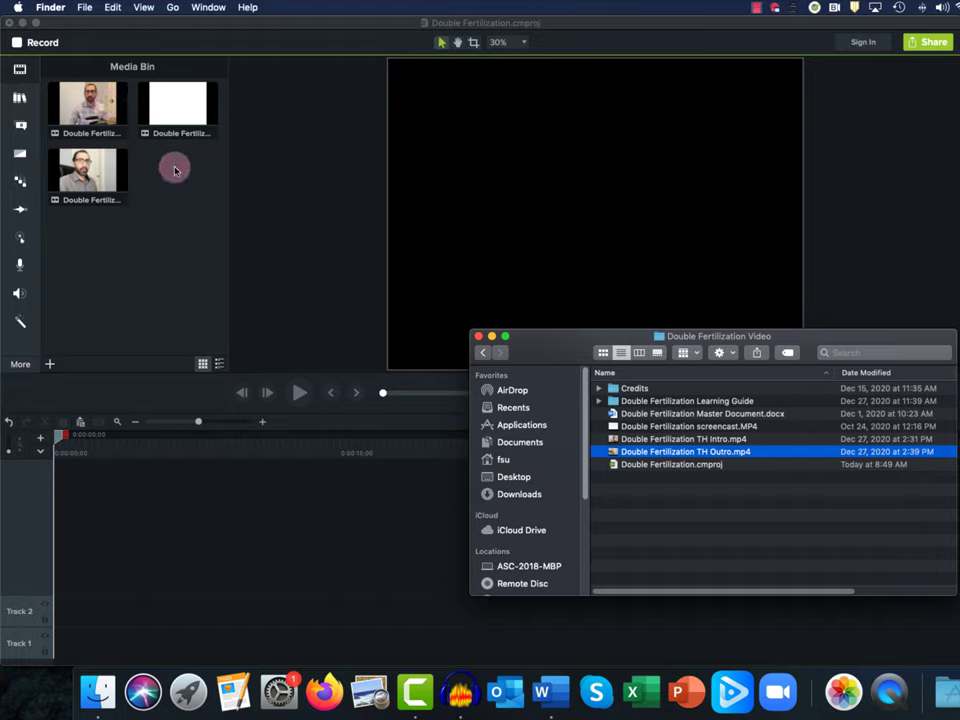
Look through the Camtasia tool categories from Library through Transitions, Animations and Voice Narration to Visual Effects, and return to the Media Bin
click(20, 100)
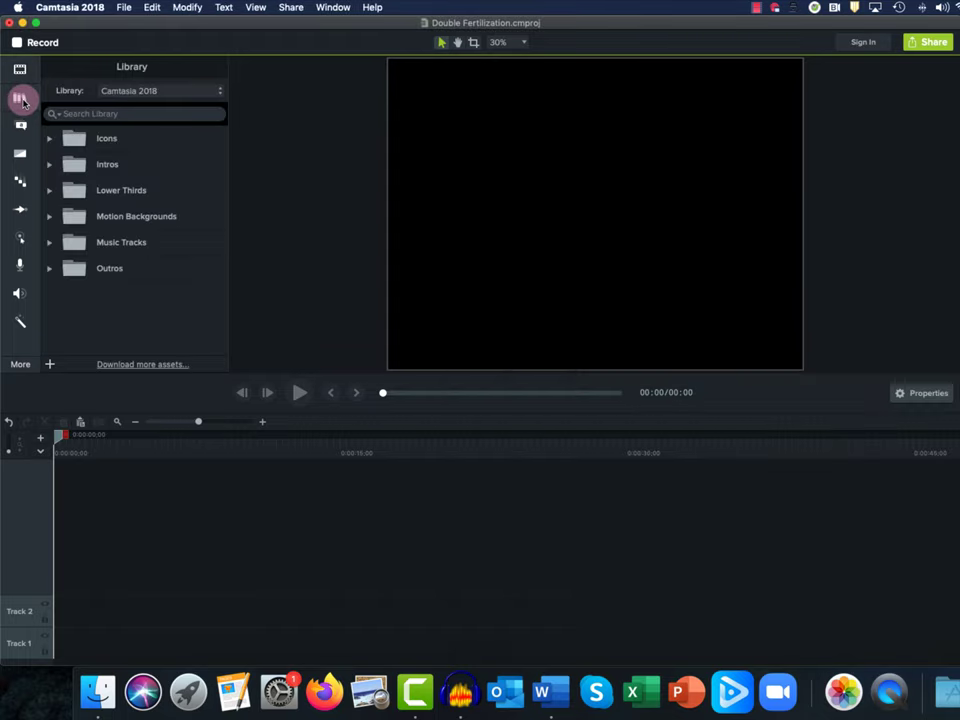
click(21, 124)
click(21, 155)
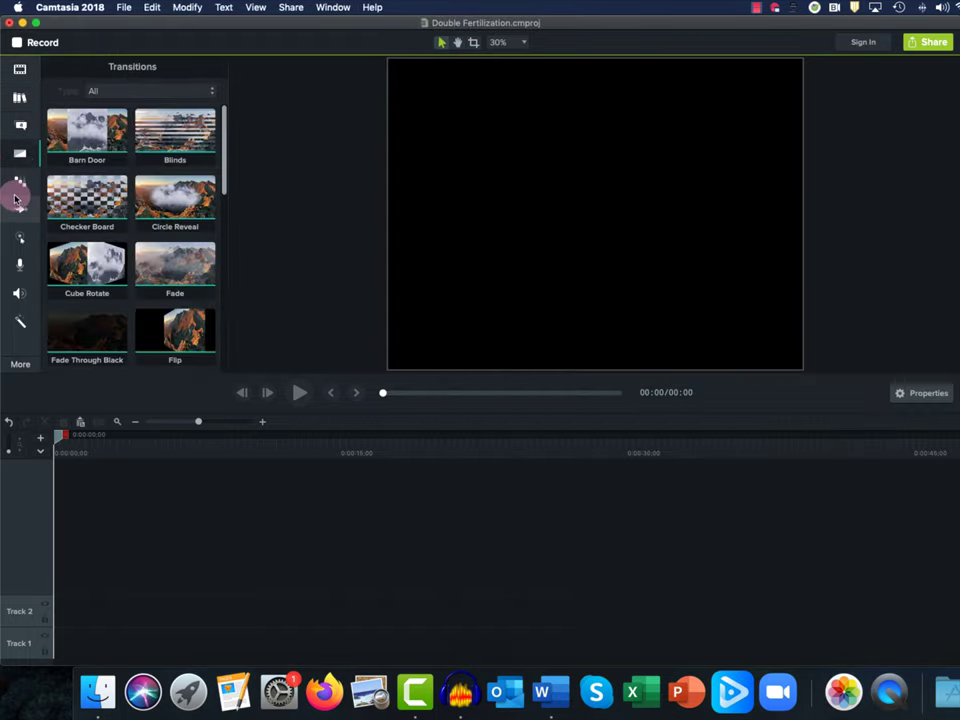
click(18, 182)
click(19, 209)
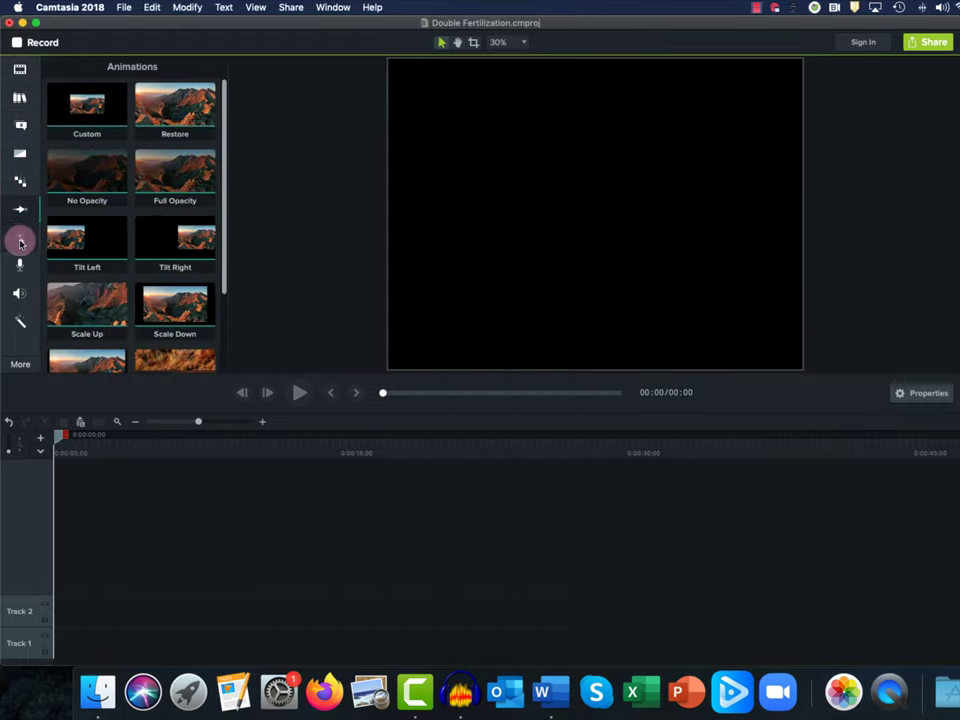
click(20, 240)
click(19, 264)
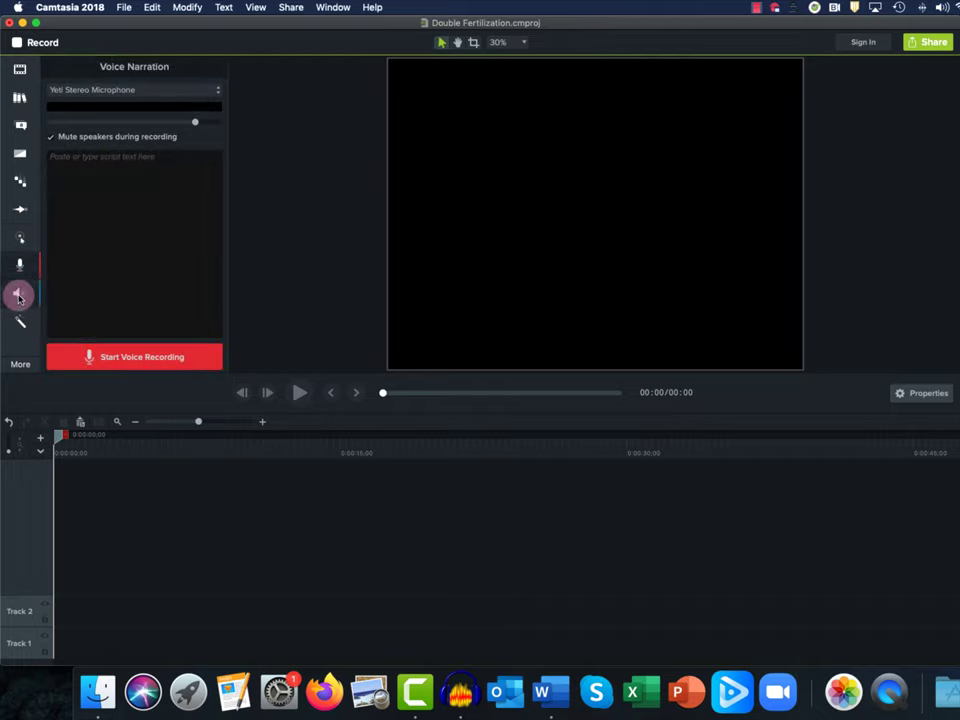
click(18, 295)
click(20, 324)
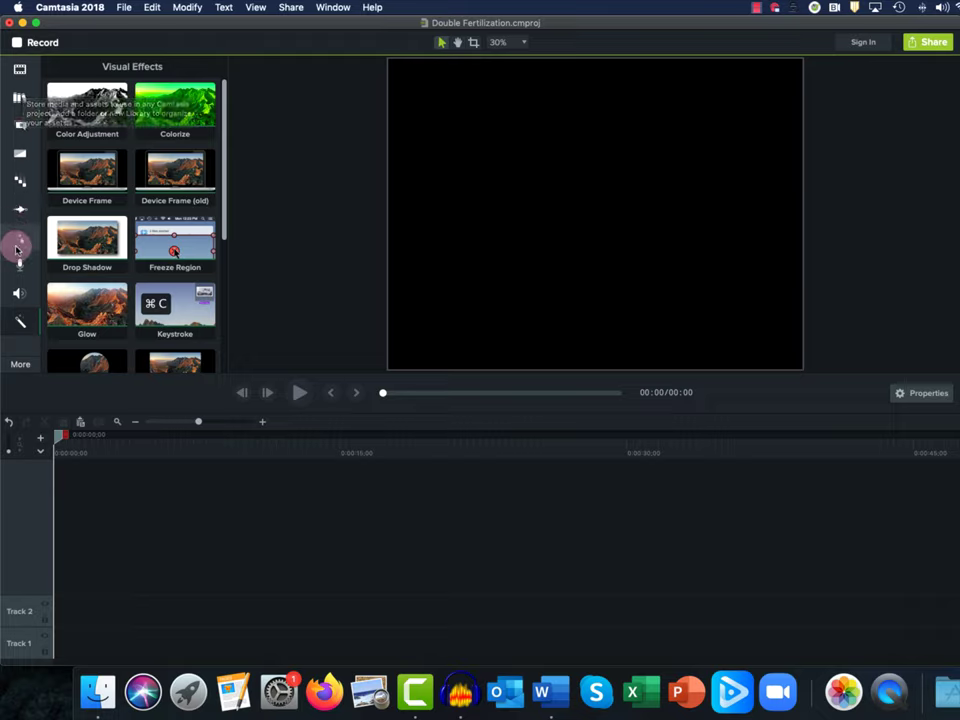
click(20, 70)
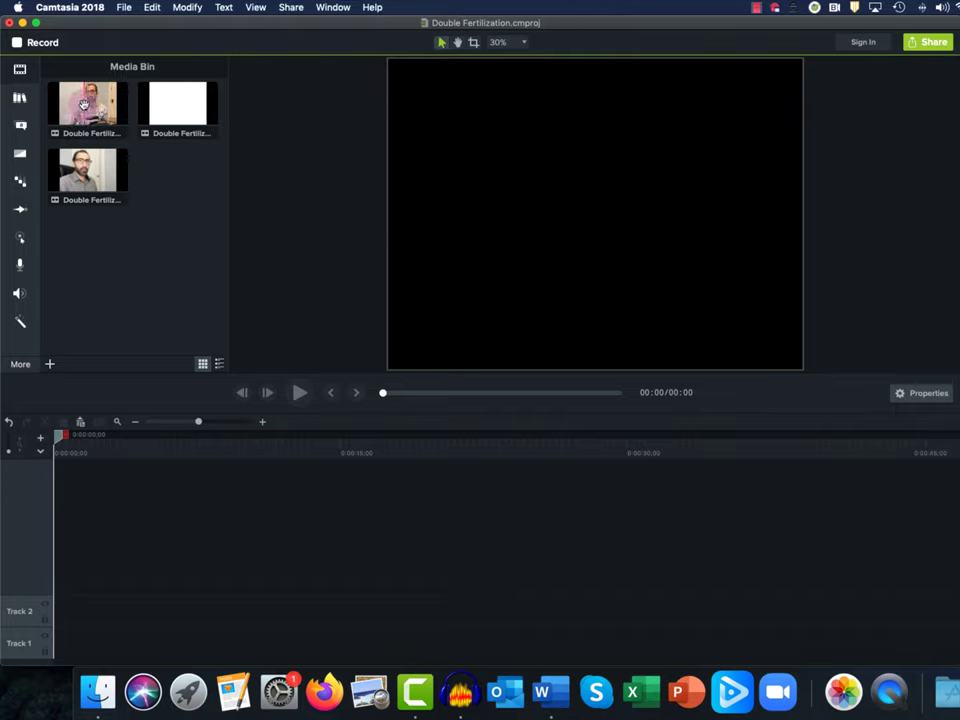
Place the TH Intro clip at the start of Track 1 with the screencast directly after it, adding a third track to the timeline
drag(84, 104, 54, 655)
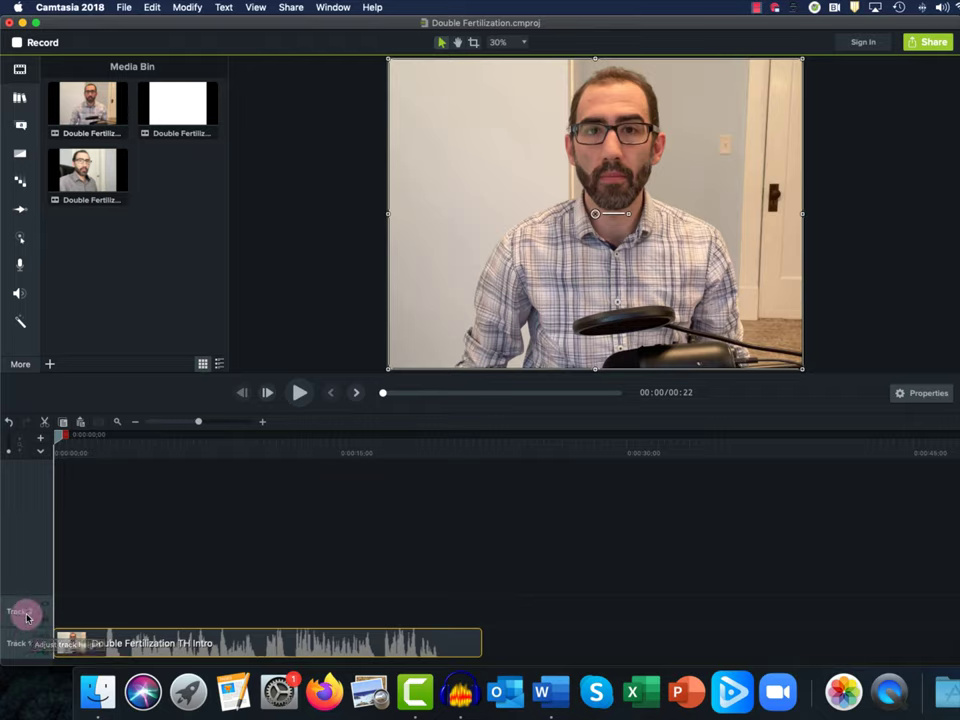
click(41, 441)
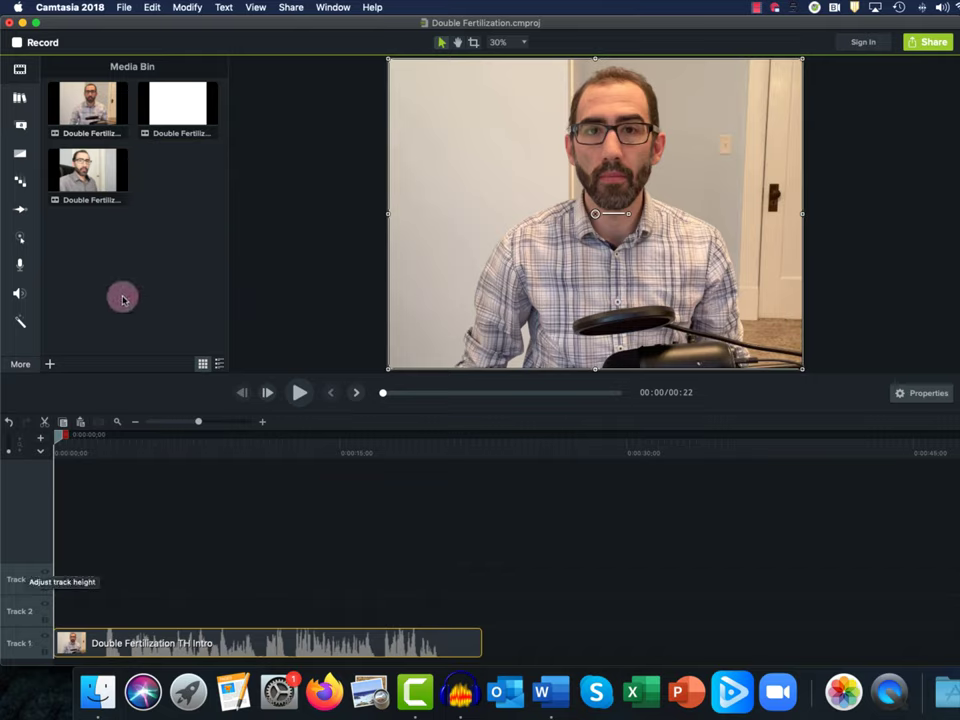
drag(176, 103, 483, 646)
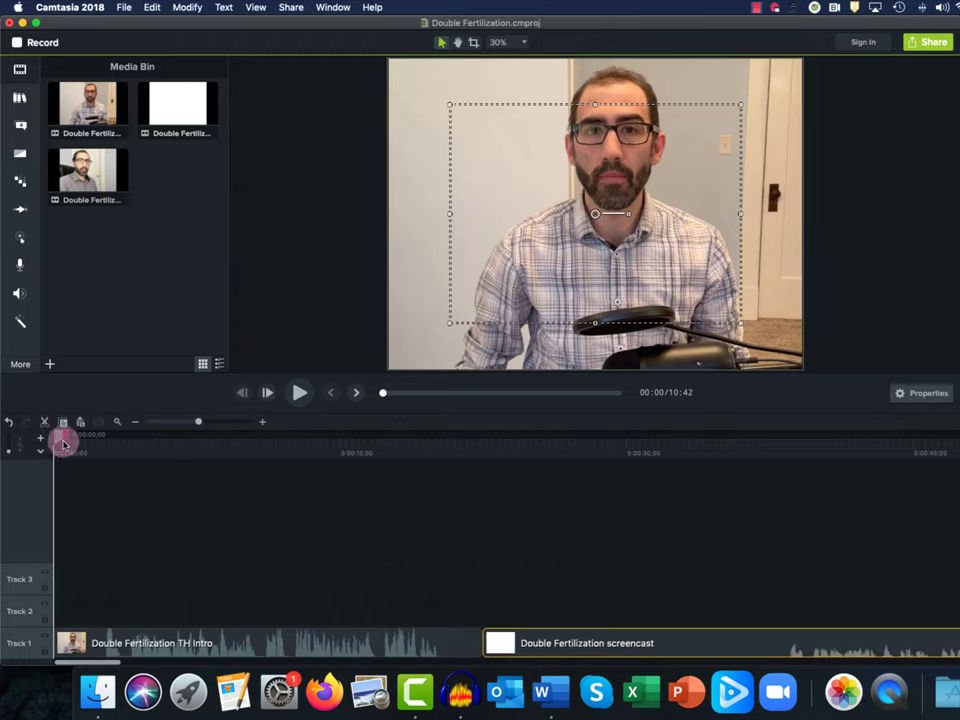
Scrub the playhead across the intro and screencast clips, return to the start, and play a short part of the intro
drag(58, 439, 439, 518)
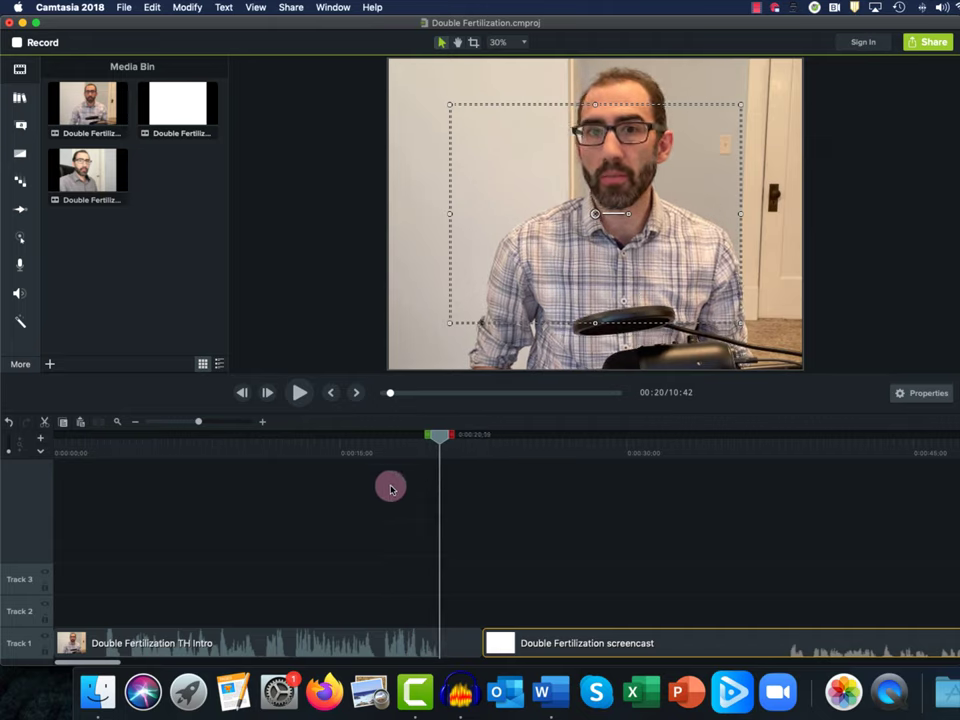
click(440, 448)
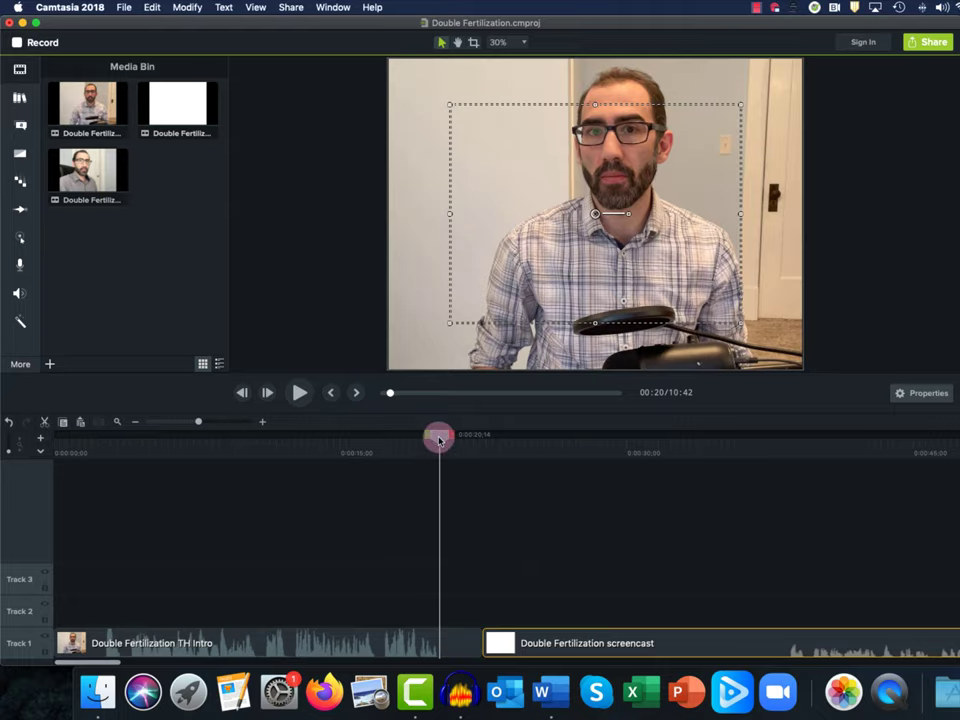
drag(440, 438, 955, 463)
drag(930, 468, 56, 493)
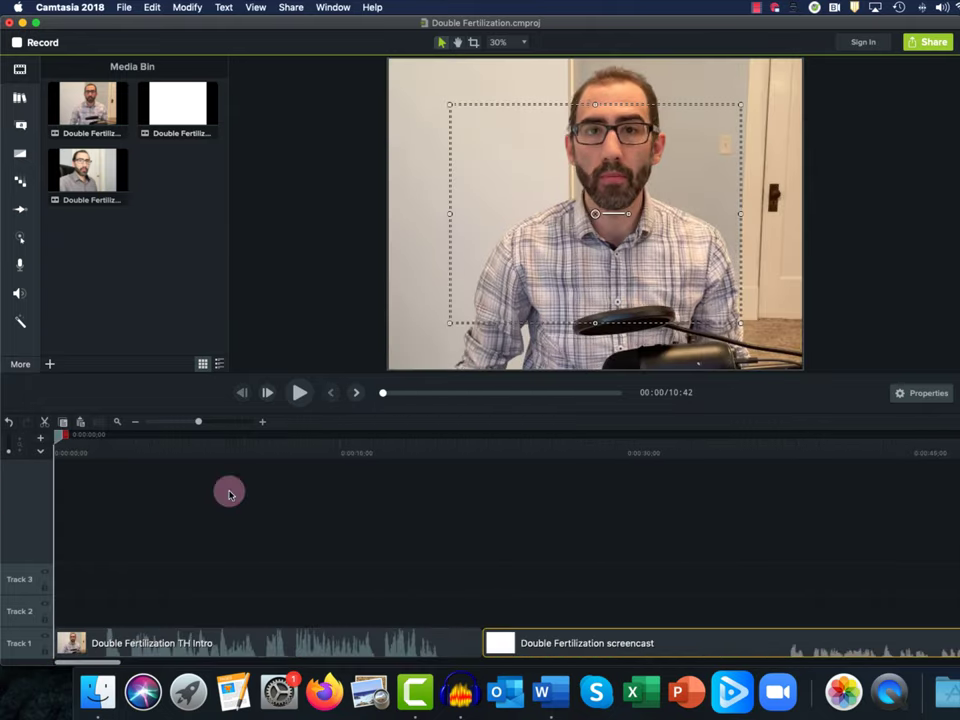
mouse_move(381, 395)
mouse_down()
mouse_move(603, 408)
mouse_move(617, 399)
mouse_move(376, 394)
mouse_up()
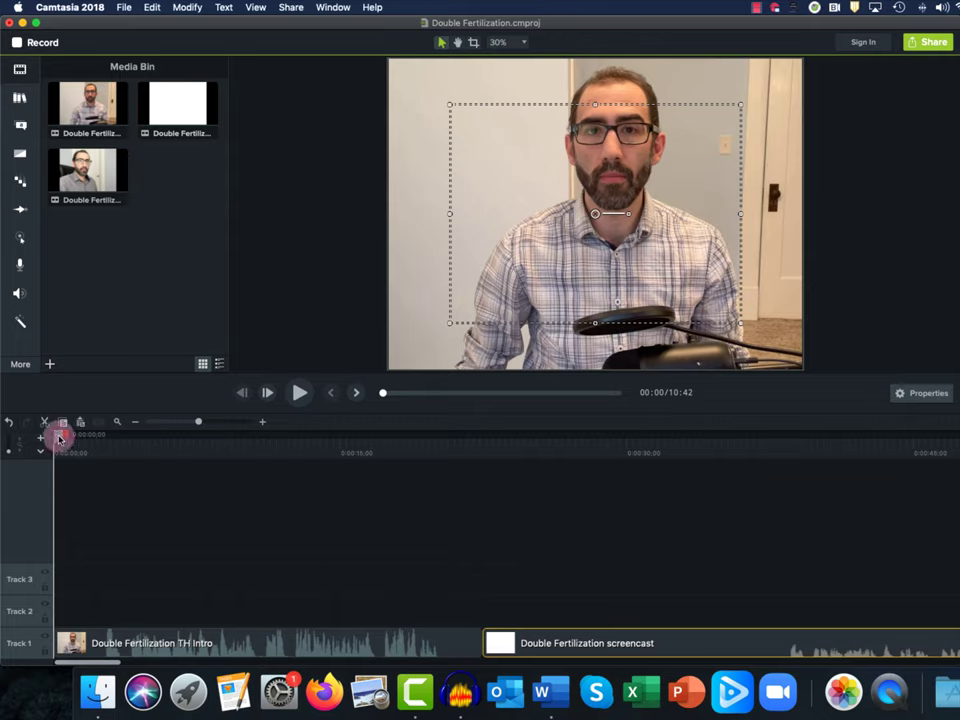
drag(60, 438, 268, 470)
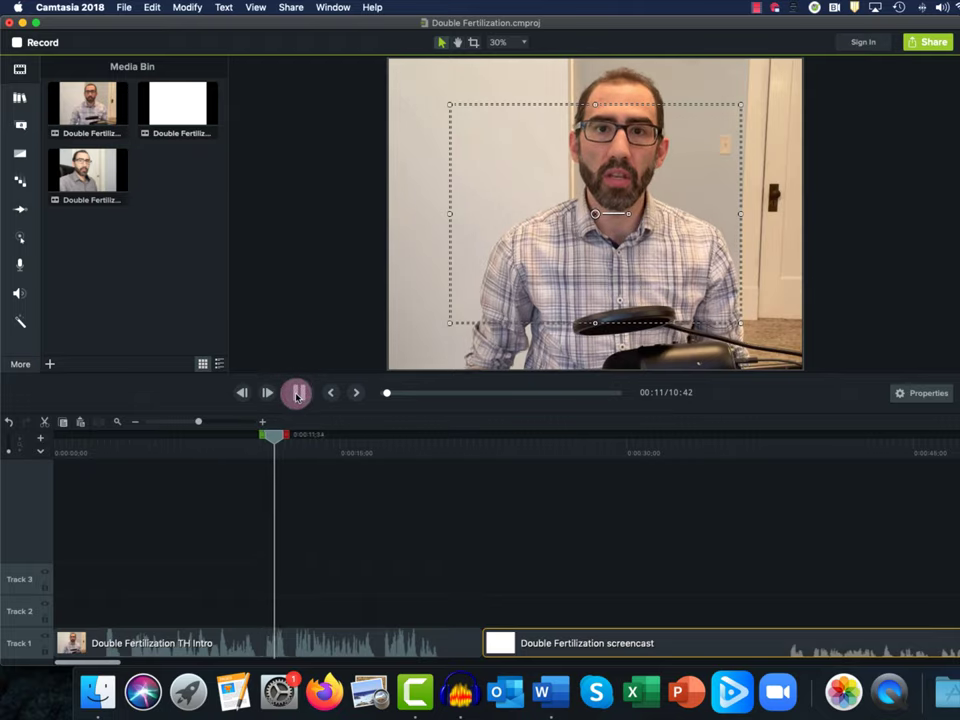
click(297, 394)
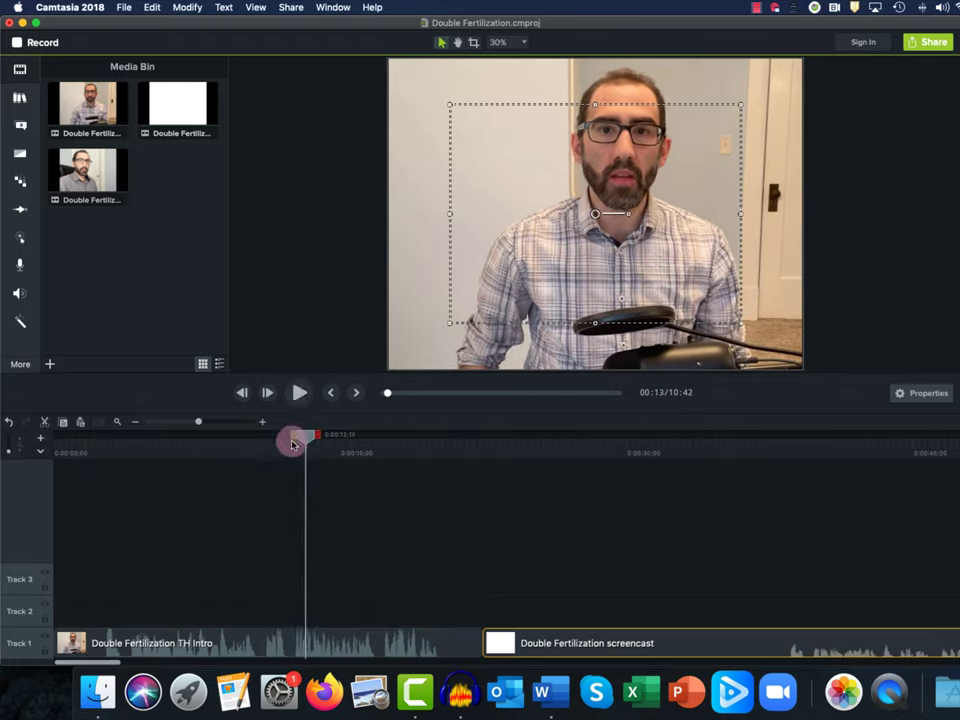
drag(300, 437, 297, 437)
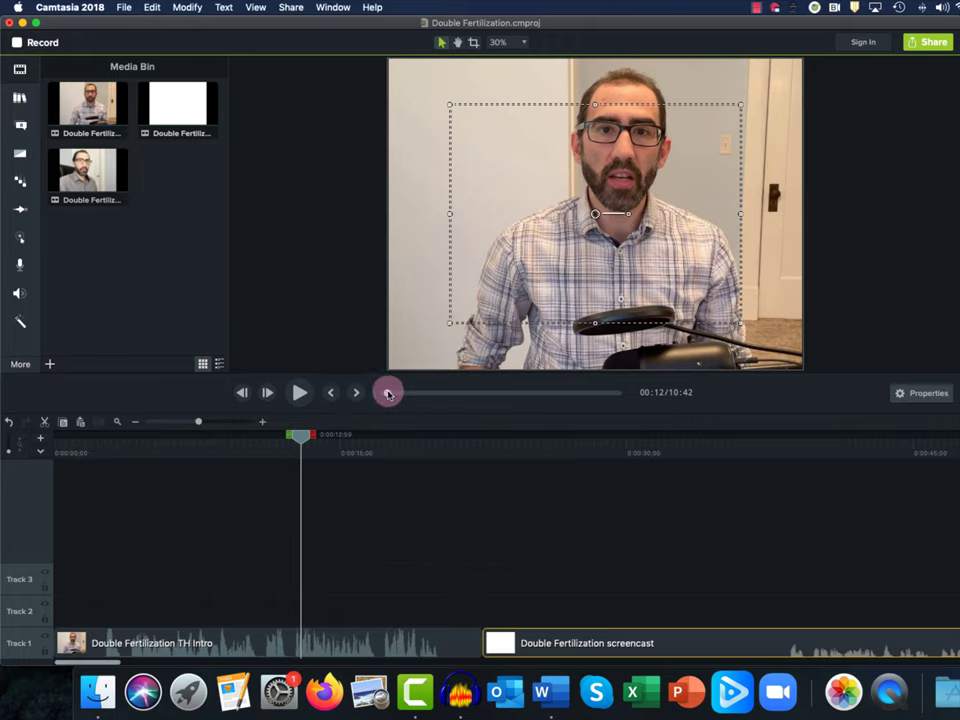
Place the TH Outro clip directly after the end of the screencast on Track 1, and scrub back to about 10:30
drag(386, 392, 630, 398)
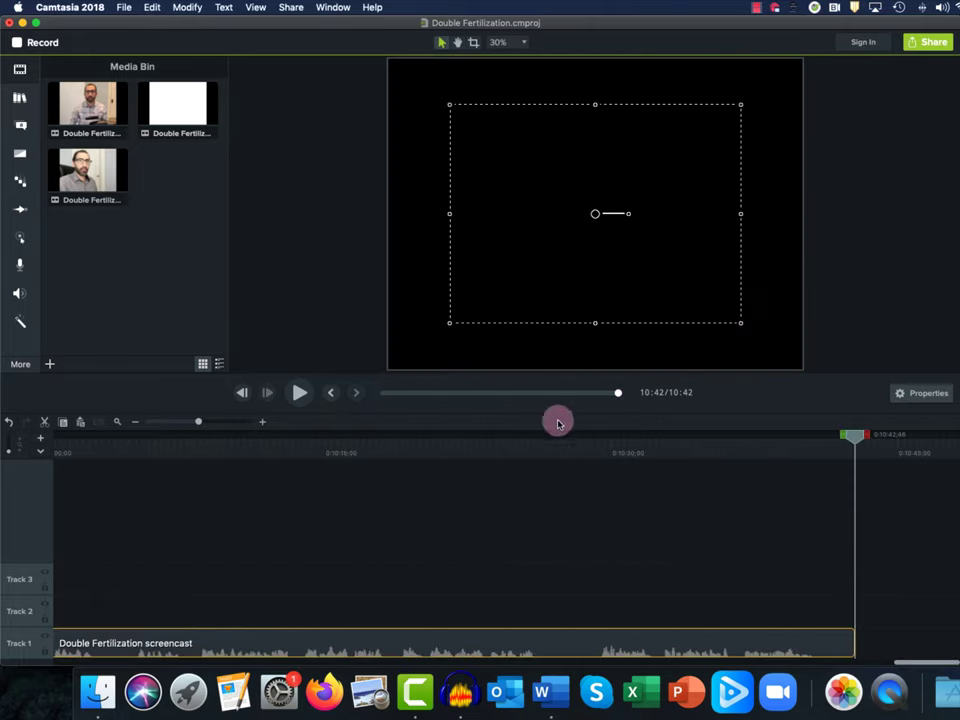
drag(87, 175, 858, 645)
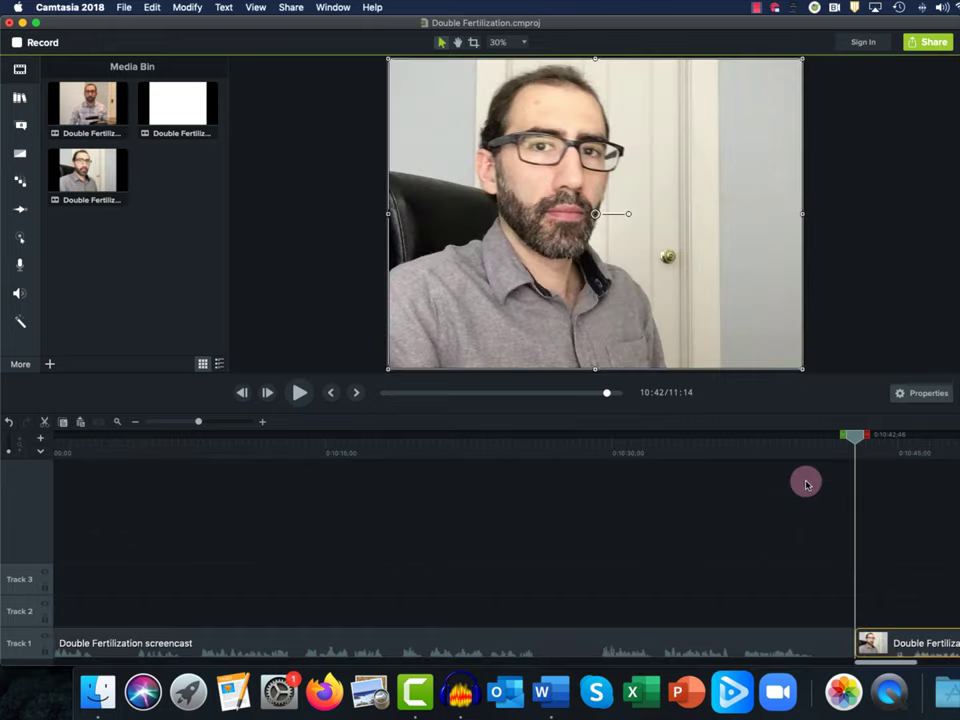
drag(851, 435, 835, 452)
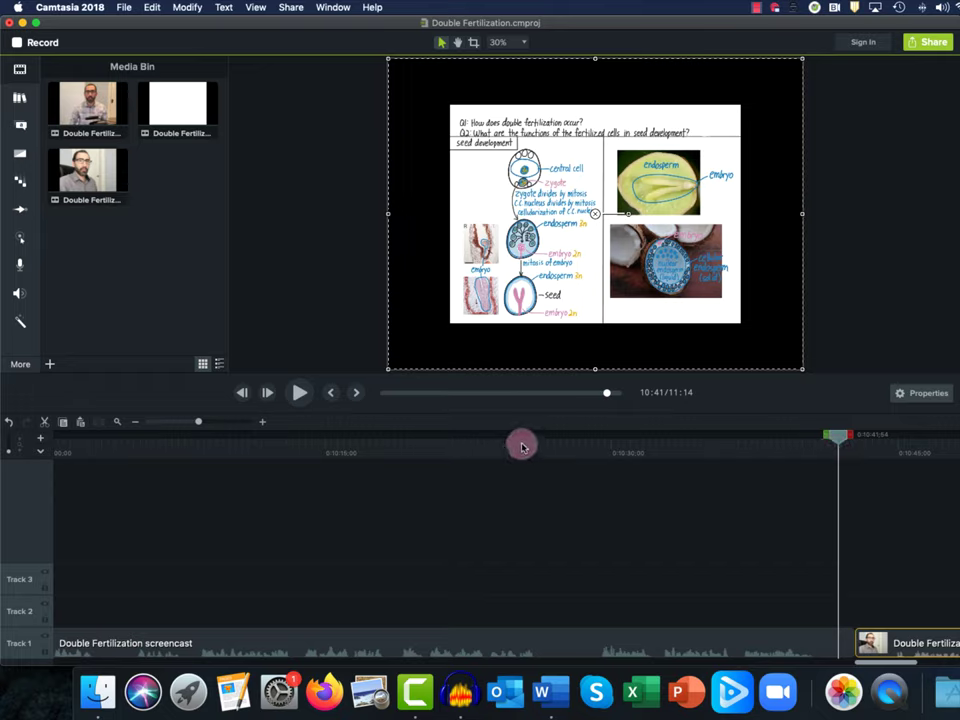
drag(839, 440, 619, 449)
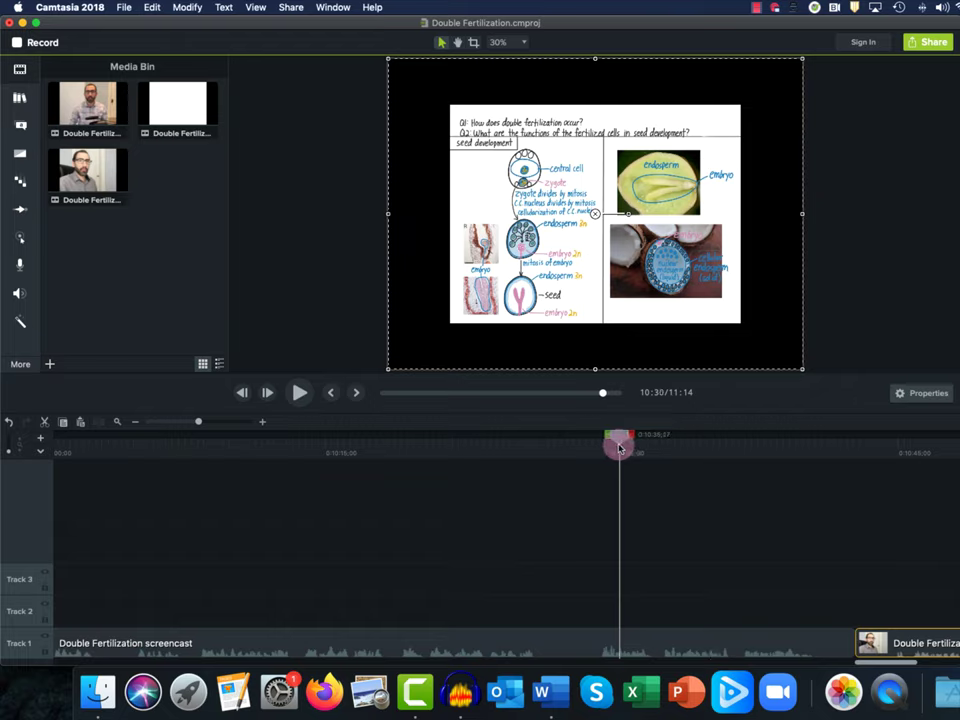
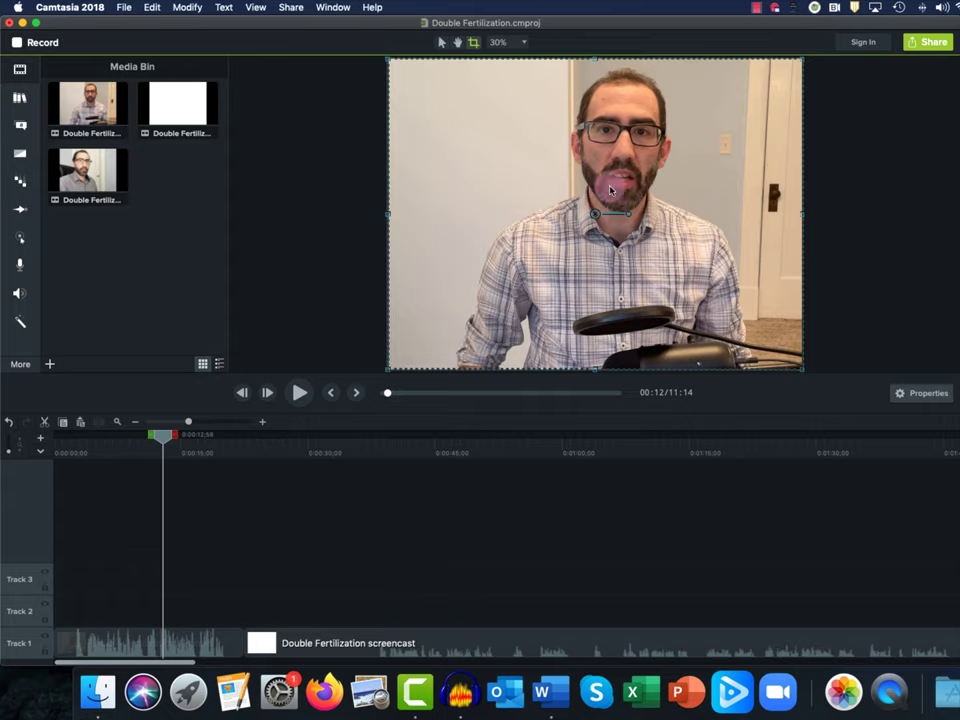
Zoom the canvas in and back out to 30%, and view the available canvas zoom options
scroll(593, 237, up, 3)
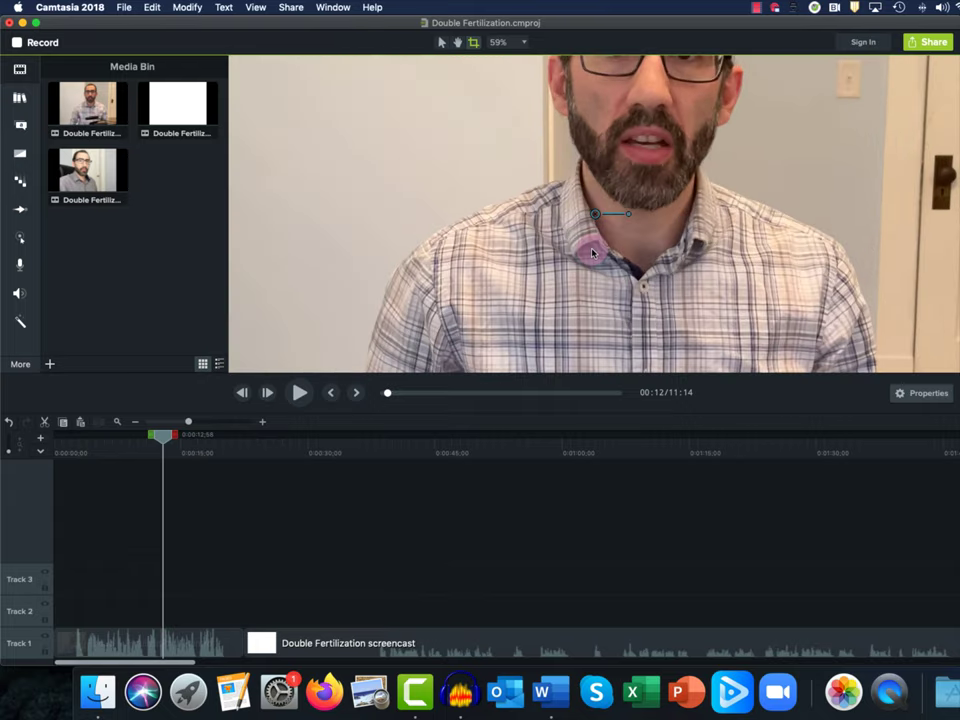
scroll(587, 238, down, 4)
scroll(585, 238, up, 1)
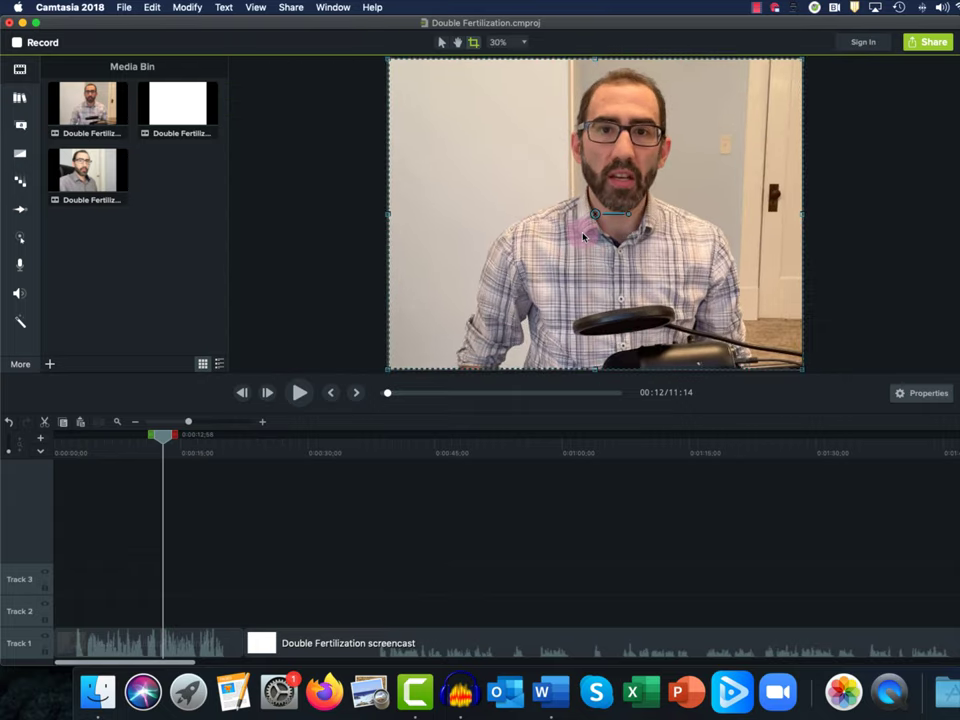
click(521, 42)
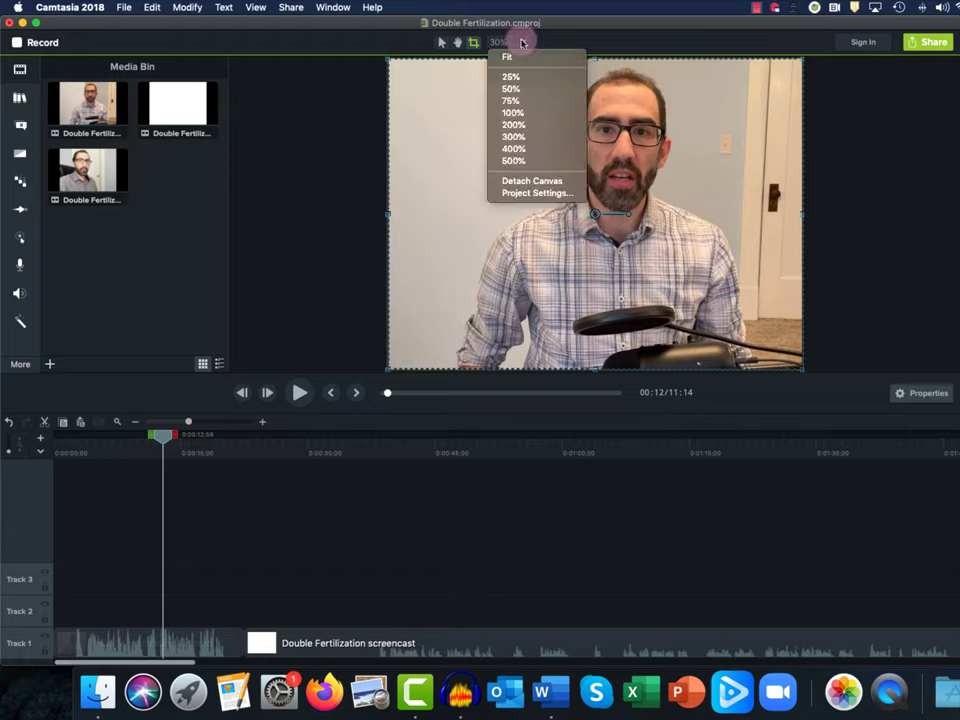
click(521, 42)
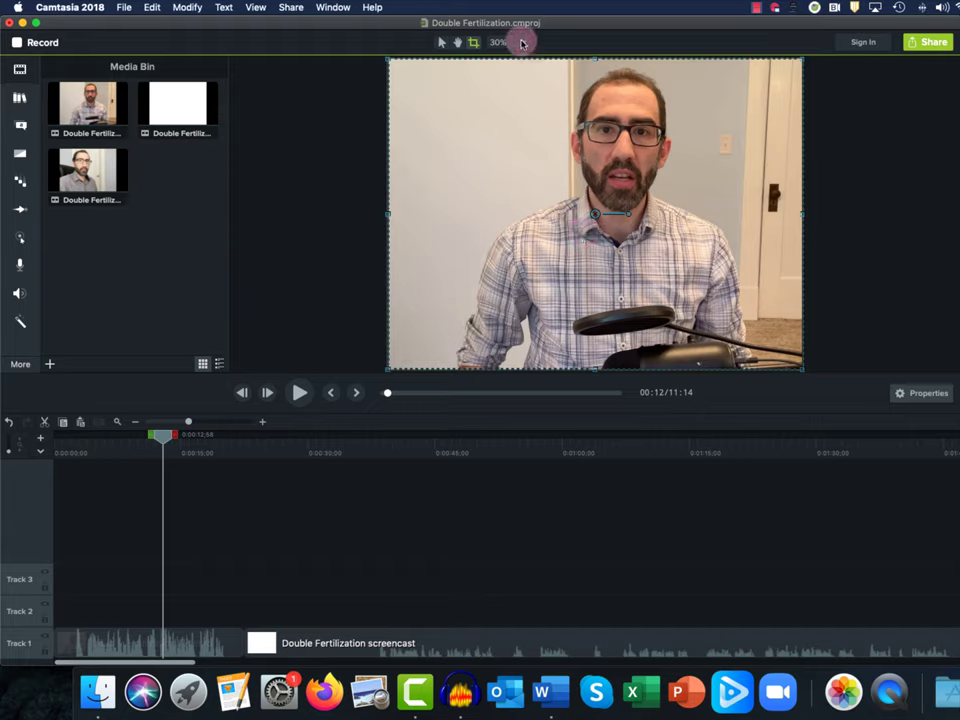
Select the TH Intro clip and show its properties
click(300, 640)
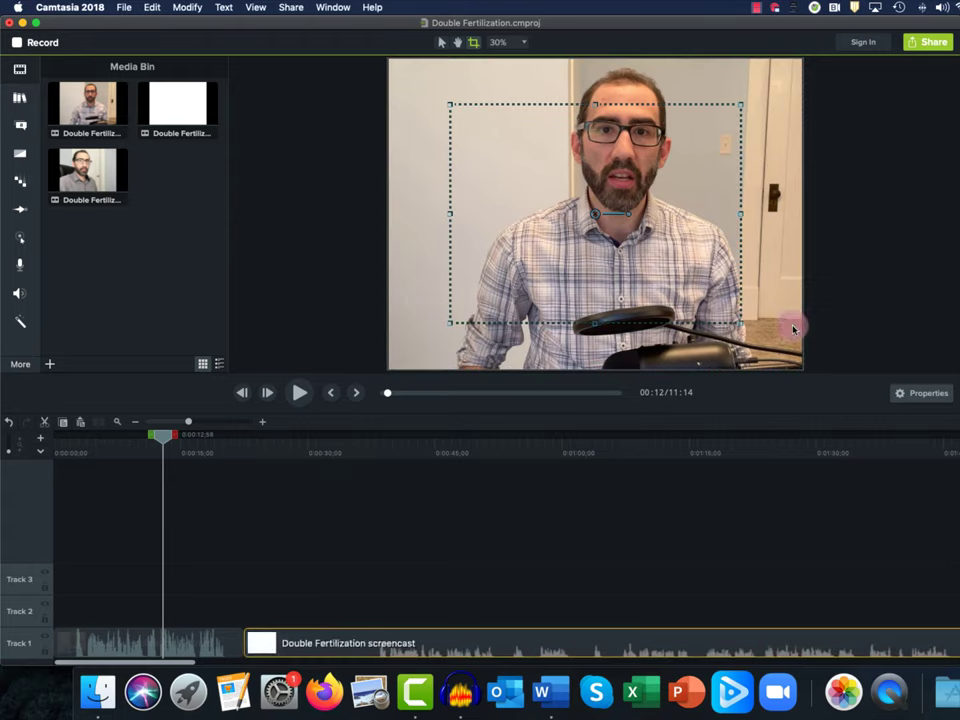
click(778, 262)
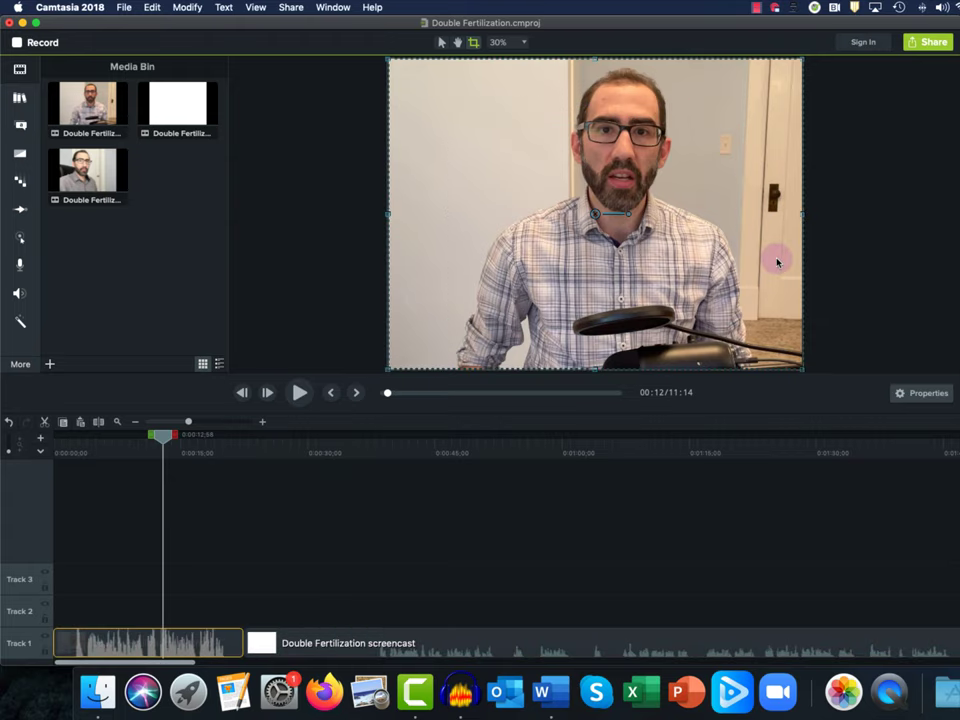
click(920, 394)
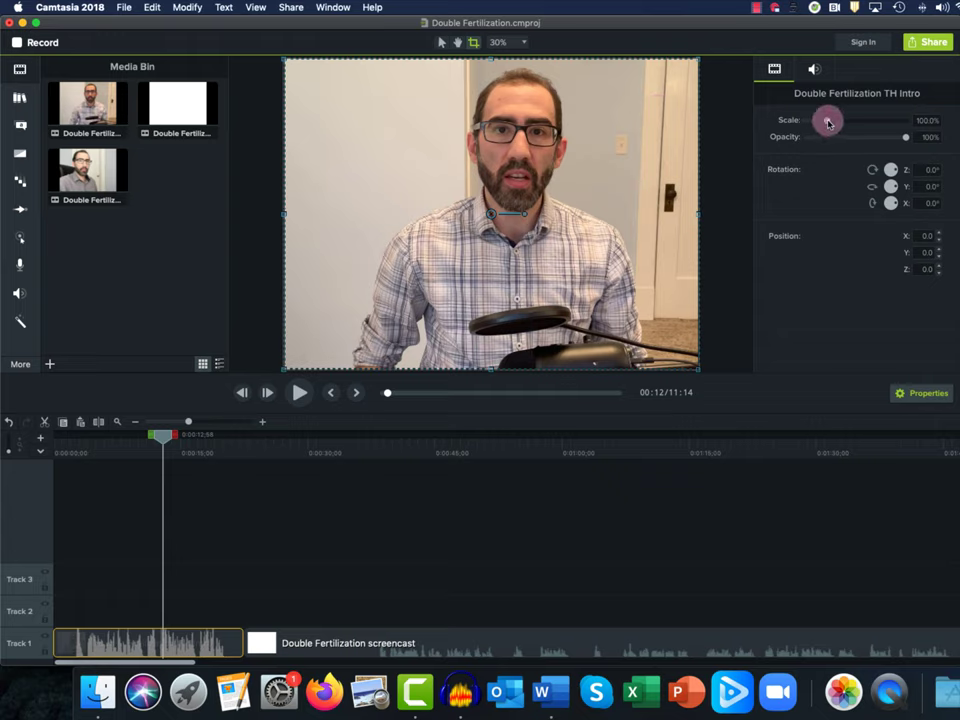
Try scaling the TH Intro clip to 146.9% and rotating it 180° around the Z axis, resetting each property
drag(828, 122, 836, 120)
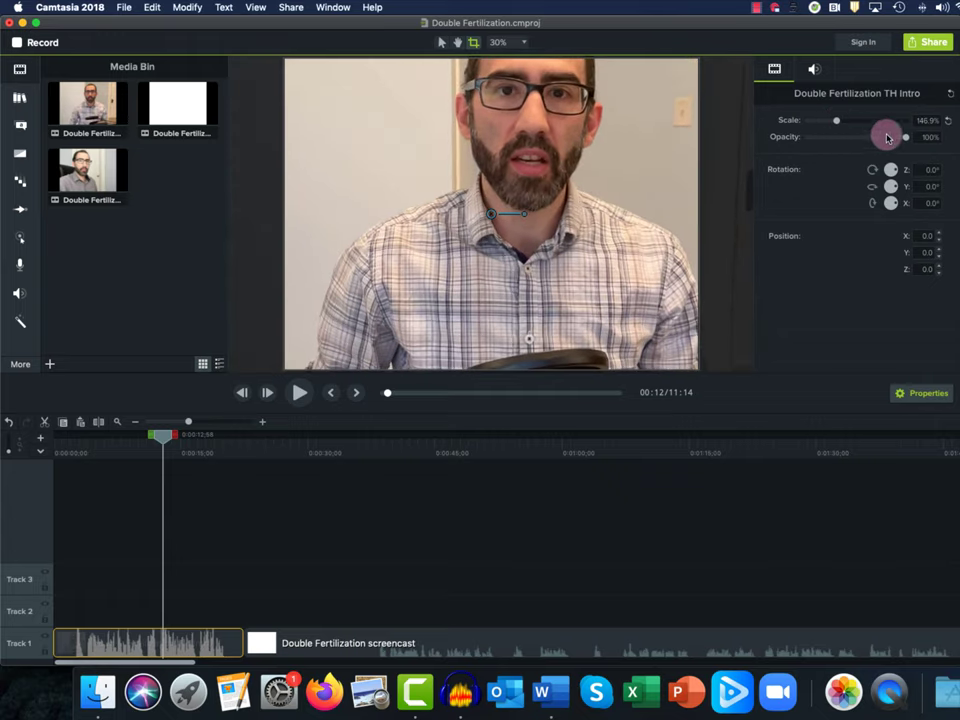
click(948, 122)
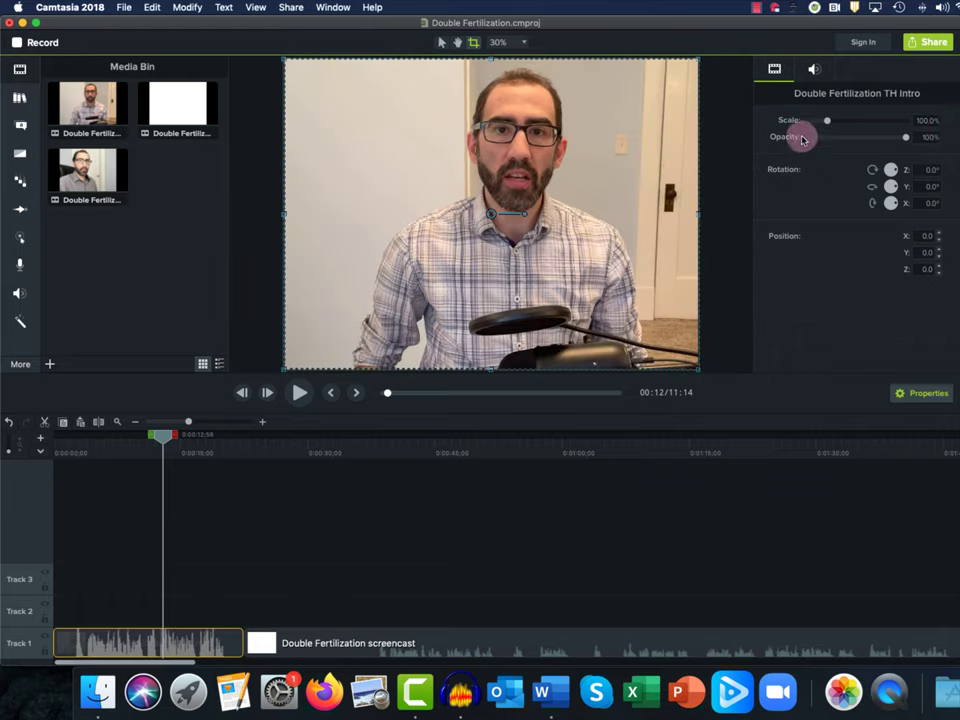
drag(893, 167, 889, 167)
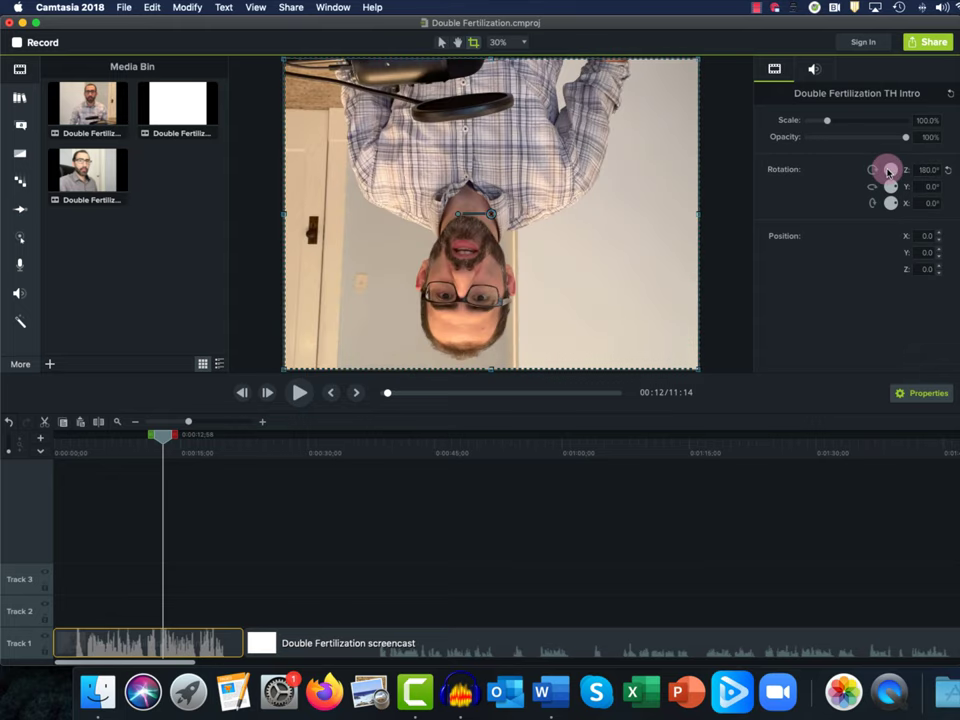
click(948, 170)
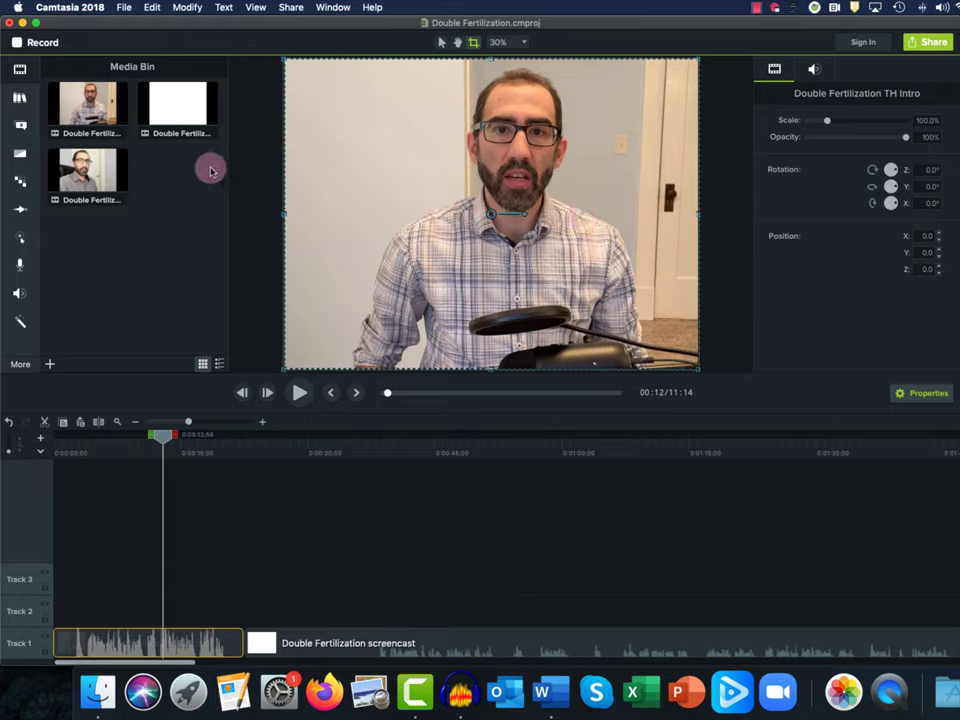
Open the project preferences and review the canvas dimension presets, keeping iPad Air and mini w/Retina (2048x1536)
click(84, 9)
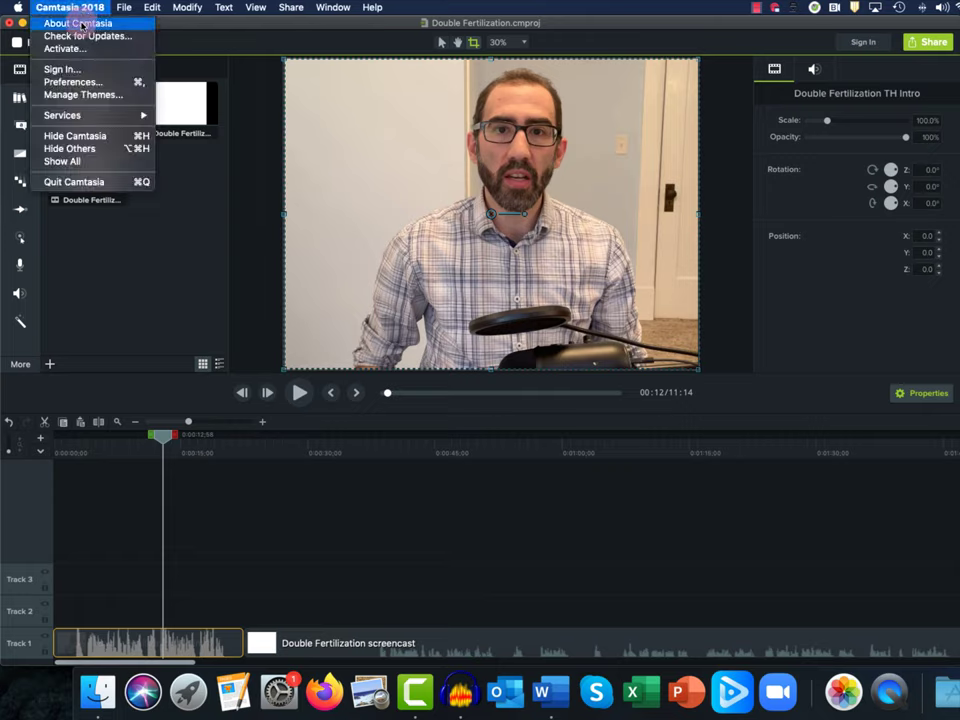
click(66, 82)
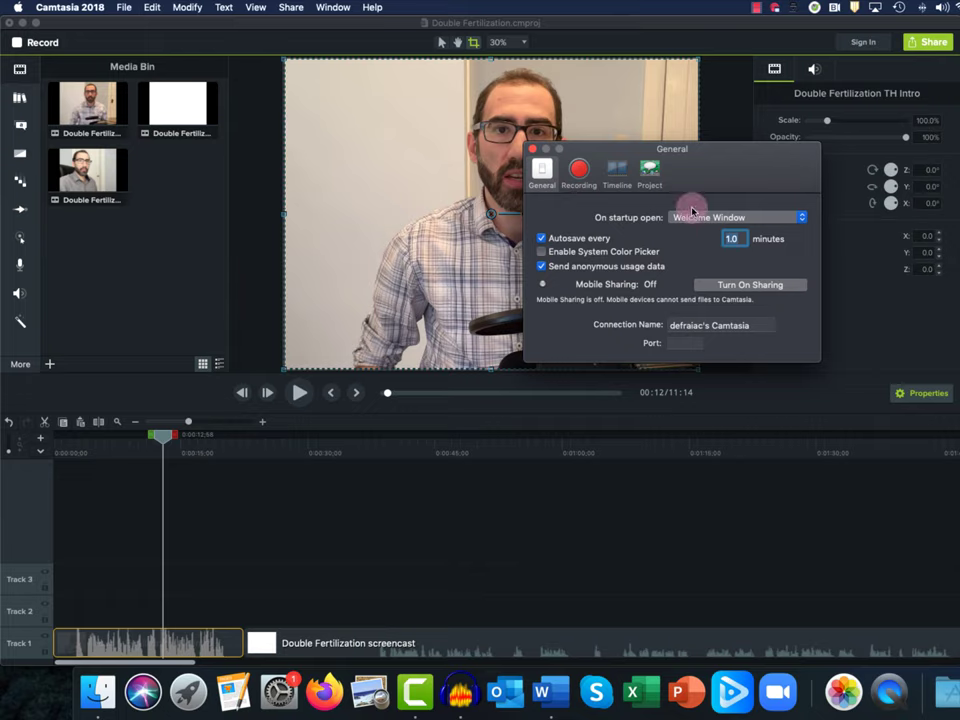
click(648, 178)
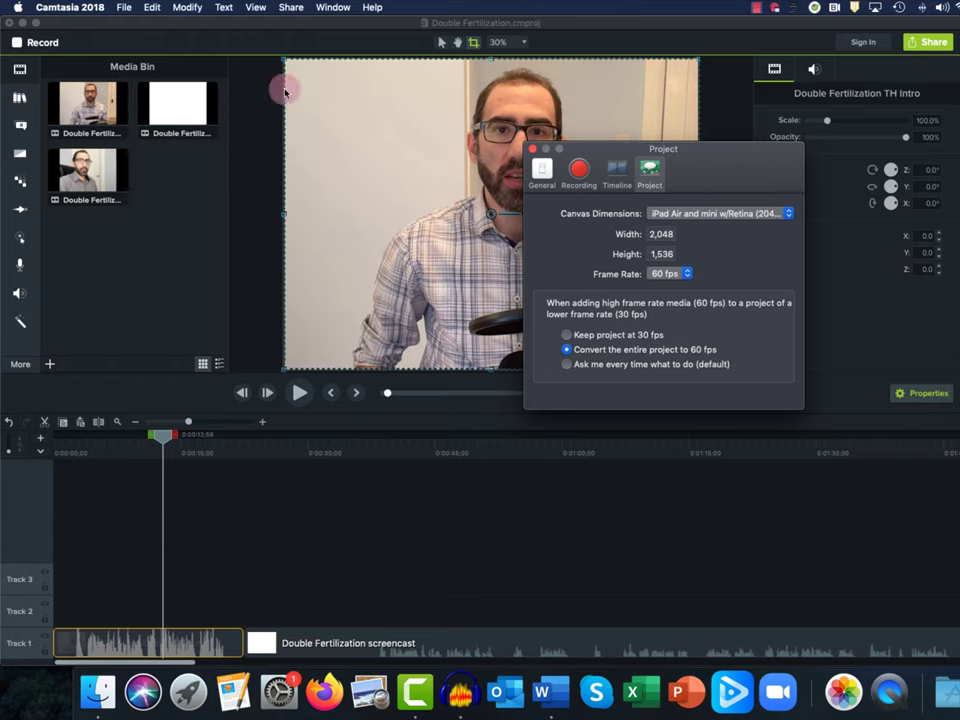
drag(741, 152, 745, 396)
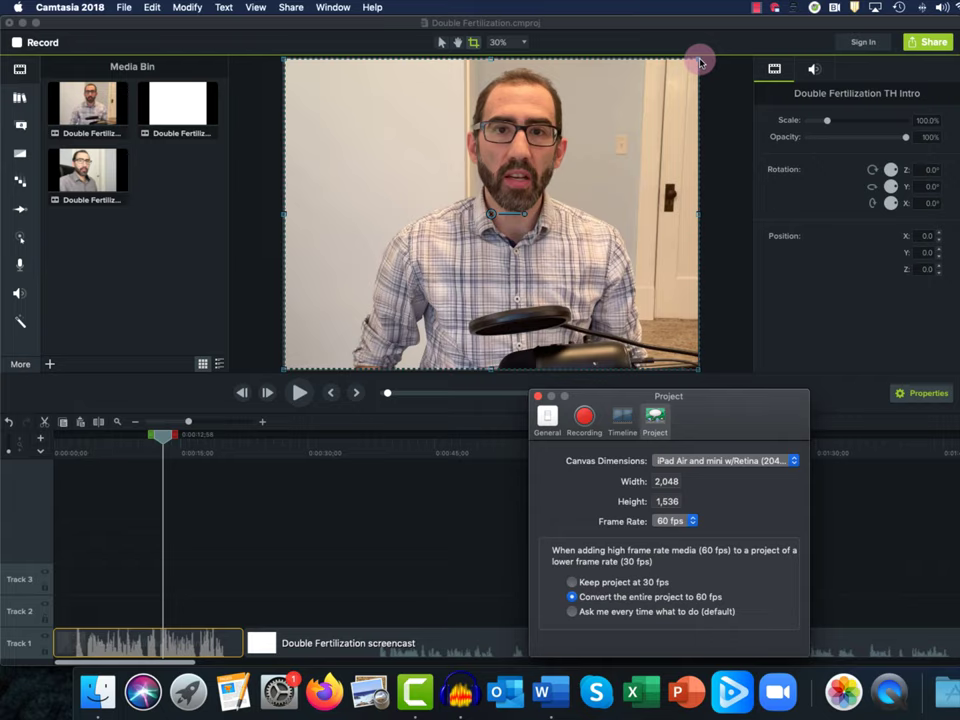
drag(716, 396, 765, 157)
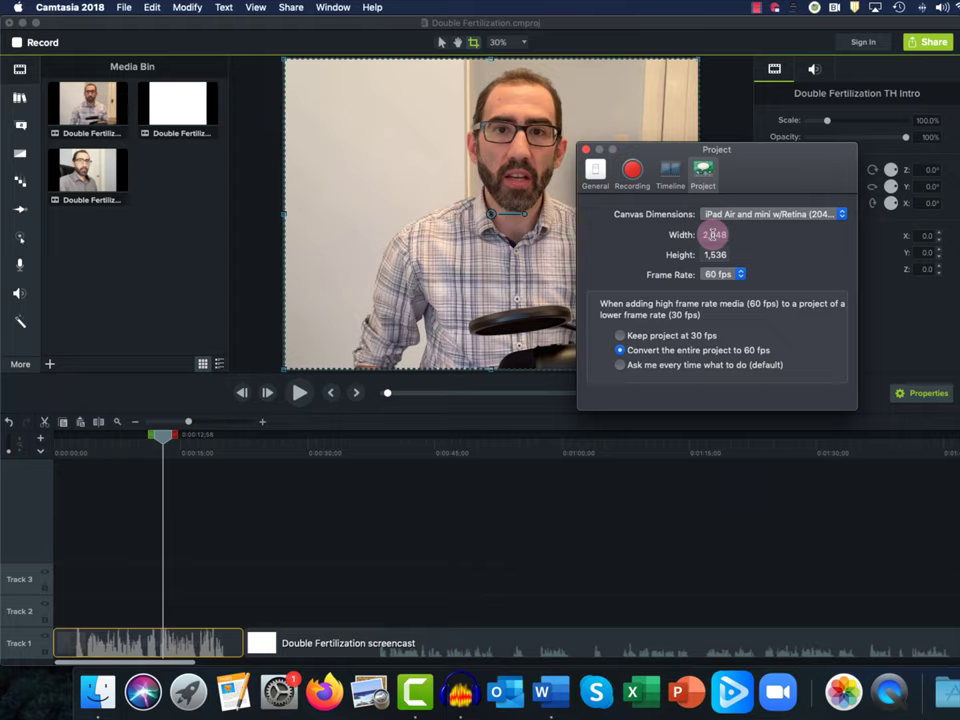
click(749, 214)
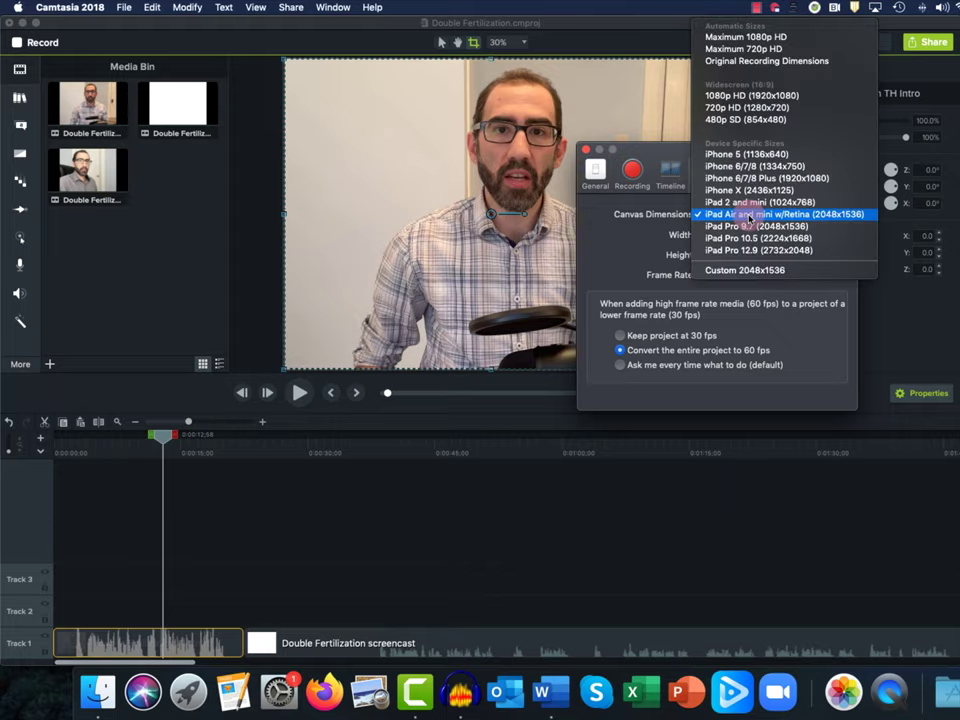
click(749, 214)
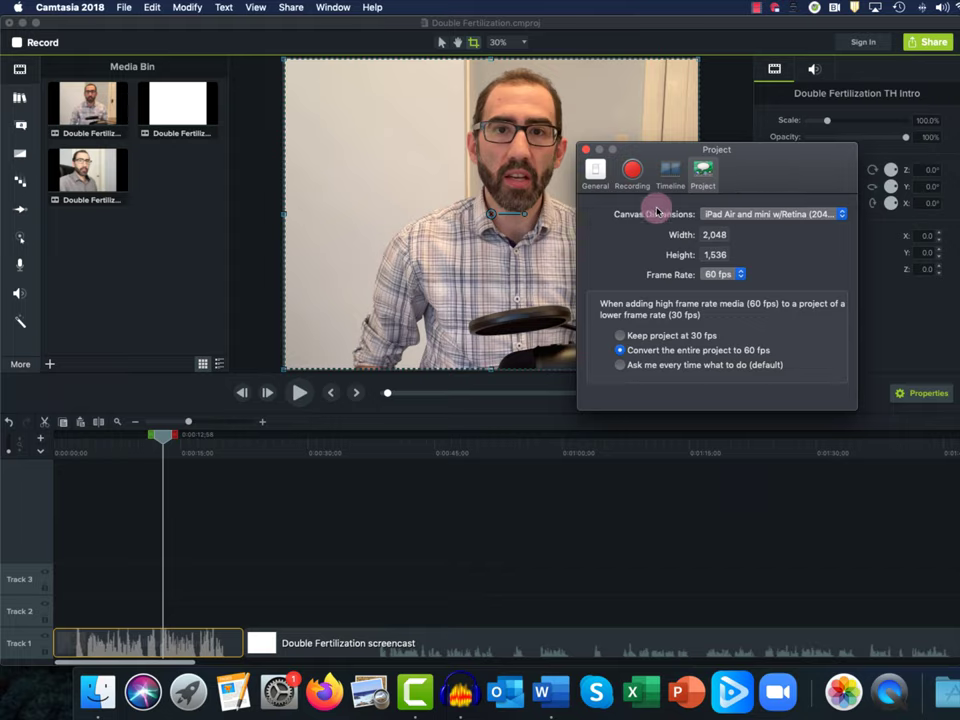
click(777, 214)
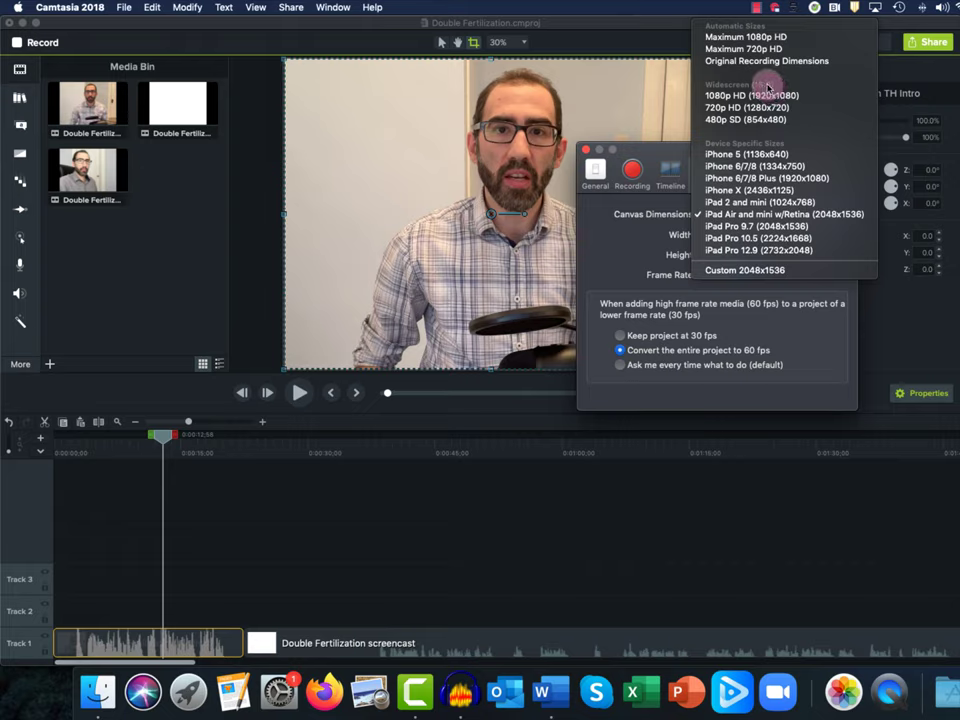
click(620, 253)
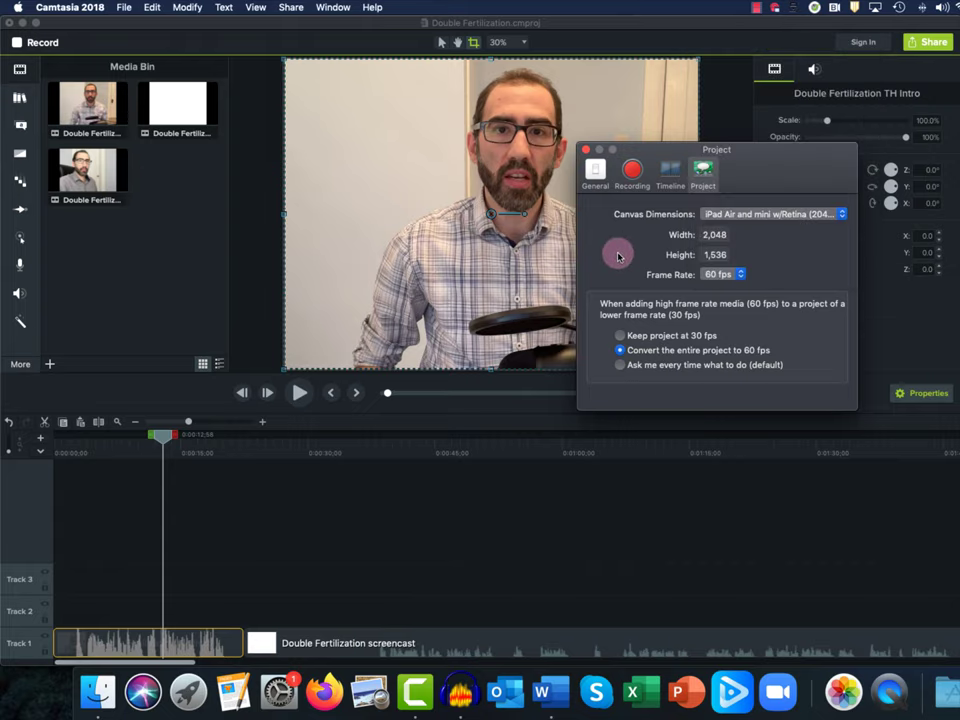
Choose a 60 fps frame rate and conversion of the entire project to 60 fps, and close the preferences
click(725, 274)
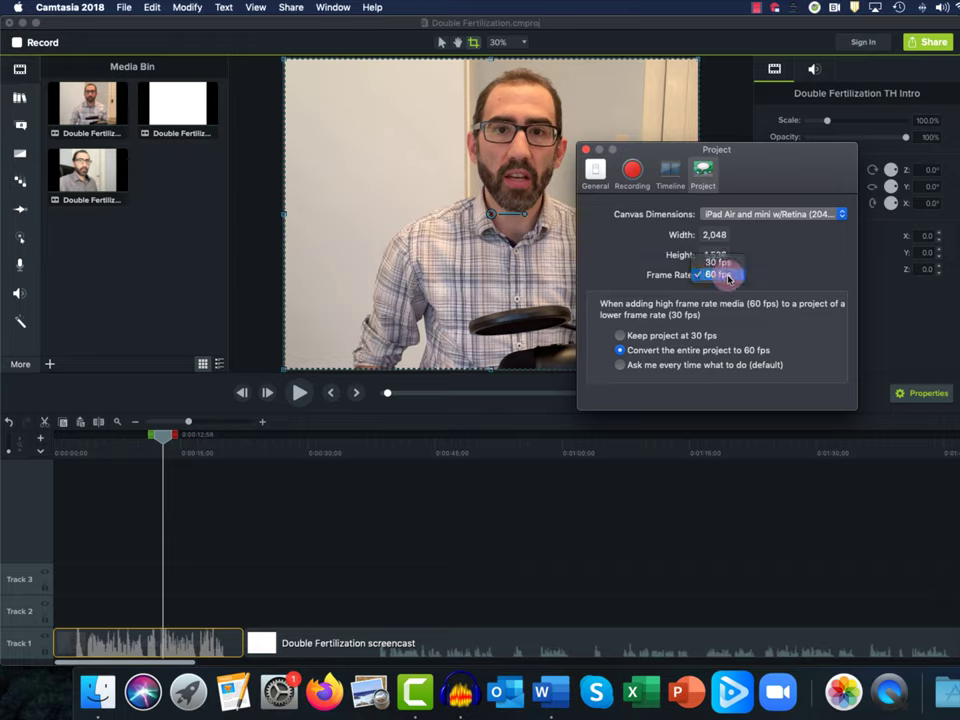
click(728, 275)
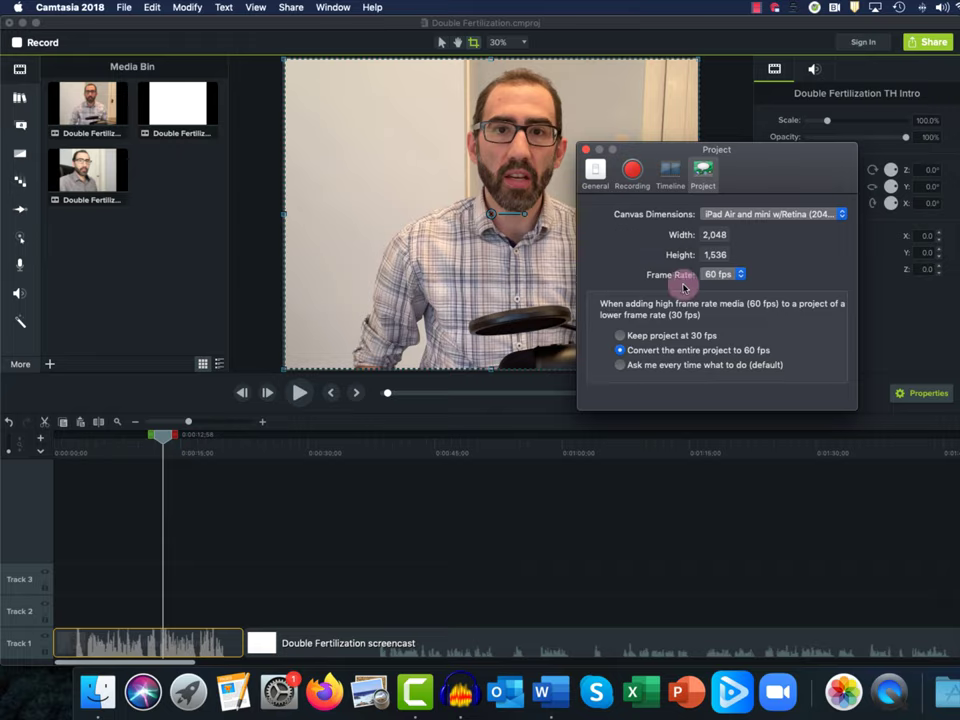
click(621, 352)
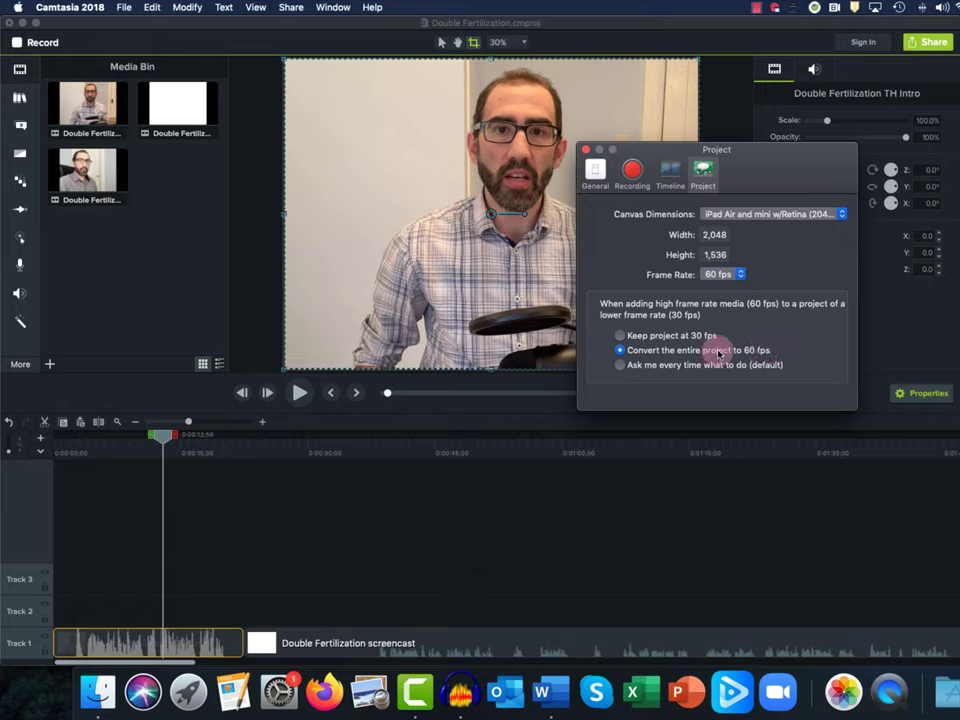
click(587, 150)
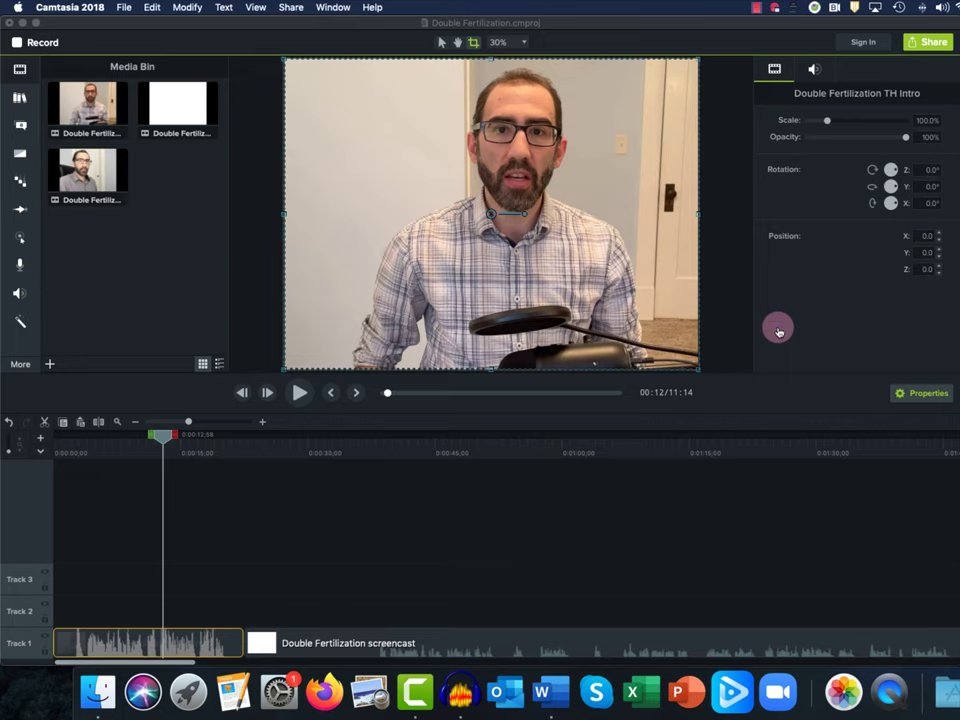
Switch to the Video Editing Guide in Word to read the Part 2 instructions, and return to Camtasia
key(super+Tab)
key(super+Tab)
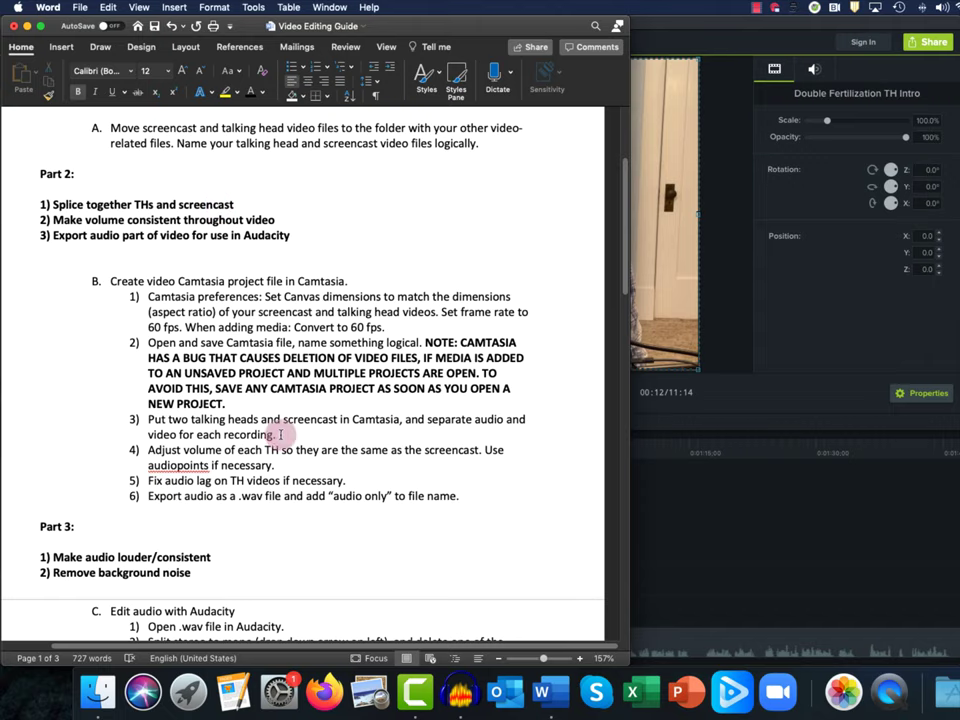
click(702, 568)
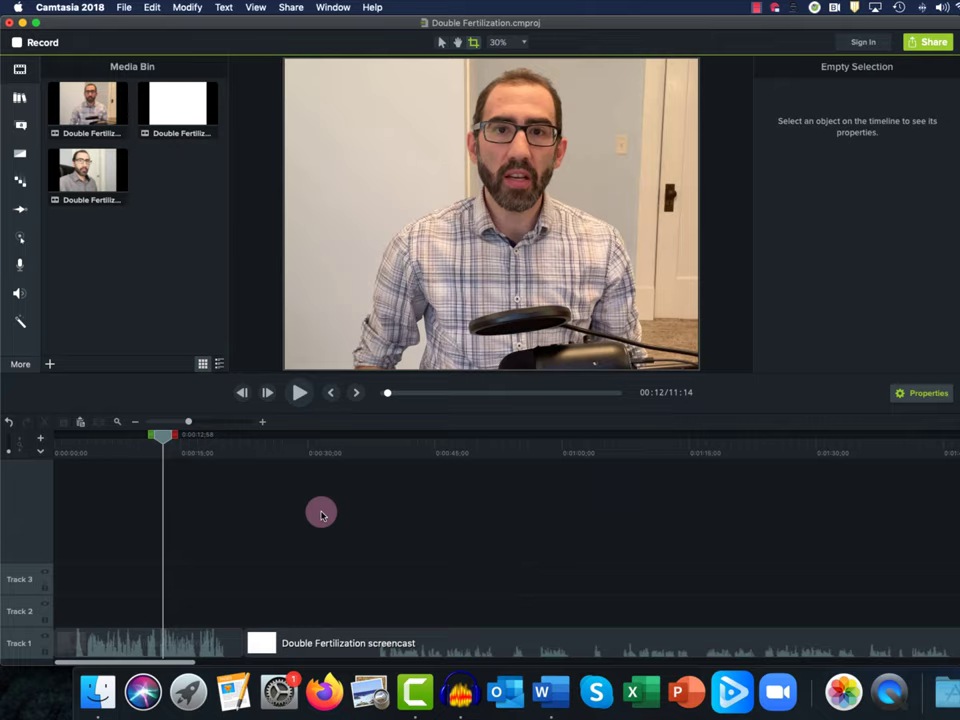
View the local file export settings for the project and cancel the export
click(291, 8)
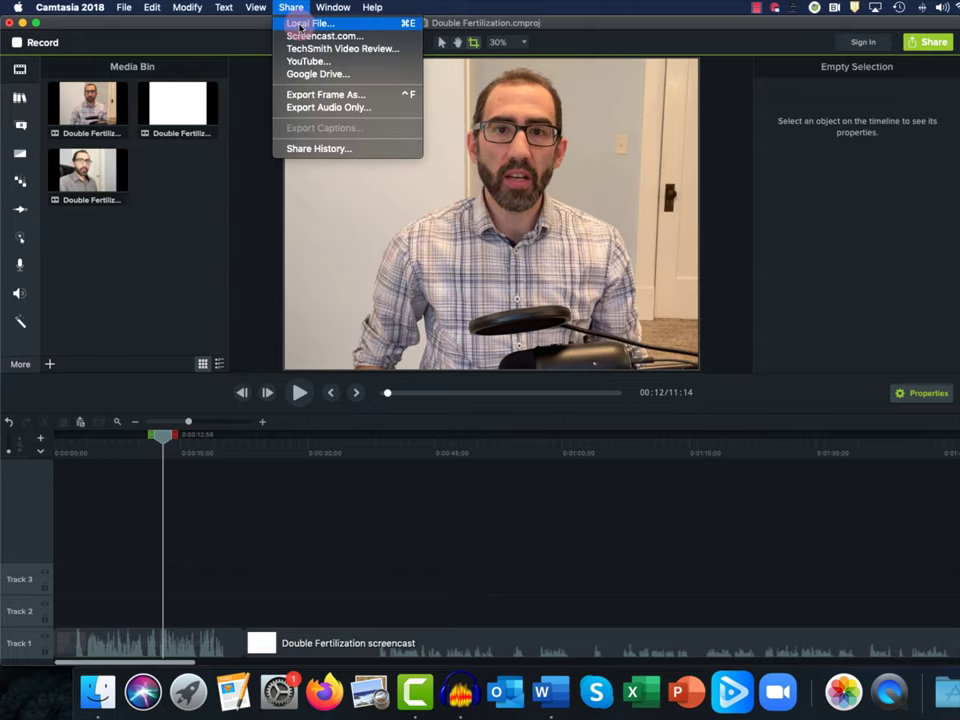
click(298, 24)
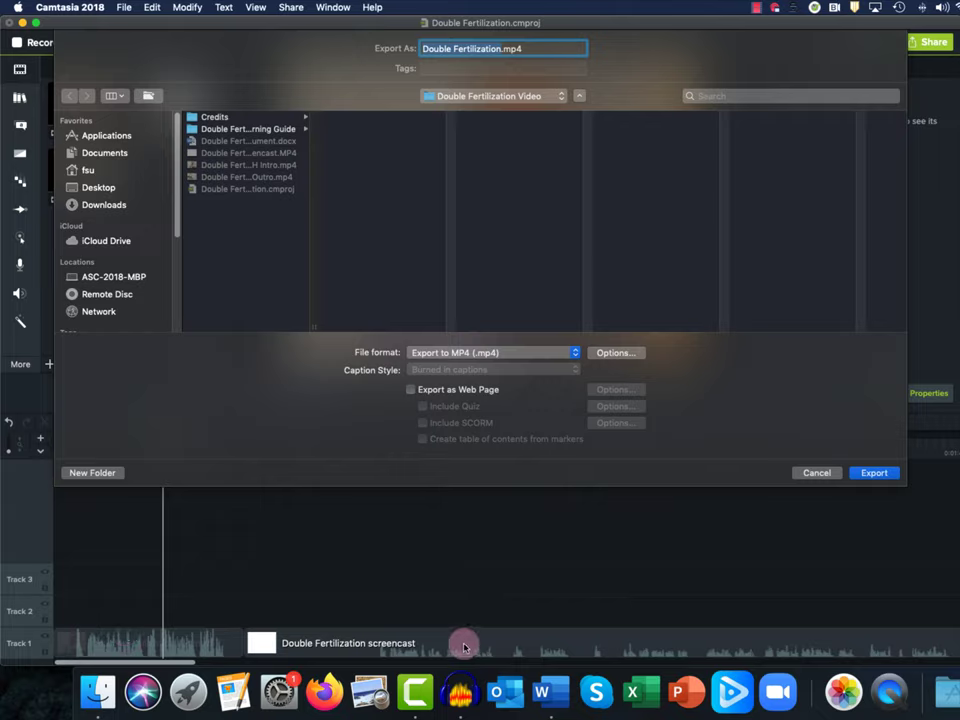
click(816, 472)
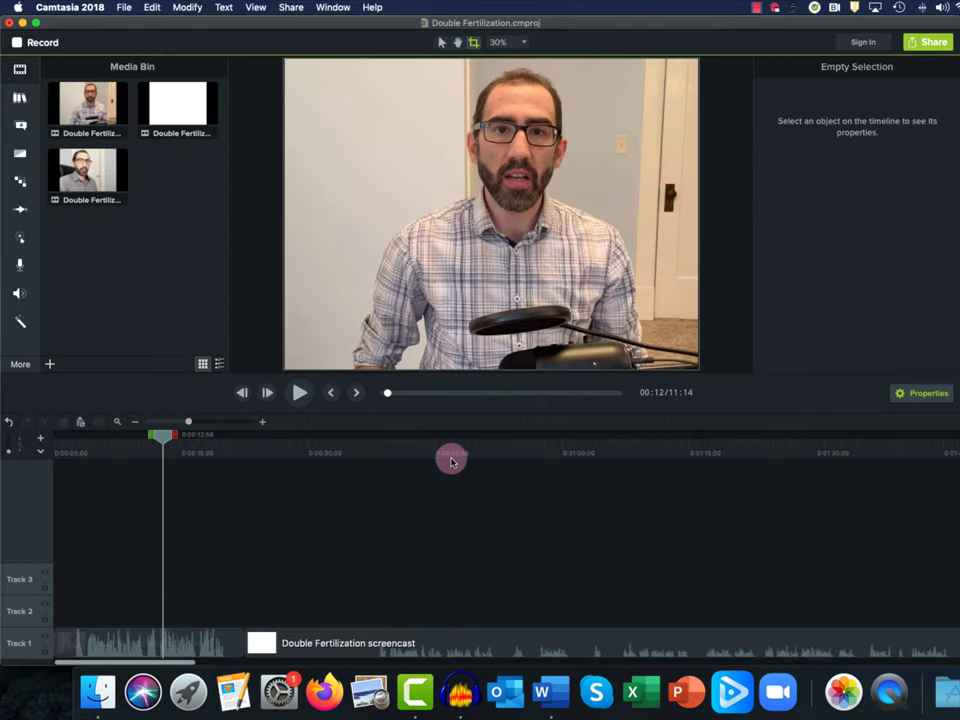
Switch to the Video Editing Guide in Word and review Part 2, highlighting the preferences, project saving, and separate audio and video instructions
key(super+Tab)
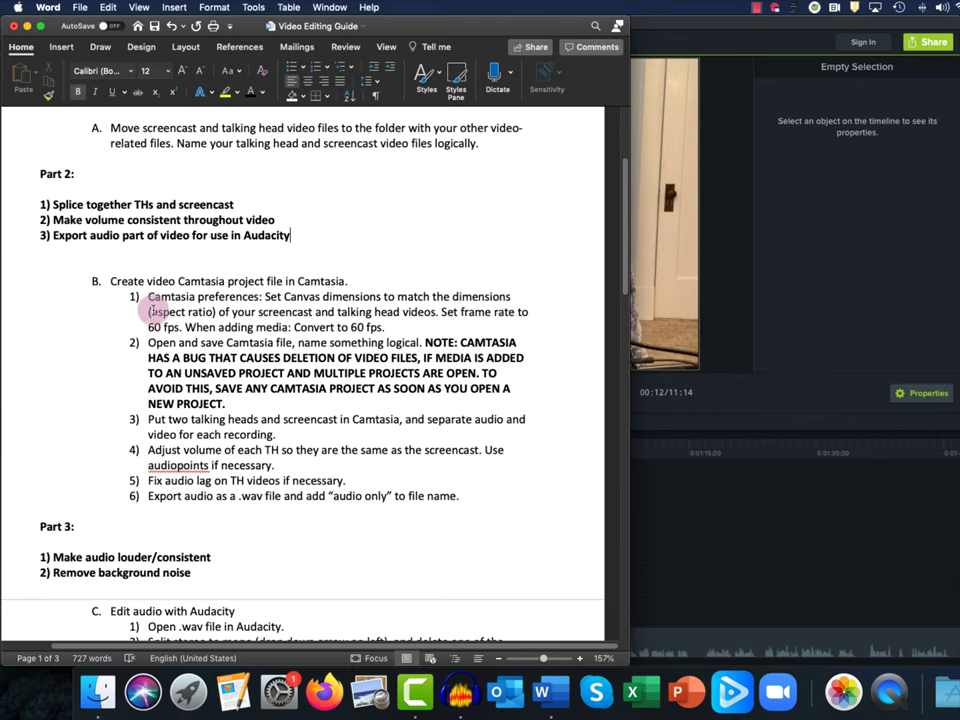
drag(52, 220, 287, 219)
click(225, 320)
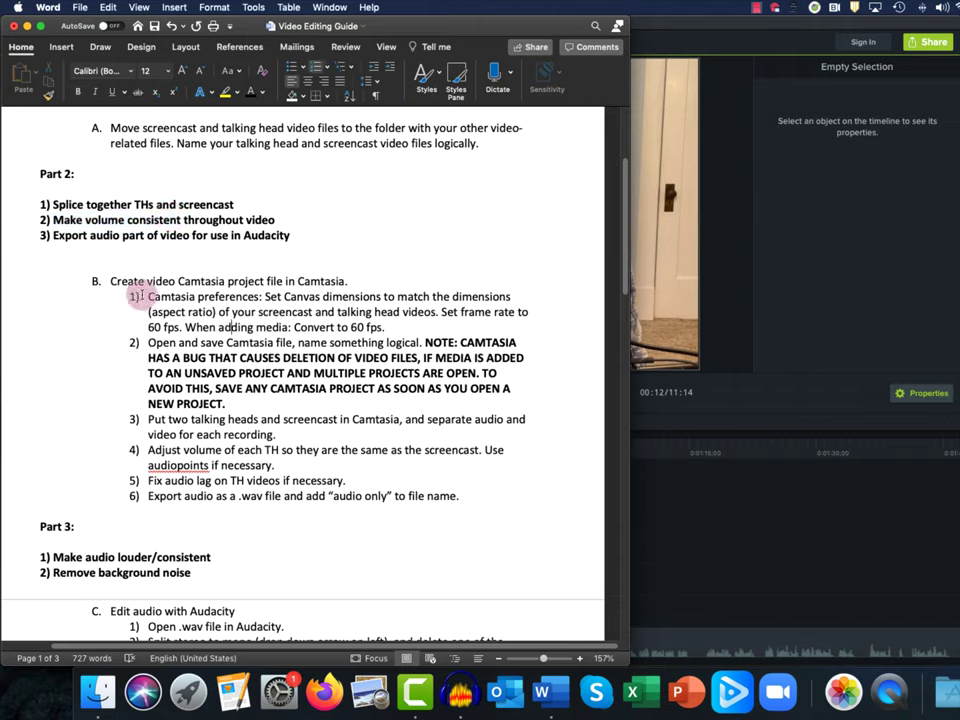
drag(146, 297, 396, 327)
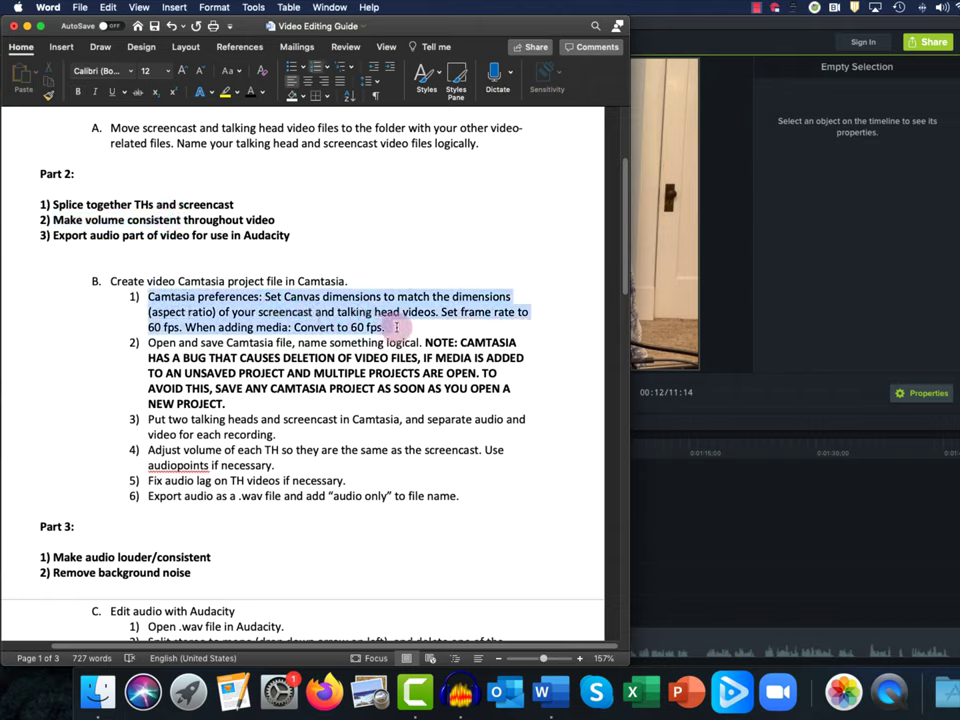
drag(148, 342, 405, 343)
drag(148, 419, 433, 433)
click(428, 423)
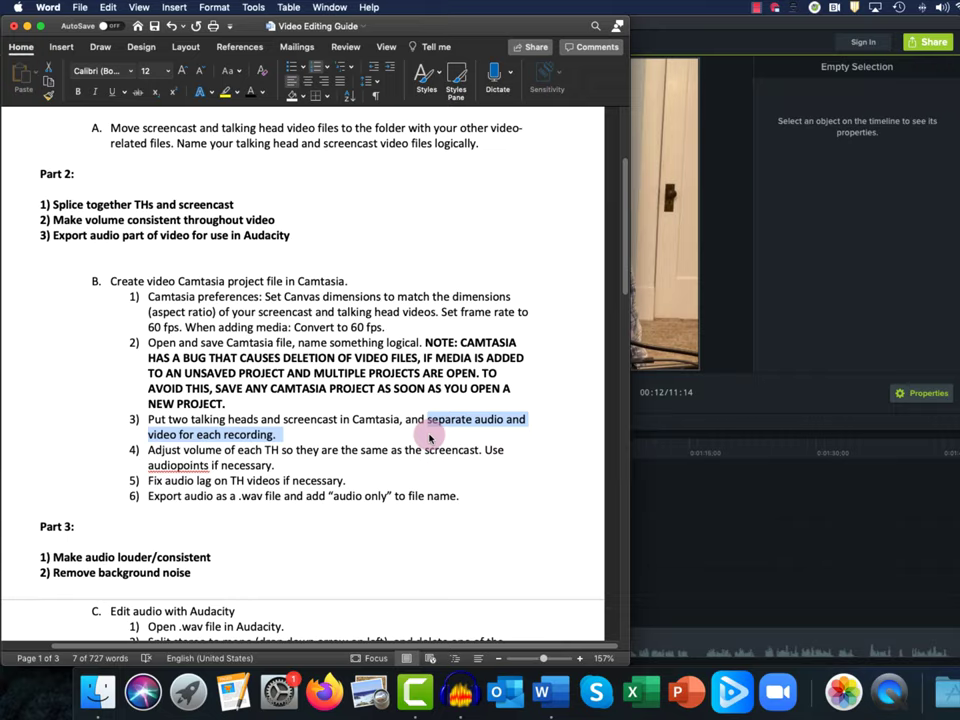
Switch back to Camtasia and separate the video and audio of the TH Intro clip on Track 1
click(670, 540)
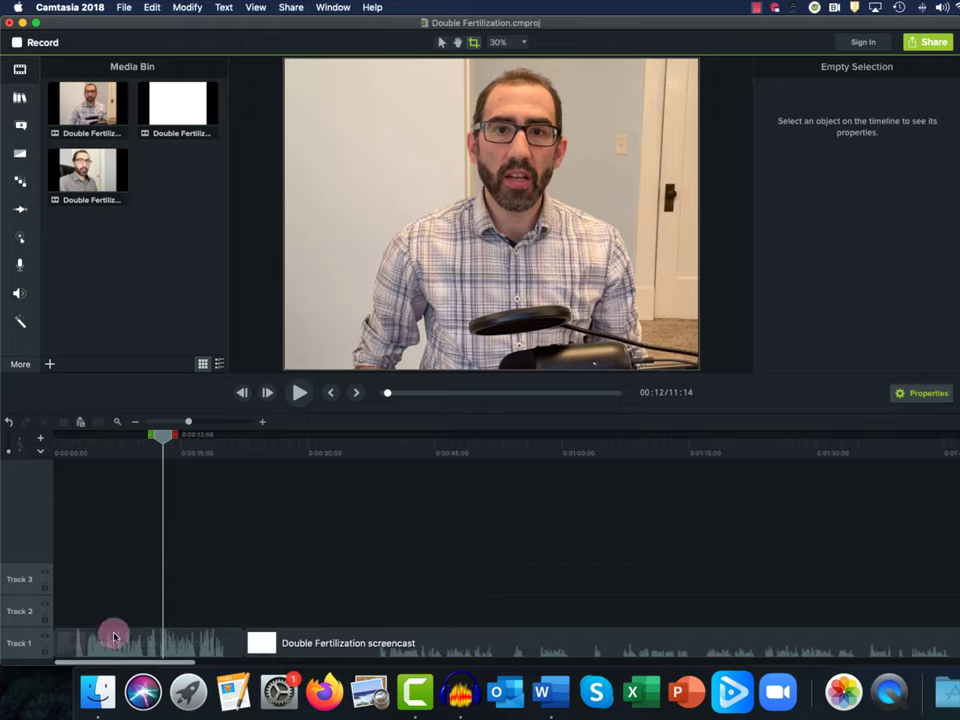
click(120, 647)
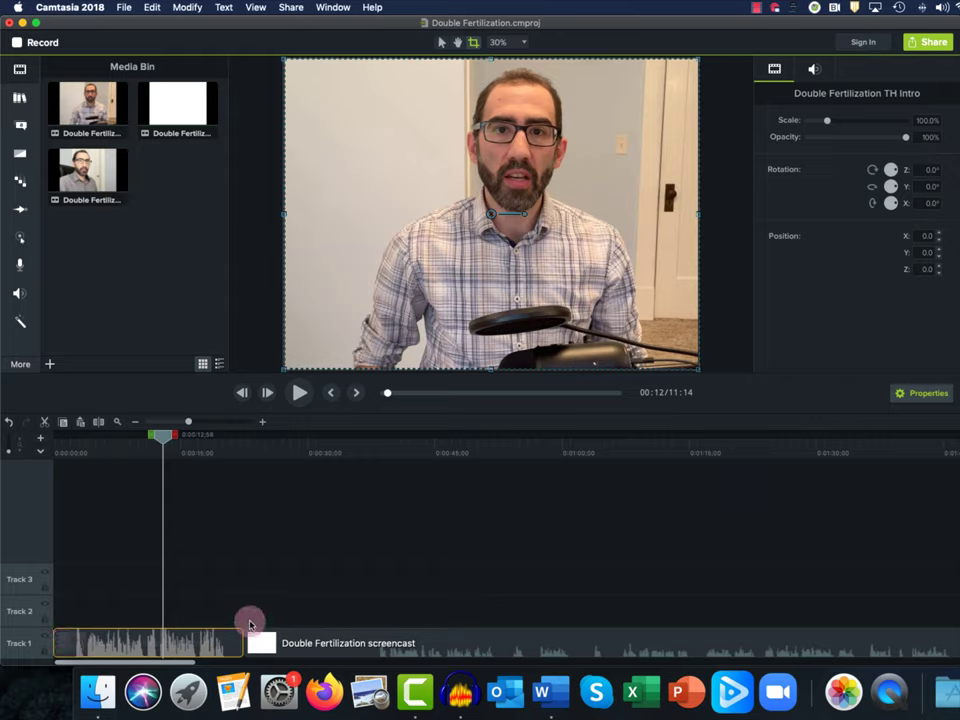
right_click(127, 638)
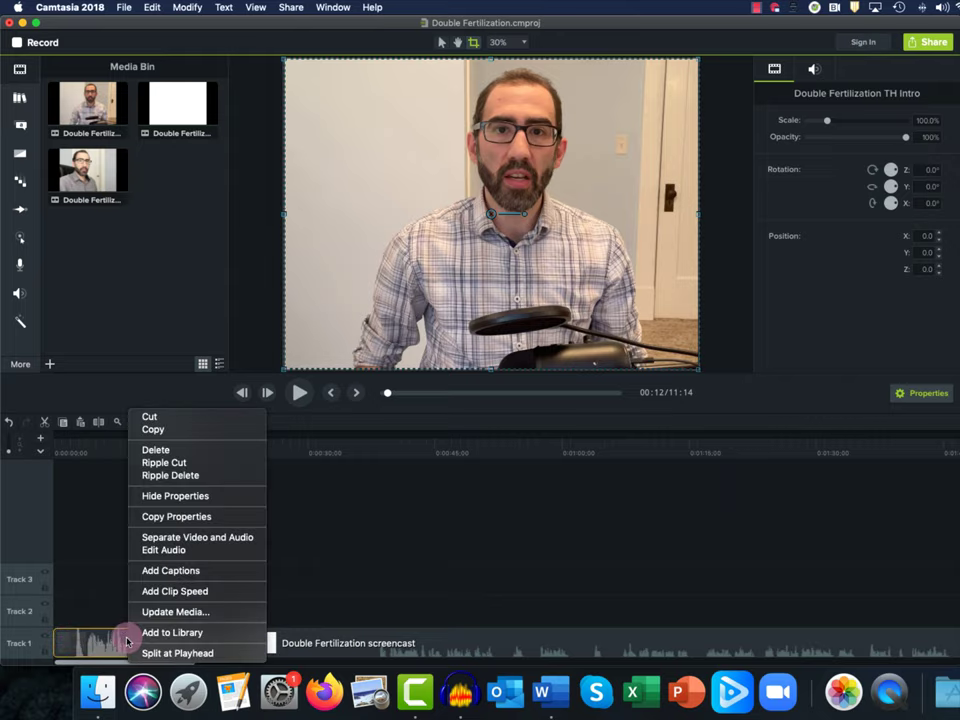
click(169, 540)
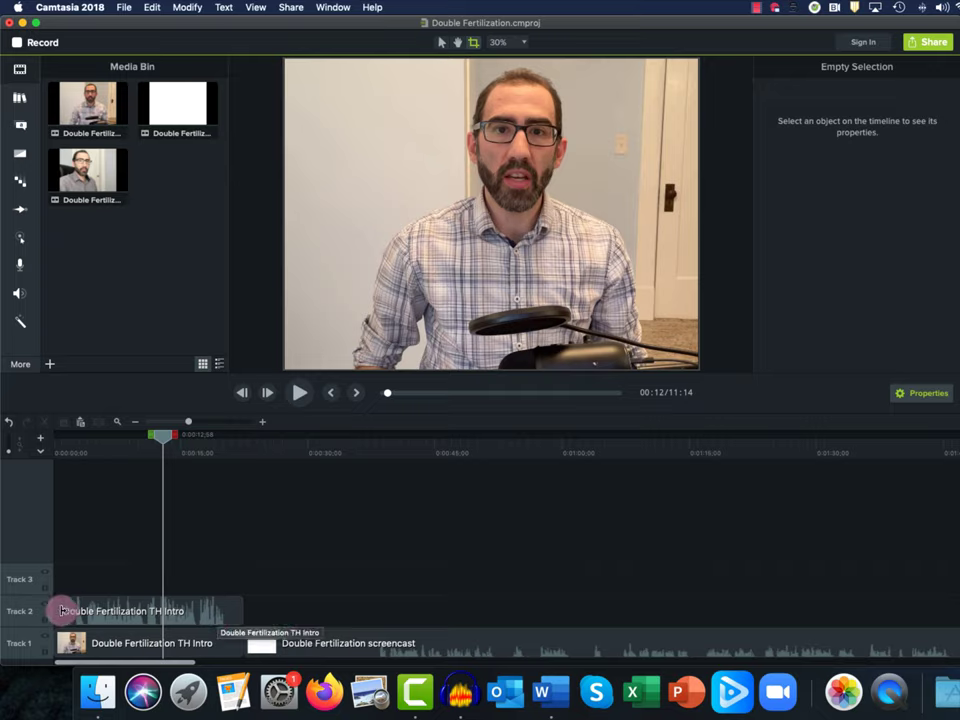
Separate the video and audio of the Double Fertilization screencast clip on Track 1
click(460, 639)
right_click(461, 640)
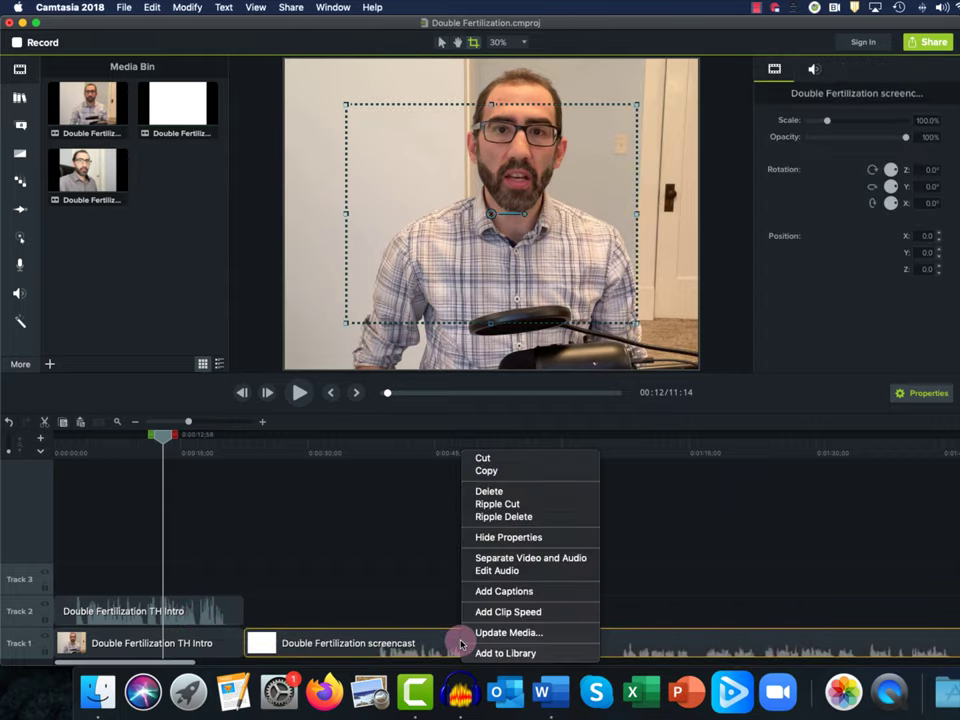
click(495, 558)
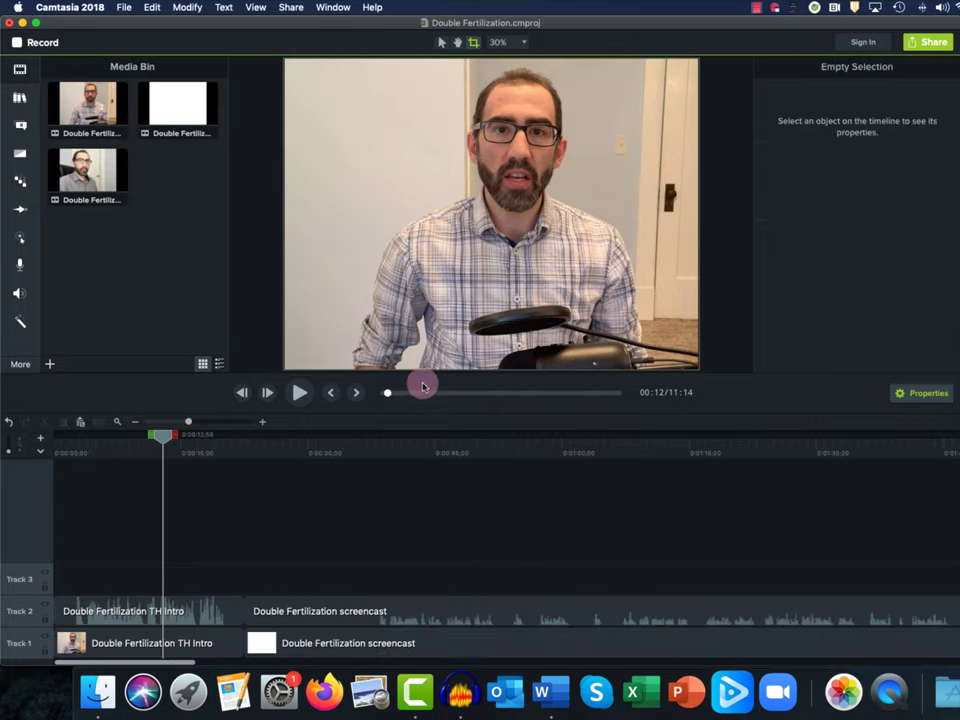
Separate the video and audio of the Double Fertilization TH Outro clip at the end of Track 1
drag(387, 392, 621, 401)
right_click(685, 644)
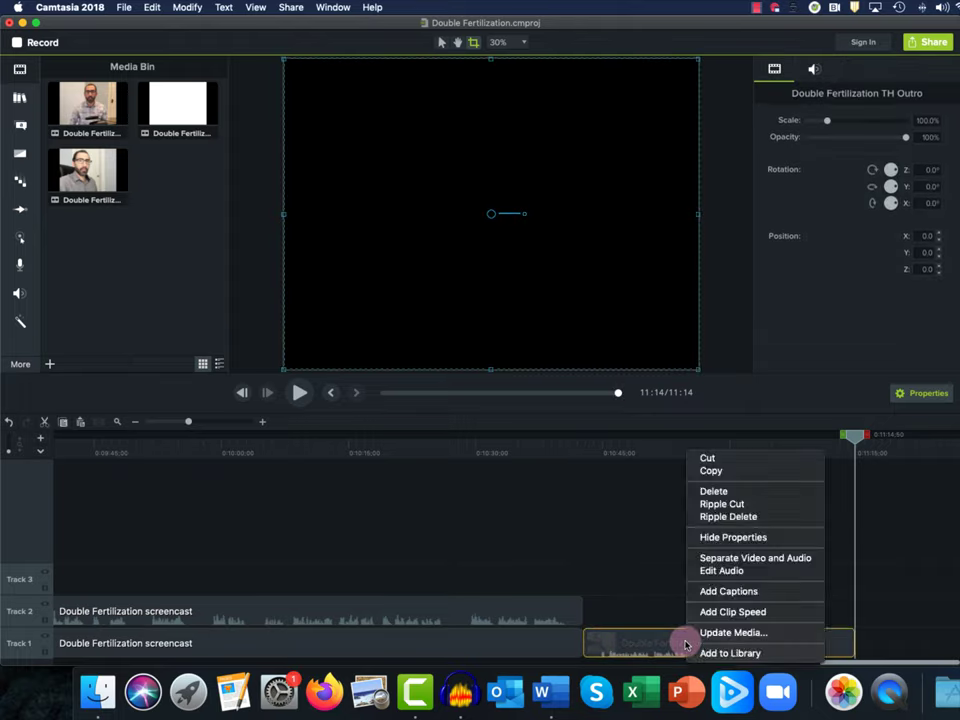
click(724, 558)
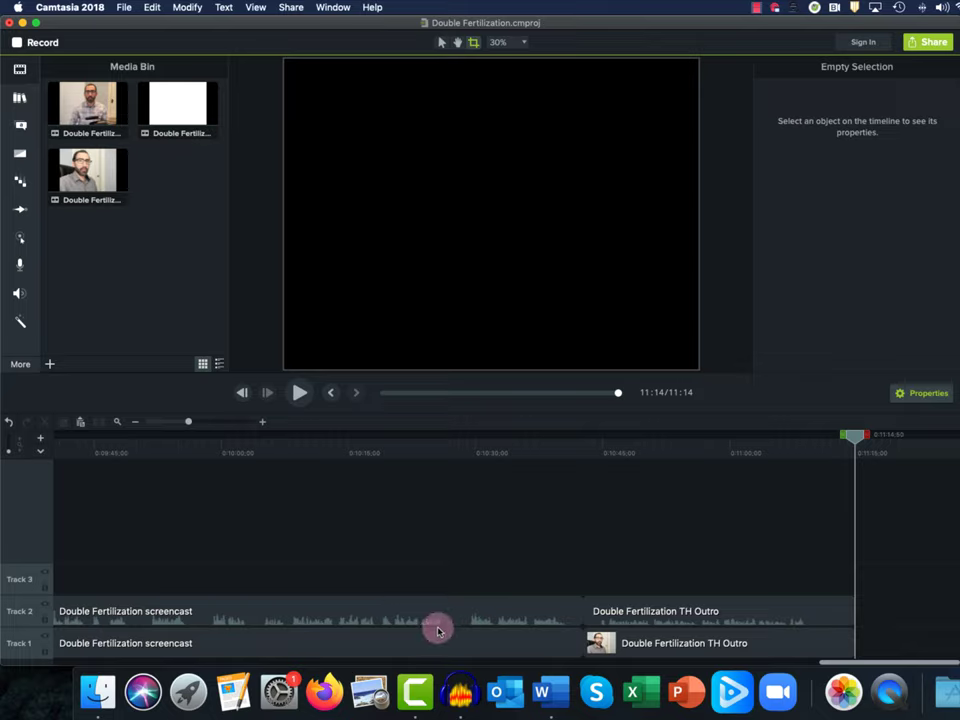
drag(655, 612, 662, 613)
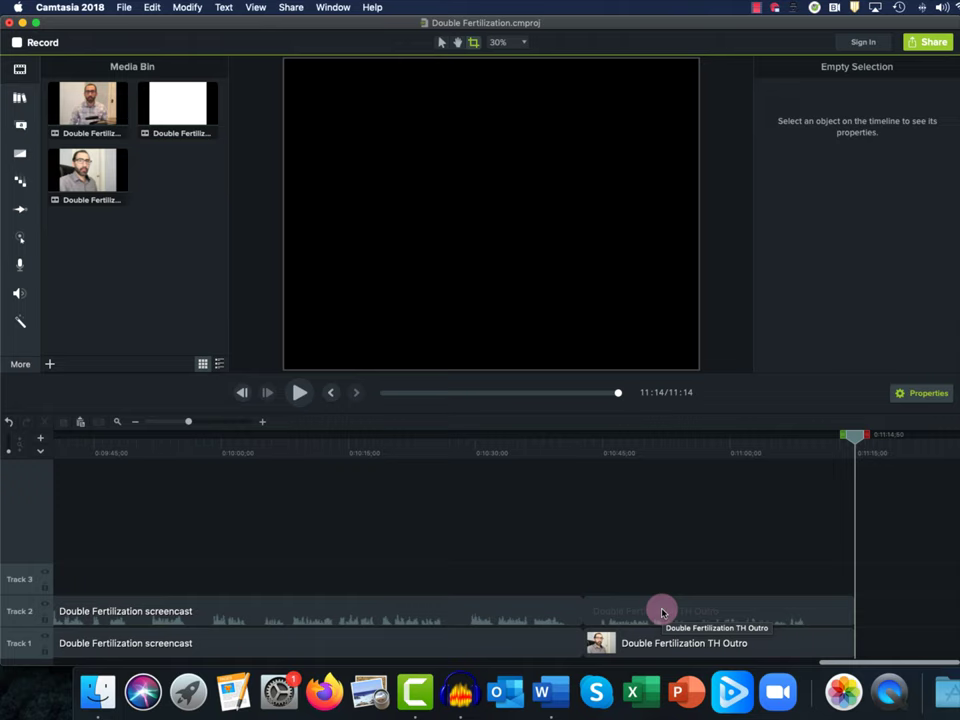
Switch to the Video Editing Guide in Word, highlight the volume consistency and TH volume adjustment instructions, and return to Camtasia
key(super+Tab)
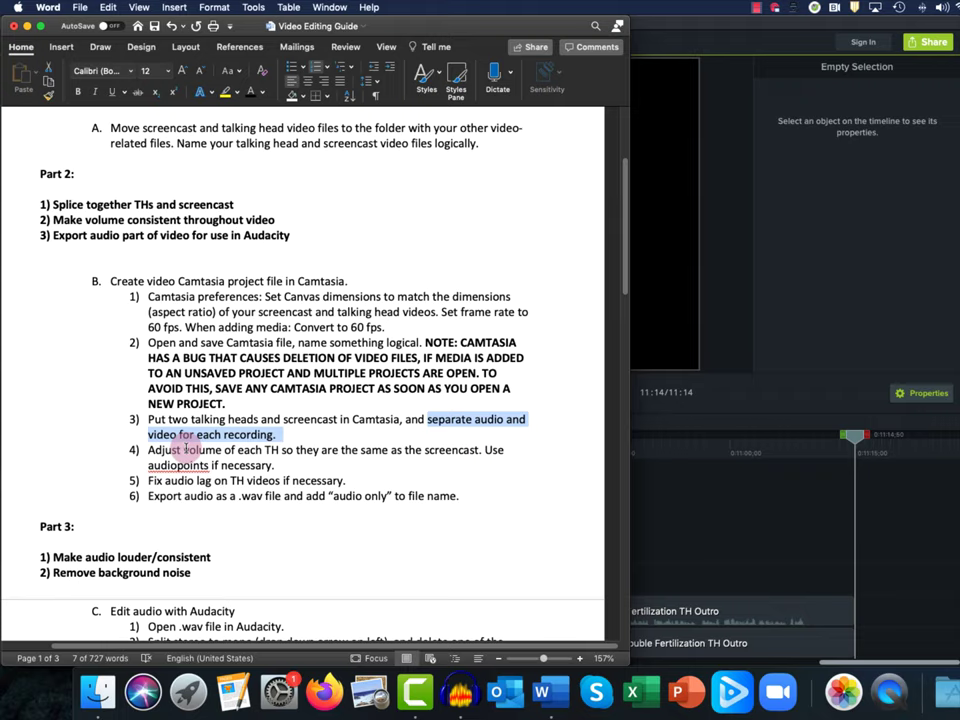
drag(55, 220, 278, 220)
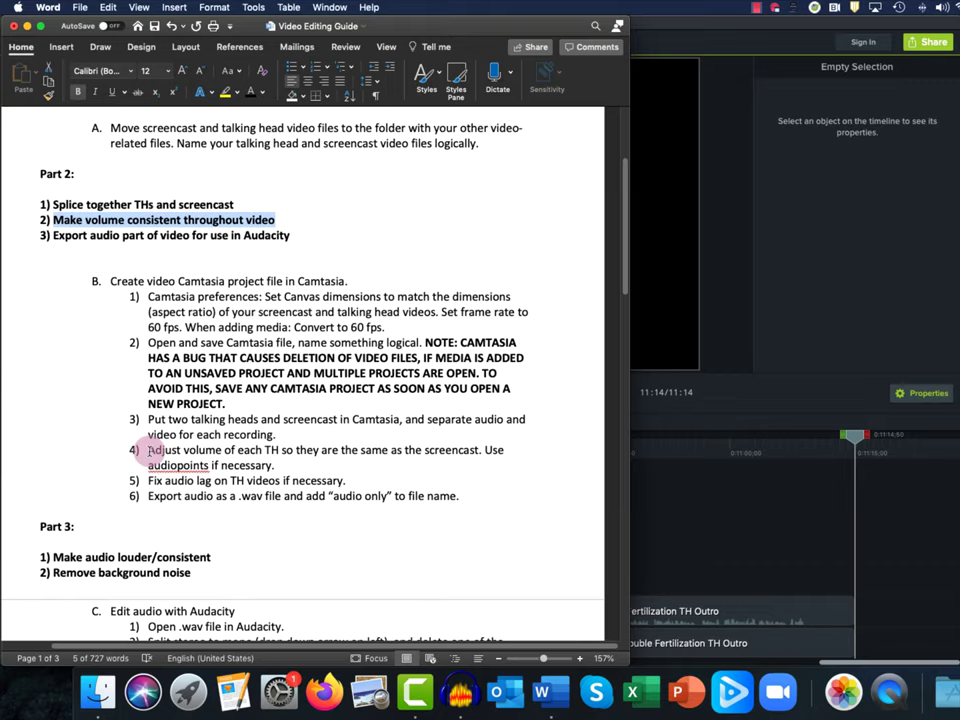
drag(151, 450, 285, 466)
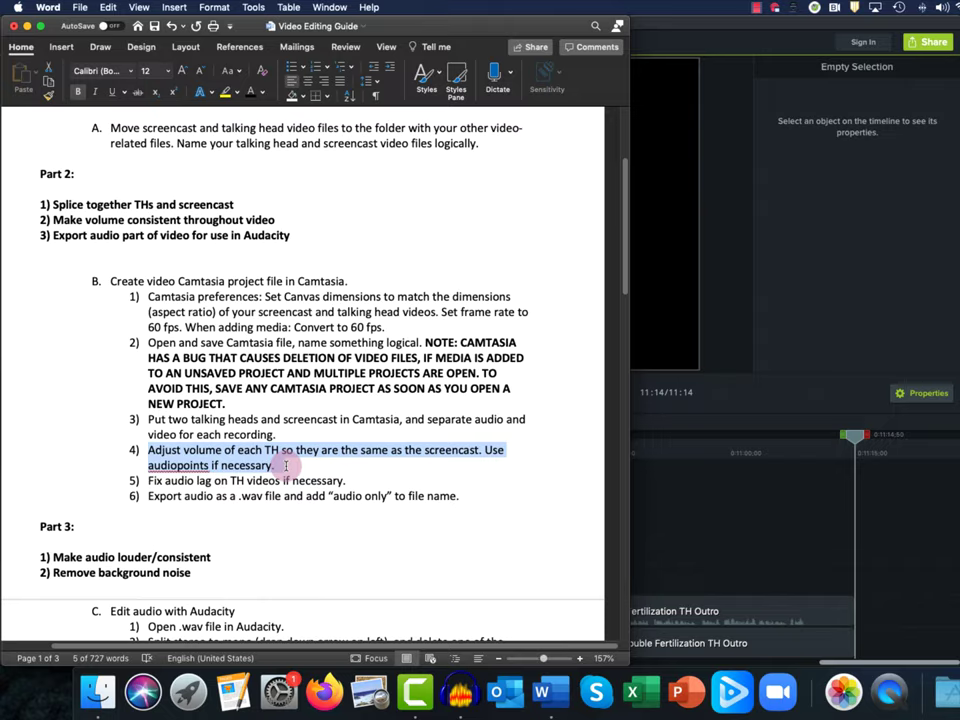
click(643, 538)
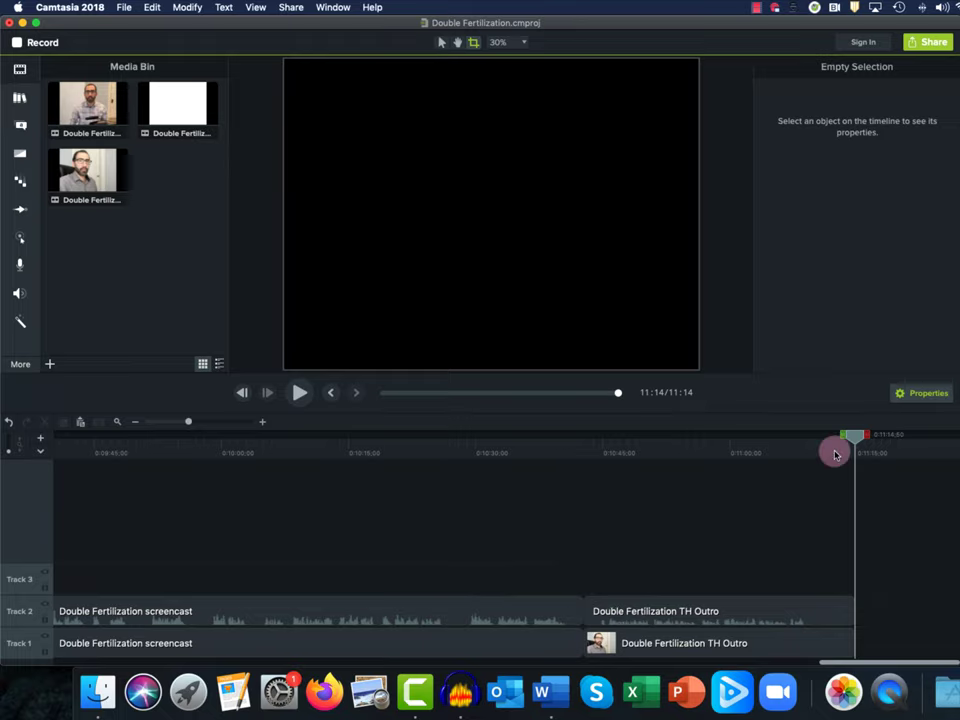
Play the end of the screencast and the start of the TH Outro clip to compare their loudness
drag(836, 452, 531, 490)
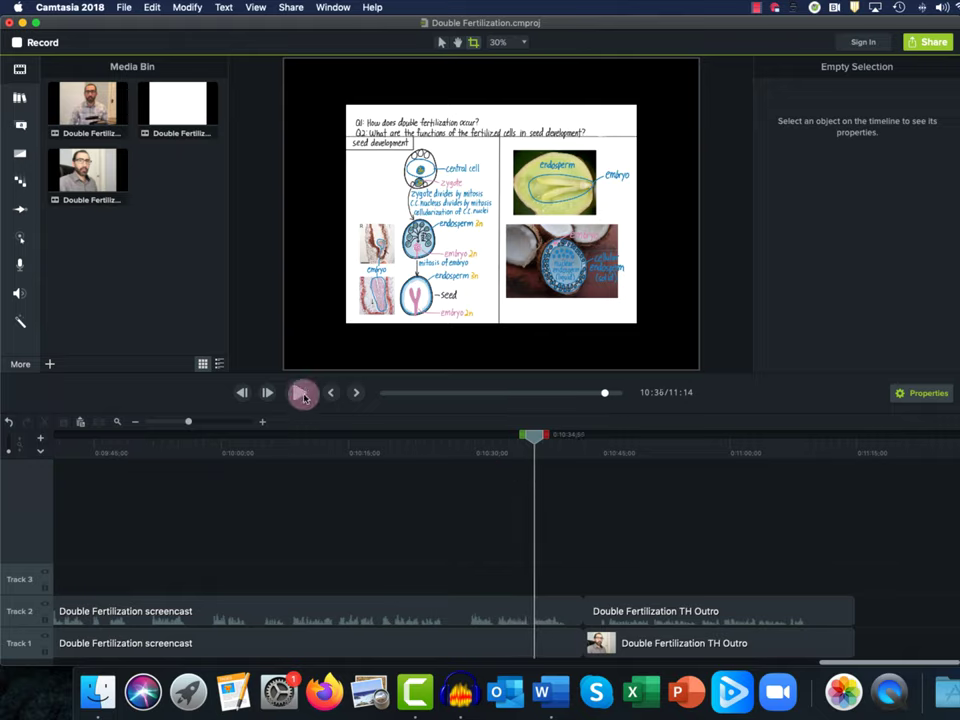
click(302, 395)
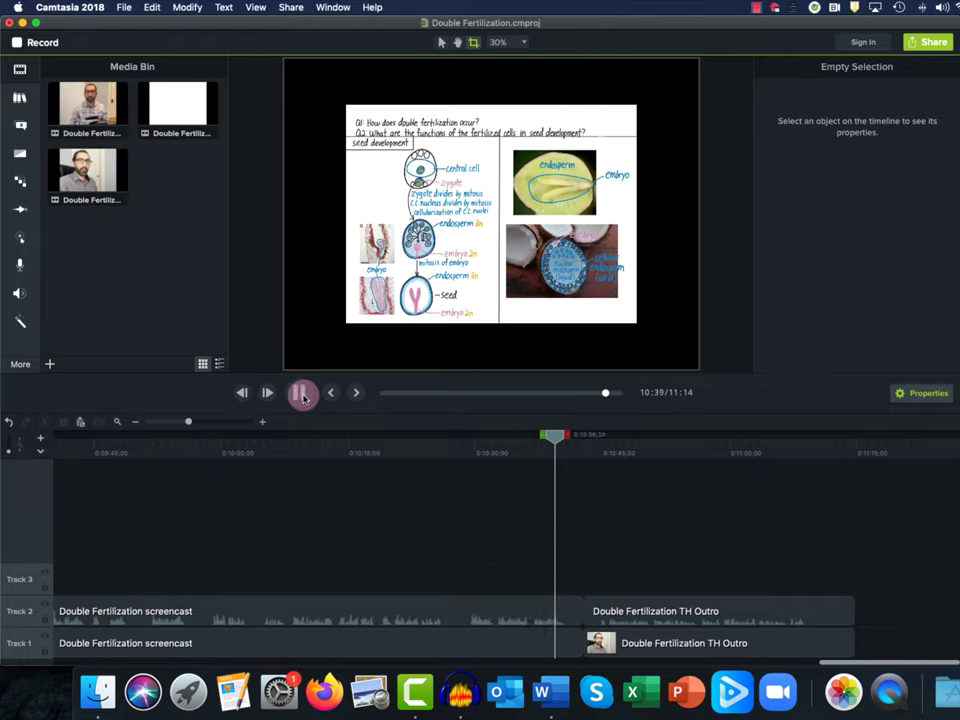
click(302, 395)
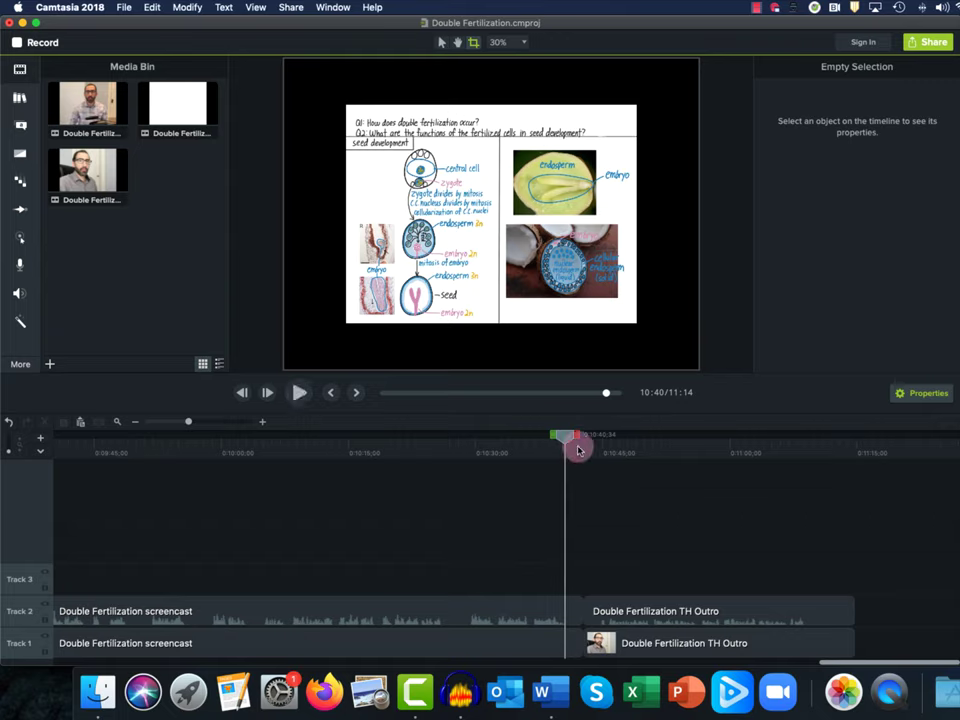
drag(564, 437, 611, 441)
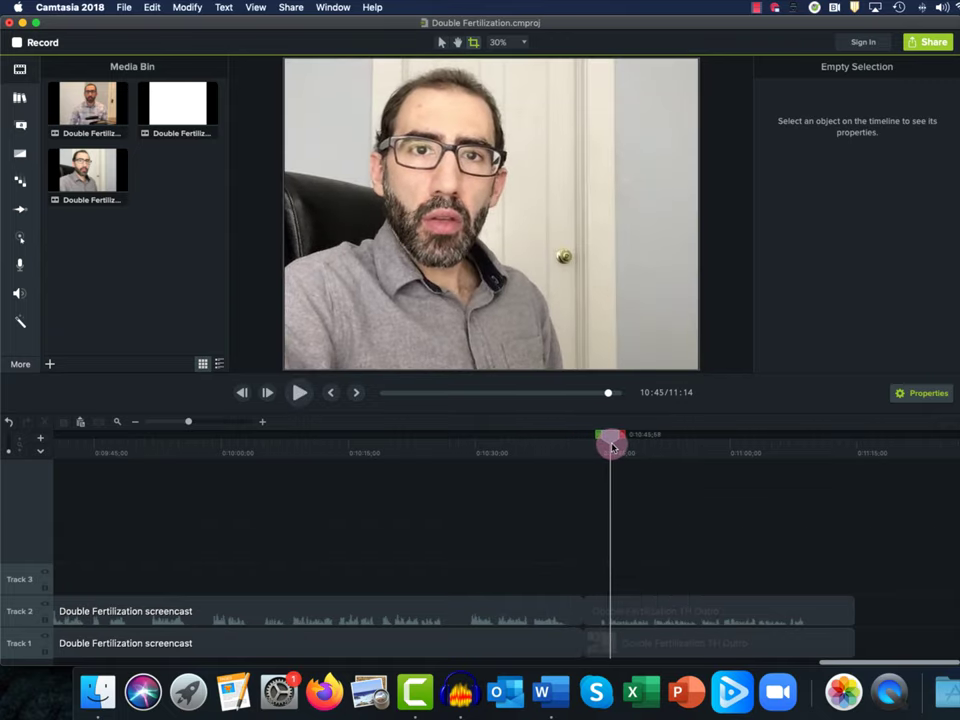
click(298, 393)
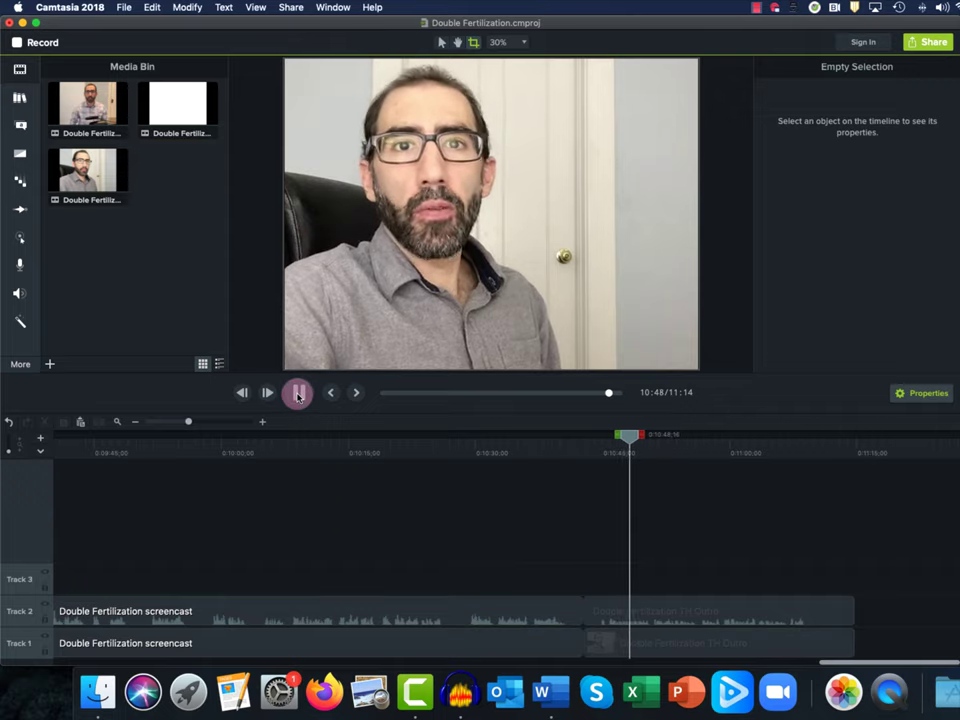
click(298, 393)
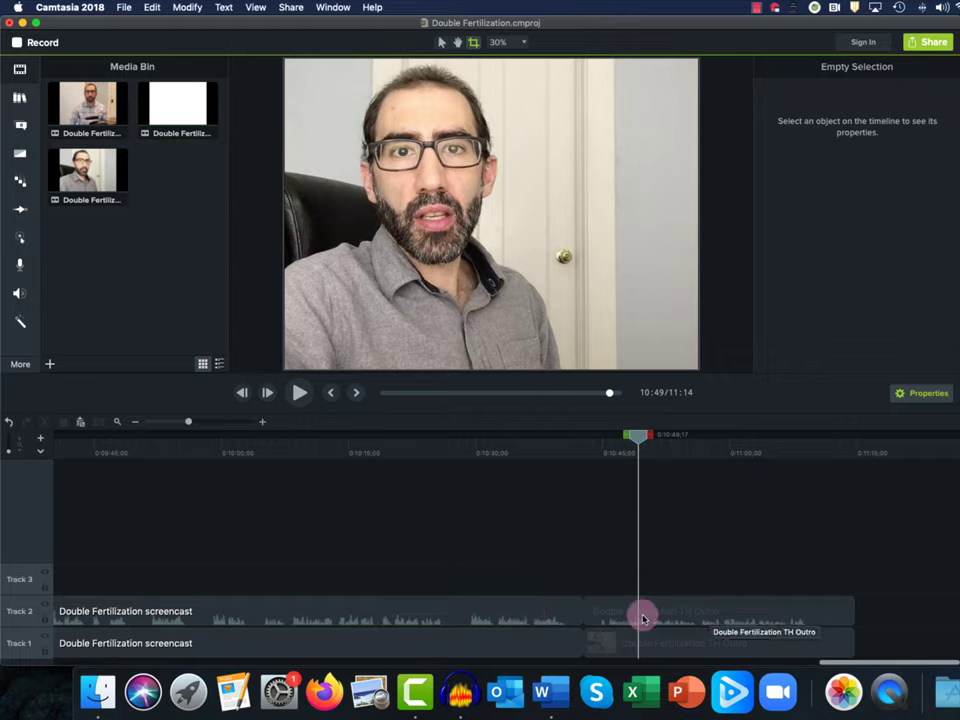
Enlarge Track 2 and raise the TH Outro clip's audio level to 150% to match the screencast waveform
drag(630, 449, 584, 452)
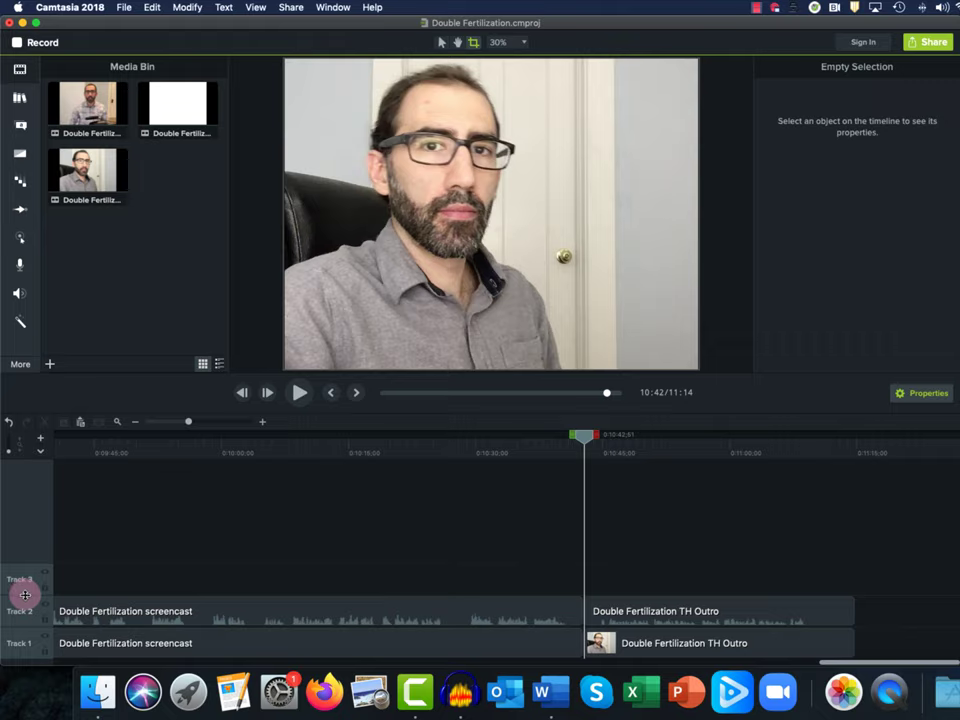
drag(25, 594, 37, 518)
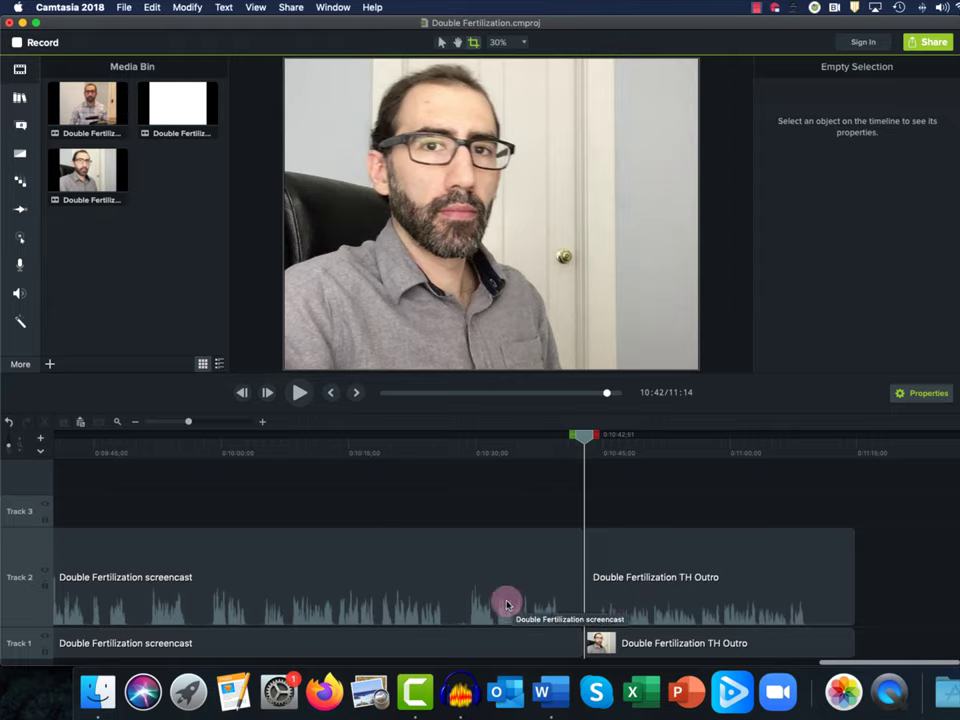
click(729, 579)
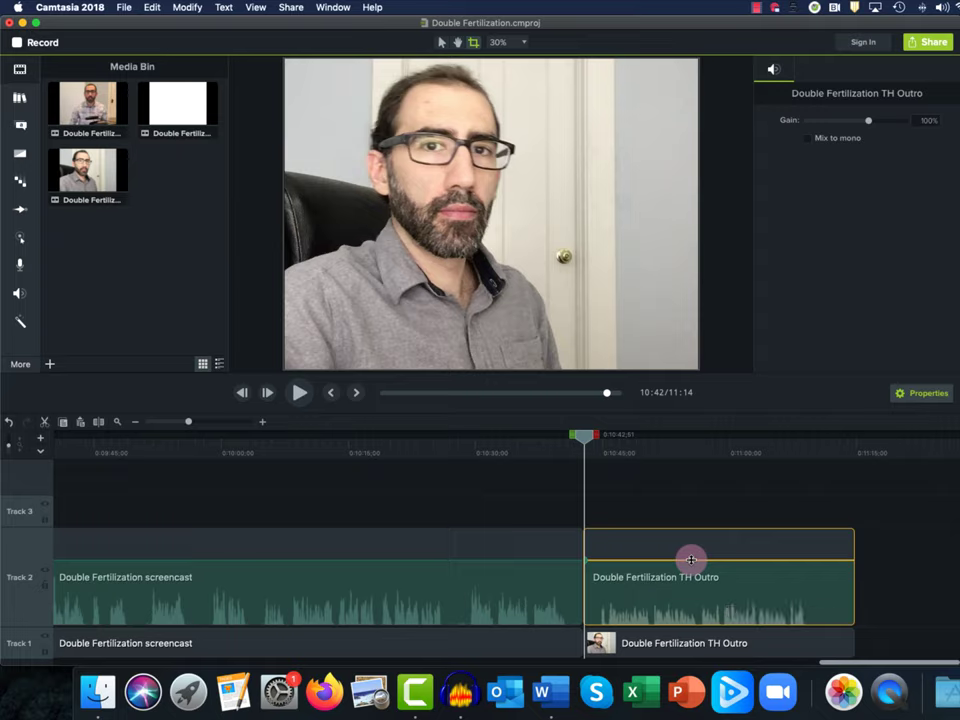
drag(690, 557, 701, 529)
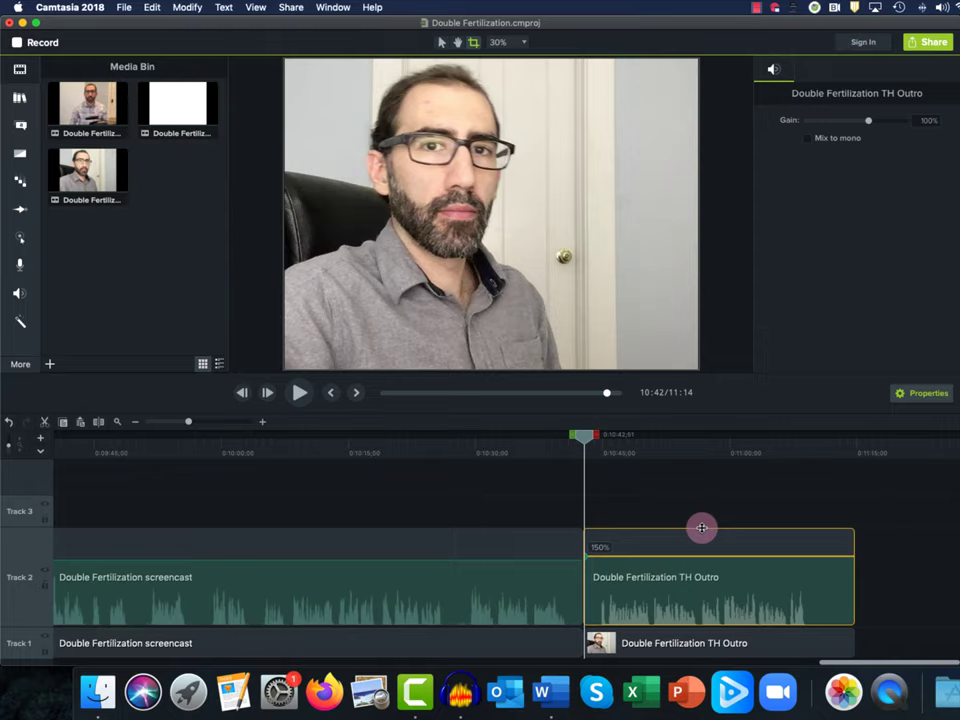
drag(701, 527, 700, 531)
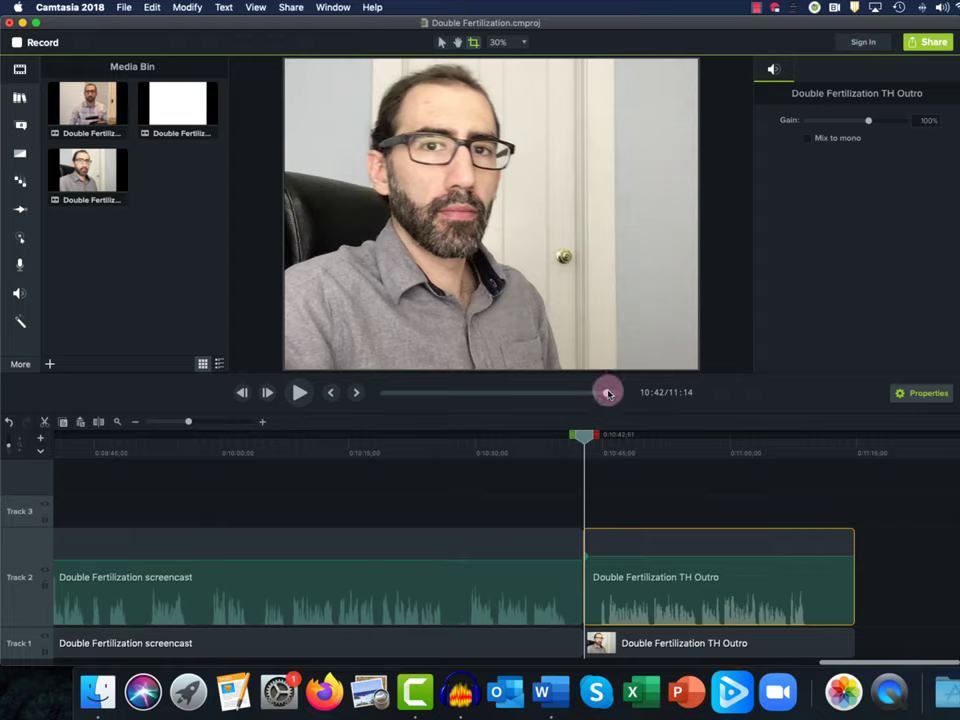
Lower the audio level of the TH Intro clip on Track 2 until its waveform matches the screencast
drag(608, 393, 382, 401)
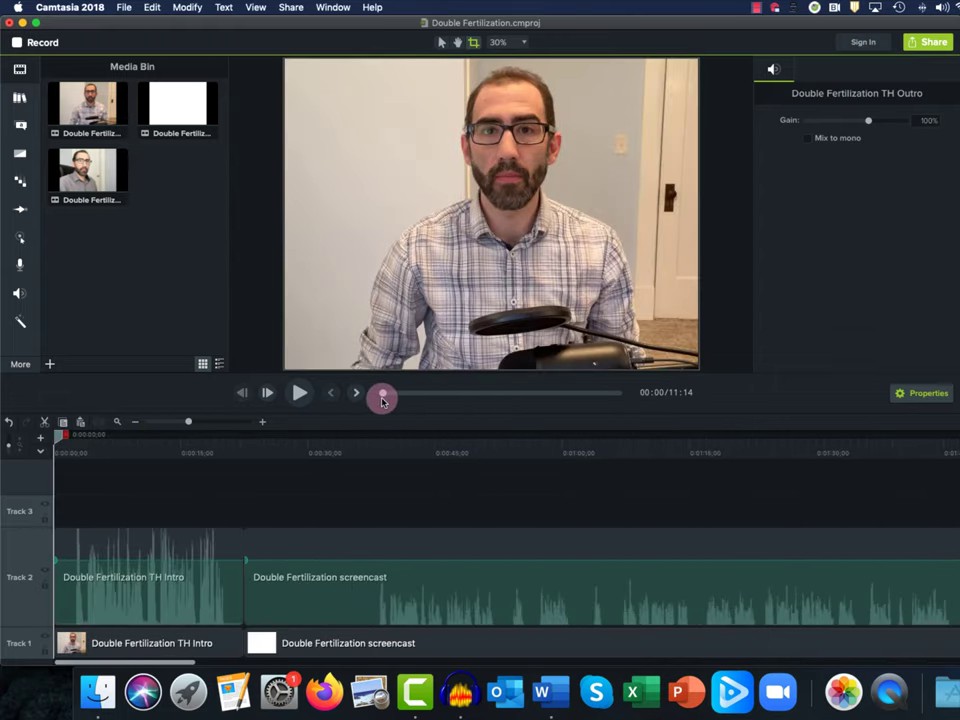
click(163, 544)
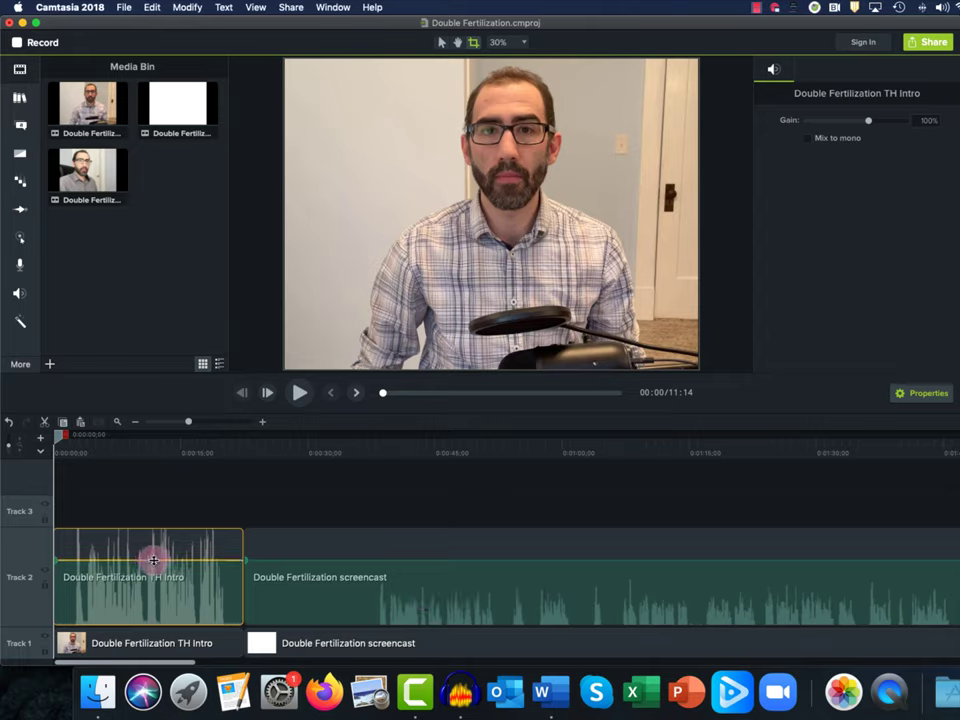
drag(153, 560, 160, 599)
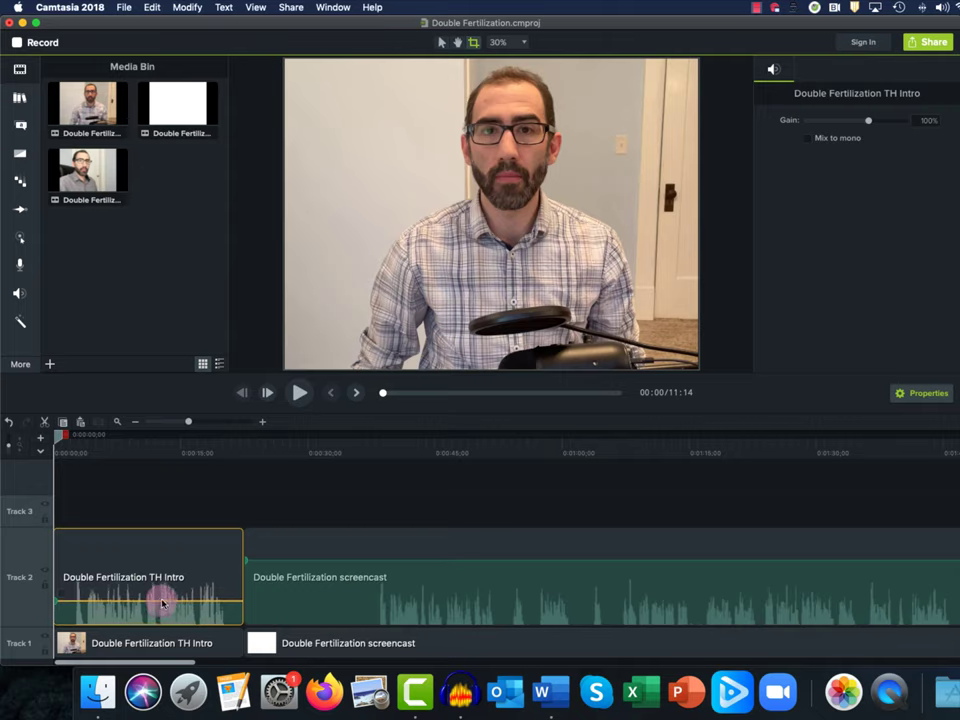
Play back part of the TH Intro clip and the beginning of the screencast narration to compare their volume
mouse_move(214, 456)
mouse_down()
mouse_move(208, 439)
mouse_move(200, 451)
mouse_up()
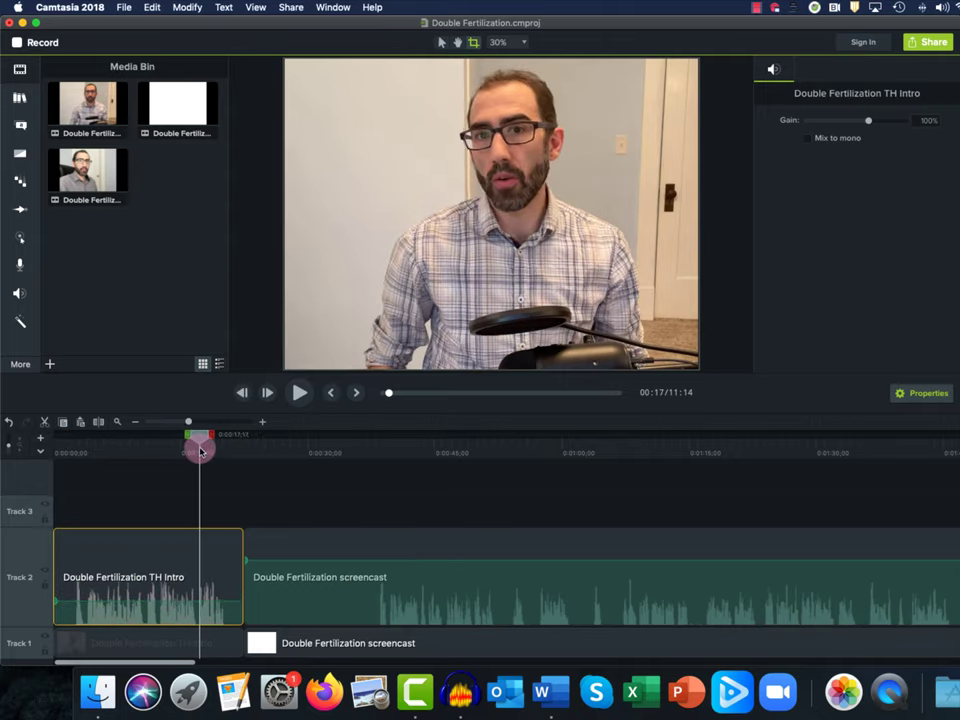
click(296, 392)
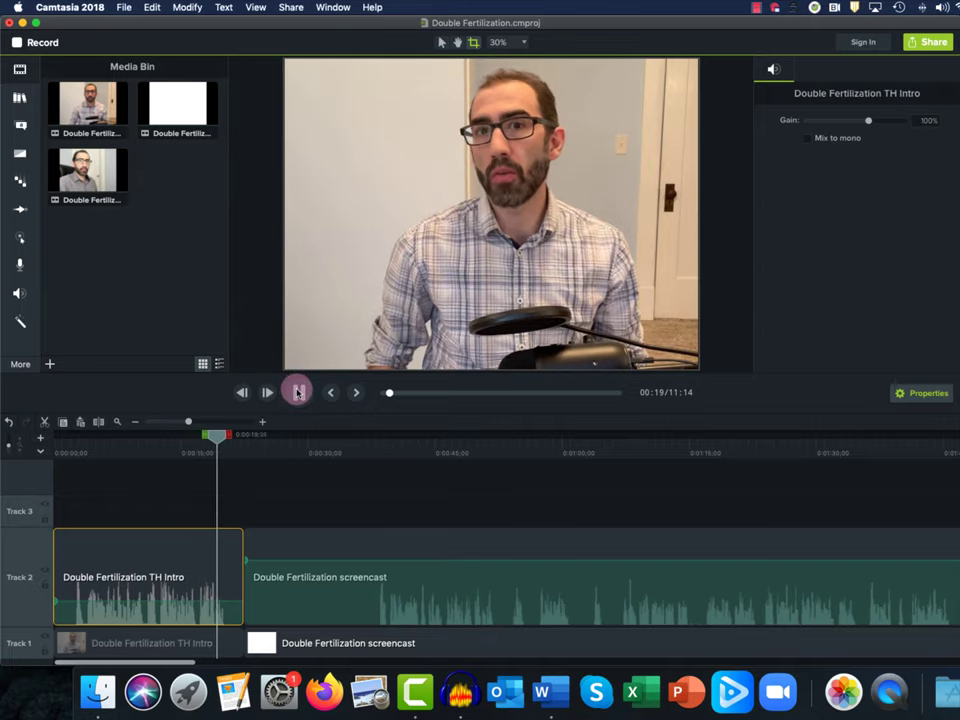
click(298, 392)
drag(252, 446, 387, 473)
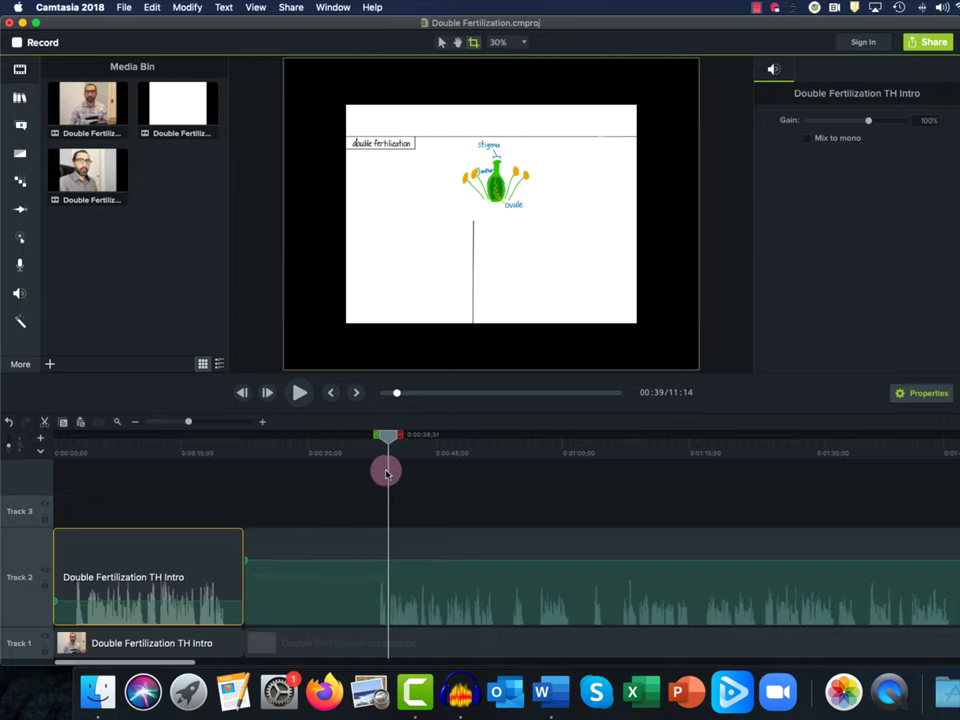
click(297, 392)
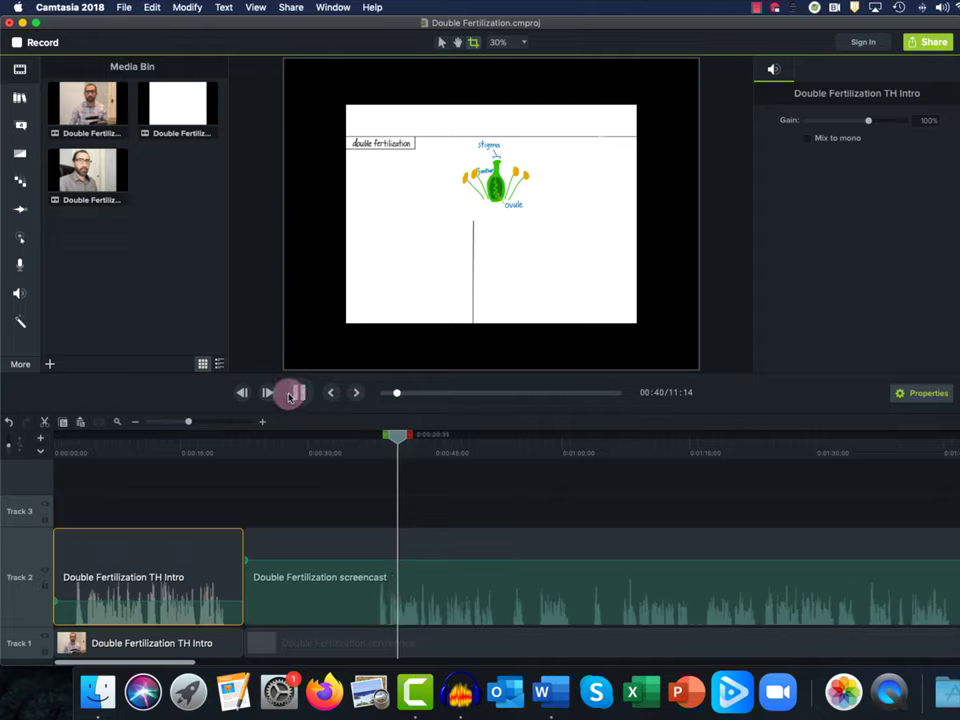
click(295, 393)
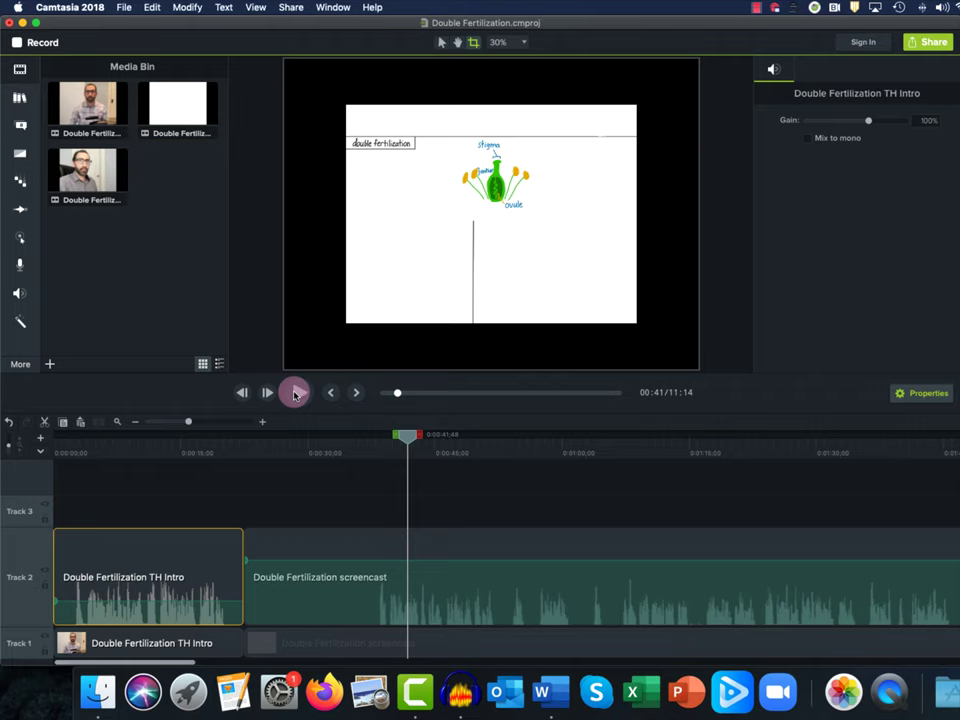
Switch to the guide in Word, highlight the instruction to use audiopoints if necessary, and return to Camtasia
key(super+Tab)
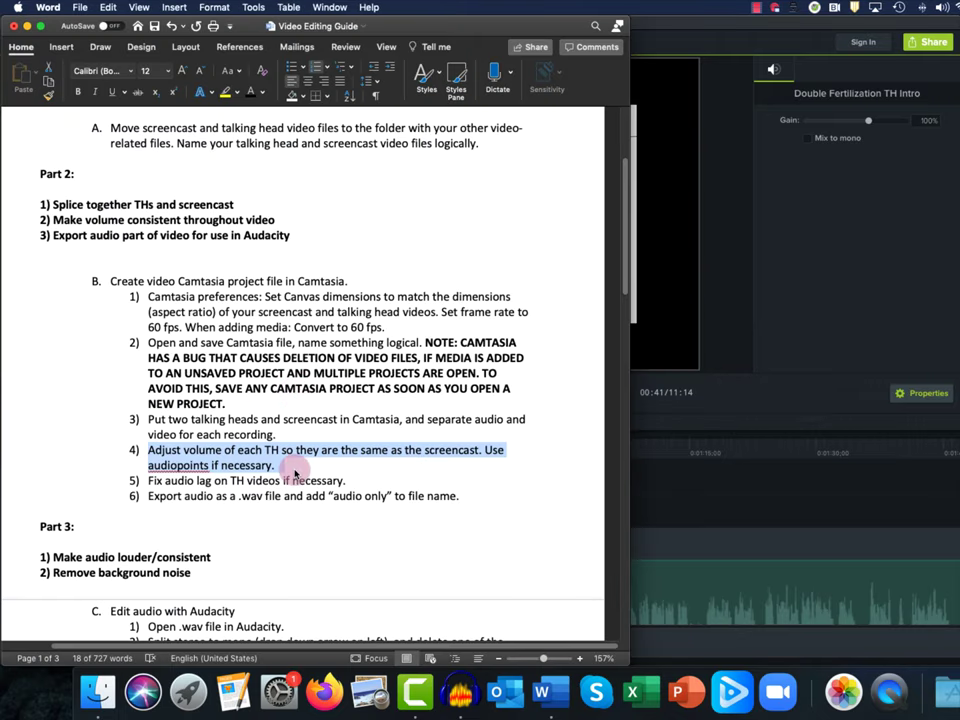
click(291, 468)
drag(484, 450, 276, 467)
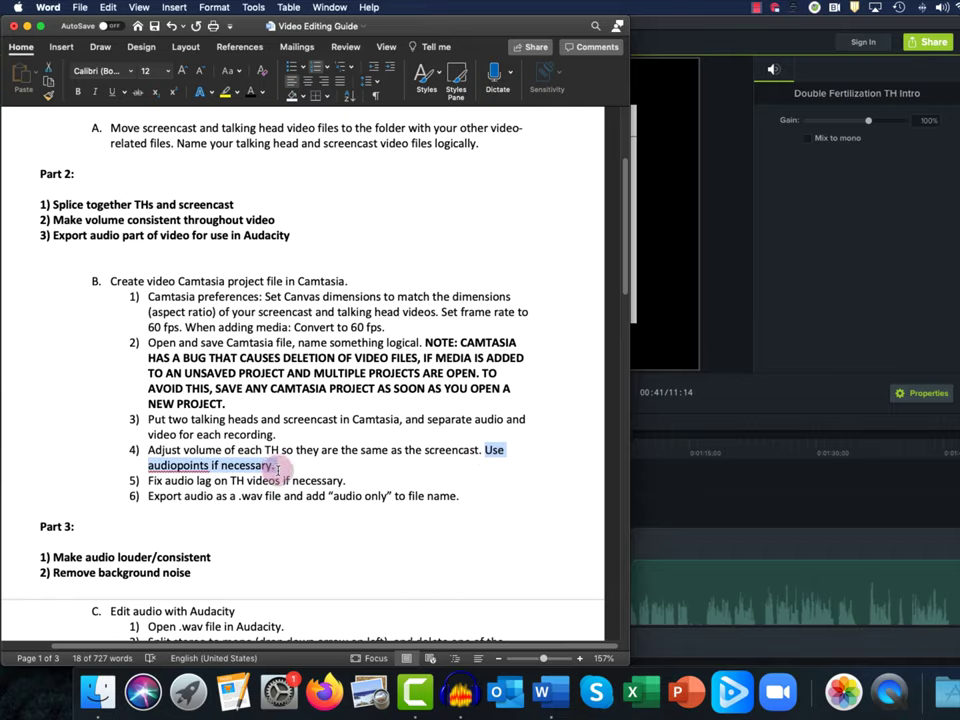
click(705, 499)
click(550, 476)
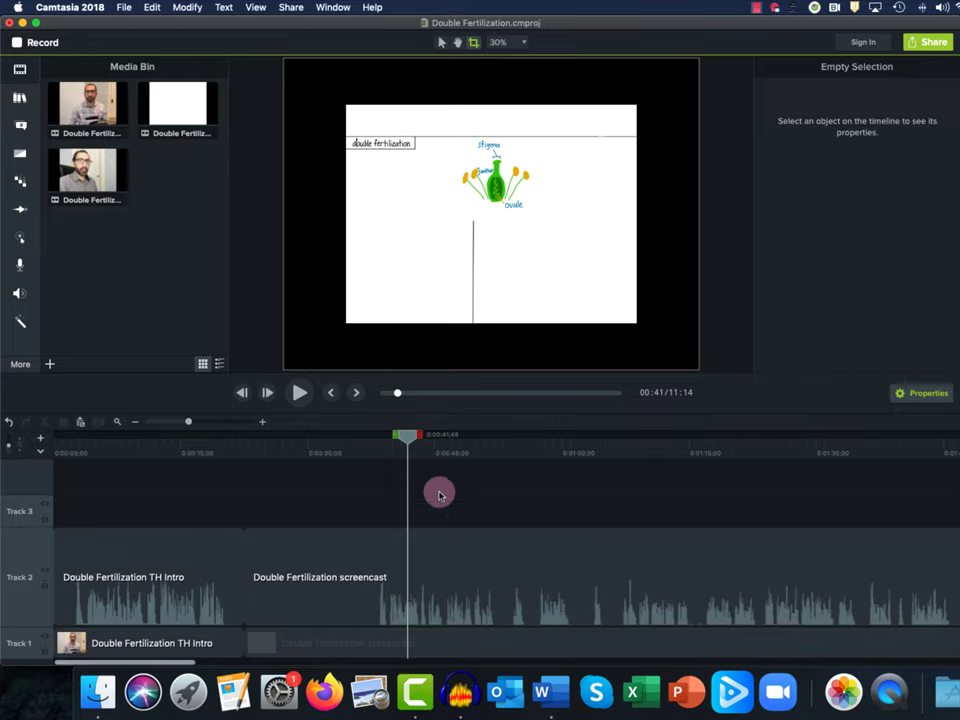
Show the whole project on the timeline and move the playhead to about 9:38 in the screencast
click(408, 436)
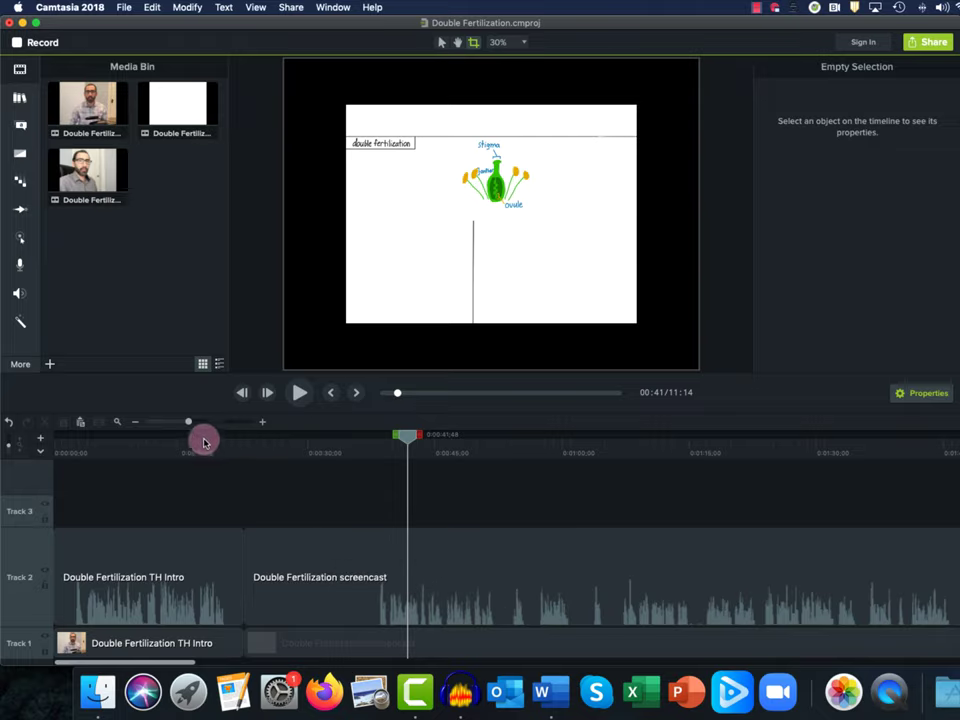
drag(190, 424, 148, 428)
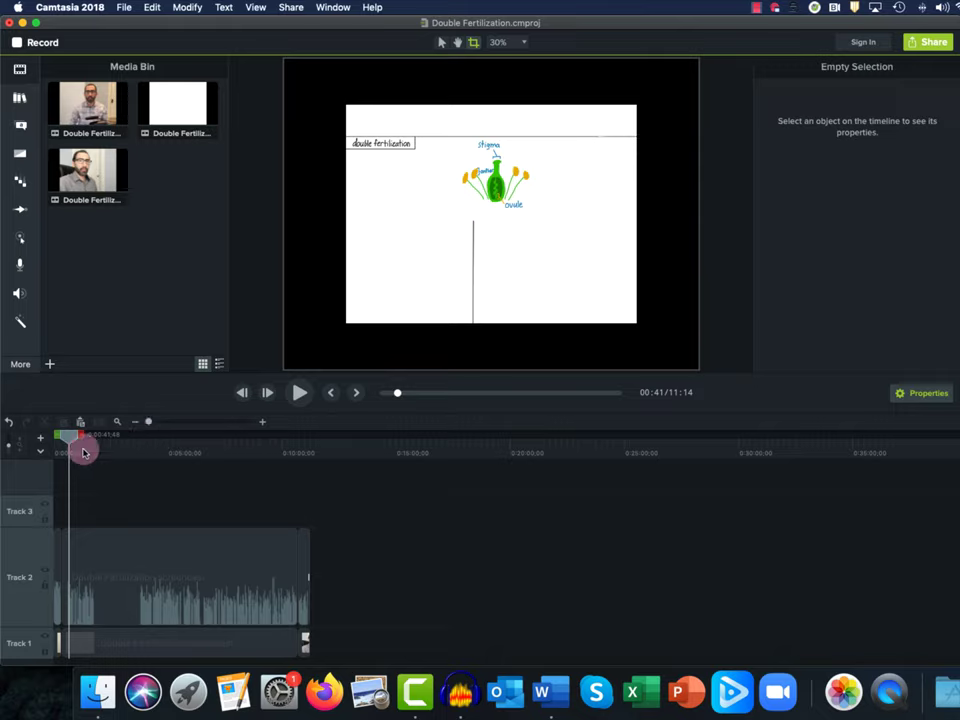
drag(66, 437, 274, 441)
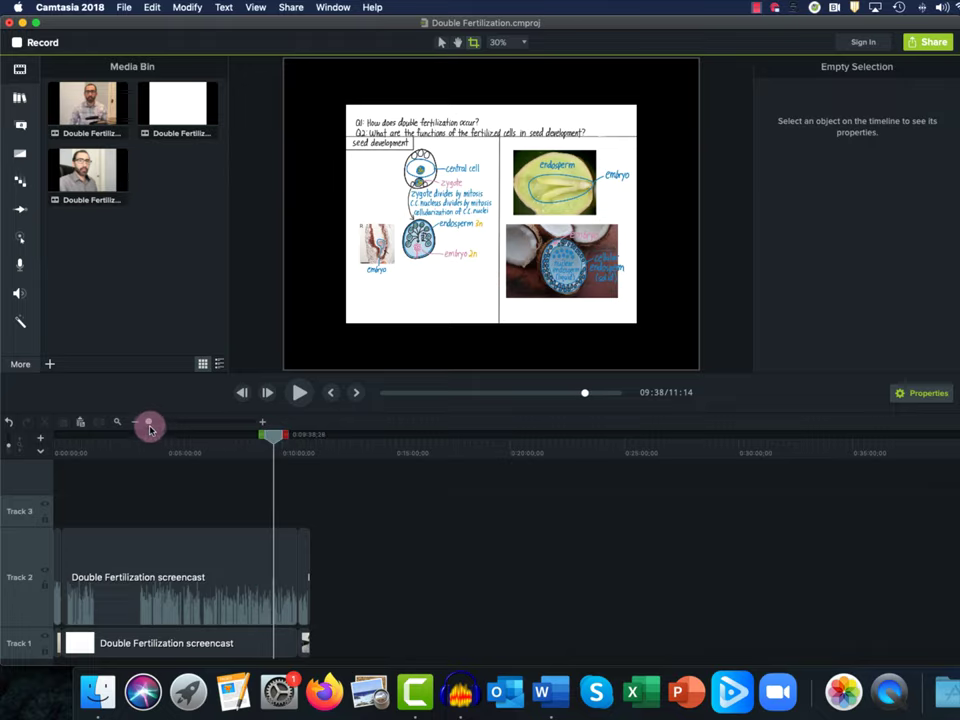
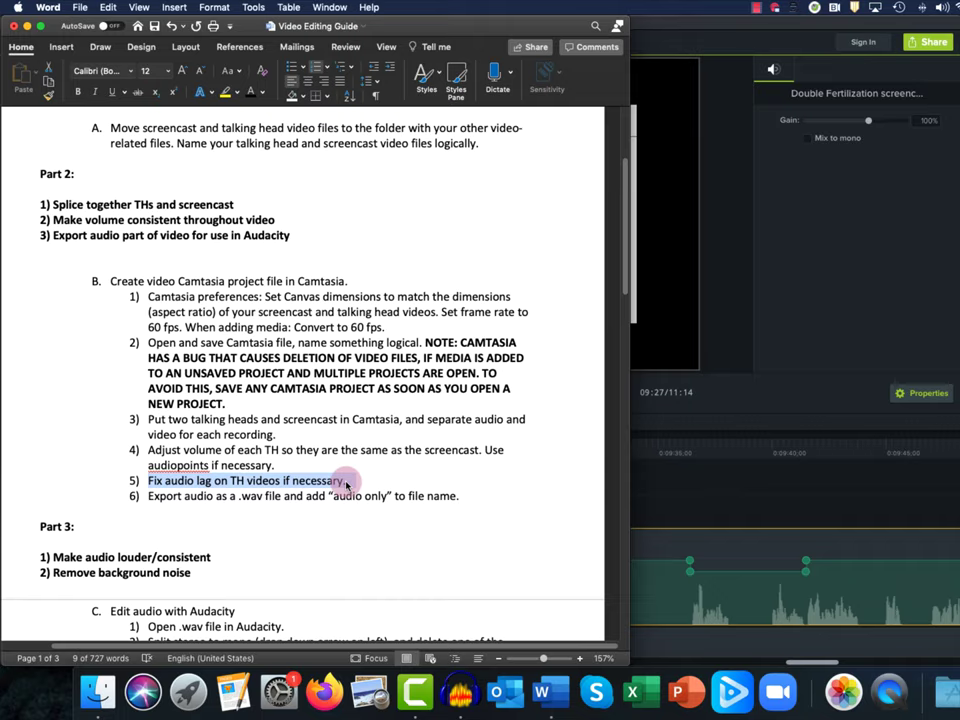
Highlight the guide's instruction on fixing audio lag in the TH videos and switch back to Camtasia
drag(346, 485, 353, 483)
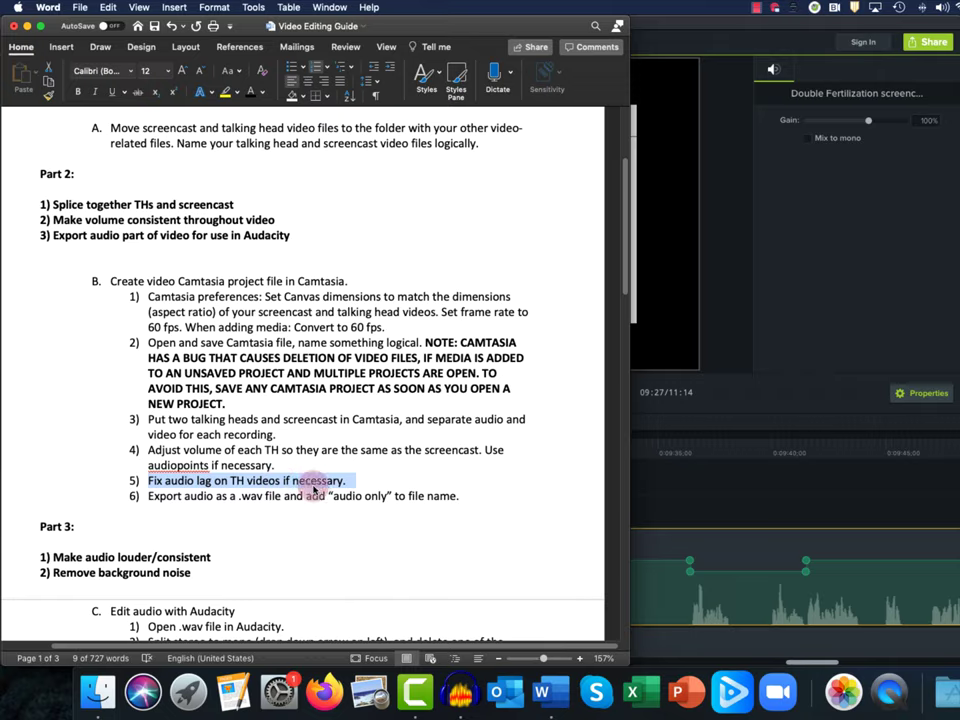
click(842, 392)
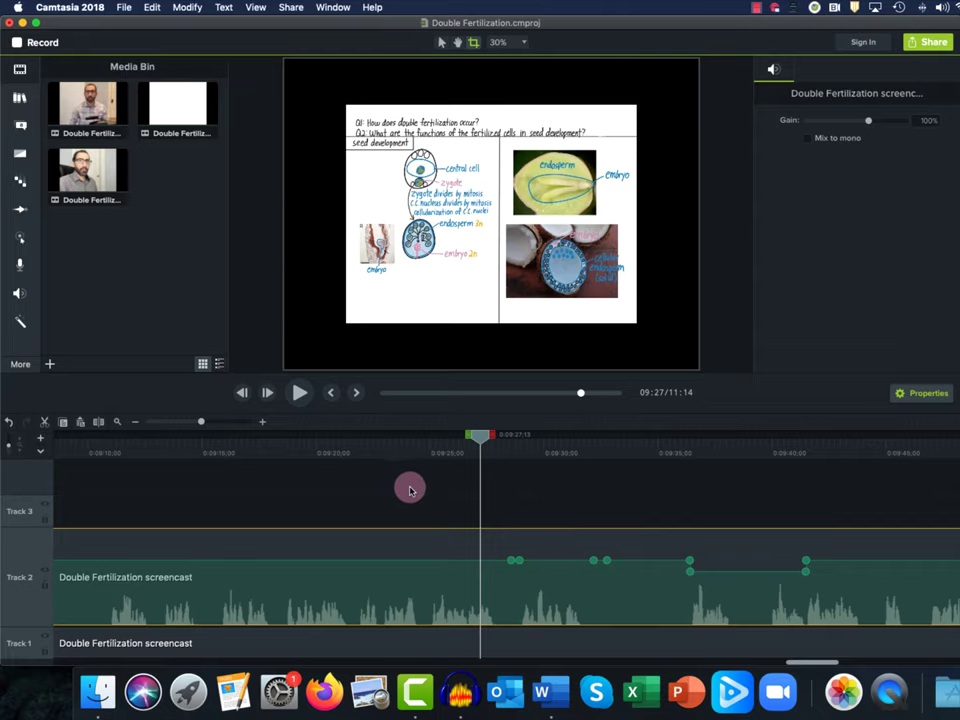
Return to the start of the project and play the first eight seconds of the TH Intro to check its audio sync
drag(582, 395, 382, 397)
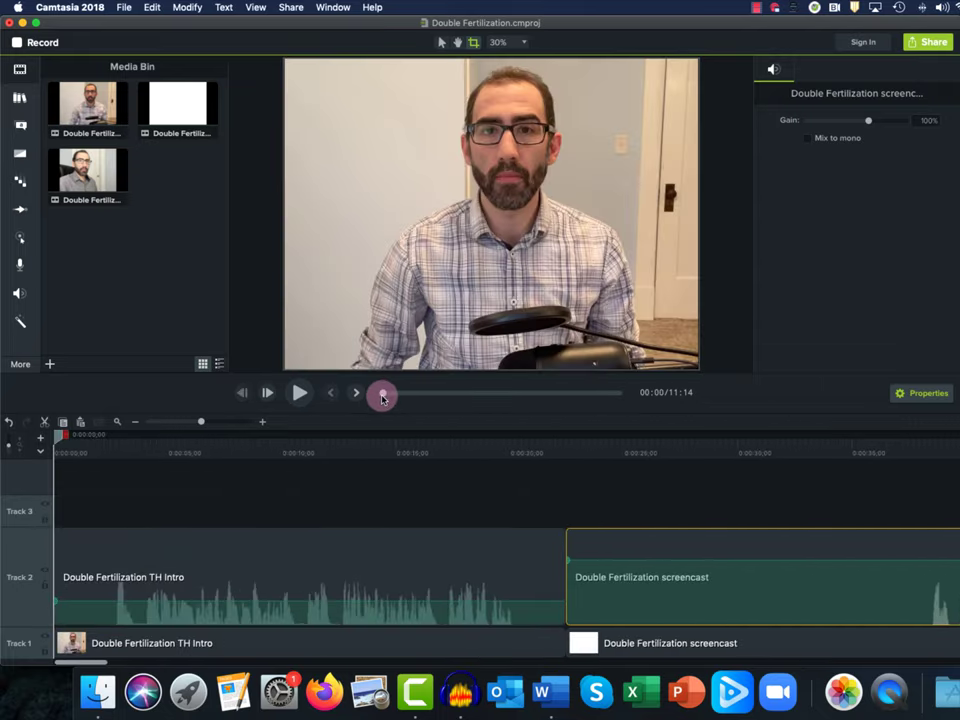
drag(58, 441, 109, 439)
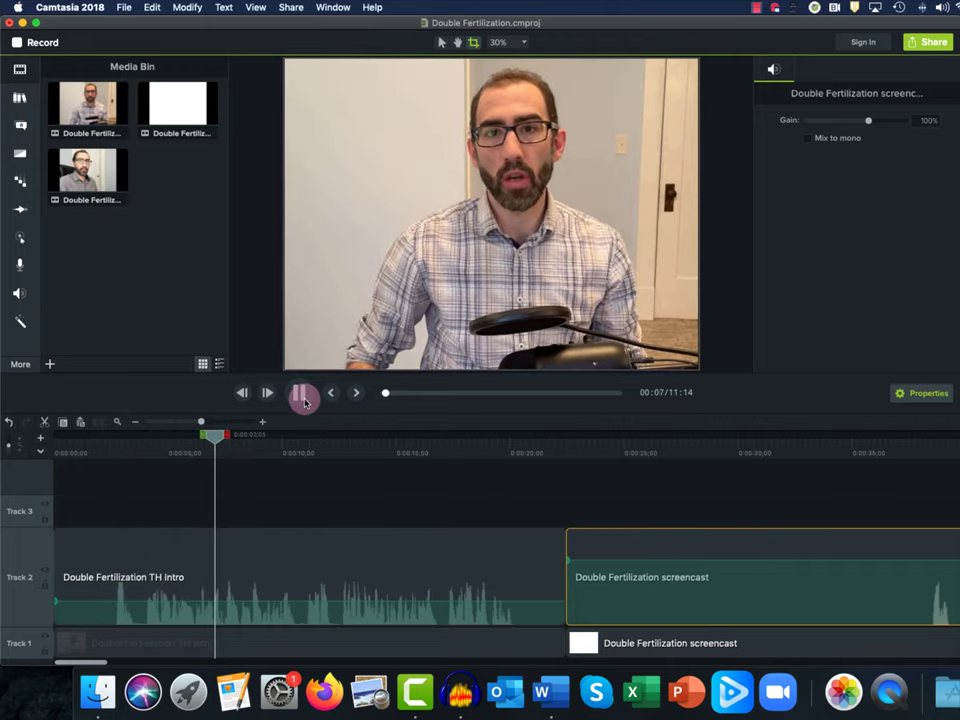
click(302, 395)
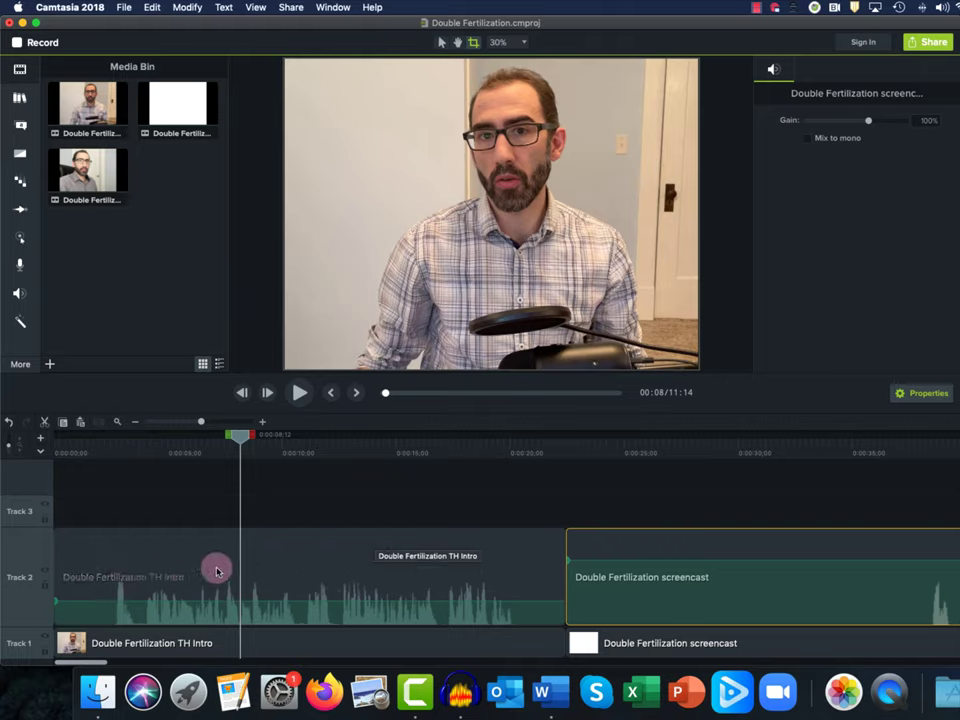
Place the playhead exactly on the boundary between the TH Intro and the screencast, at 0:00:22;28
click(278, 556)
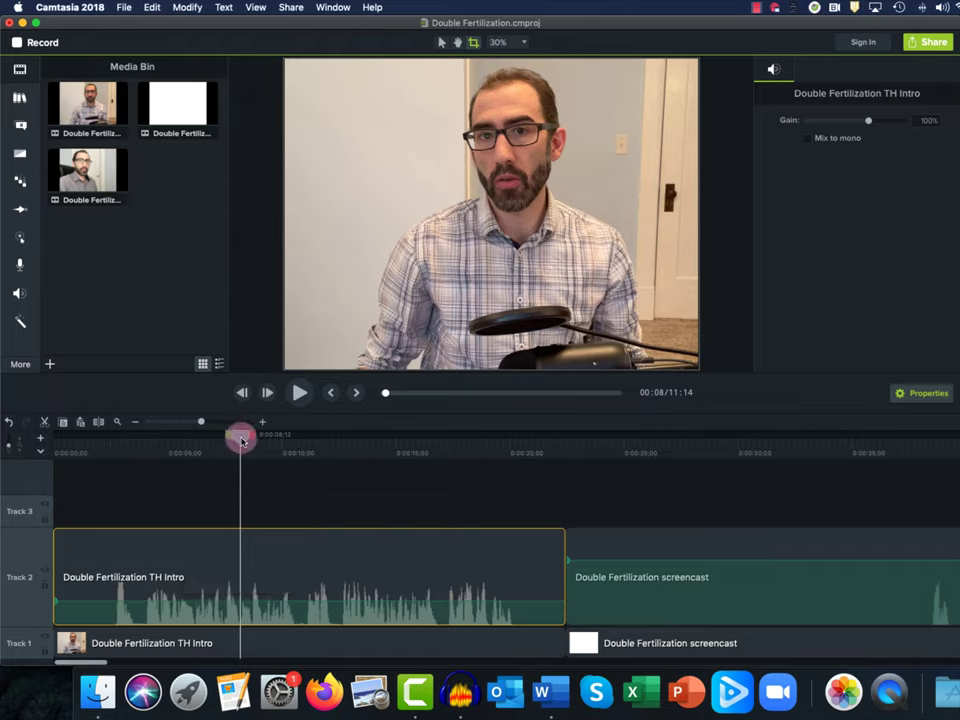
drag(240, 437, 563, 451)
click(295, 644)
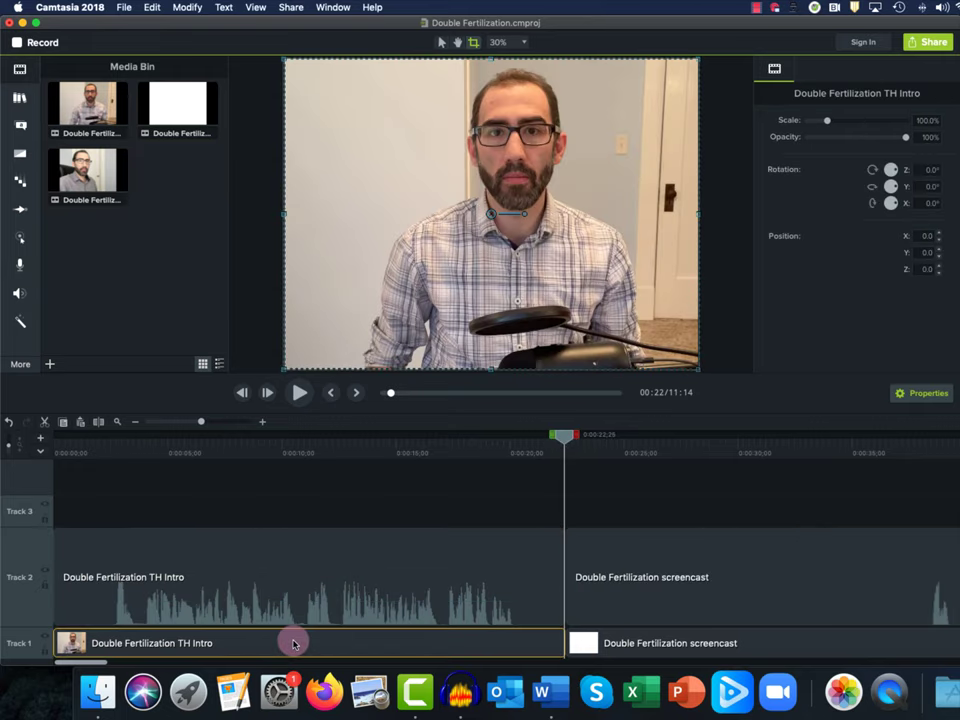
click(501, 549)
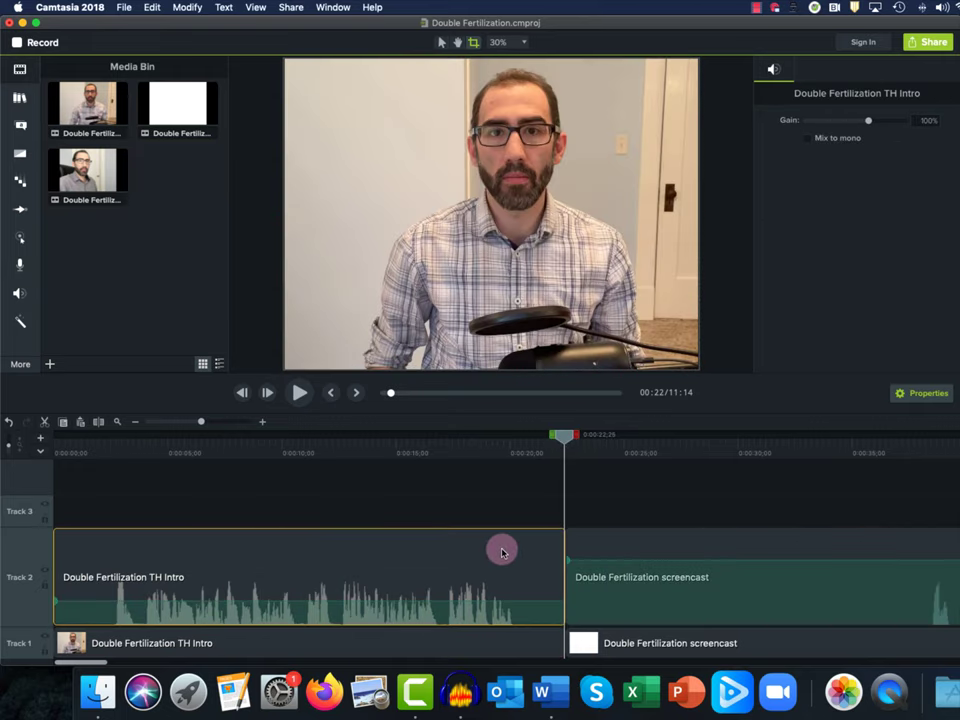
drag(561, 450, 538, 441)
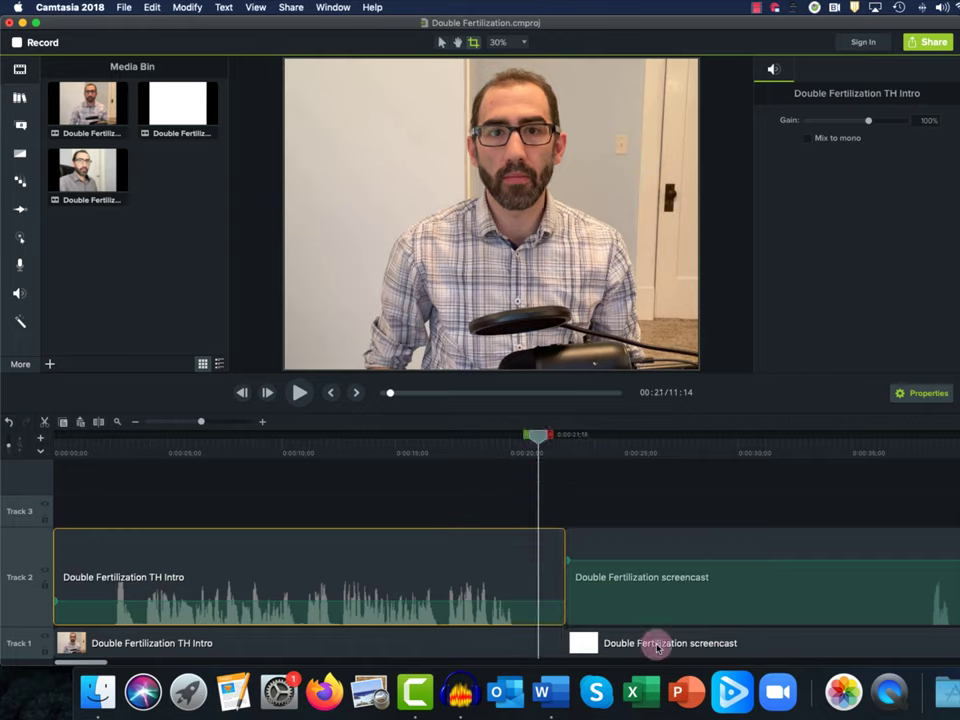
drag(537, 436, 563, 438)
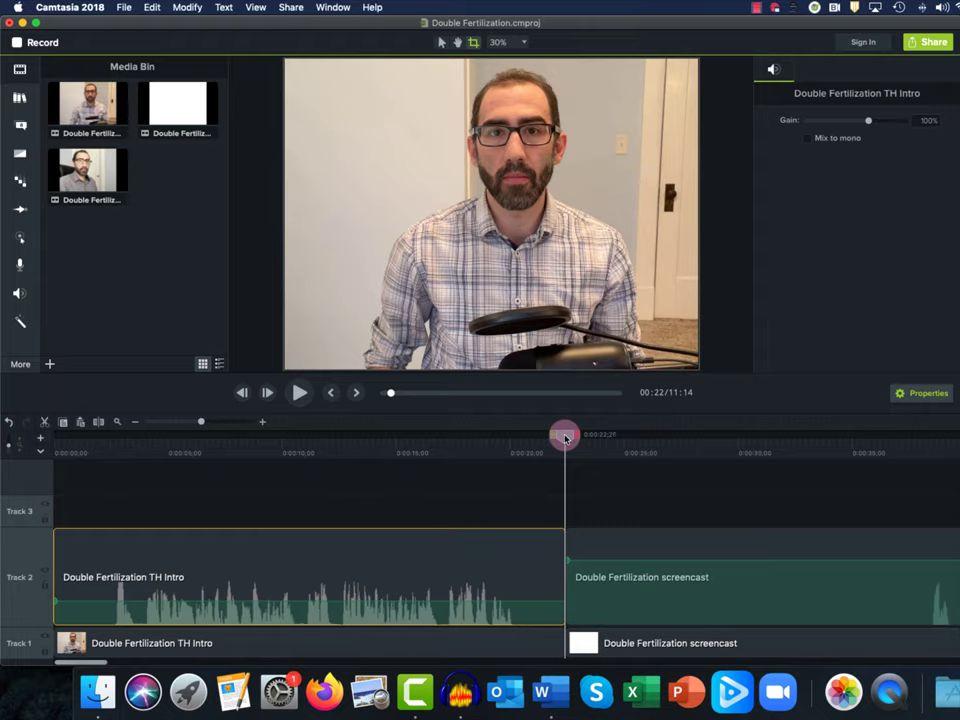
click(588, 650)
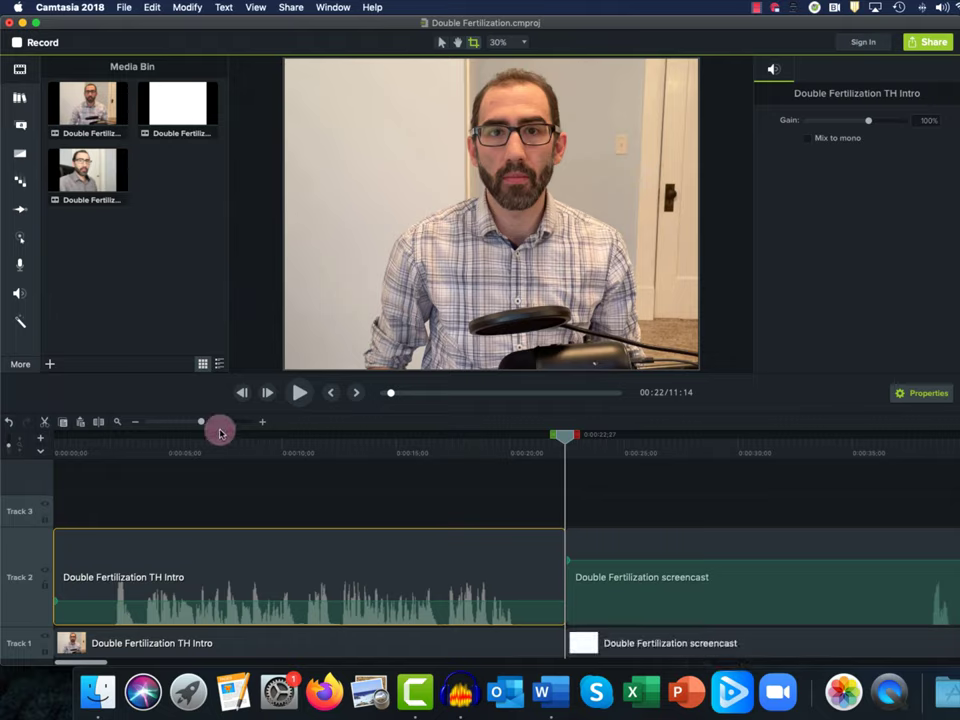
click(564, 437)
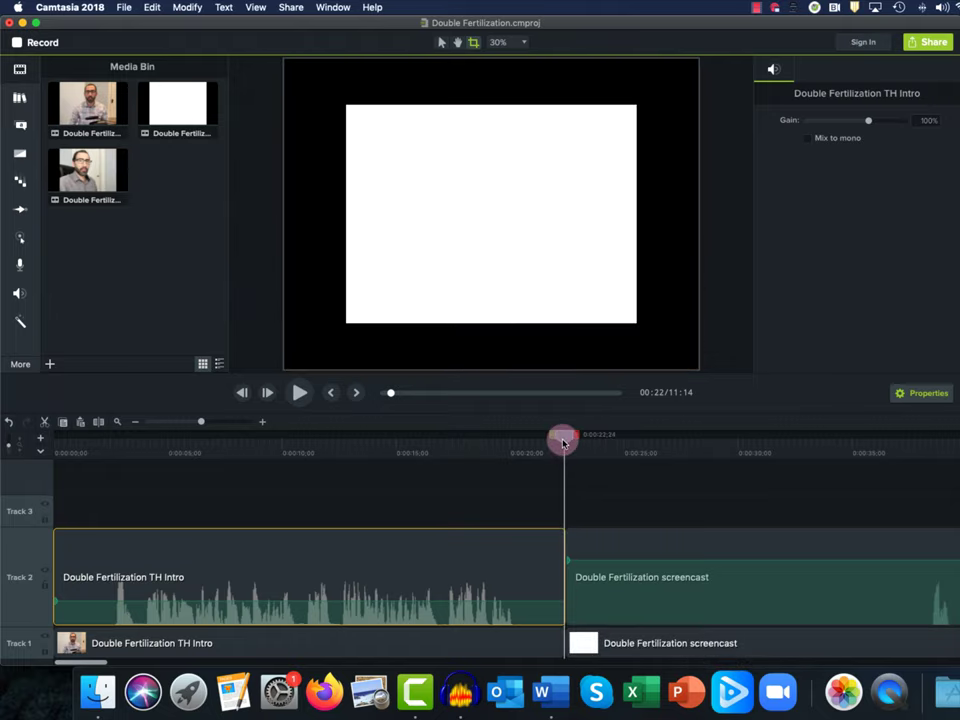
drag(200, 425, 252, 420)
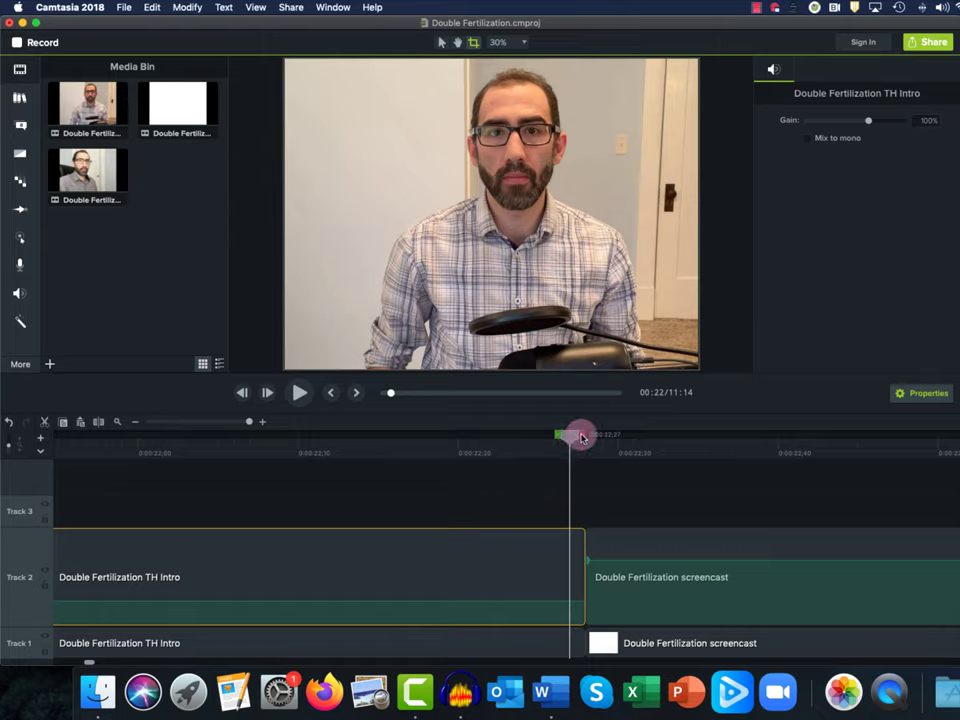
drag(582, 437, 585, 436)
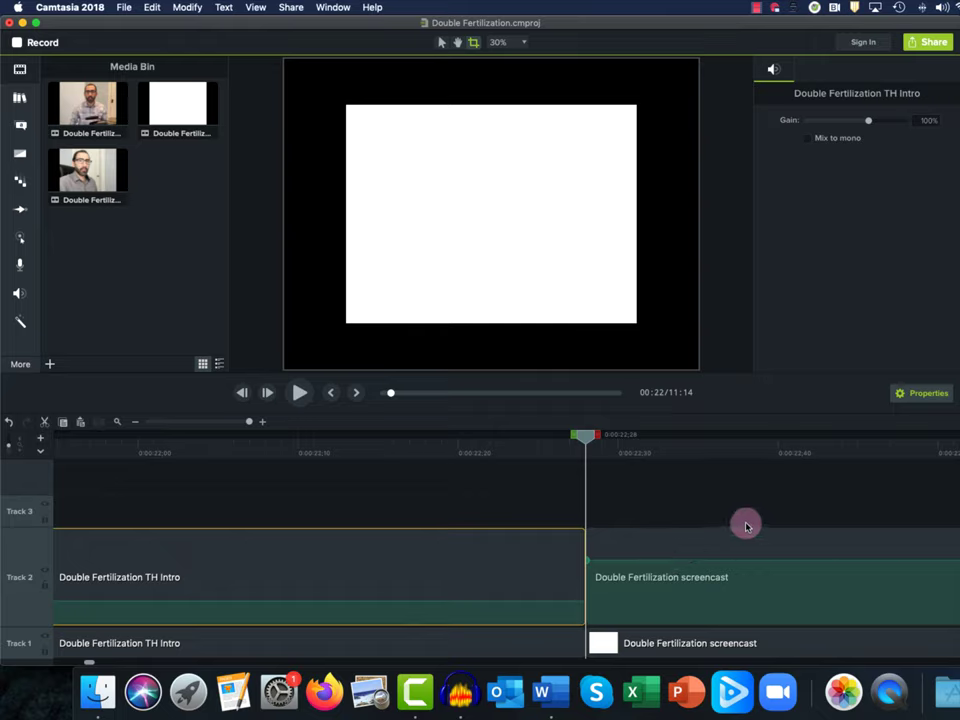
Insert about half a second of empty time between the TH Intro and the screencast, and collapse the time selection
drag(246, 422, 237, 427)
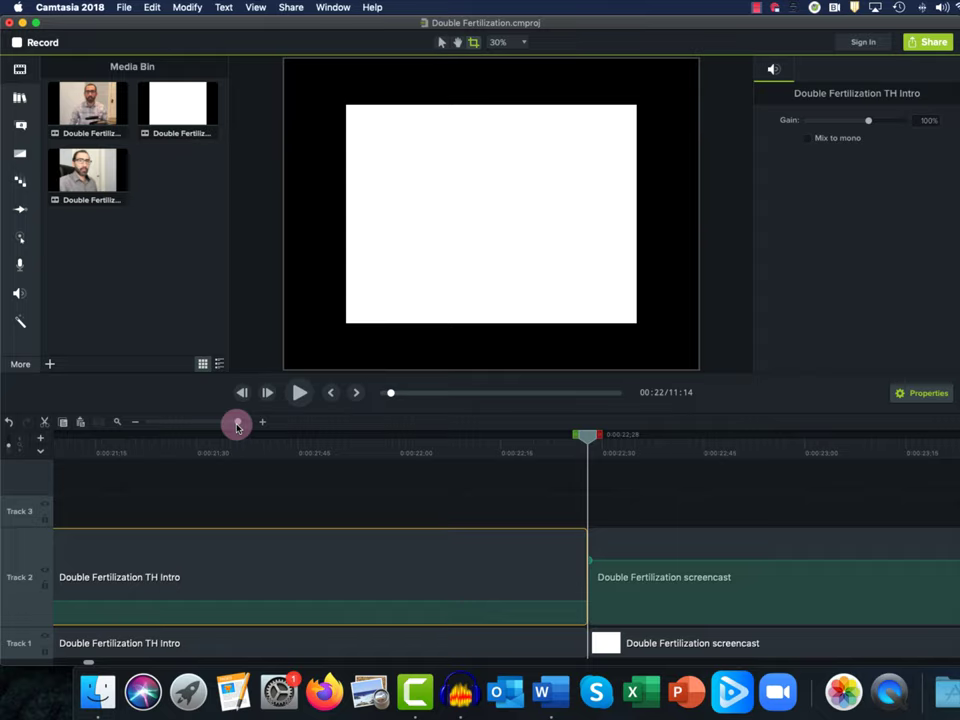
drag(600, 435, 828, 470)
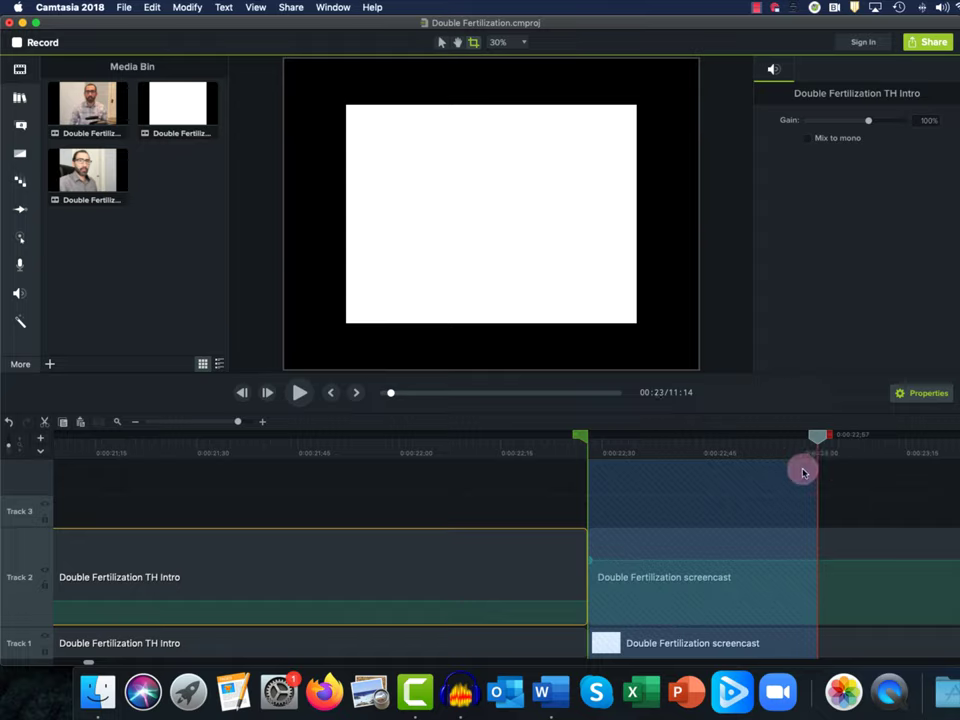
right_click(658, 488)
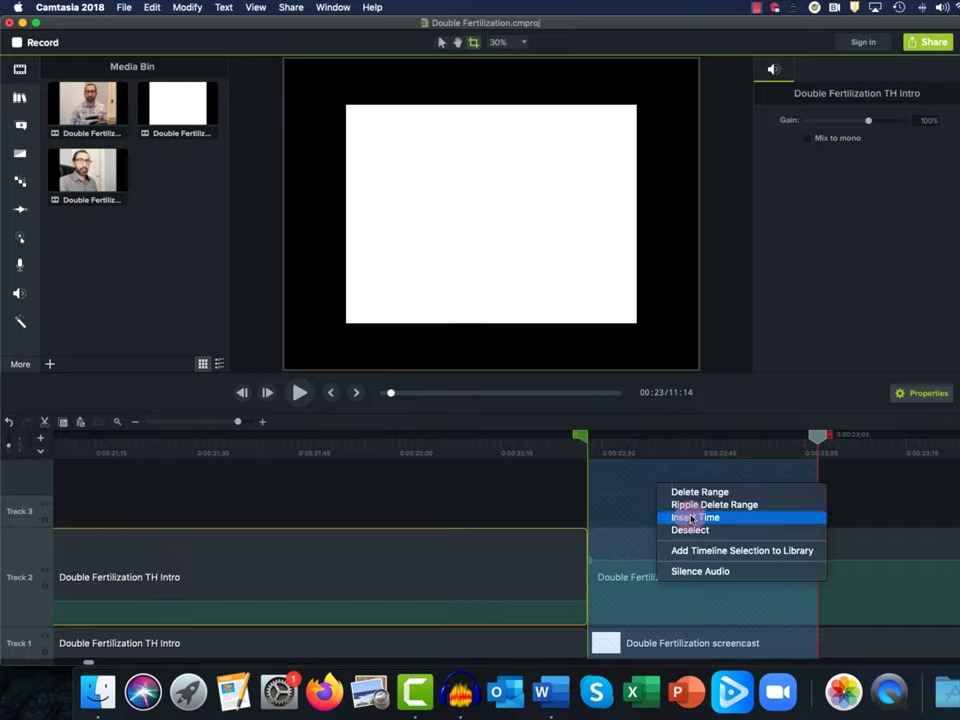
click(690, 517)
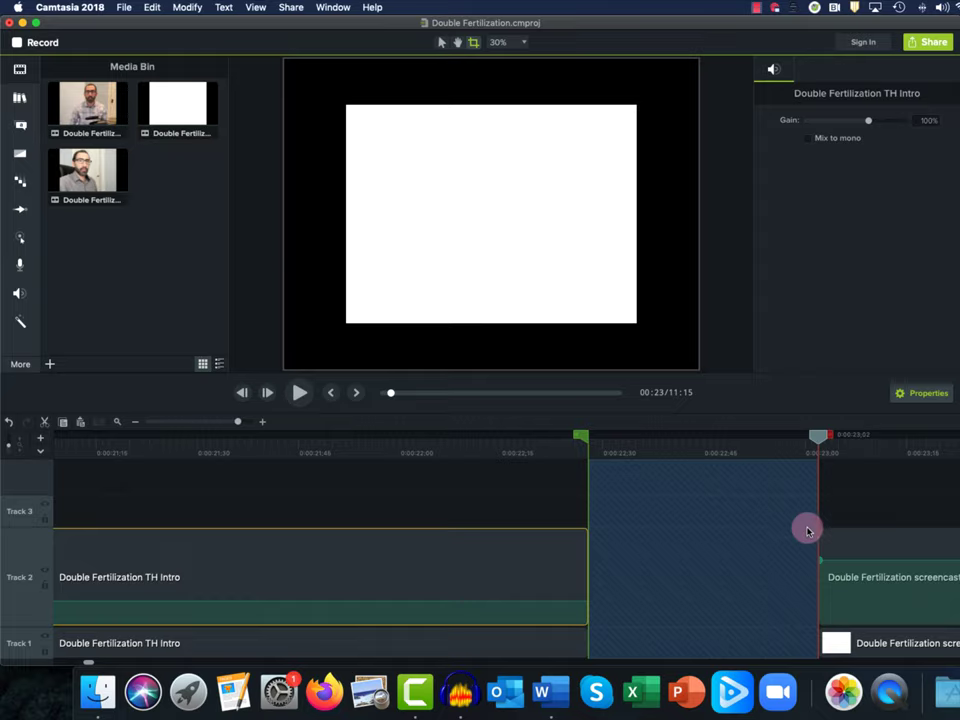
click(536, 497)
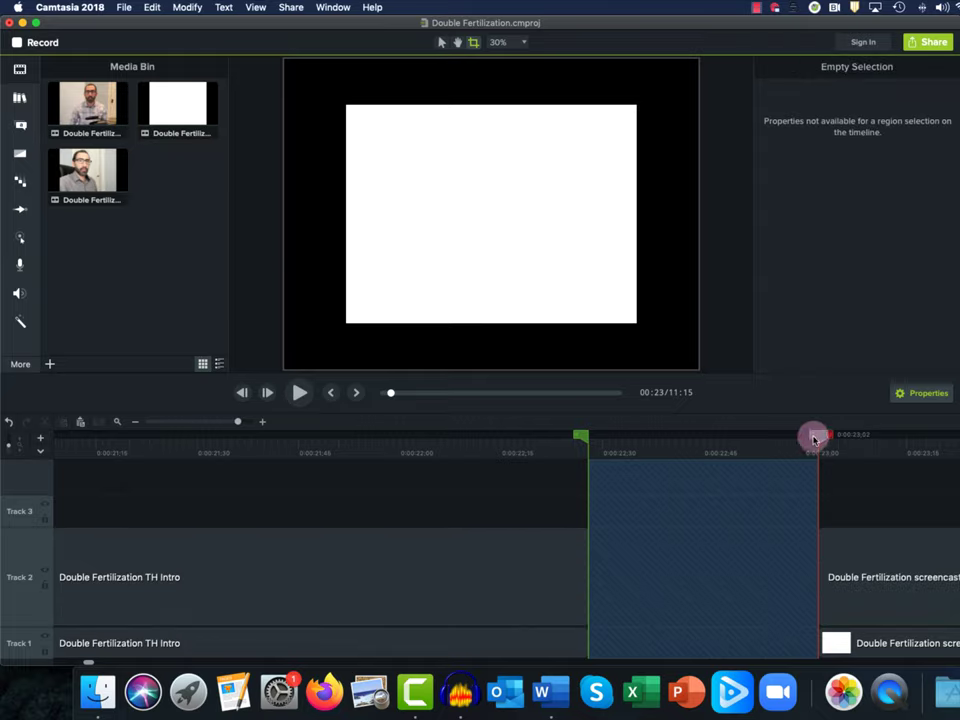
click(815, 438)
Locate the first spoken word in the TH Intro audio at about 2;48 and play from there to compare sound with lip movement
click(283, 538)
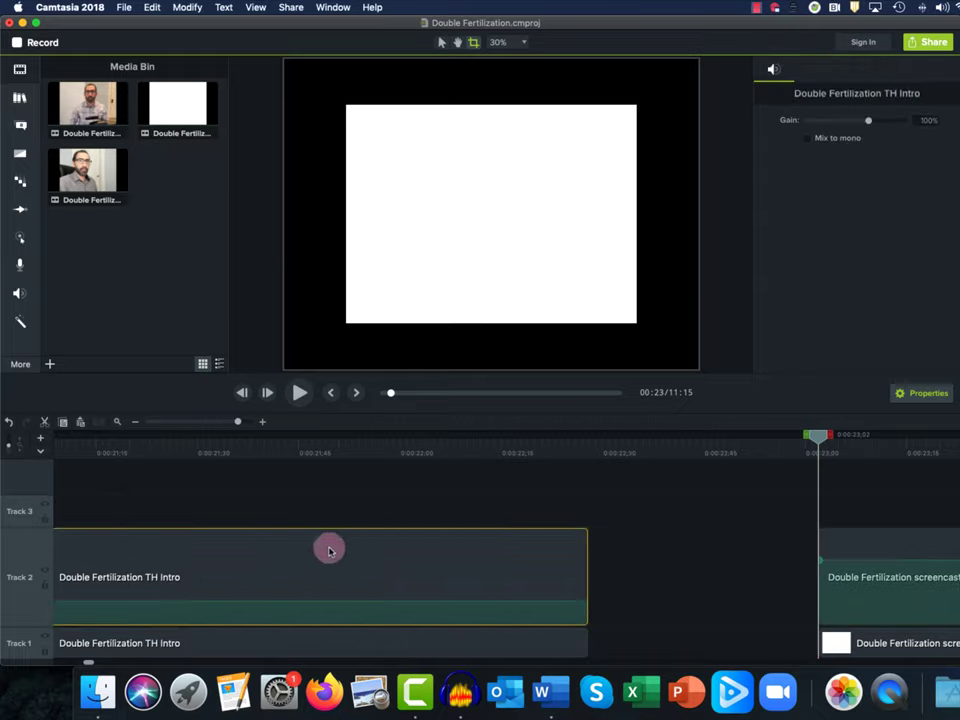
mouse_move(327, 555)
mouse_down()
mouse_move(379, 553)
mouse_move(315, 559)
mouse_up()
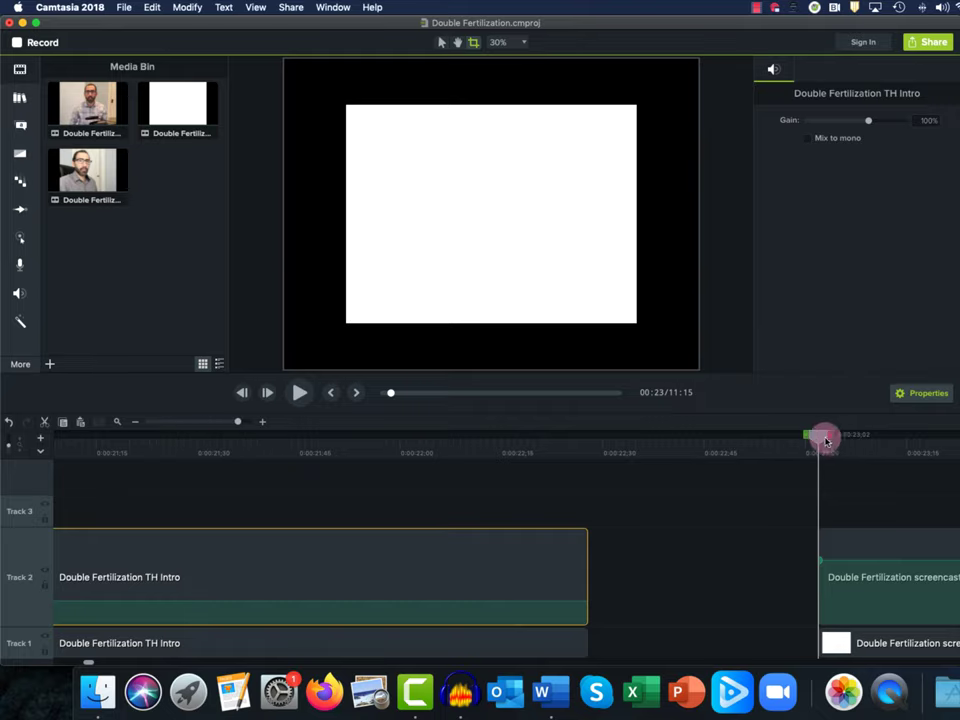
drag(820, 436, 389, 568)
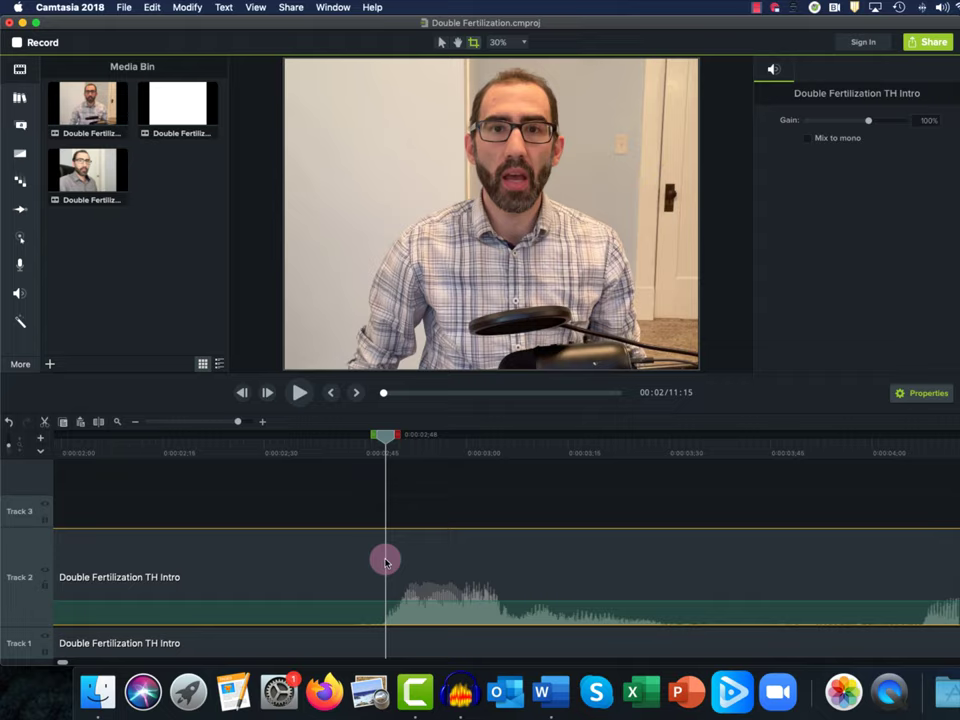
click(416, 514)
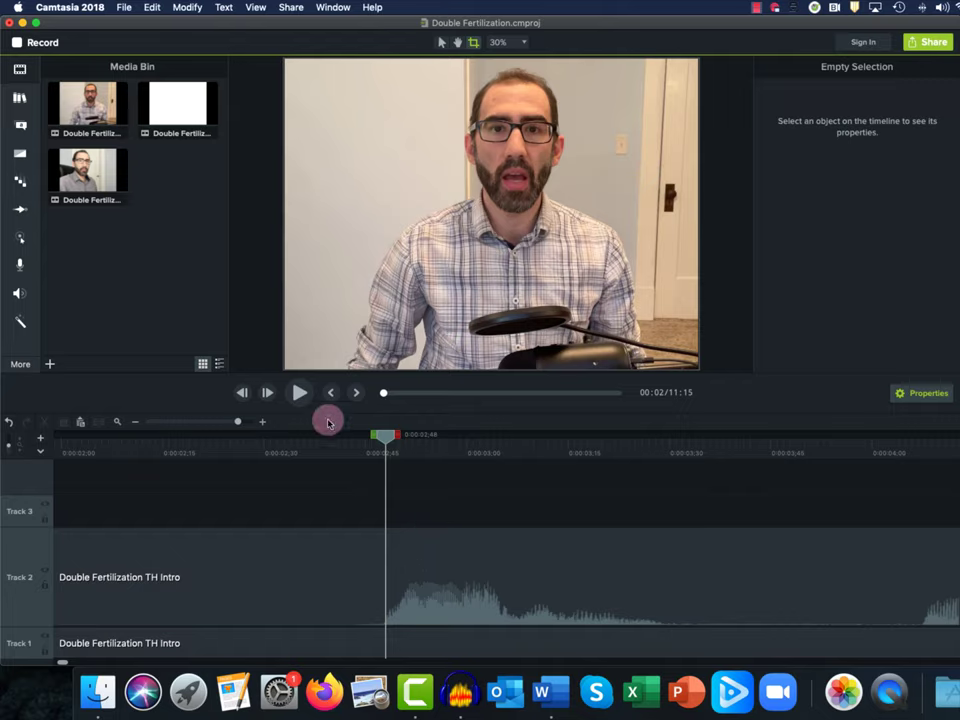
click(205, 423)
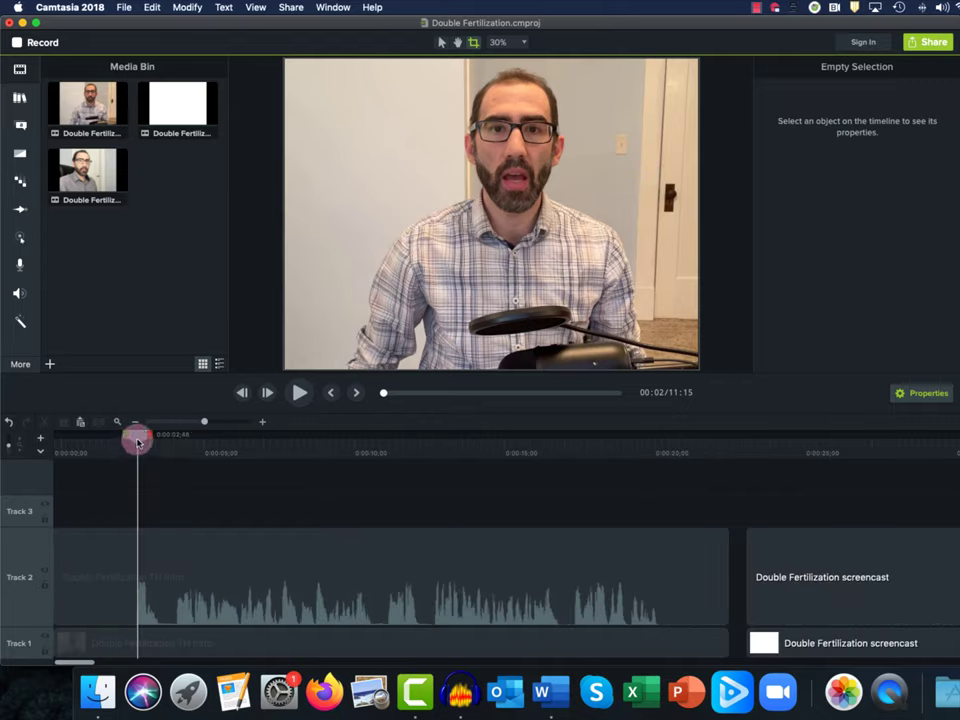
click(299, 395)
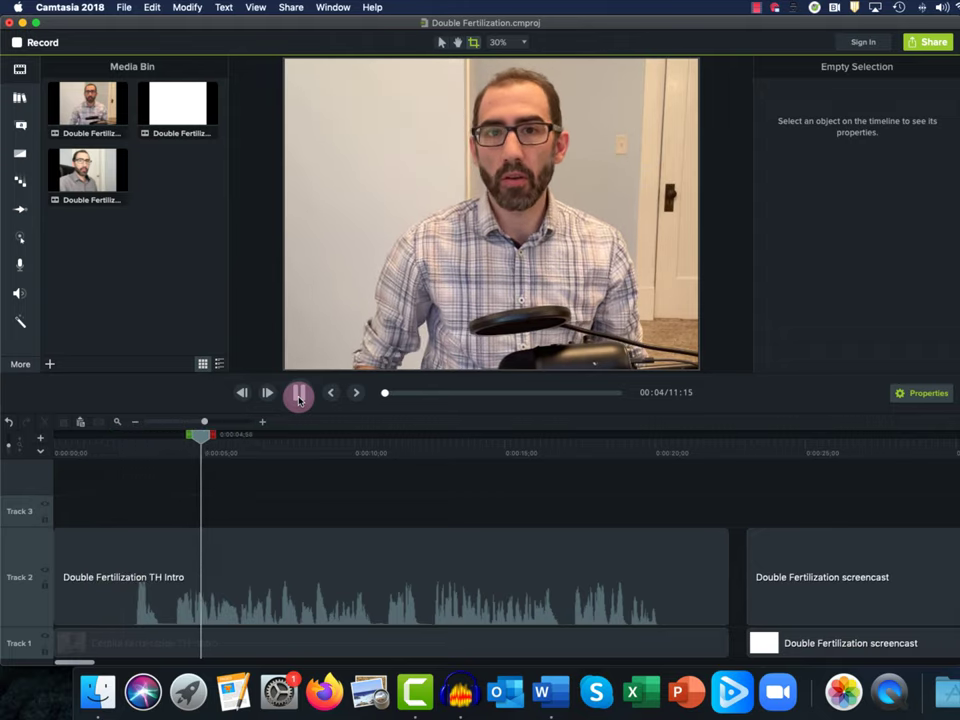
click(297, 397)
drag(219, 439, 136, 469)
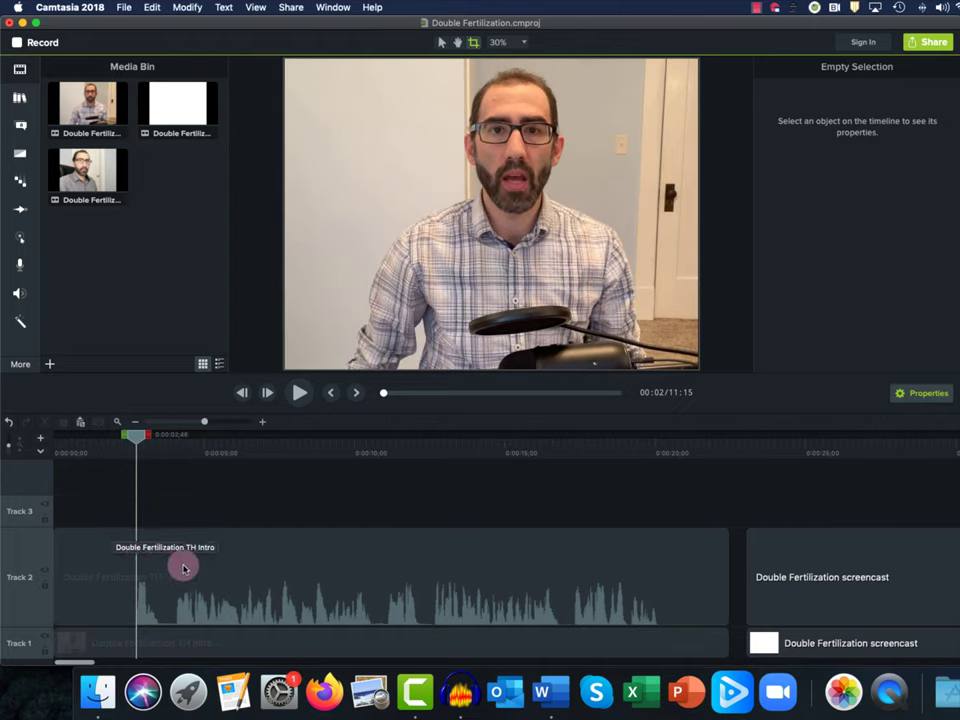
Shift the TH Intro audio clip on Track 2 about two frames later relative to its video
drag(137, 437, 145, 437)
drag(204, 421, 258, 428)
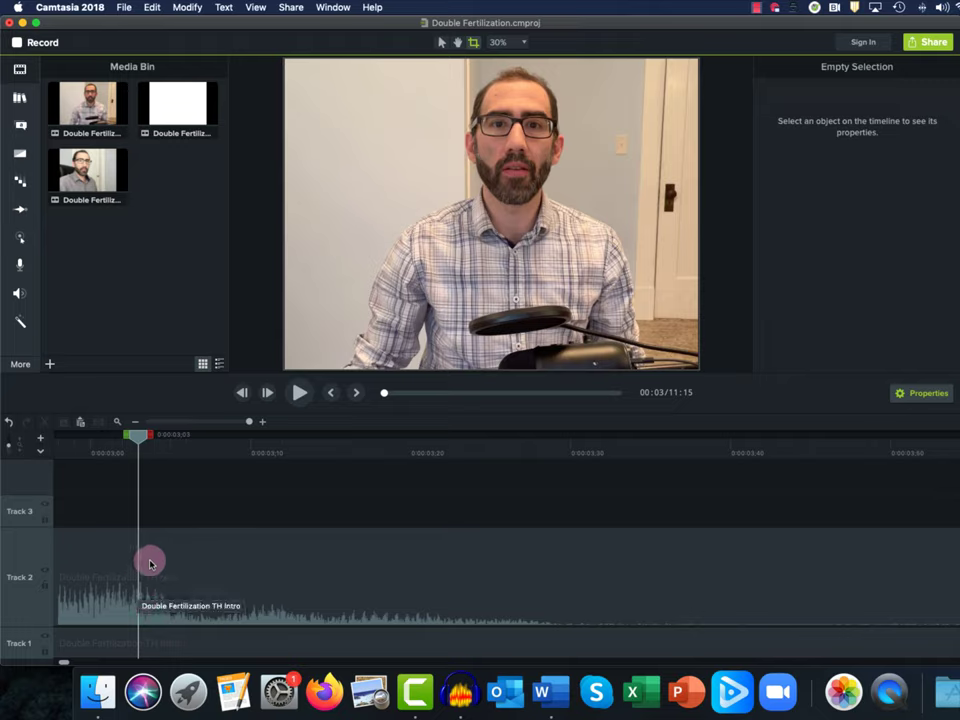
click(151, 558)
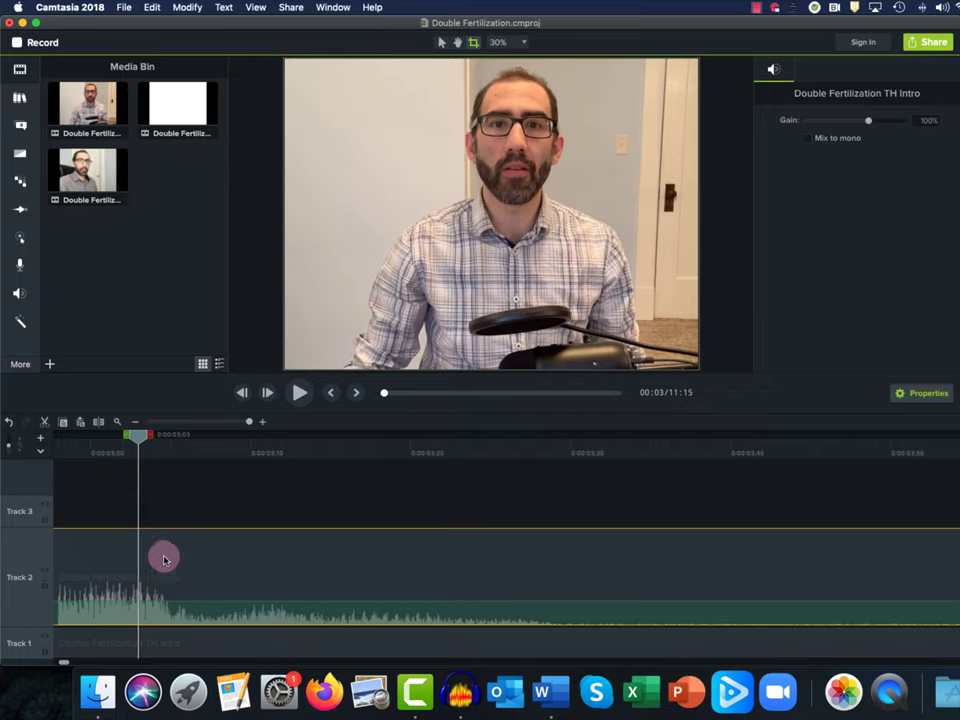
drag(168, 560, 177, 560)
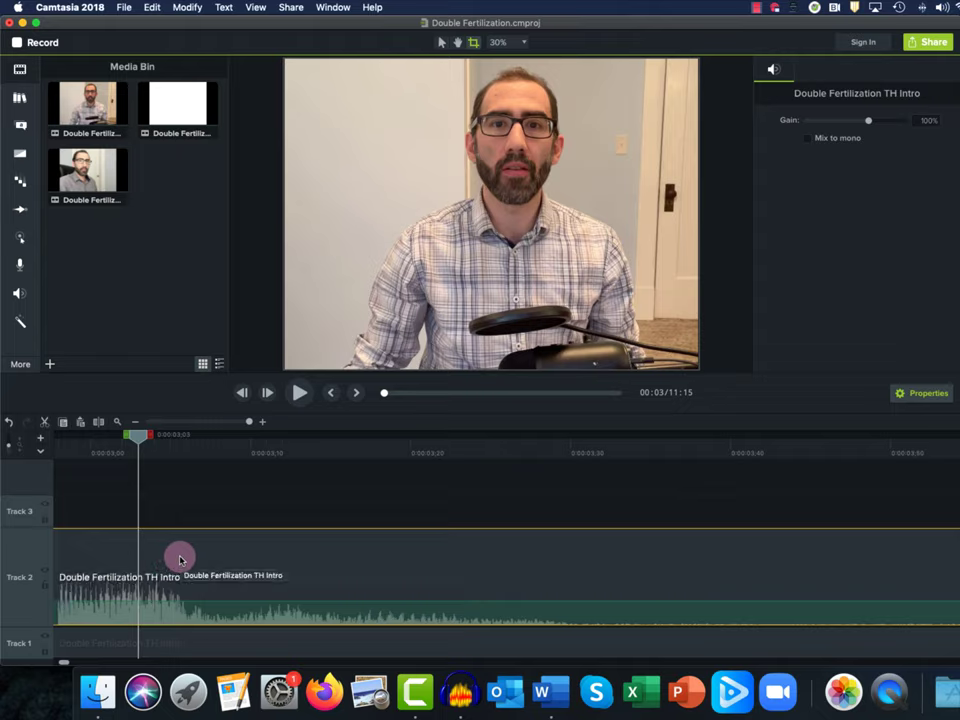
mouse_move(183, 560)
mouse_down()
mouse_move(193, 561)
mouse_move(182, 523)
mouse_move(187, 552)
mouse_up()
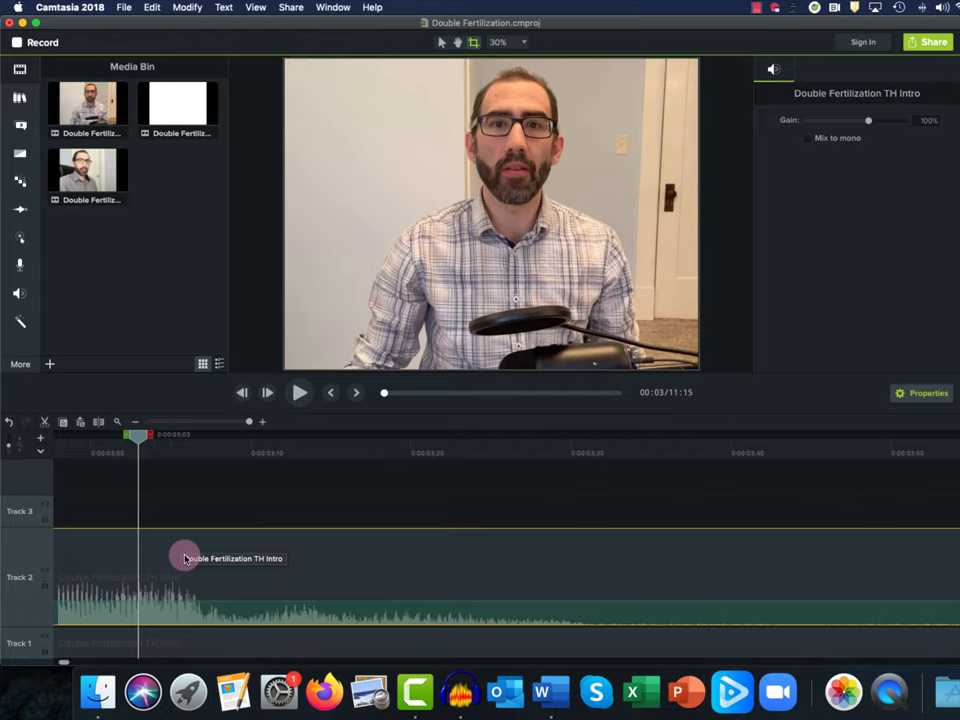
drag(185, 558, 203, 427)
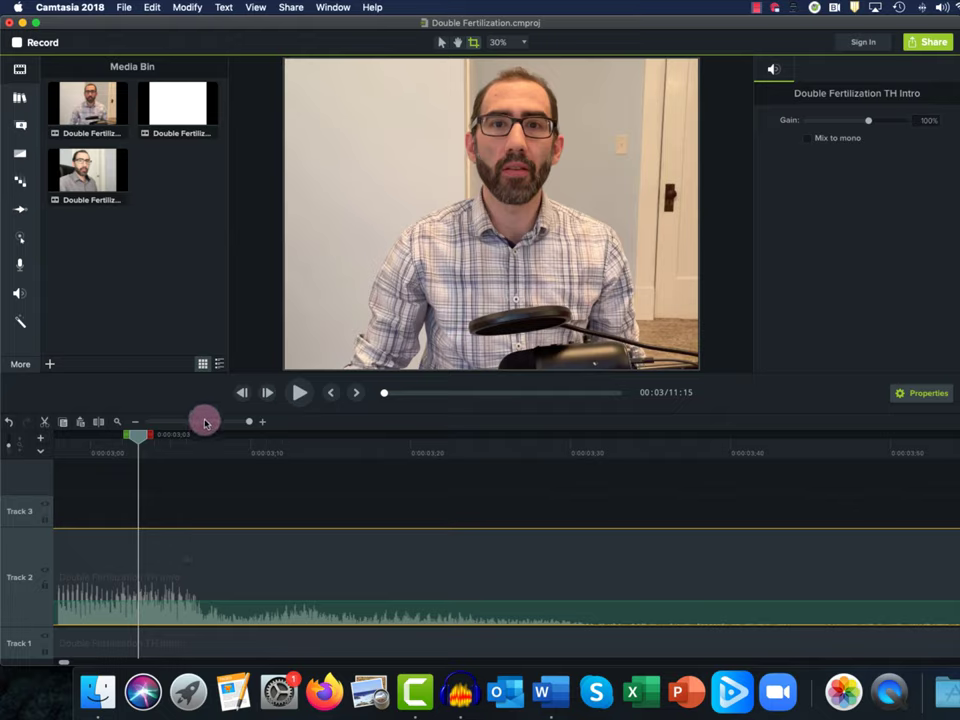
Play the TH Intro from just before the first speech to about 0:07 to check the shifted audio
click(204, 422)
drag(137, 436, 109, 441)
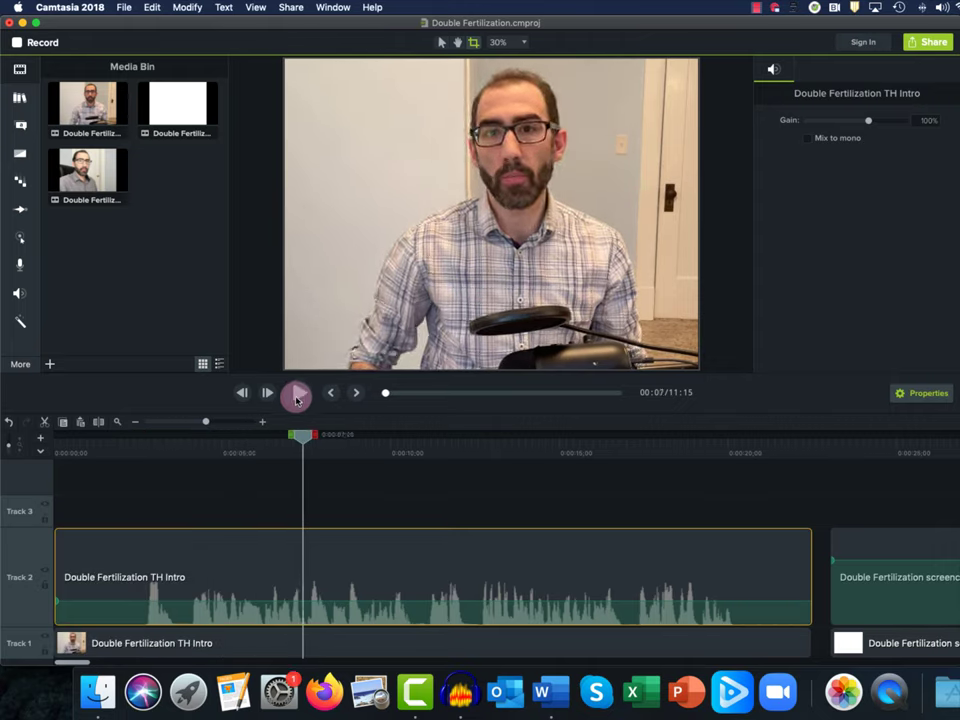
click(297, 394)
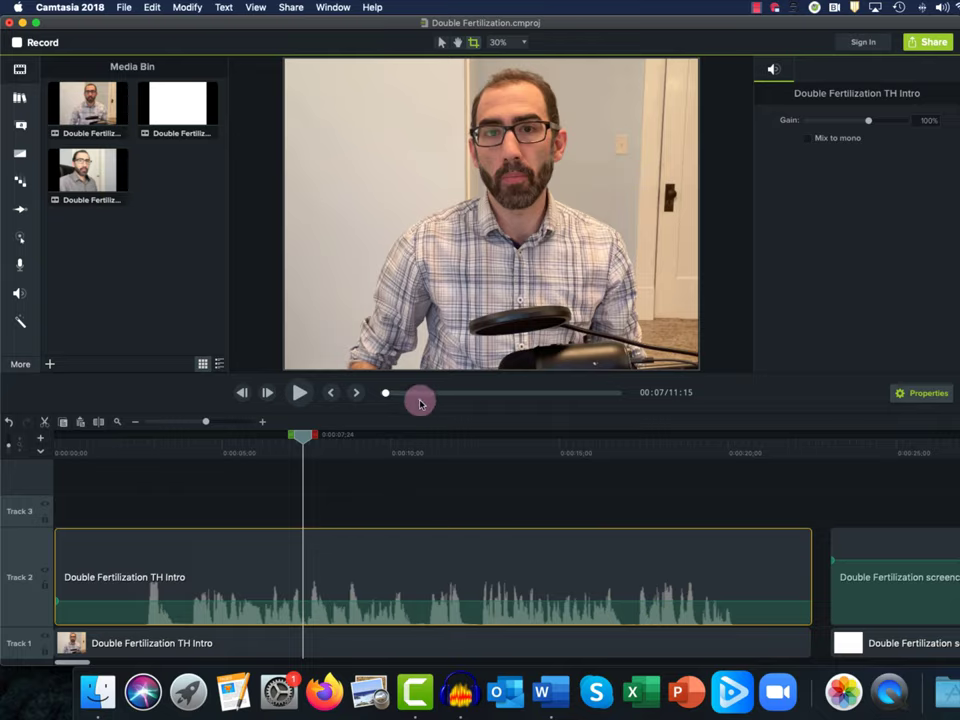
Add the audio sync example video from Finder to Track 1 after the TH Outro, at about 11:17, and start playing it
drag(386, 395, 620, 412)
drag(207, 421, 195, 428)
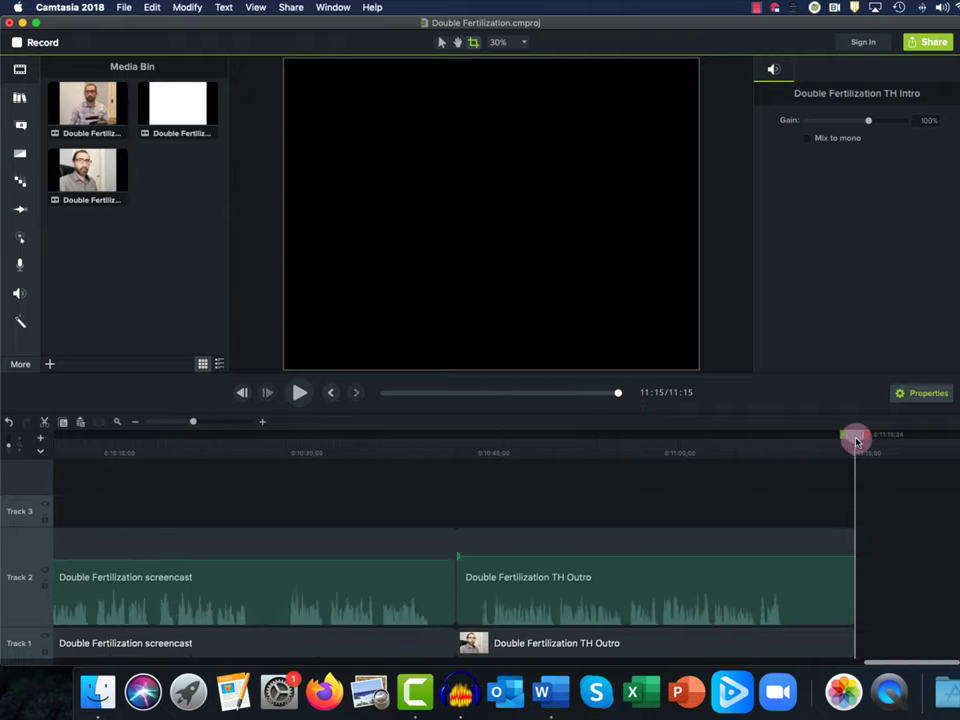
drag(855, 437, 885, 436)
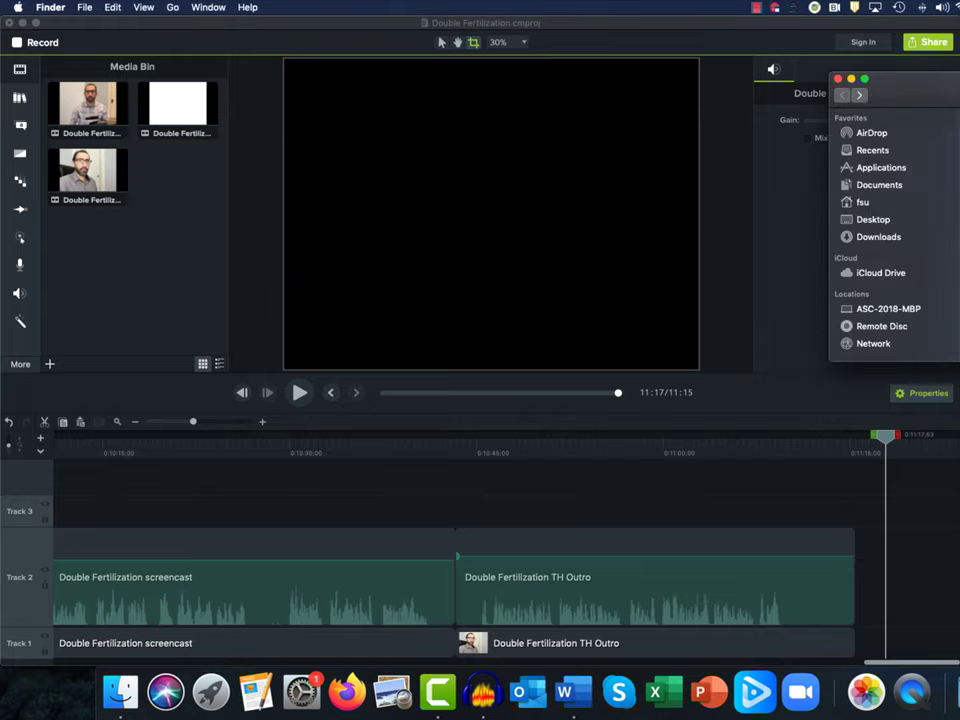
drag(958, 370, 890, 645)
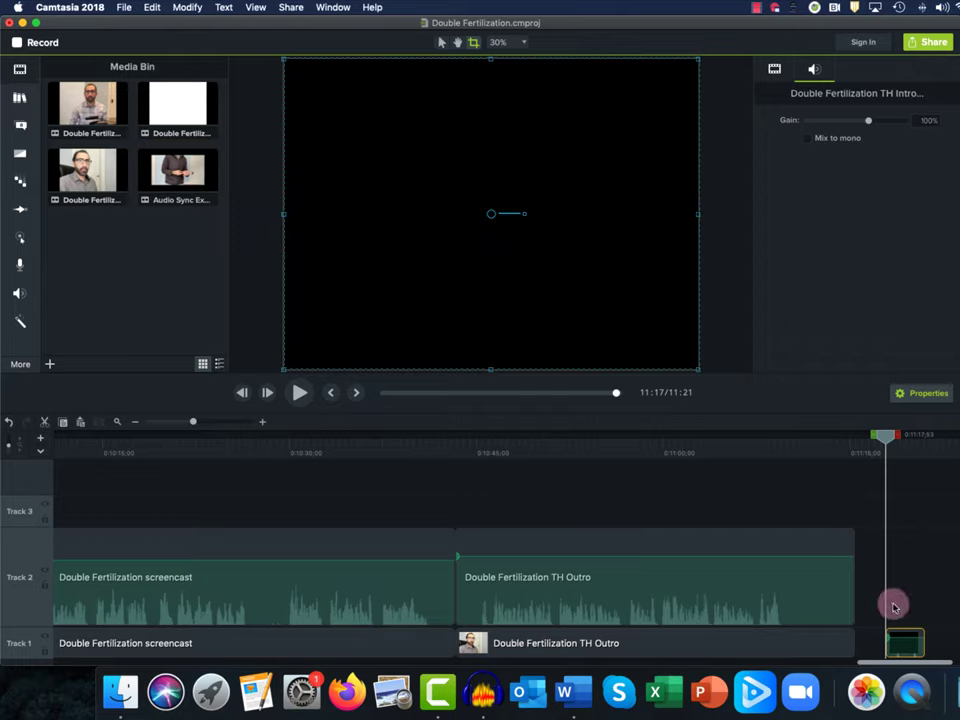
drag(885, 435, 891, 437)
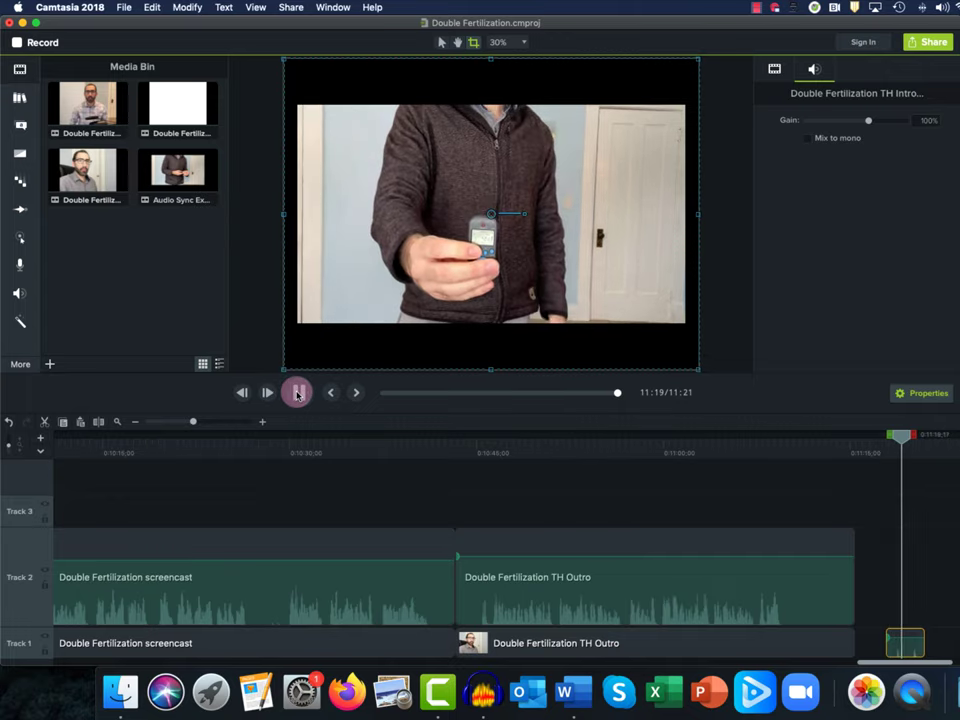
Stop playback near 11:20 and separate the video and audio of the Audio Sync Example clip on Track 1
click(297, 393)
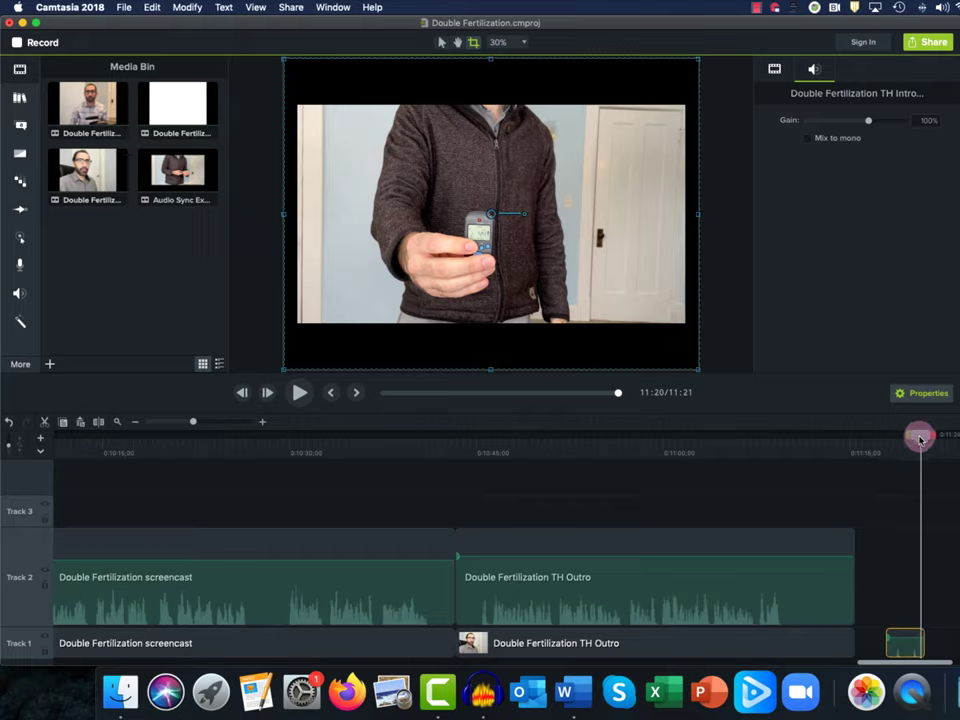
drag(917, 435, 913, 436)
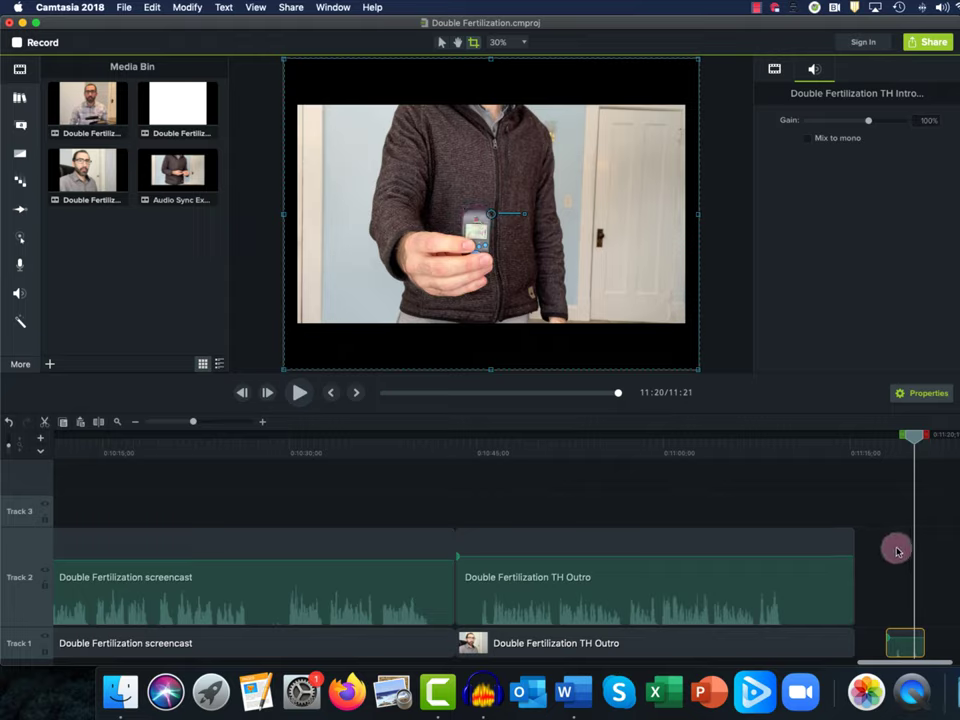
right_click(905, 639)
right_click(900, 637)
right_click(899, 637)
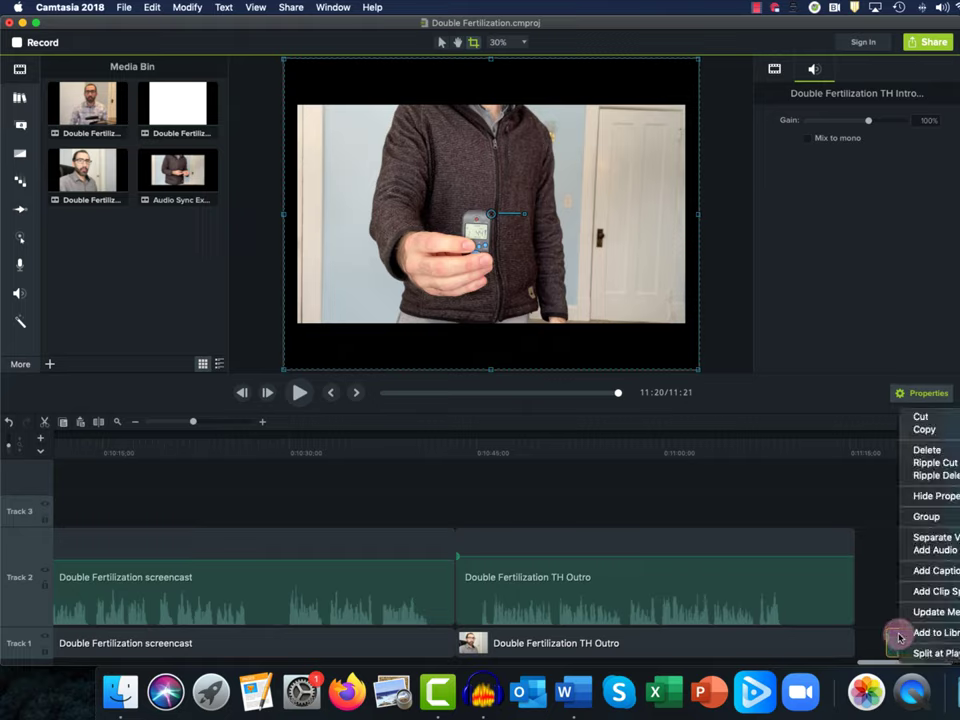
click(950, 537)
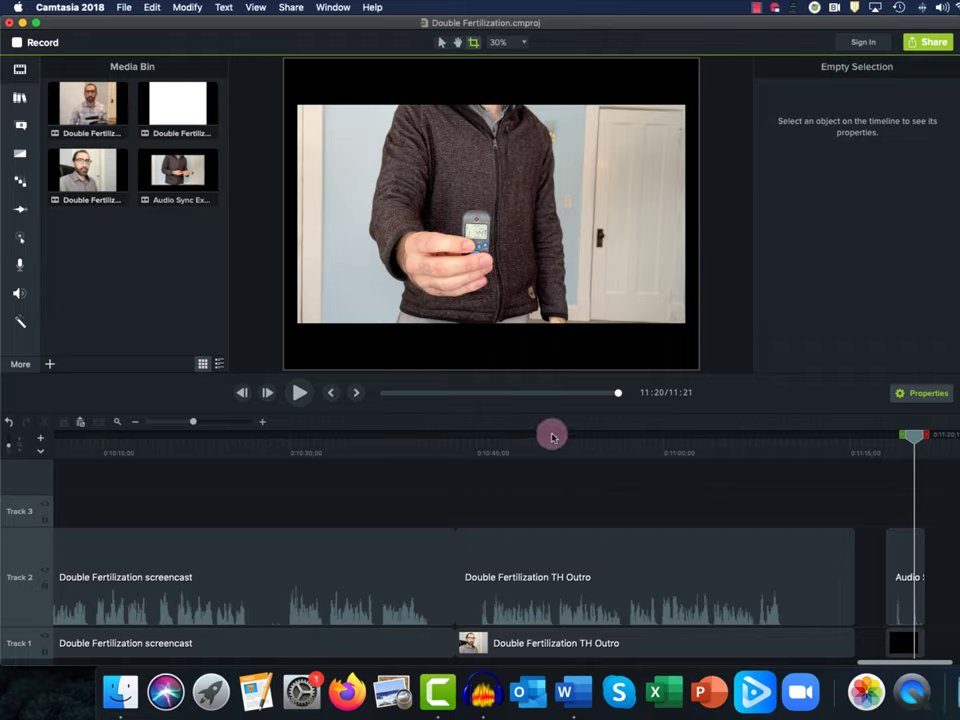
Compare the start of the first clap's waveform with its video frames in the Audio Sync Example, placing the playhead at 11:18;53
drag(874, 662, 902, 668)
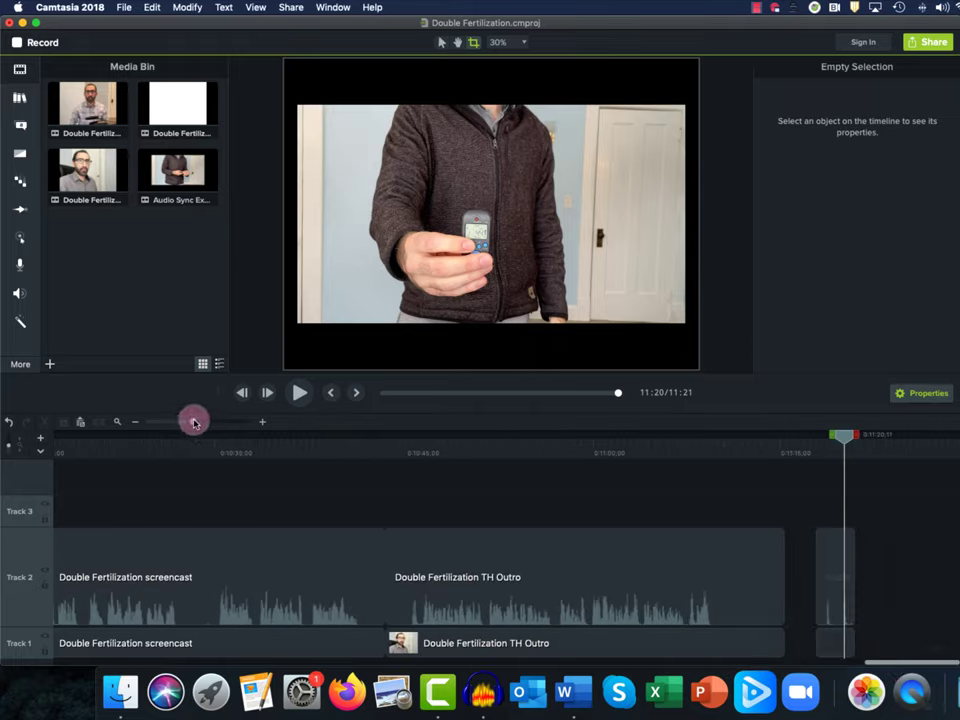
drag(194, 421, 226, 422)
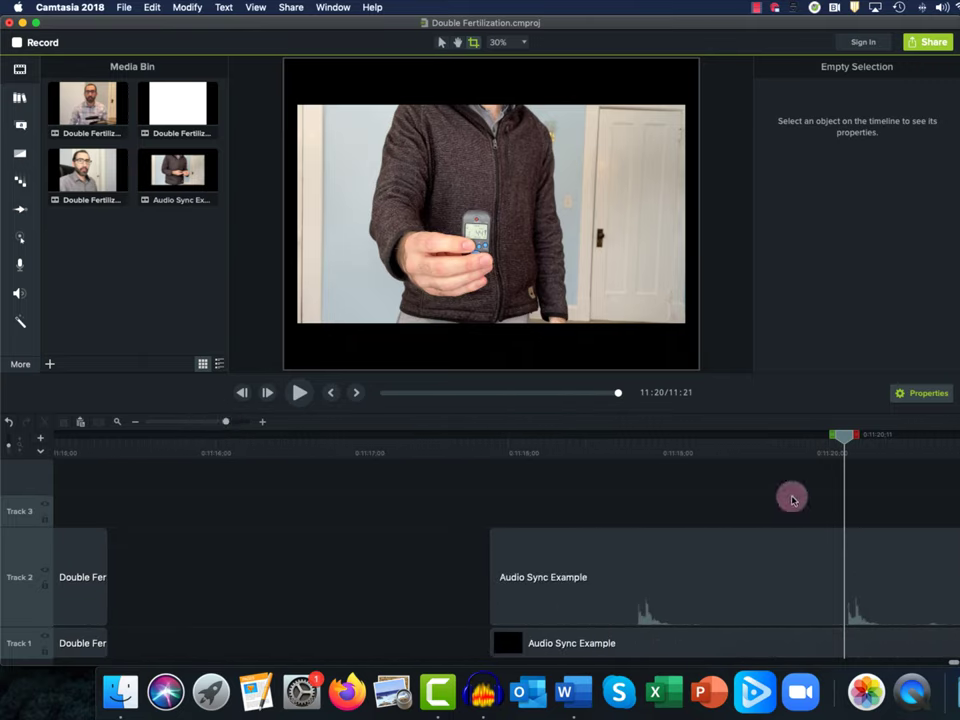
drag(840, 435, 640, 478)
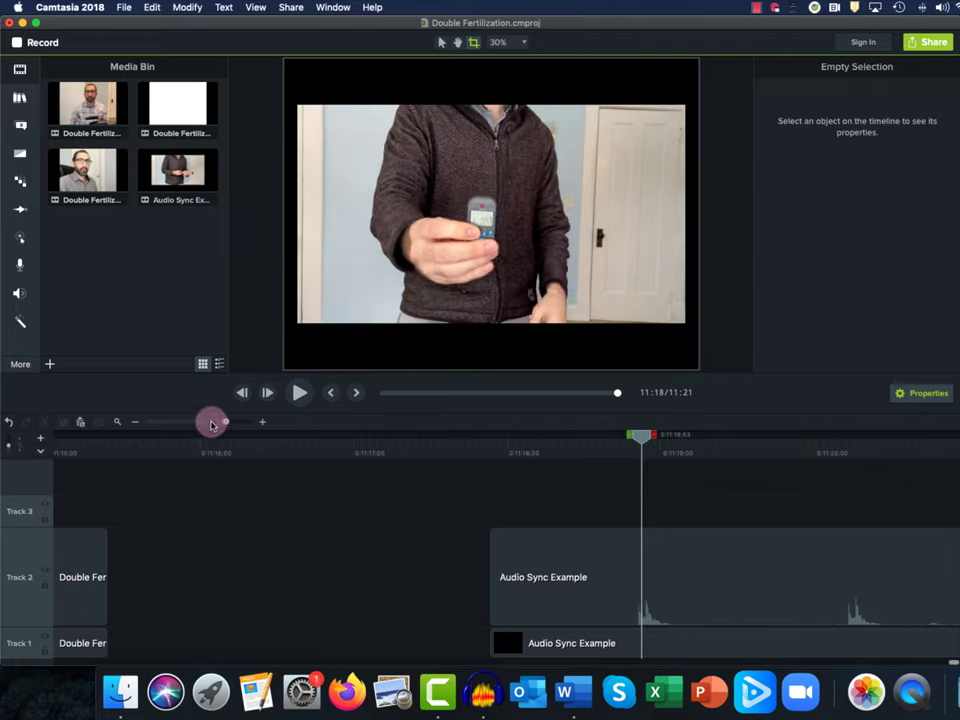
drag(223, 421, 254, 428)
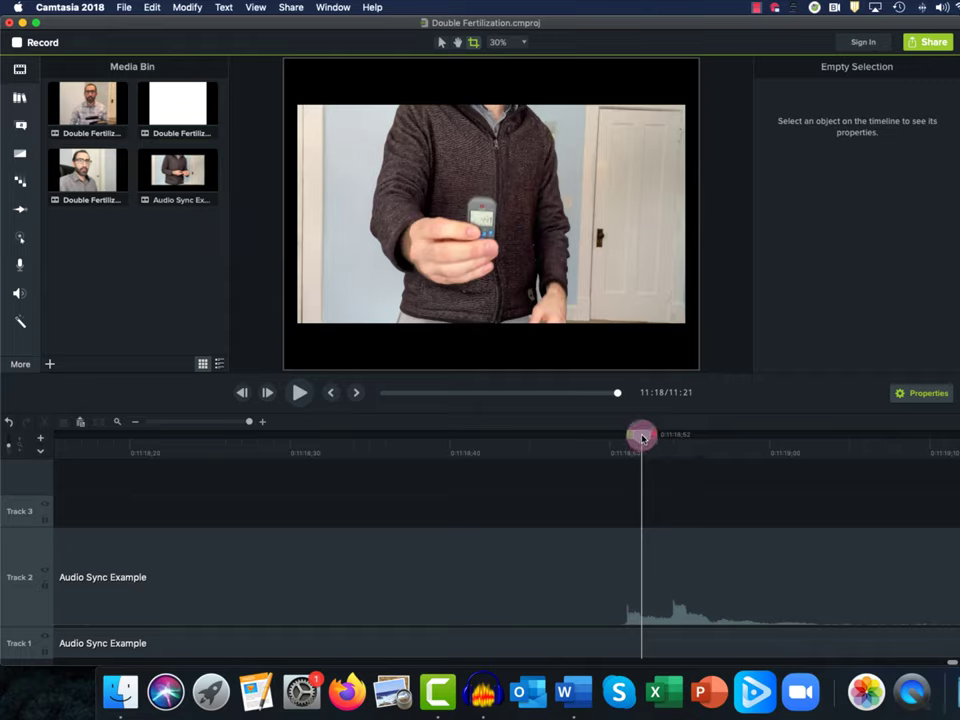
drag(641, 443, 636, 444)
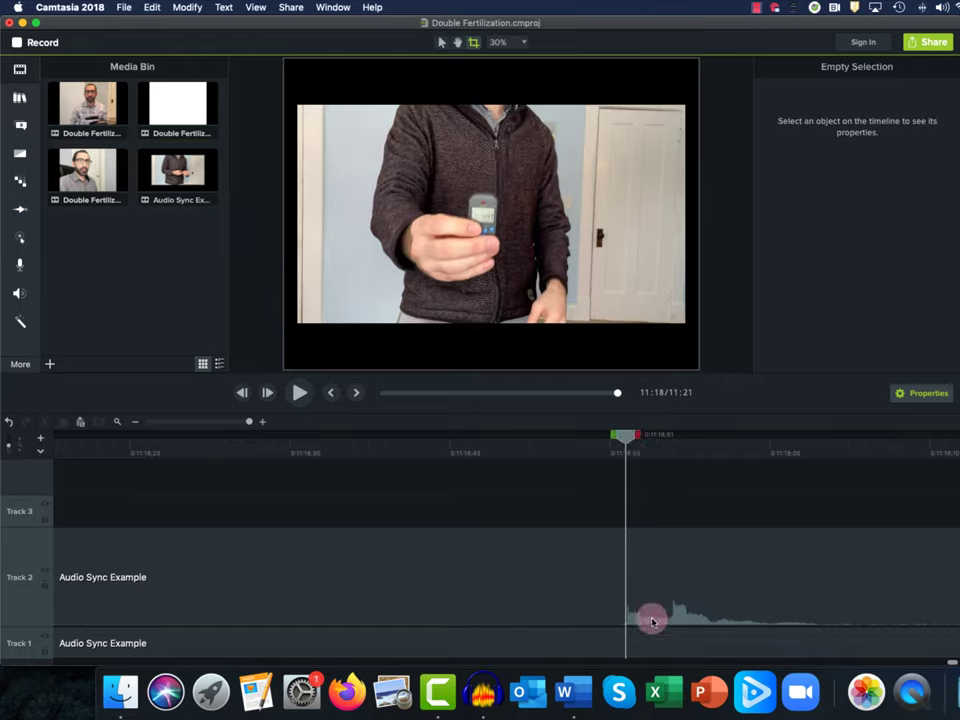
drag(626, 438, 603, 444)
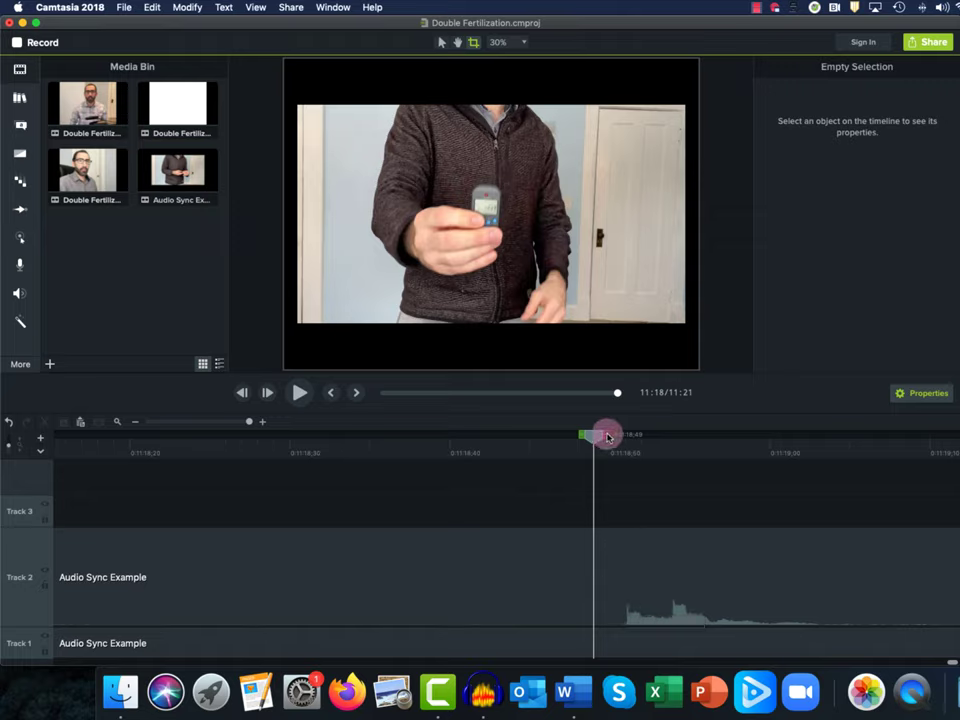
drag(607, 437, 635, 452)
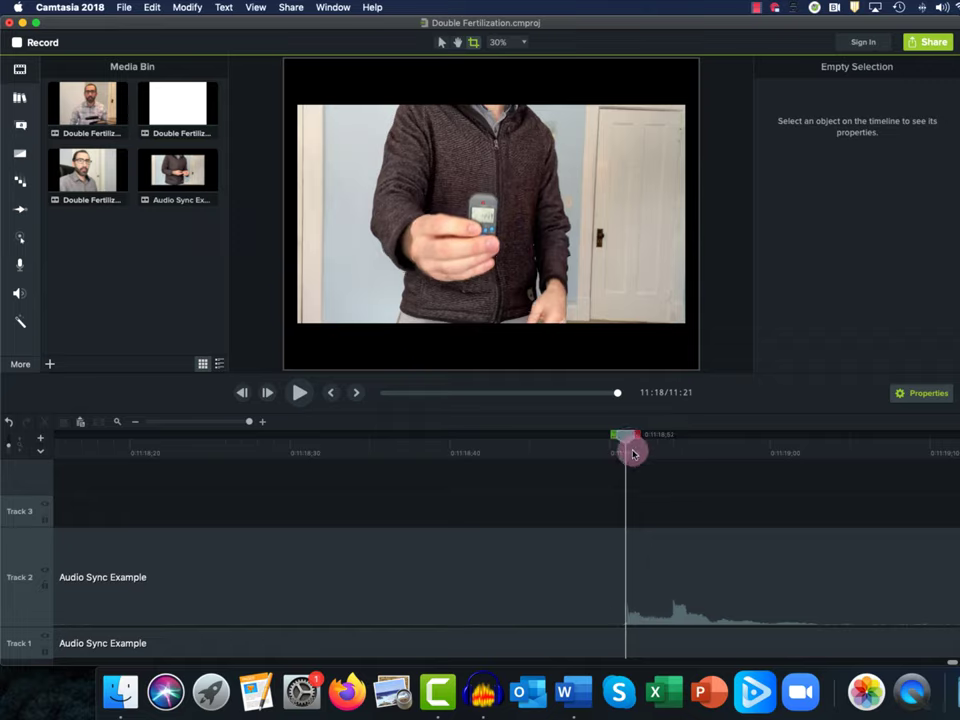
drag(633, 453, 667, 451)
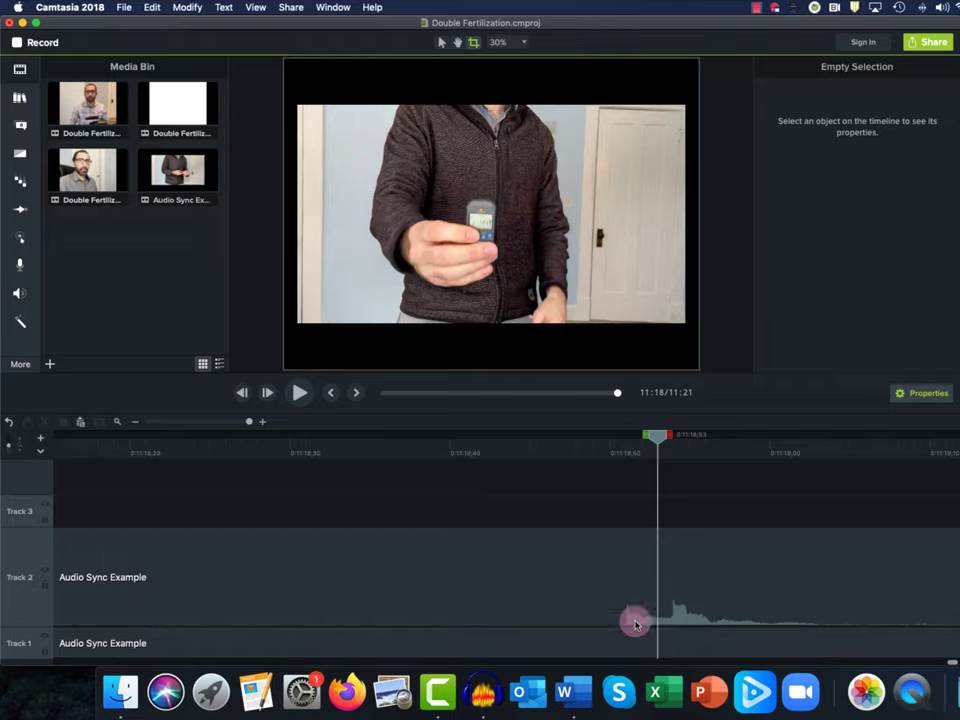
click(657, 435)
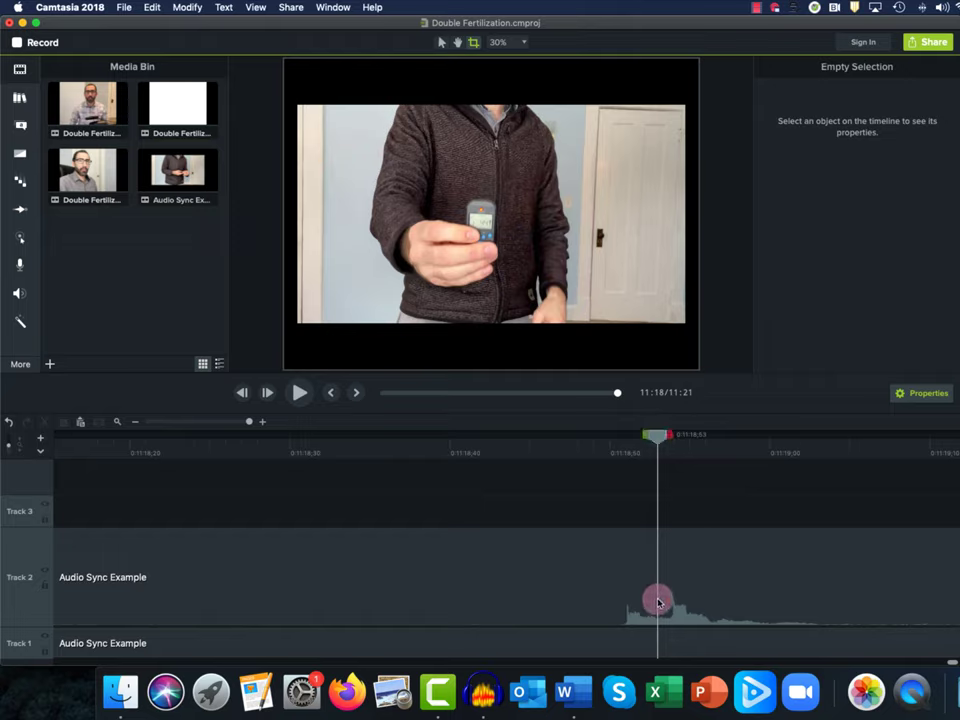
Shift the Audio Sync Example audio on Track 2 two frames later so the first clap starts at 11:18;53
click(594, 543)
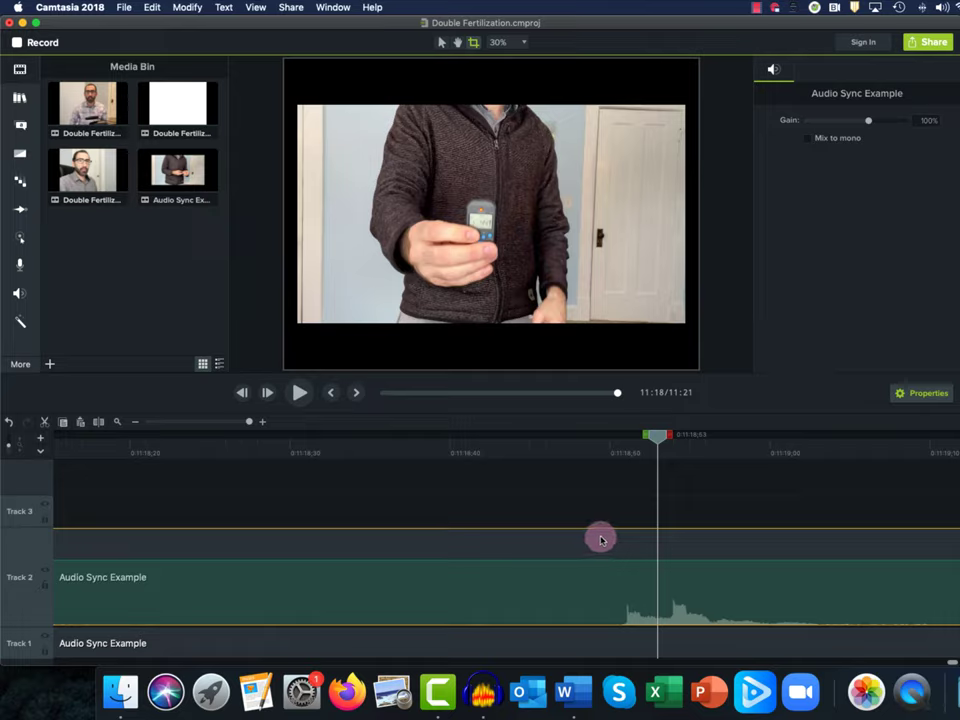
drag(601, 540, 620, 535)
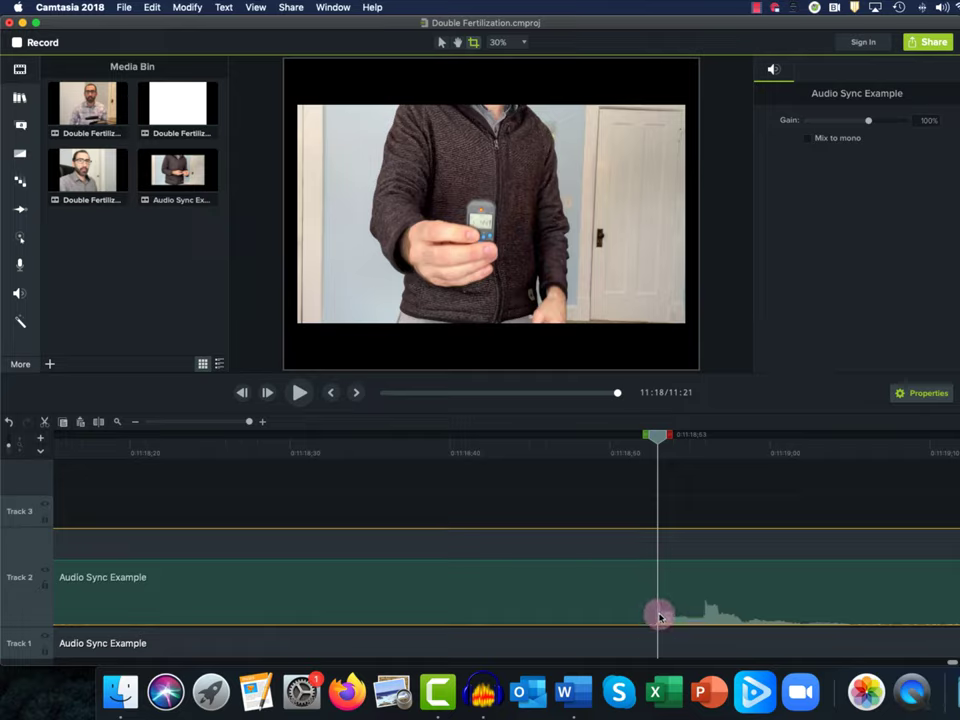
key(super+t)
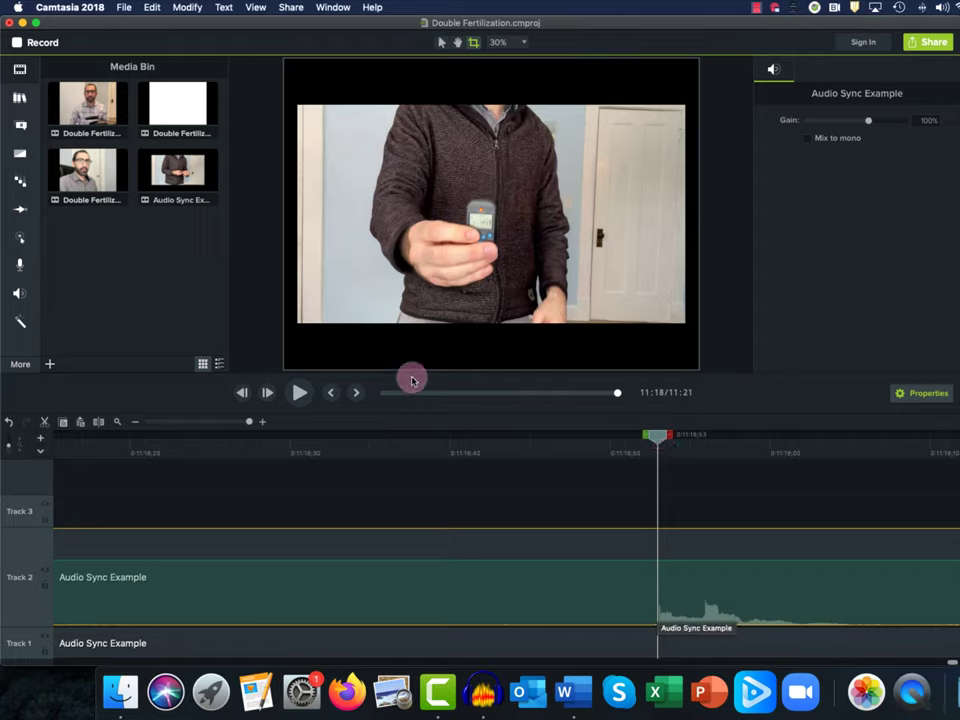
Play the Audio Sync Example from just before the first clap to near its end to check the shifted audio
click(215, 421)
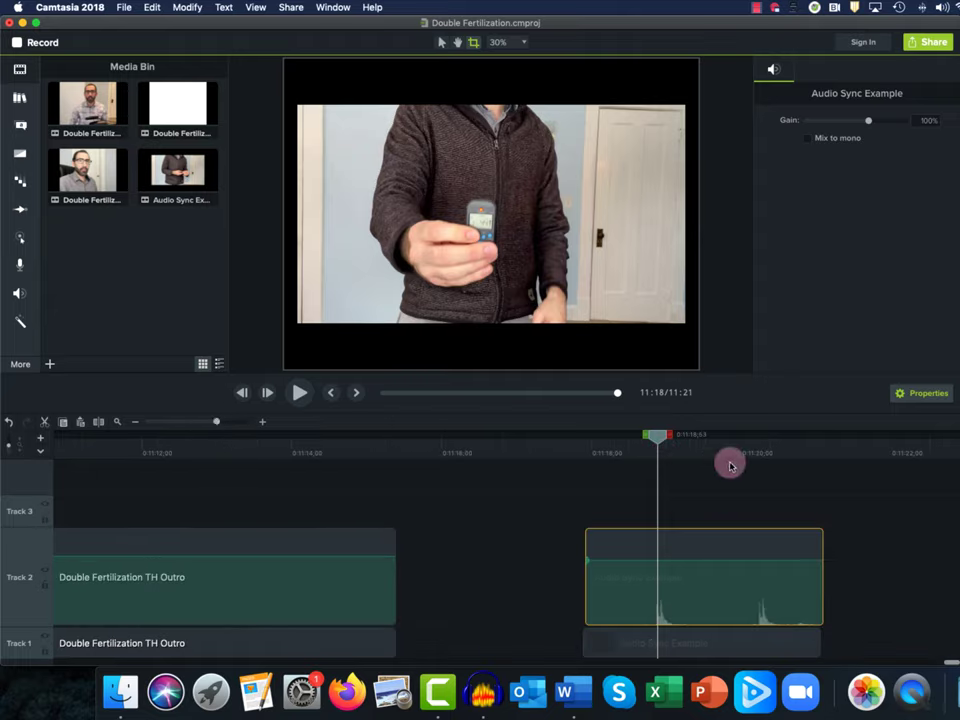
drag(649, 437, 617, 446)
click(297, 392)
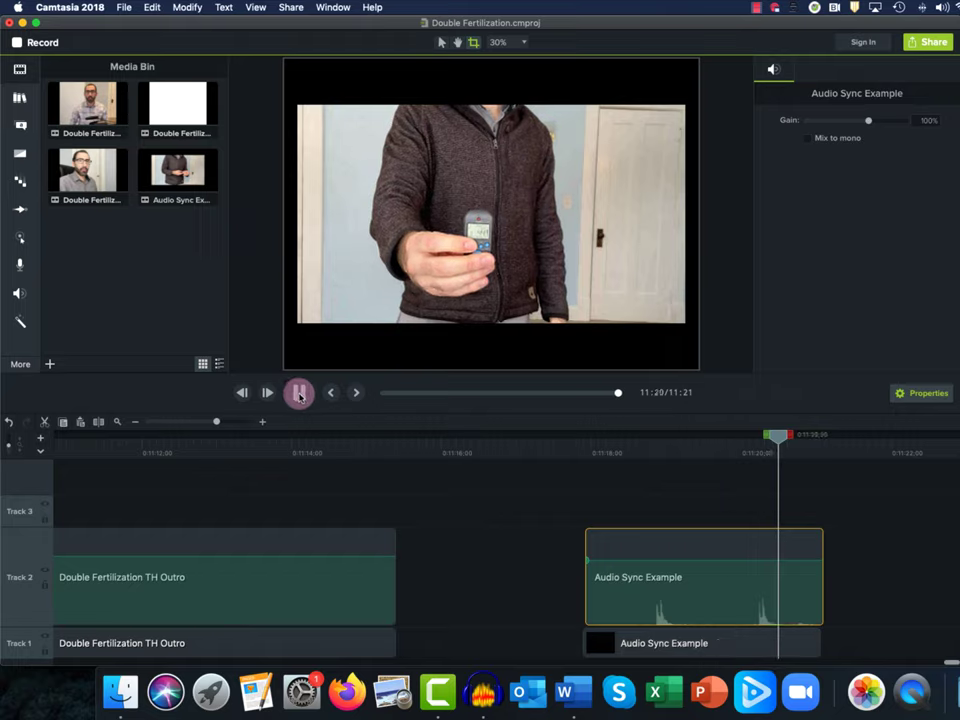
click(297, 392)
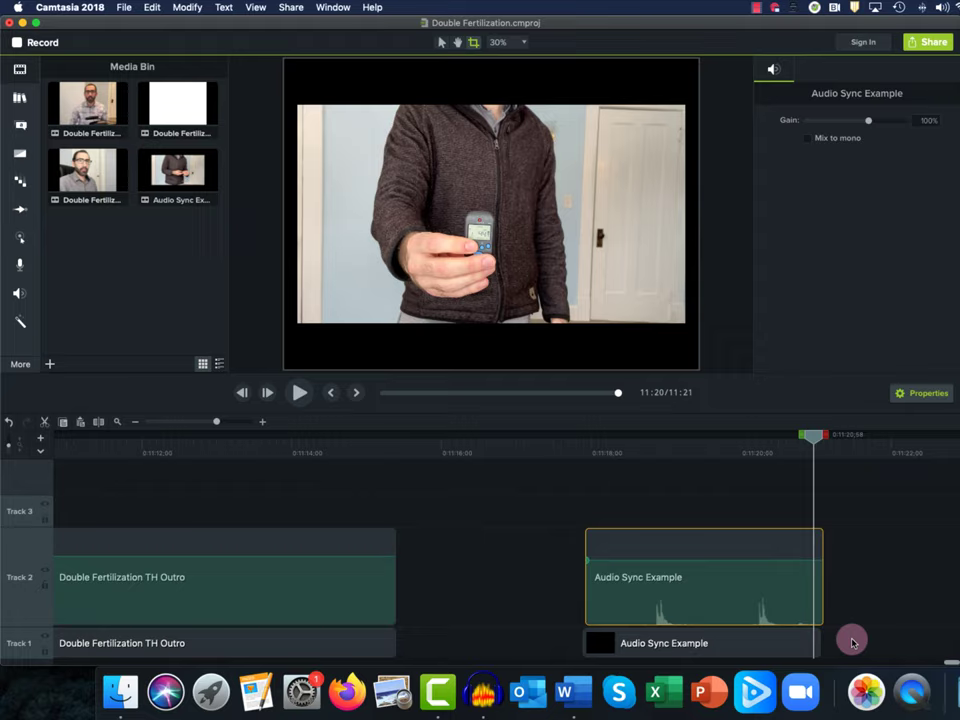
Delete the Audio Sync Example video and audio clips from Tracks 1 and 2 and move the playhead back to about 11:18
drag(851, 638, 604, 536)
key(Delete)
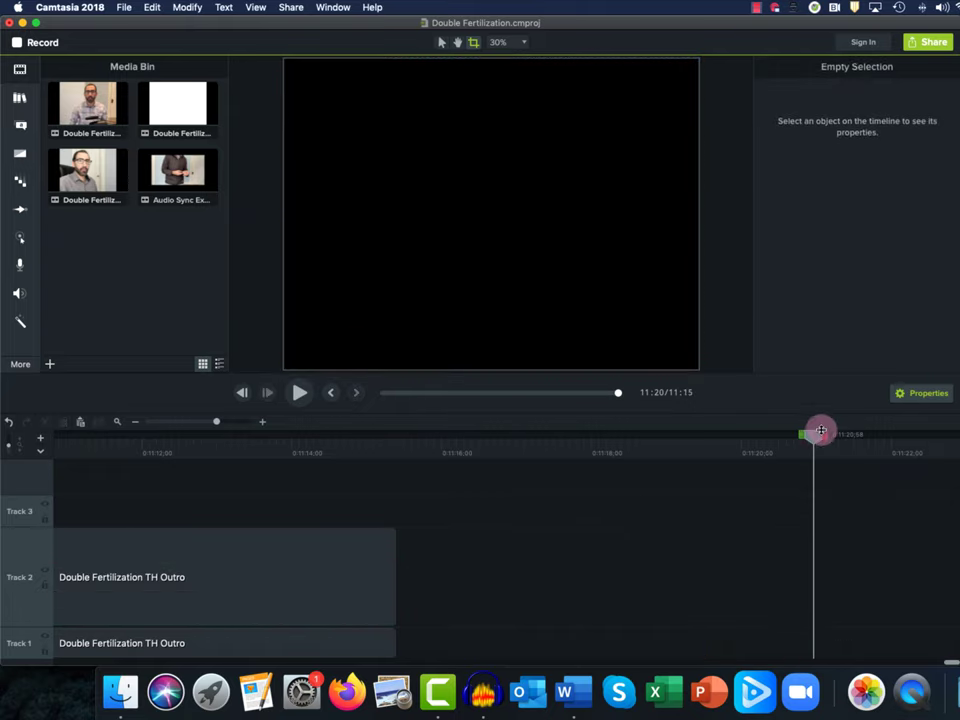
drag(814, 437, 589, 452)
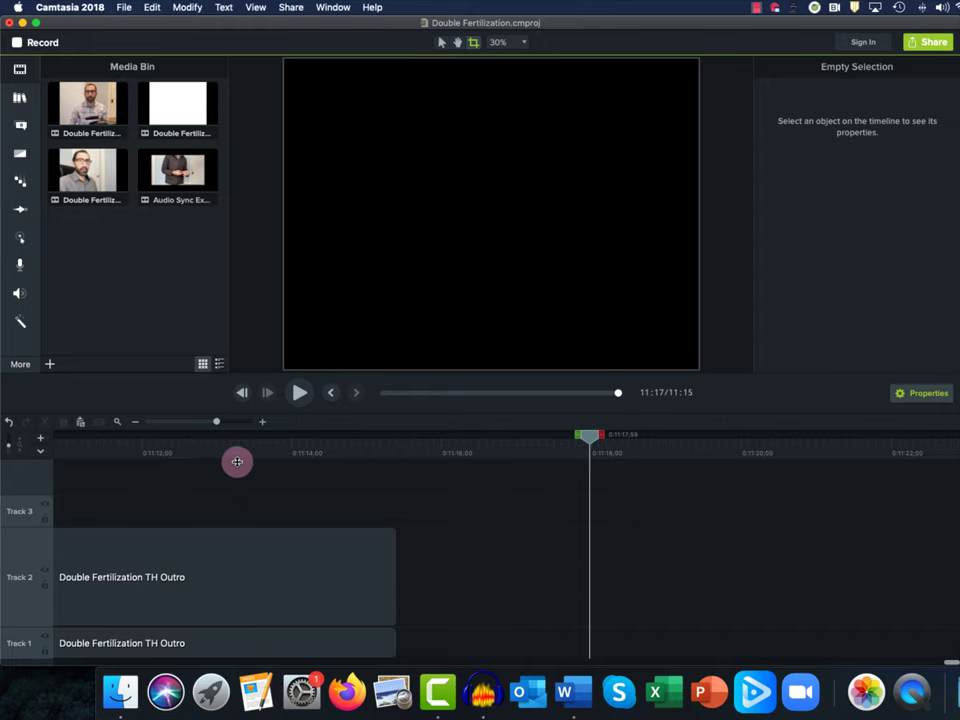
Switch to the Video Editing Guide in Word and highlight "Export audio" in item 6 of section B
key(super+Tab)
key(super+Tab)
key(super+Tab)
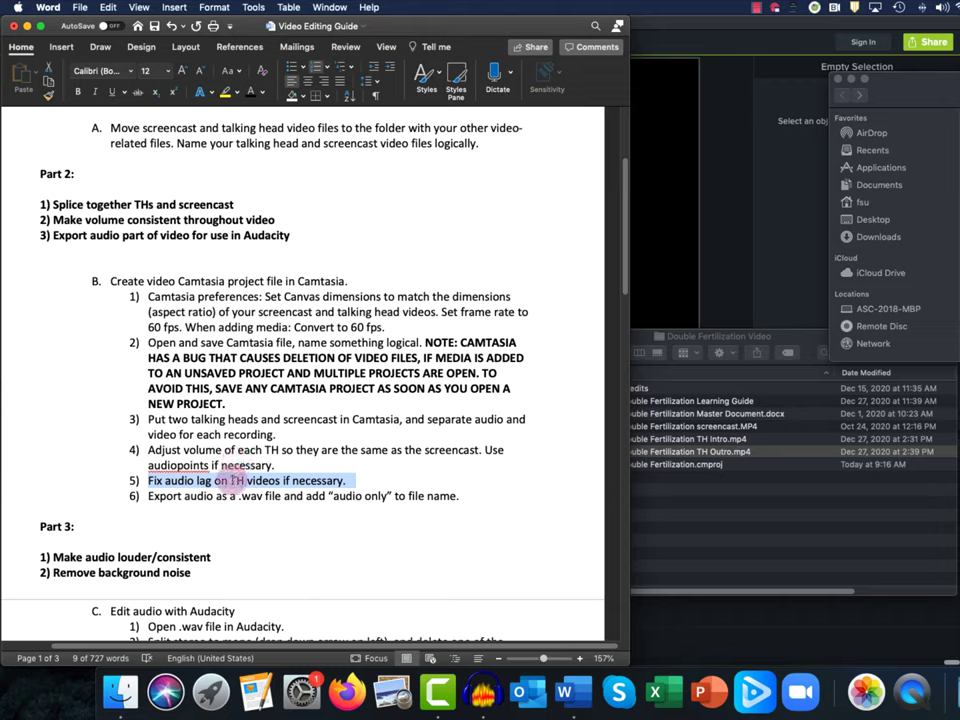
click(149, 495)
drag(149, 495, 209, 497)
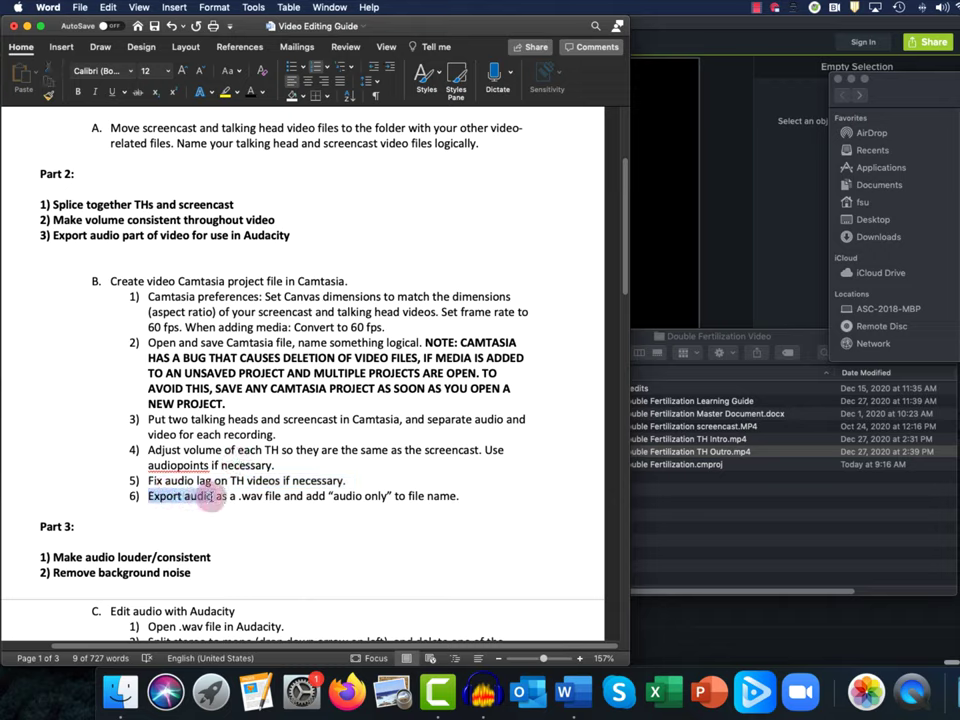
drag(209, 497, 220, 497)
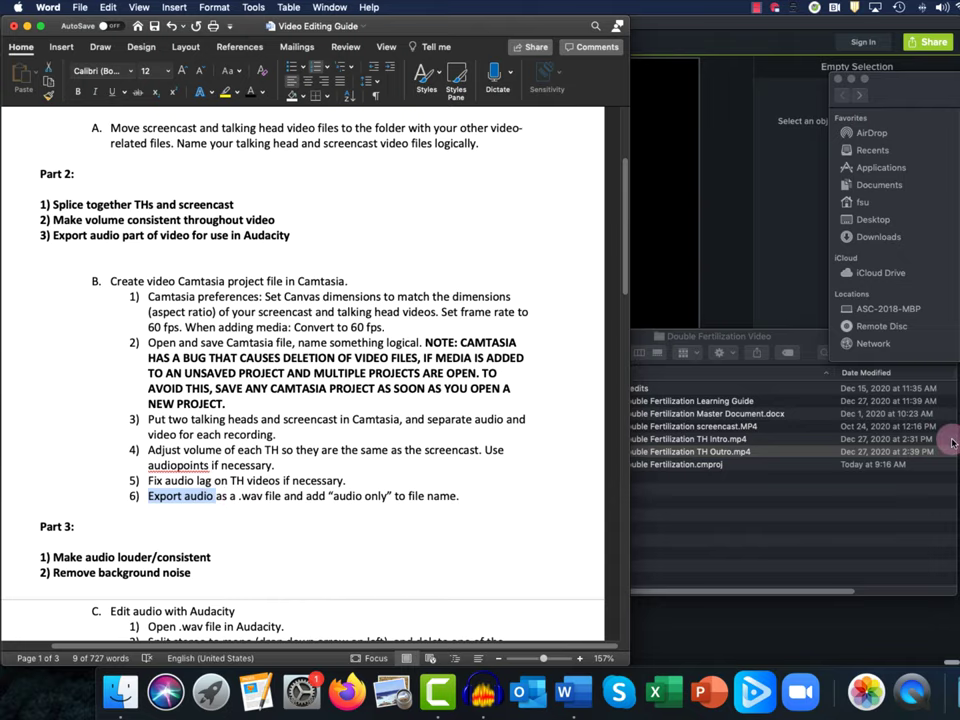
Move the Camtasia playhead into the TH Outro at about 10:50 and return to the Word guide to read the audio export and Audacity instructions
click(765, 230)
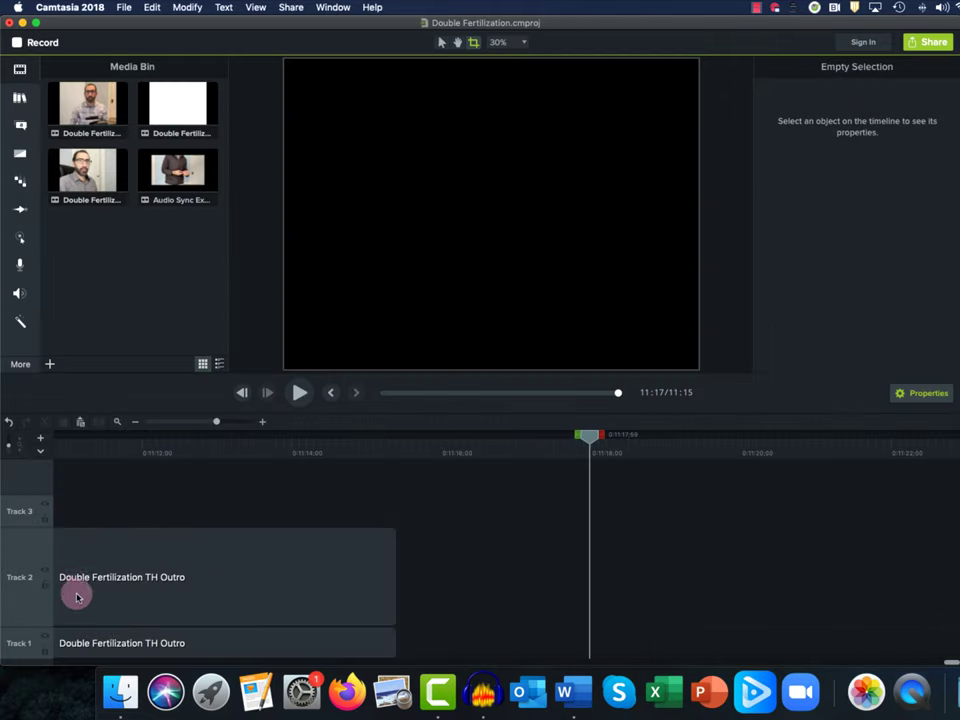
drag(594, 445, 380, 517)
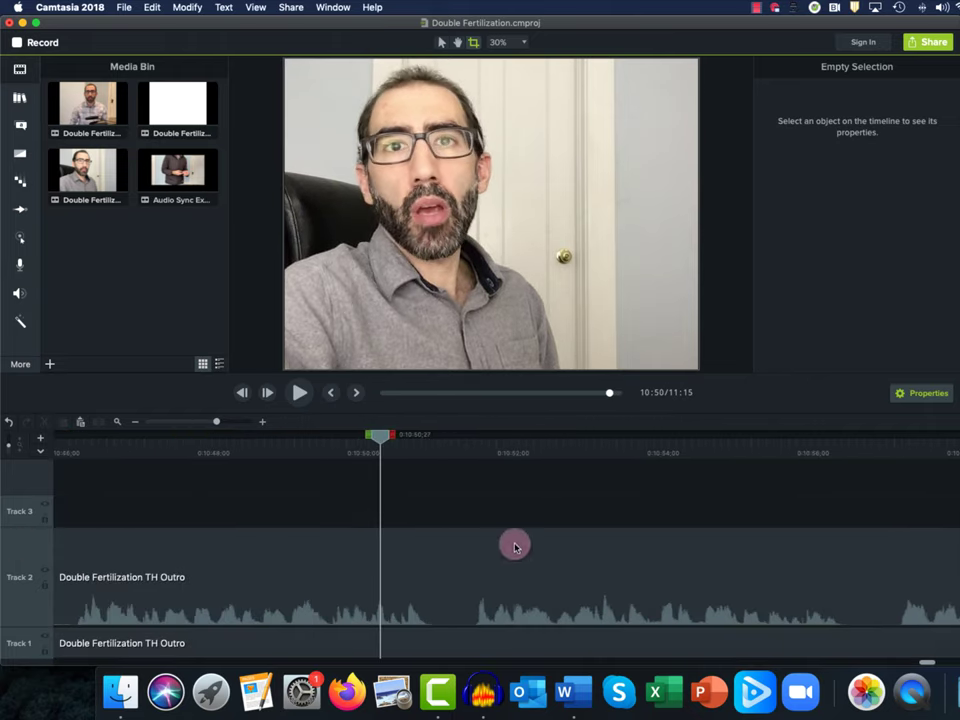
key(super+Tab)
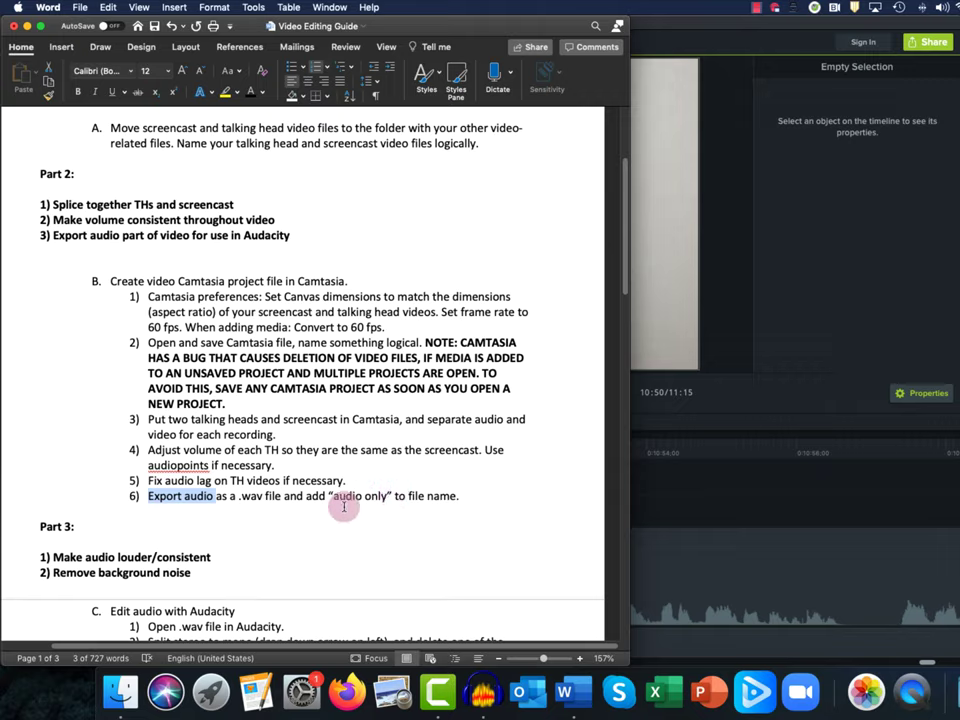
scroll(226, 318, down, 2)
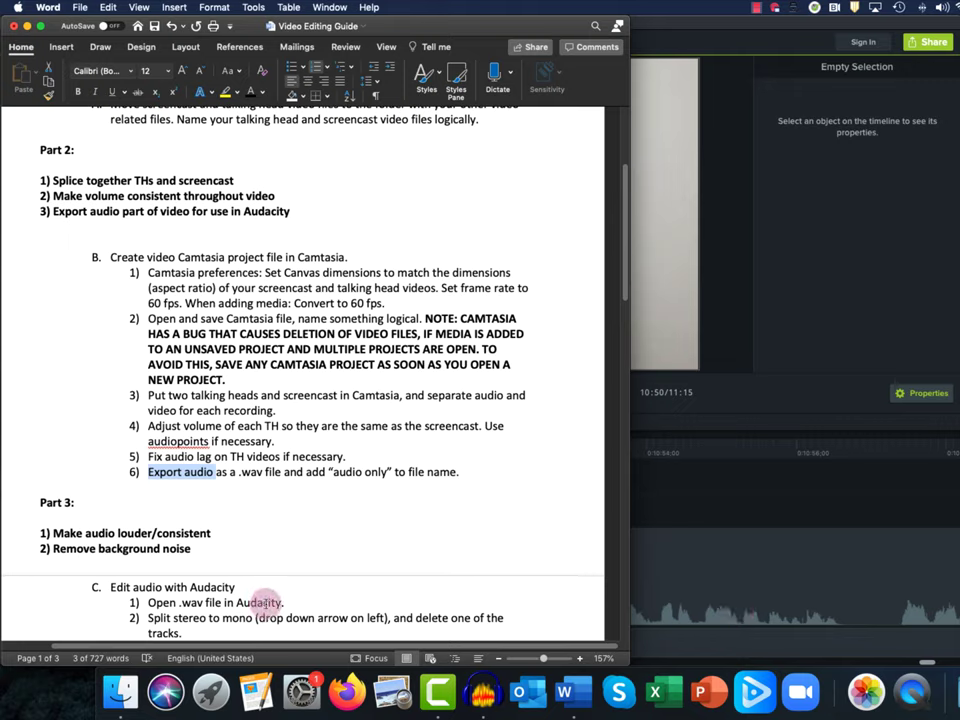
Switch to Camtasia and set up an audio-only export of the Double Fertilization project in Wave (.wav) format
click(665, 224)
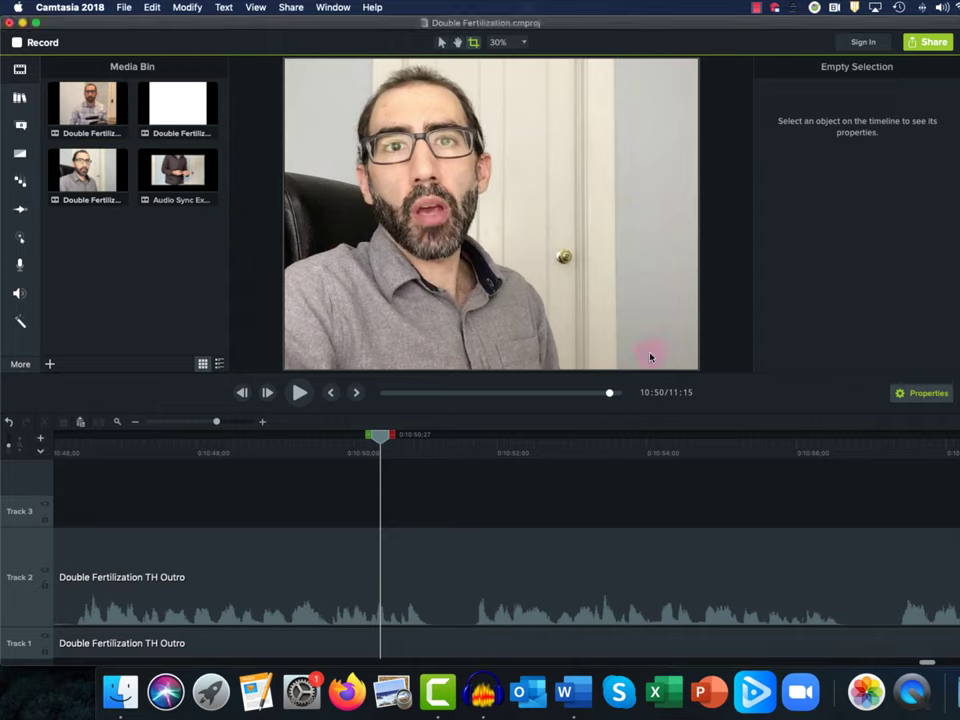
drag(375, 435, 300, 429)
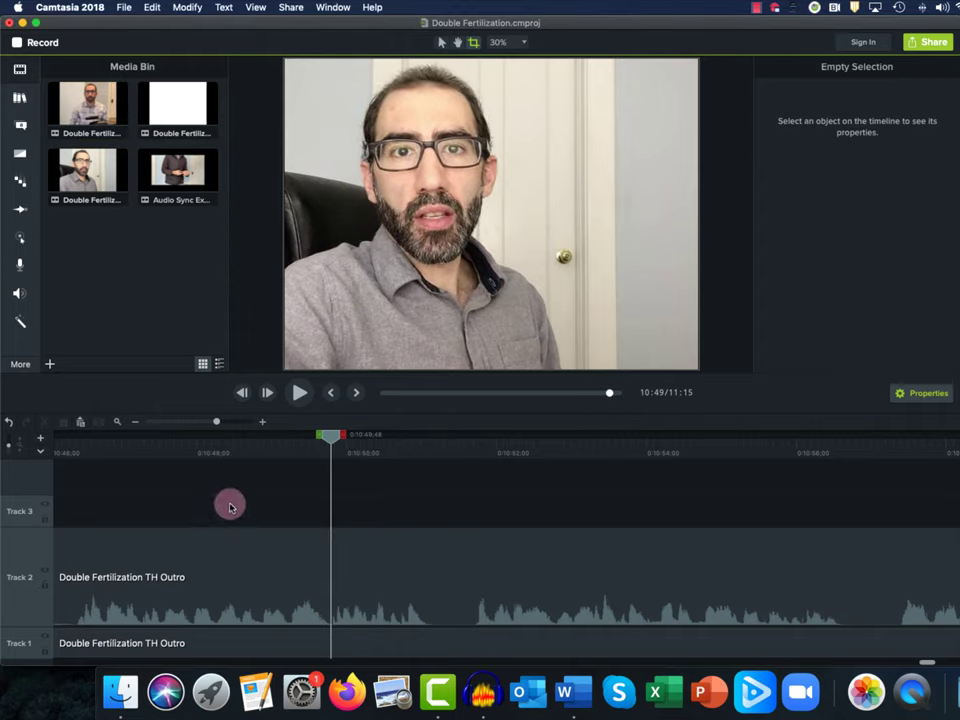
click(290, 8)
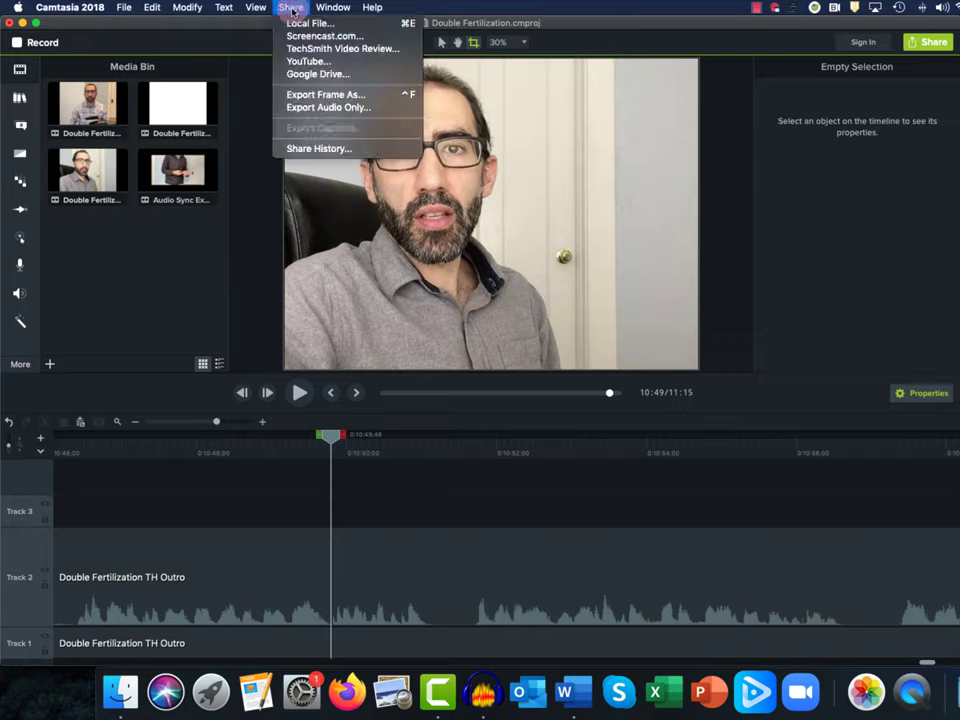
click(302, 108)
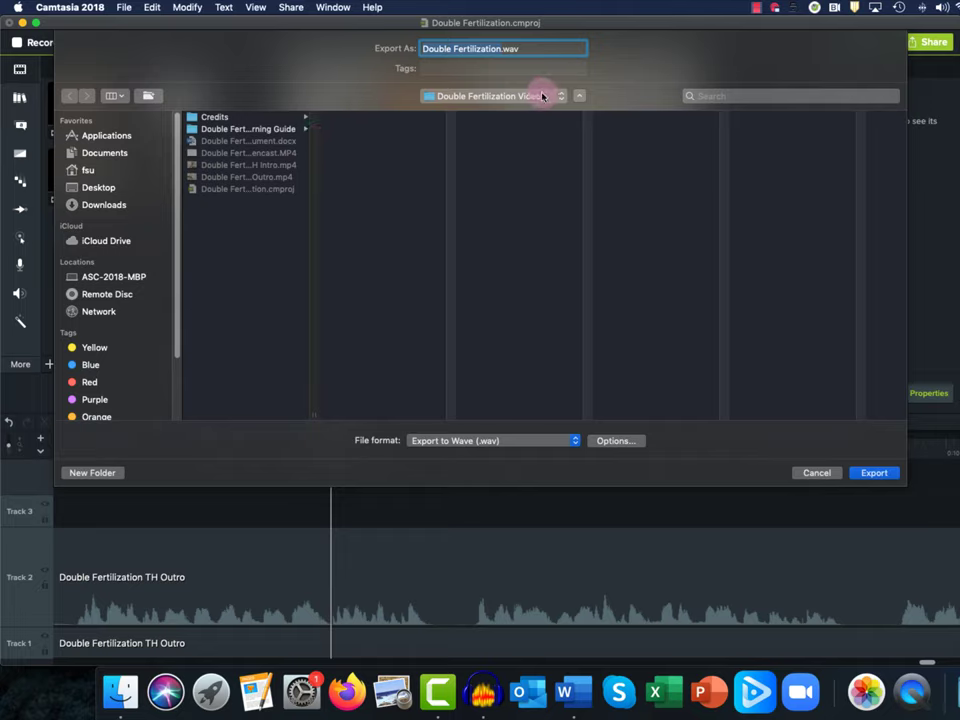
click(497, 441)
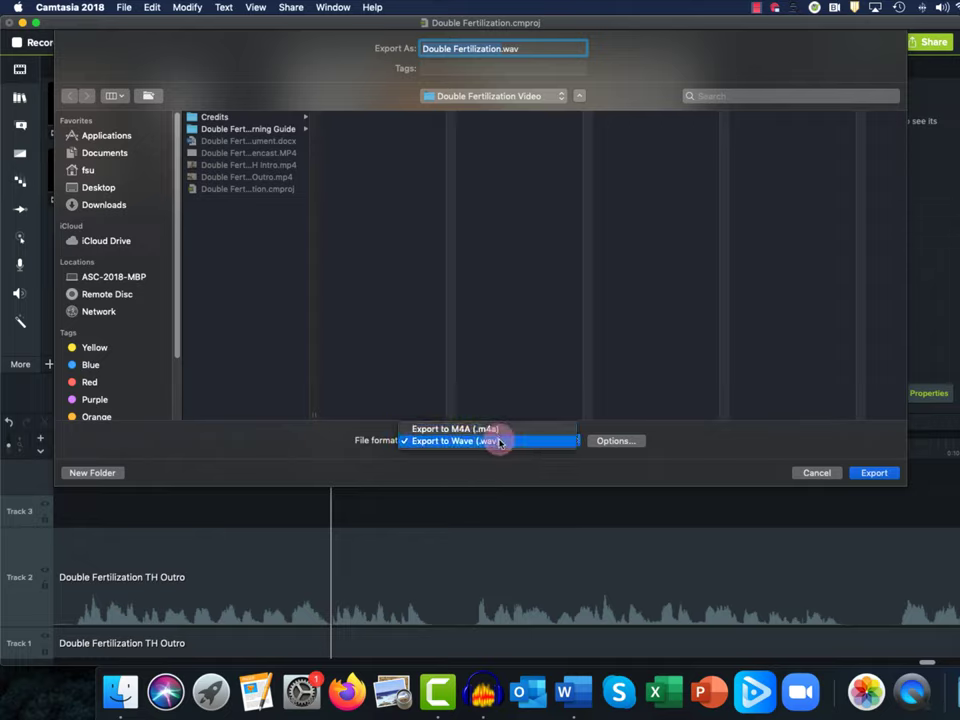
click(500, 442)
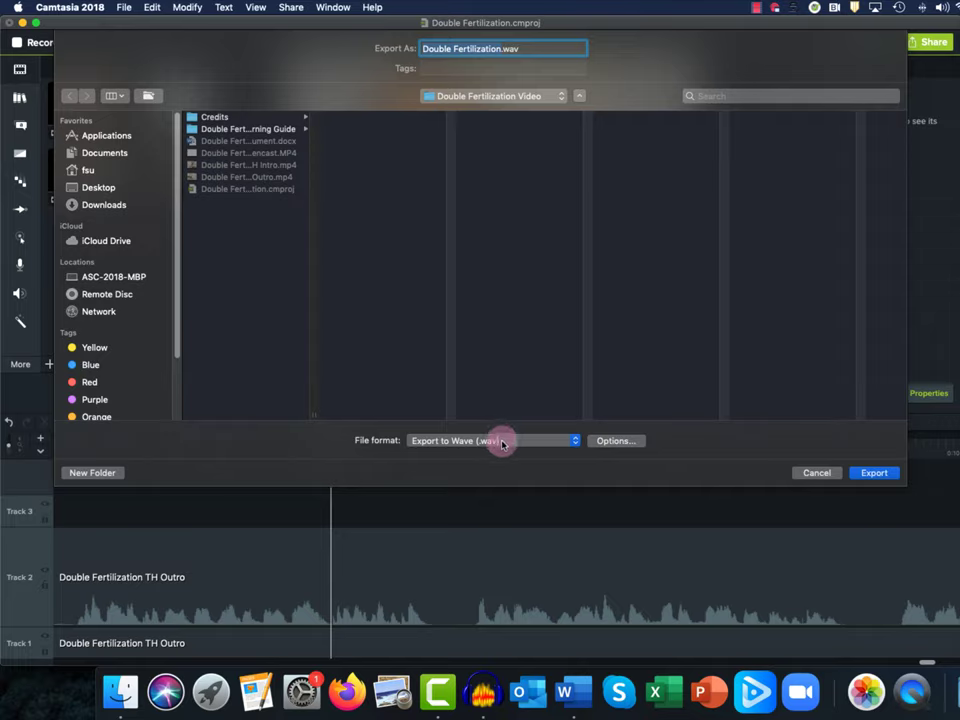
Export the audio as "Double Fertilization audio only.wav" to the Double Fertilization Video folder and reveal the file in Finder
double_click(514, 49)
click(504, 49)
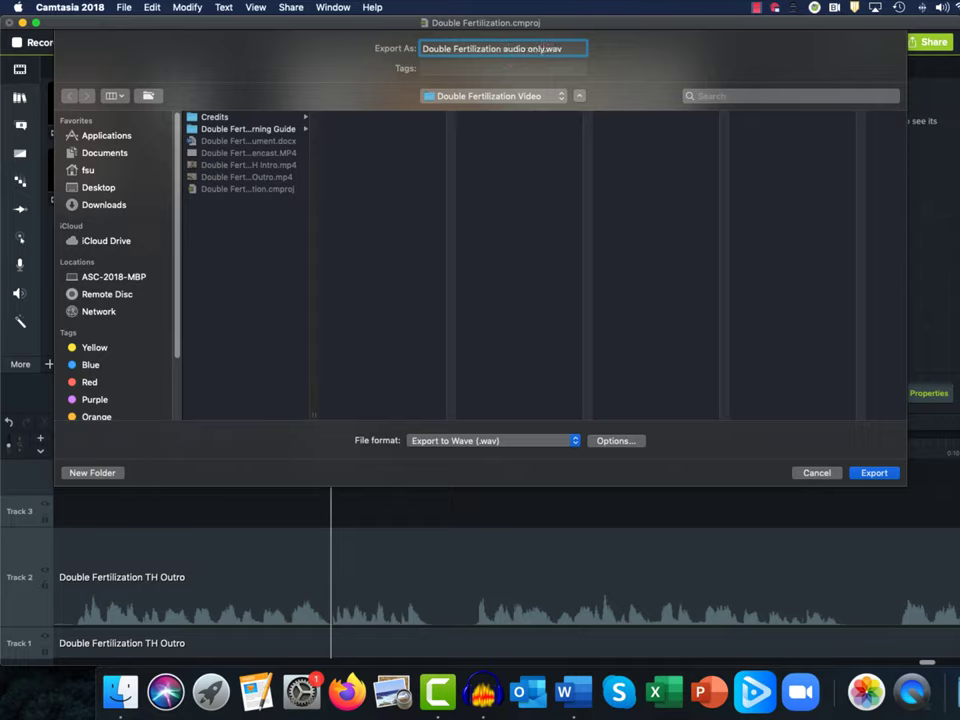
click(500, 49)
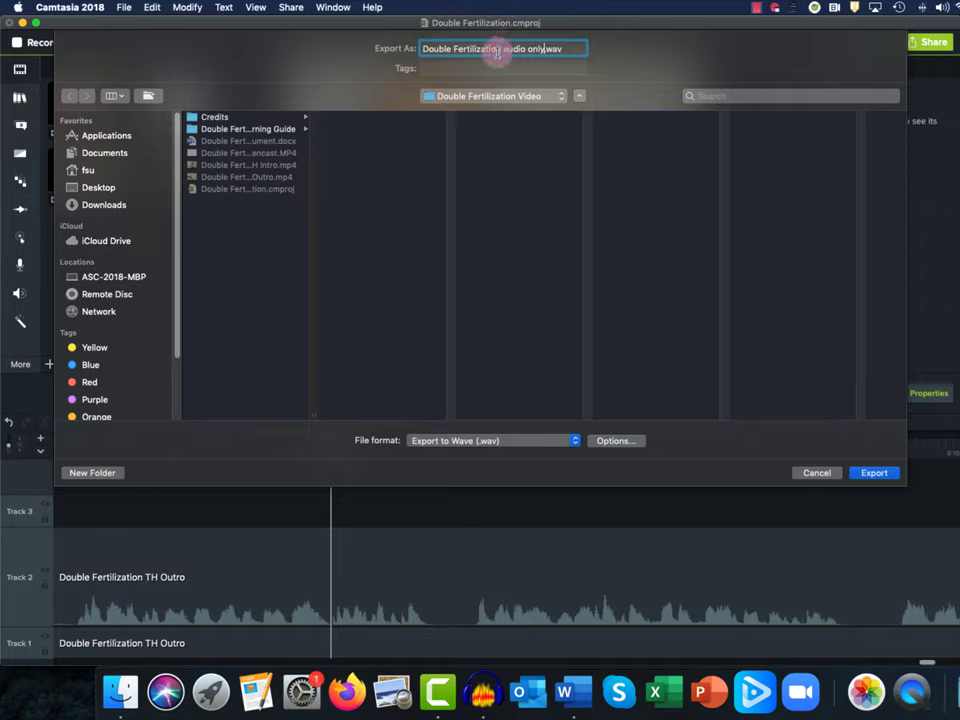
click(873, 475)
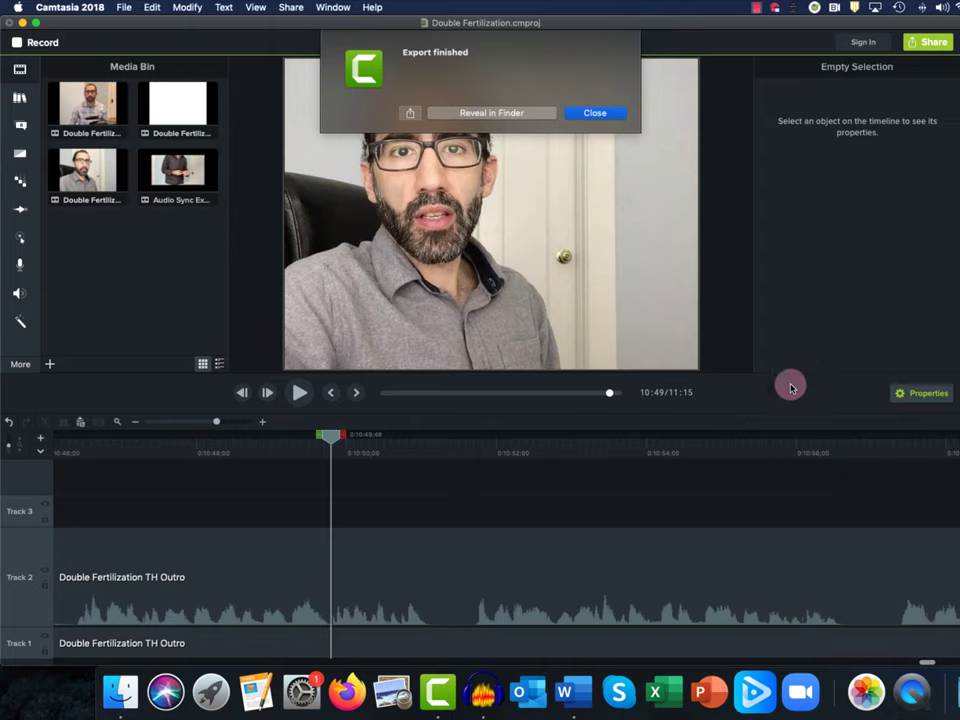
click(499, 114)
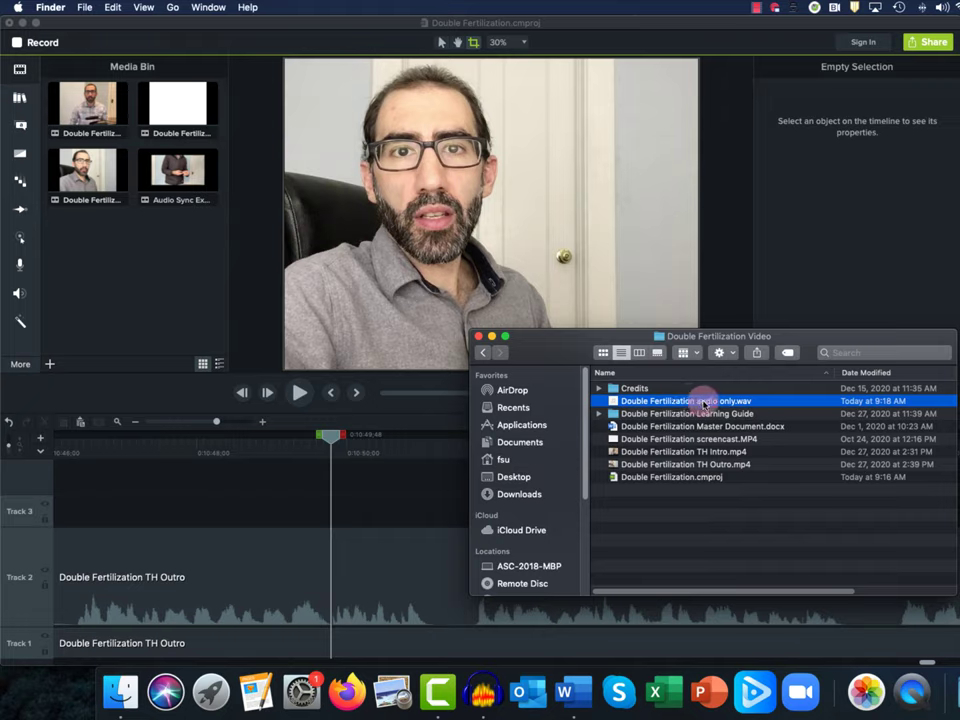
Switch to the Video Editing Guide in Word and read the Part 3 goals and the Audacity instructions in section C
key(super+Tab)
key(super+Tab)
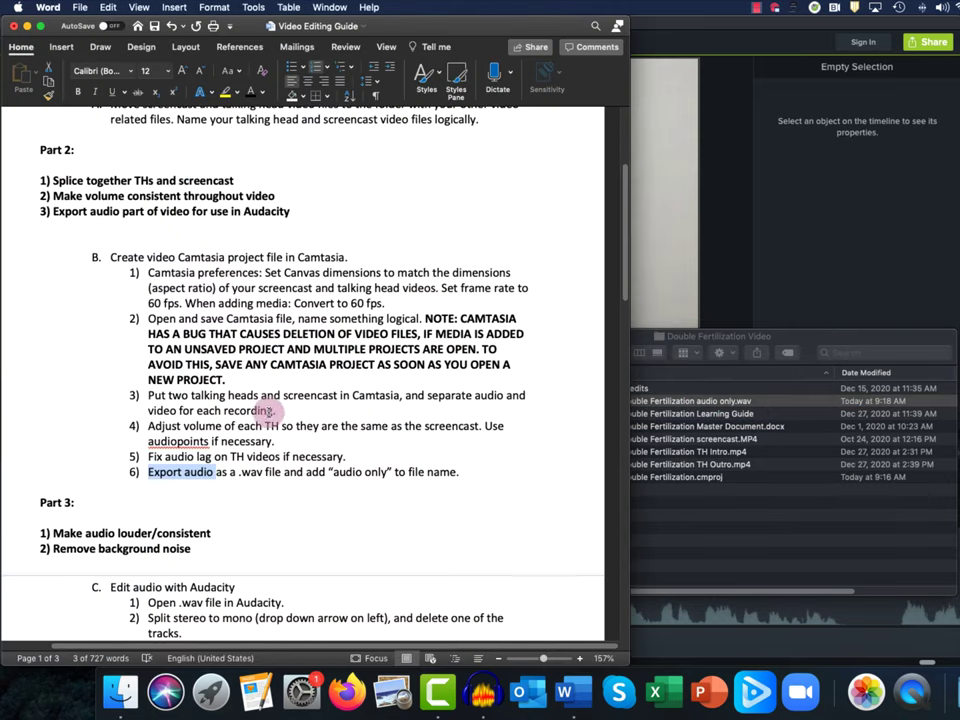
drag(40, 368, 203, 409)
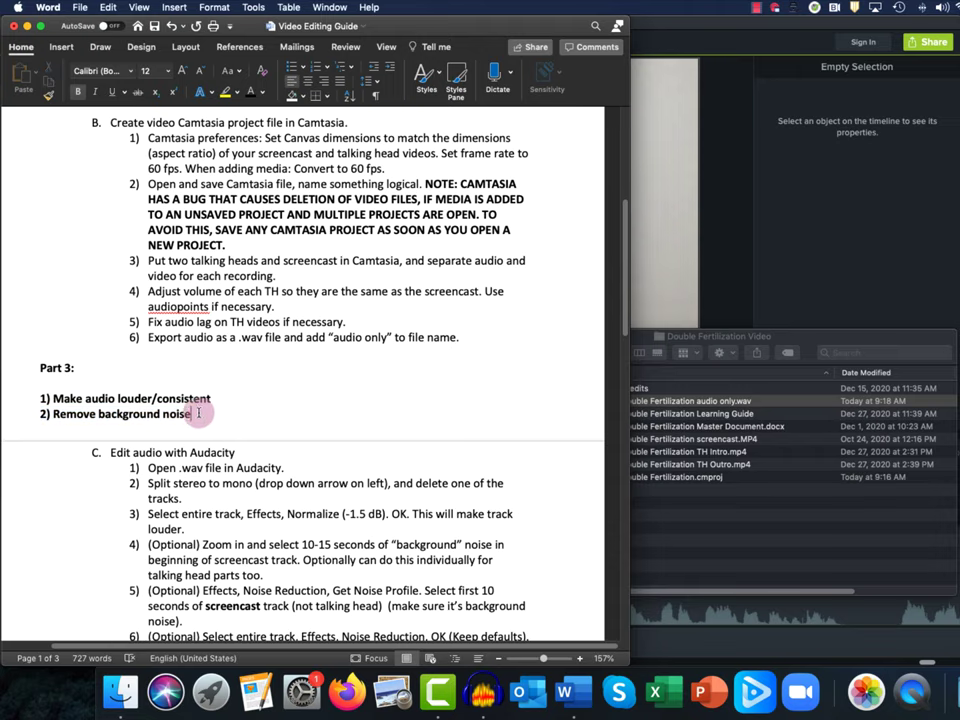
click(210, 411)
scroll(170, 410, down, 2)
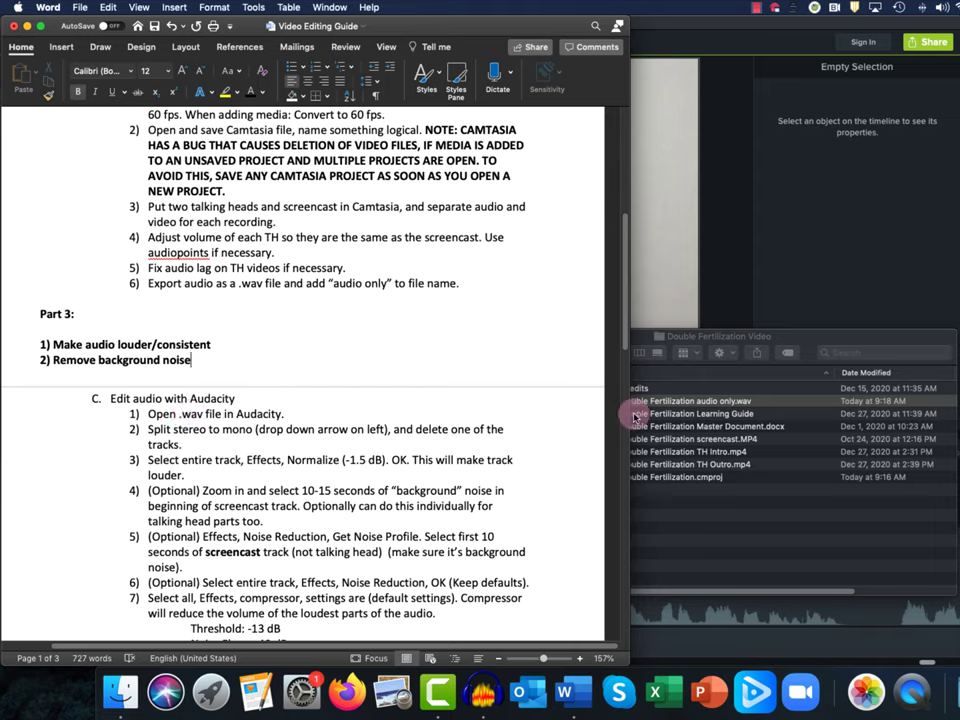
Switch to Finder and open "Double Fertilization audio only.wav" in Audacity
click(800, 336)
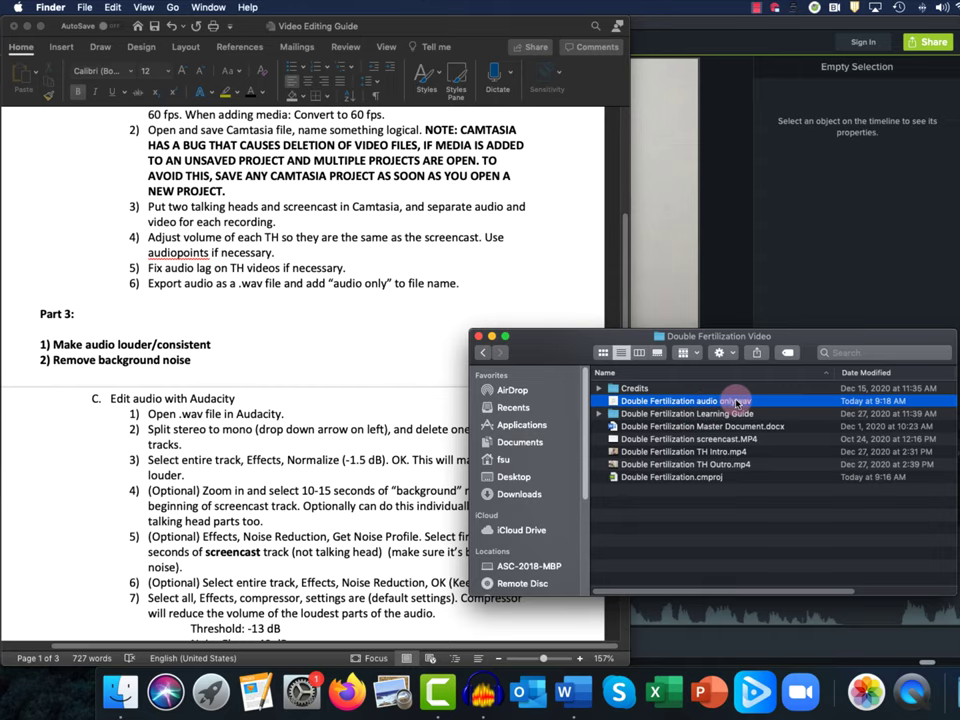
drag(737, 403, 481, 697)
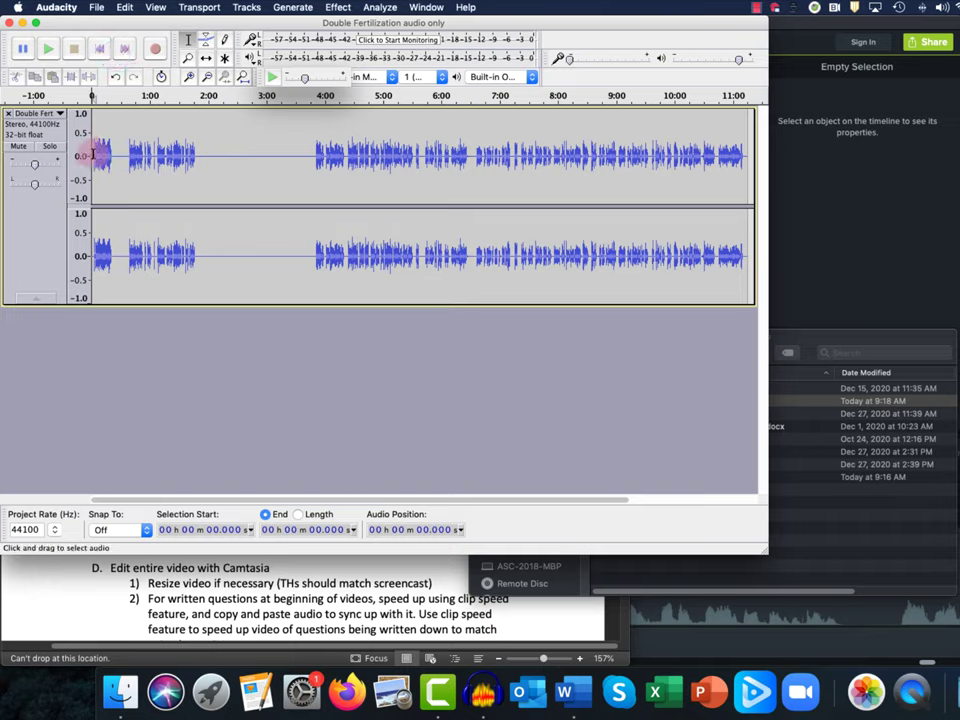
Examine the stereo waveform over the full track and close up around the 39-second mark
drag(93, 155, 748, 160)
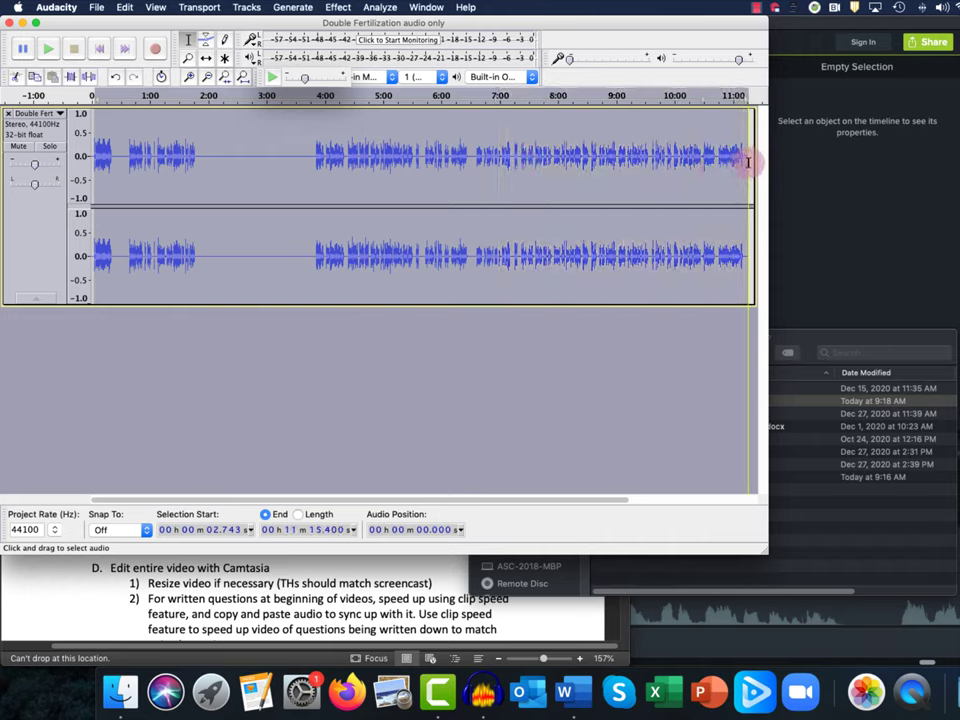
click(196, 150)
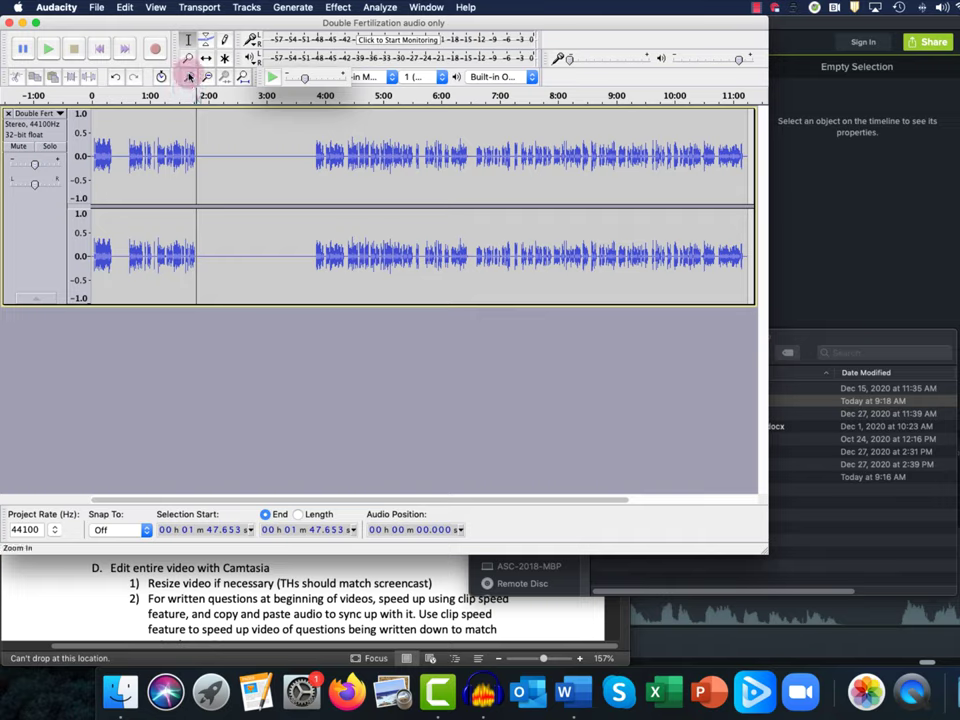
click(130, 162)
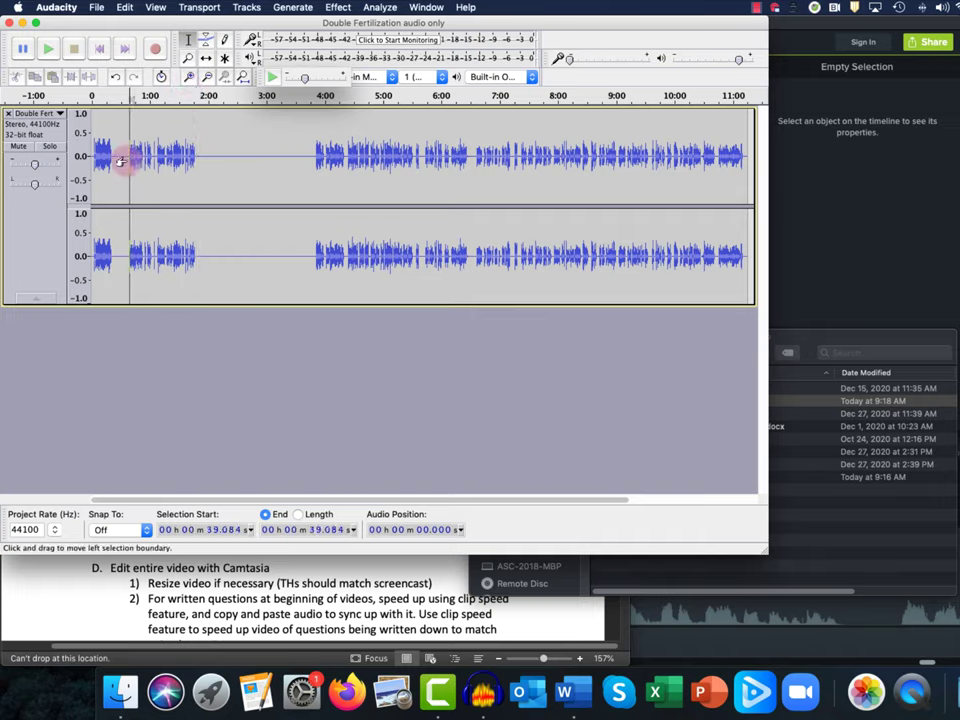
click(189, 77)
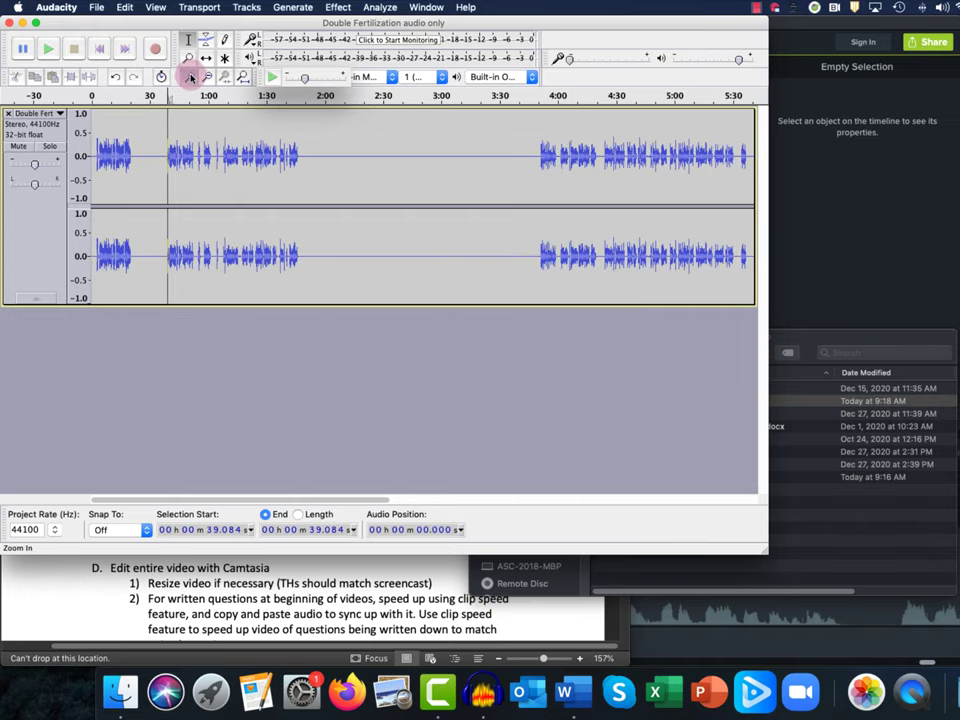
click(189, 77)
click(190, 77)
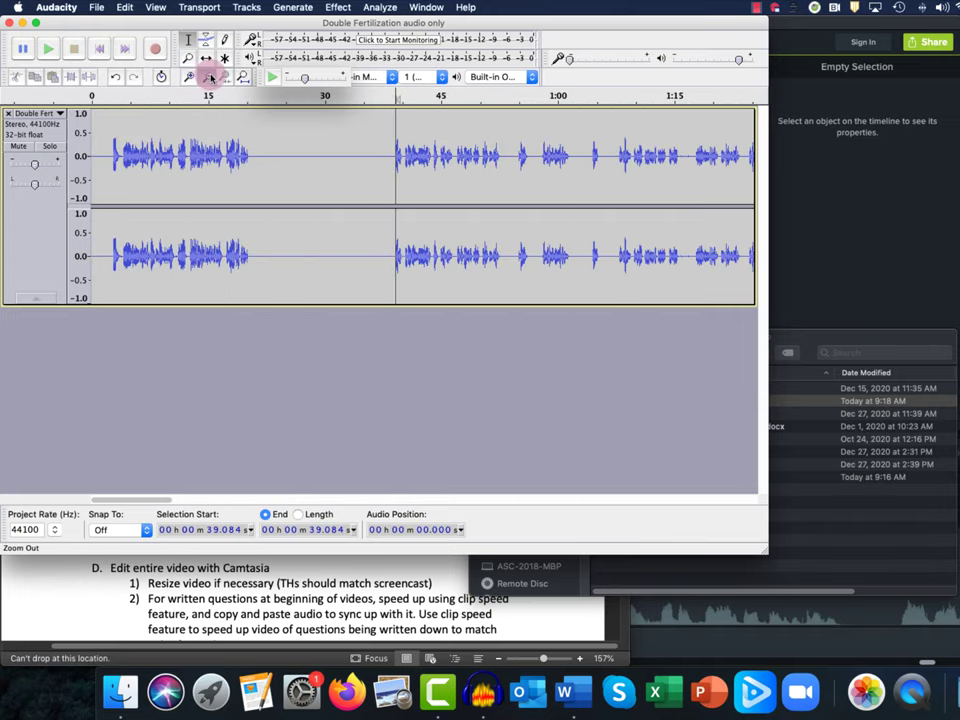
click(207, 77)
click(207, 77)
click(207, 77)
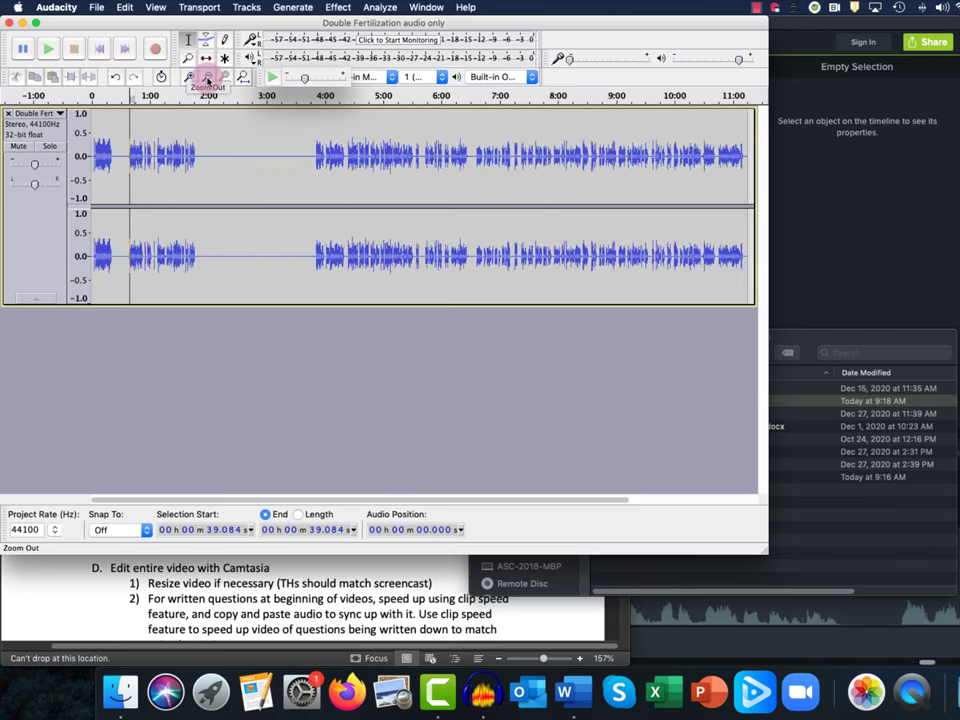
Compare the waveform's amplitude at compressed and enlarged vertical scales, finishing with the range from -1.0 to 1.0
shift+click(79, 156)
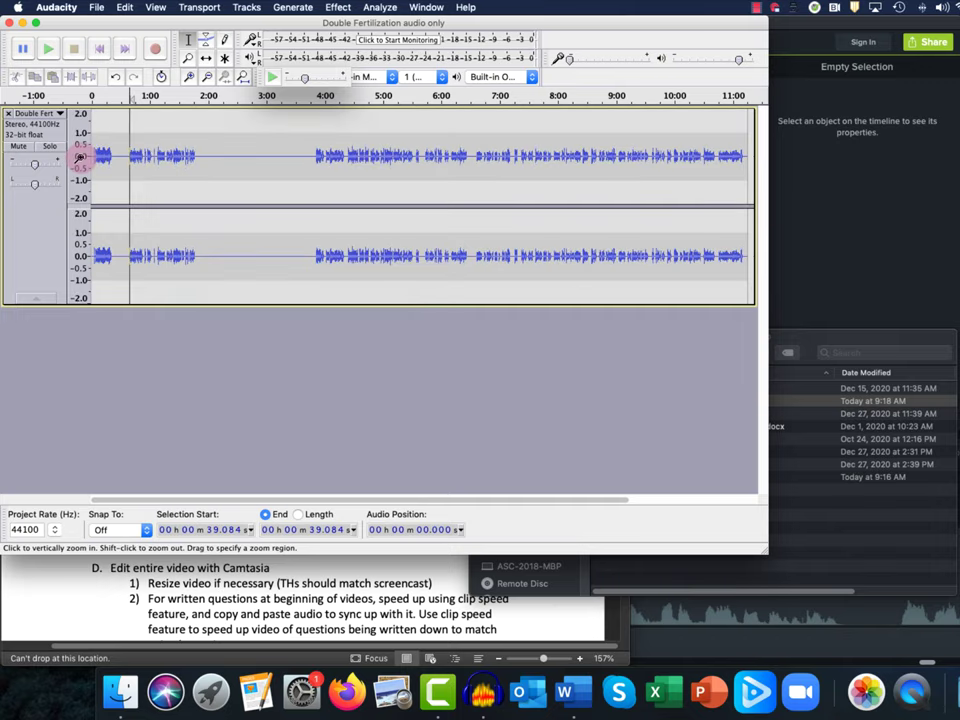
click(79, 156)
click(79, 157)
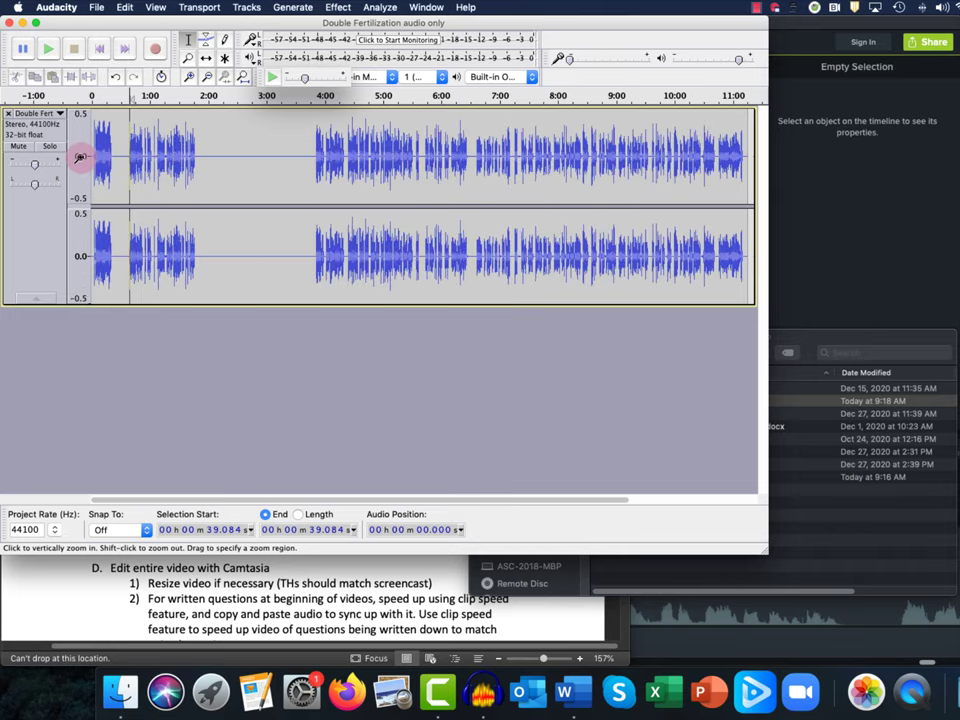
click(79, 157)
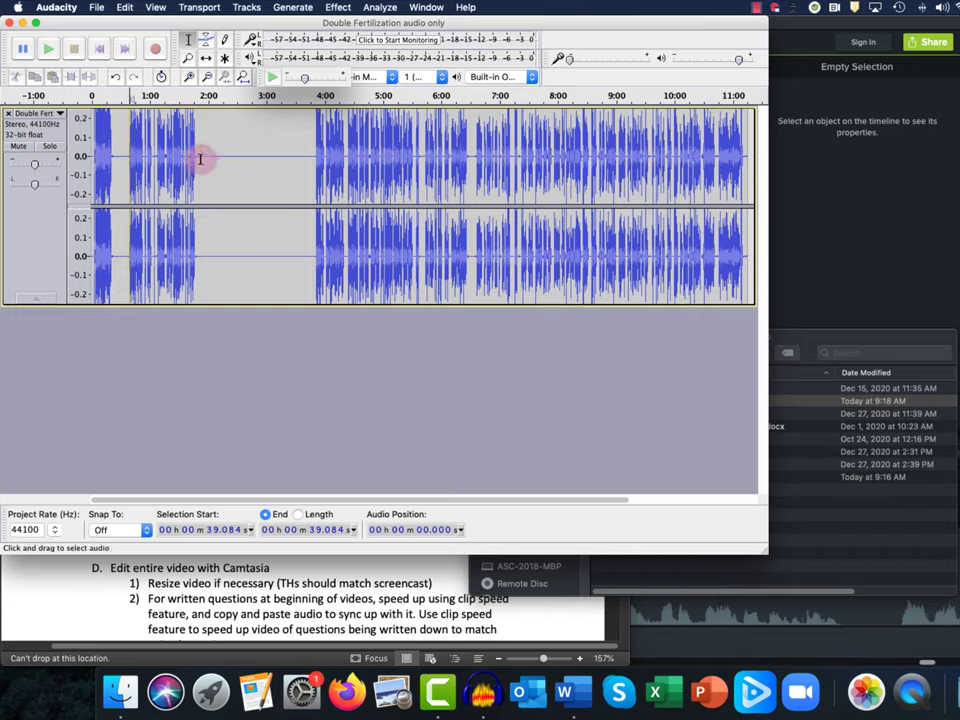
shift+click(80, 157)
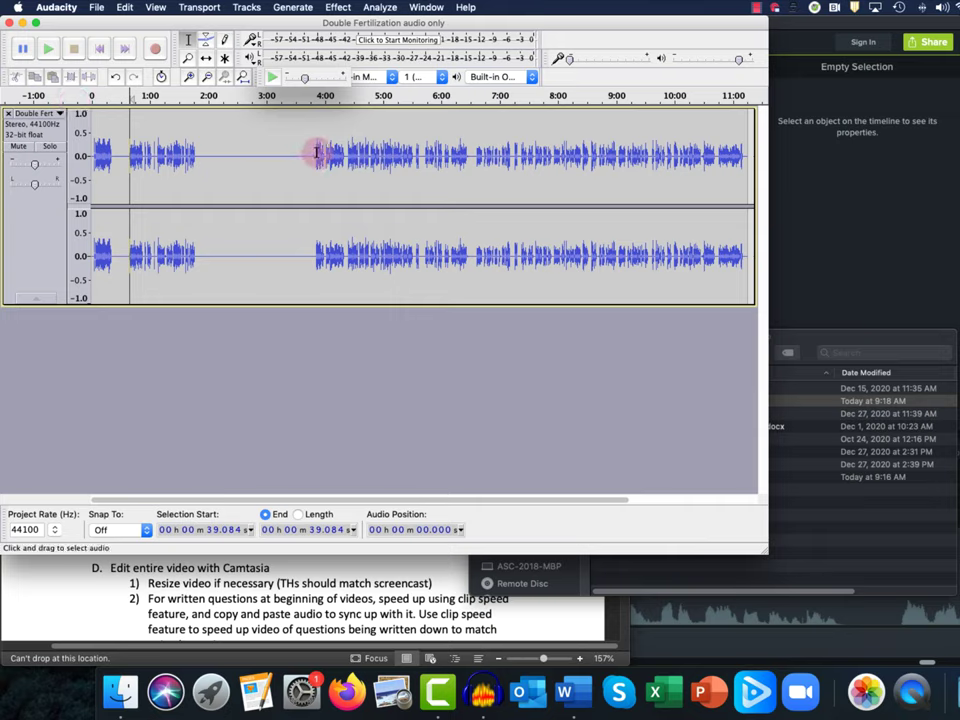
Select the audio from about 1:43.5 to 1:48.3, just before the long quiet section, and play it
click(316, 152)
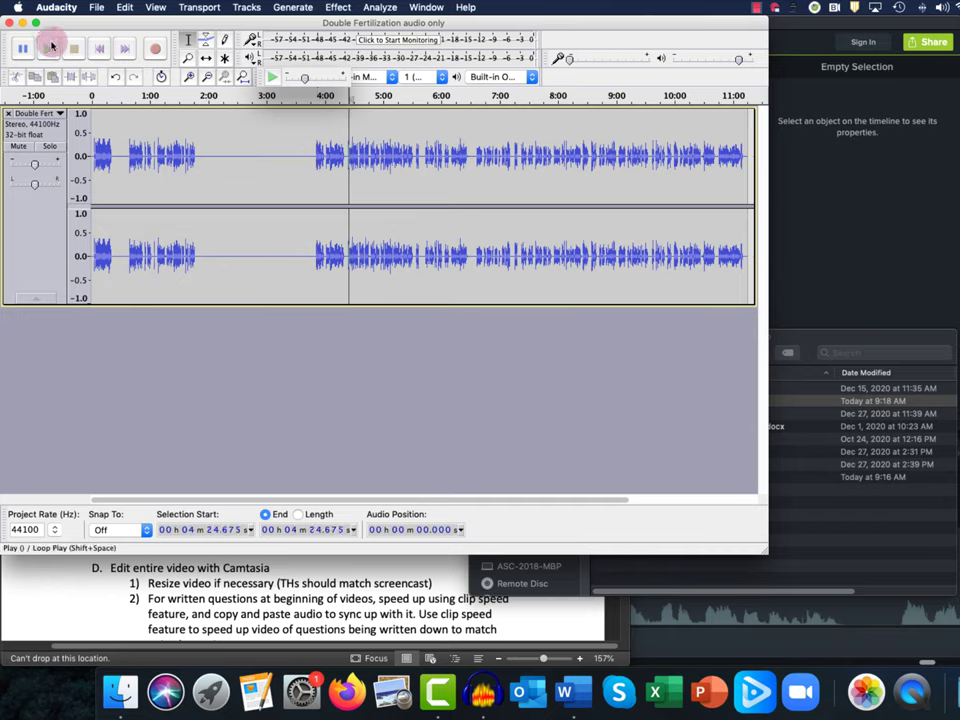
click(349, 159)
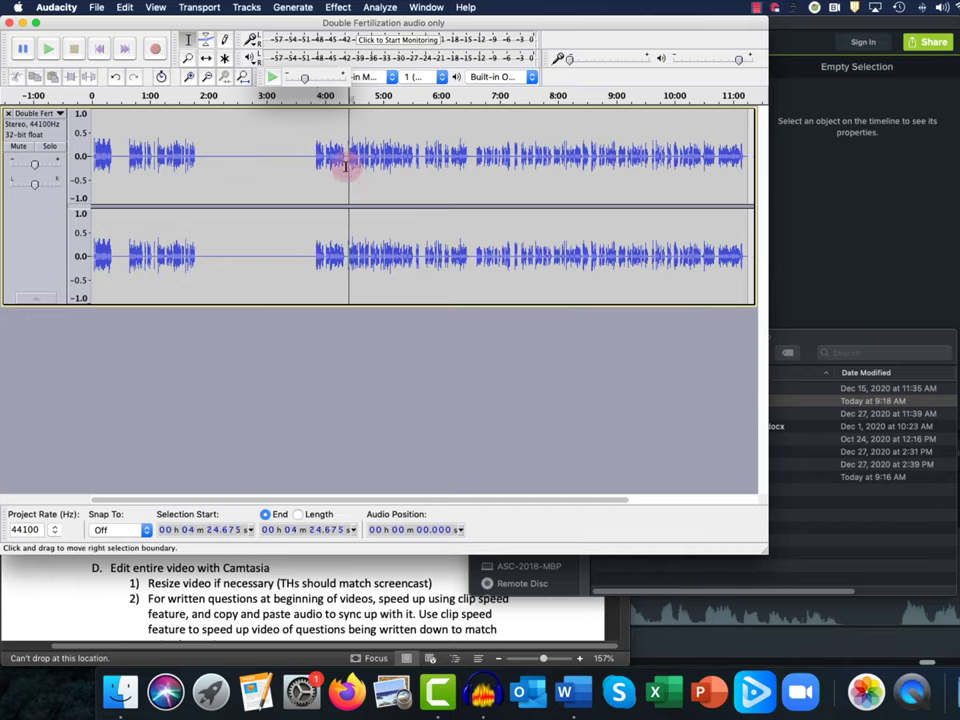
mouse_move(317, 160)
mouse_down()
mouse_move(344, 159)
mouse_move(315, 158)
mouse_up()
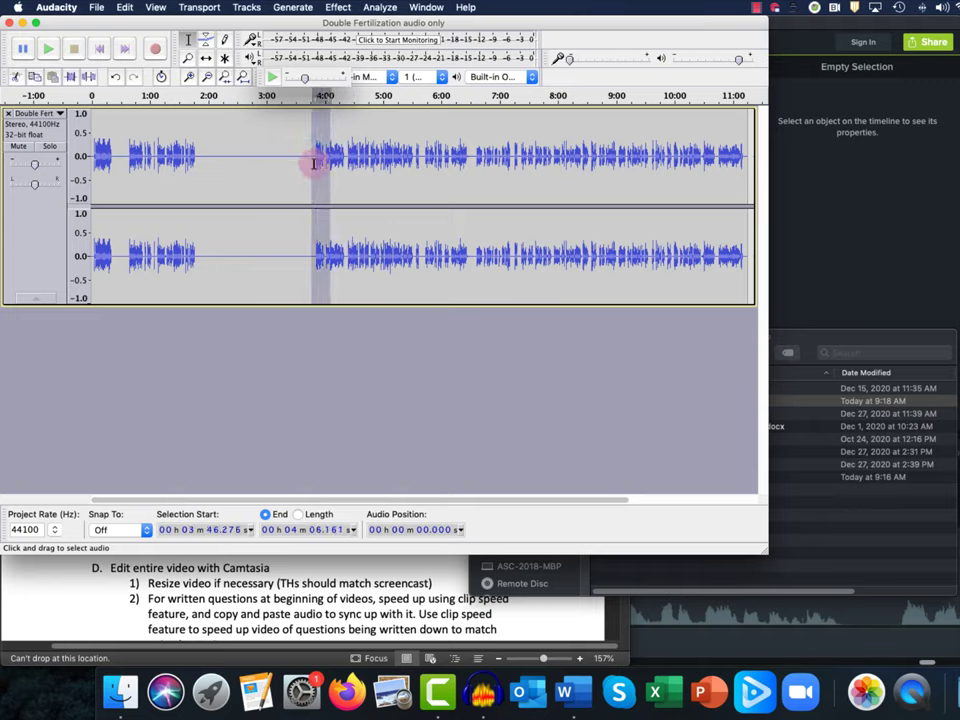
click(275, 157)
click(191, 156)
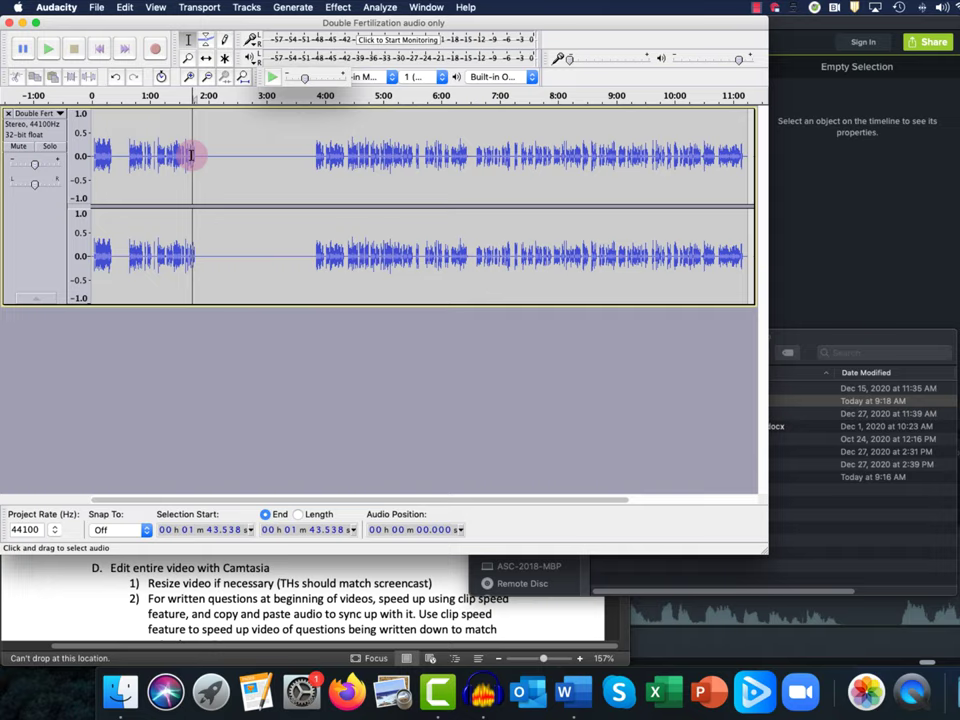
drag(193, 155, 196, 155)
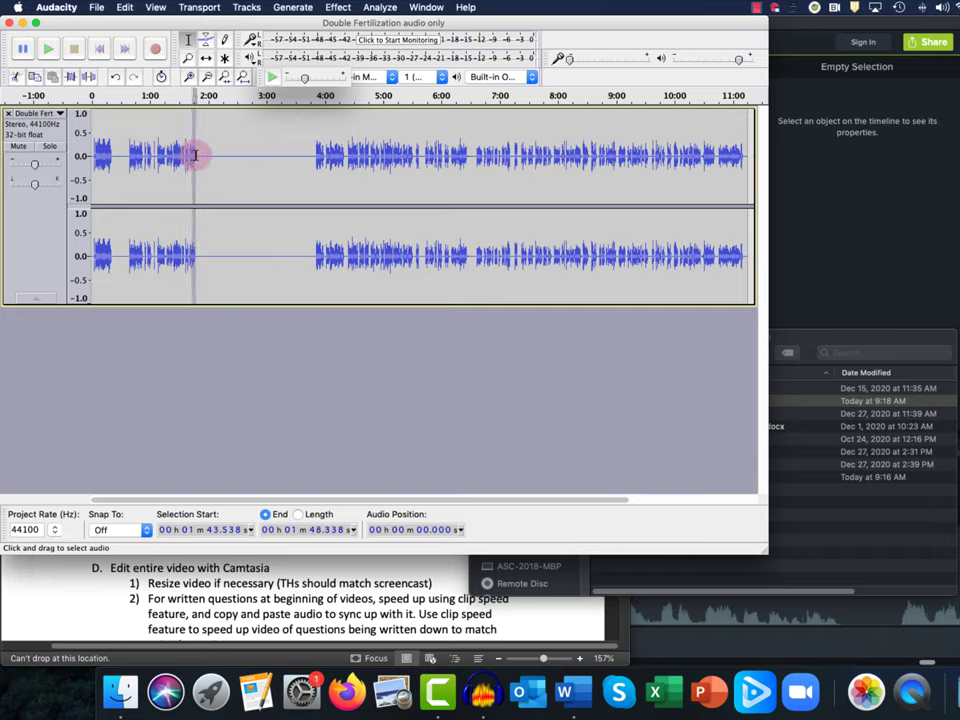
click(45, 47)
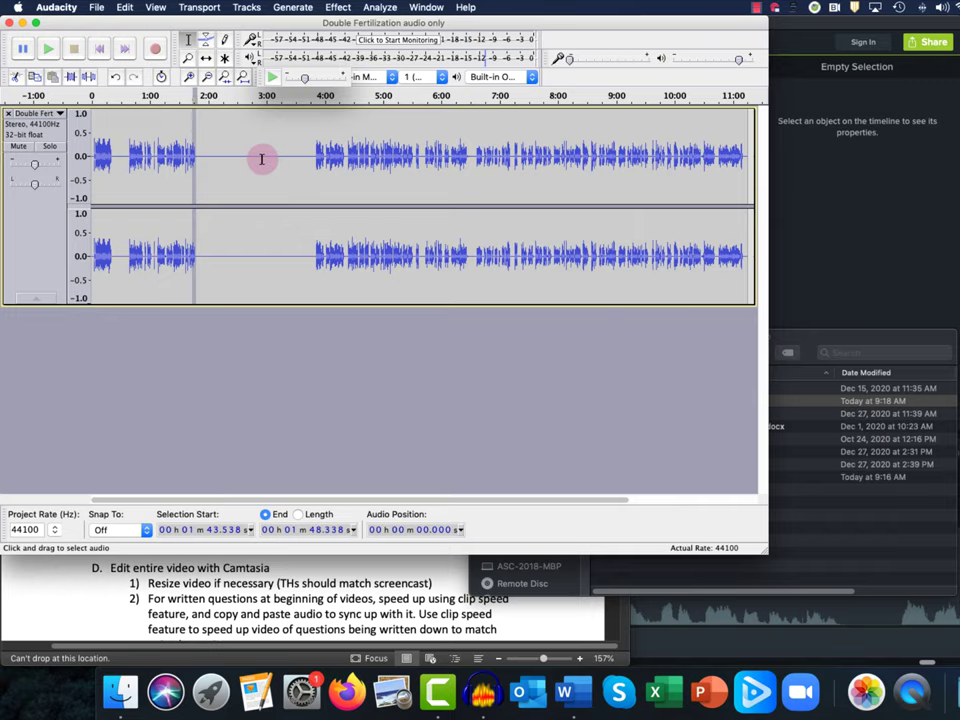
Switch to the Word guide and highlight item 2 of section C about splitting stereo to mono and deleting one track
key(super+Tab)
key(super+Tab)
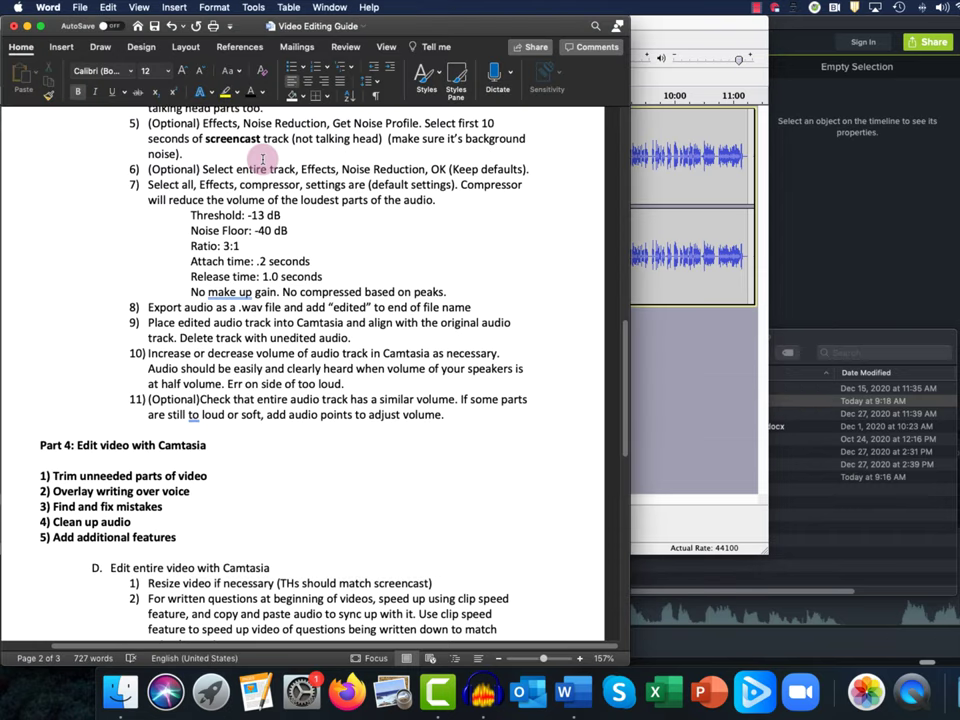
scroll(240, 330, up, 5)
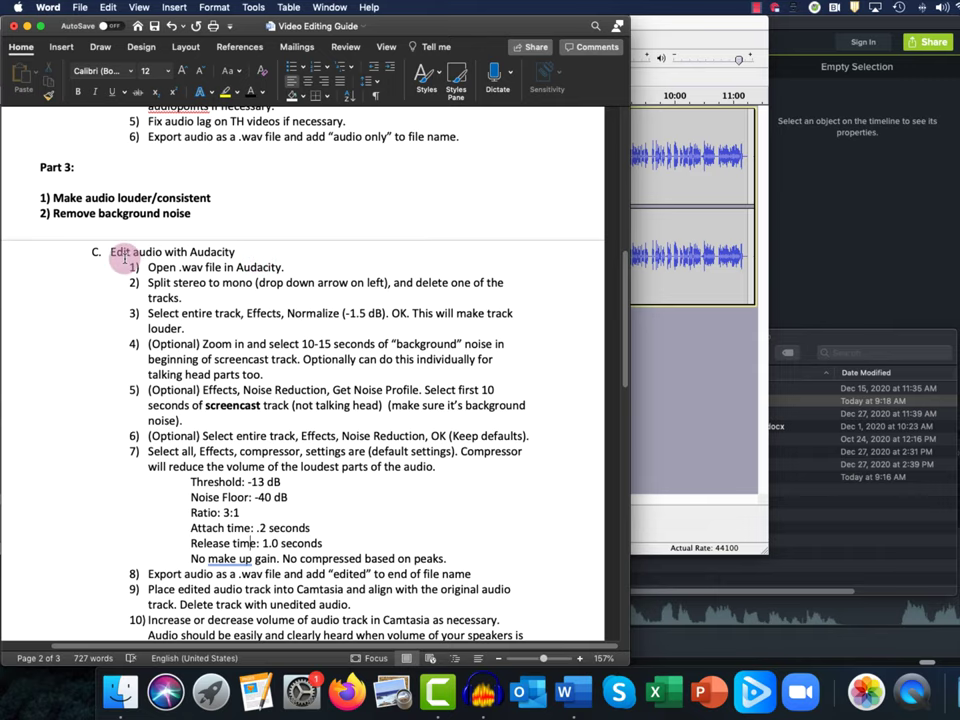
scroll(238, 262, down, 1)
scroll(248, 260, down, 2)
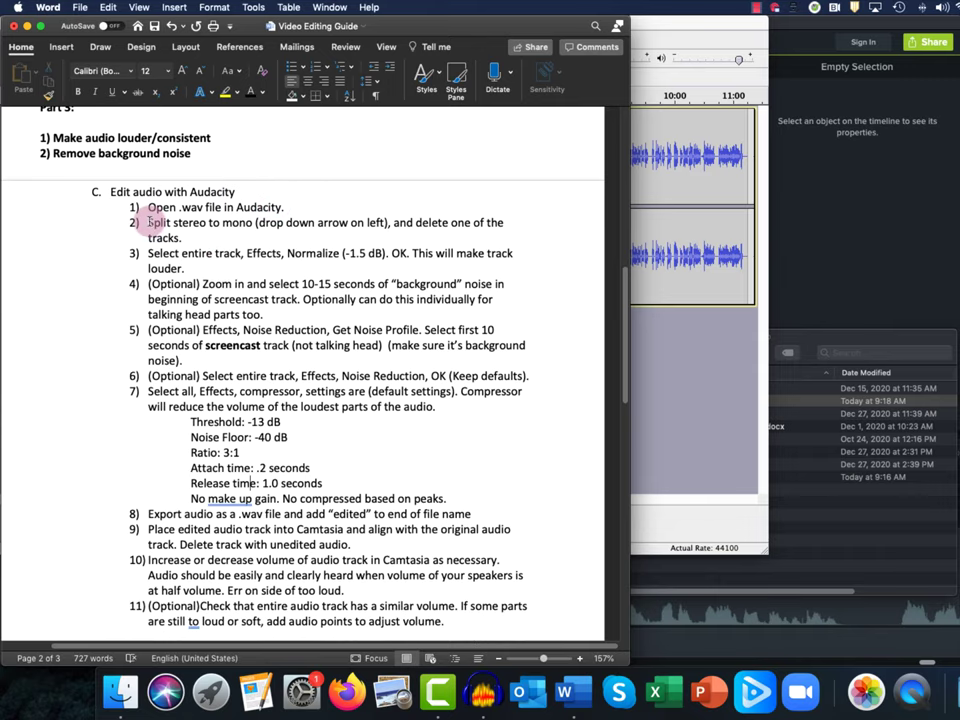
drag(148, 222, 183, 239)
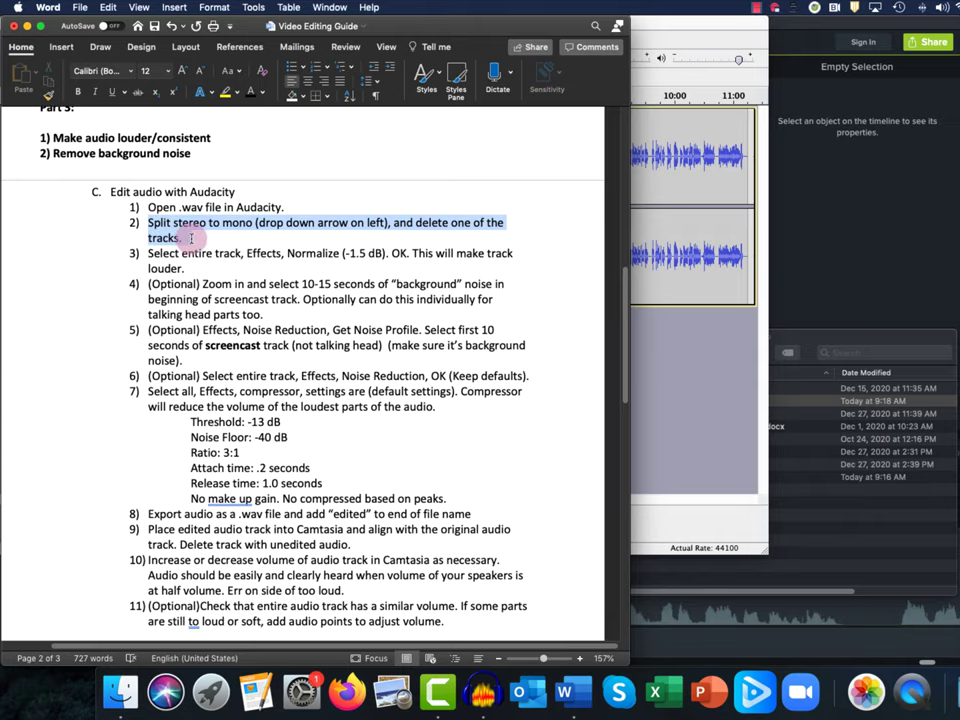
Switch to Audacity, split the stereo track to mono, and delete the lower of the two resulting tracks
click(690, 392)
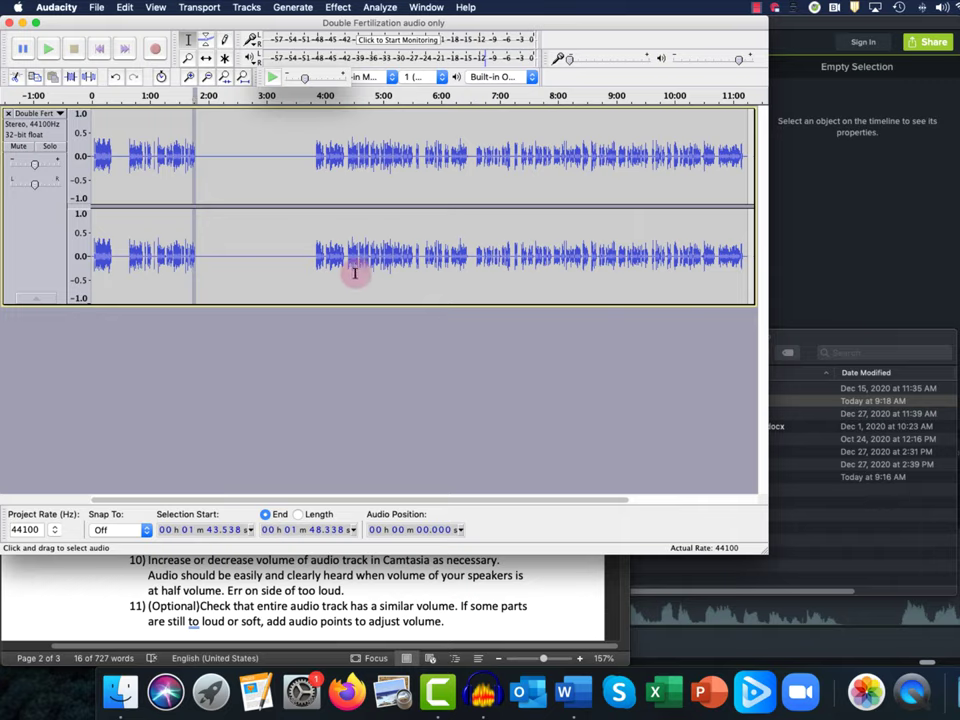
click(60, 115)
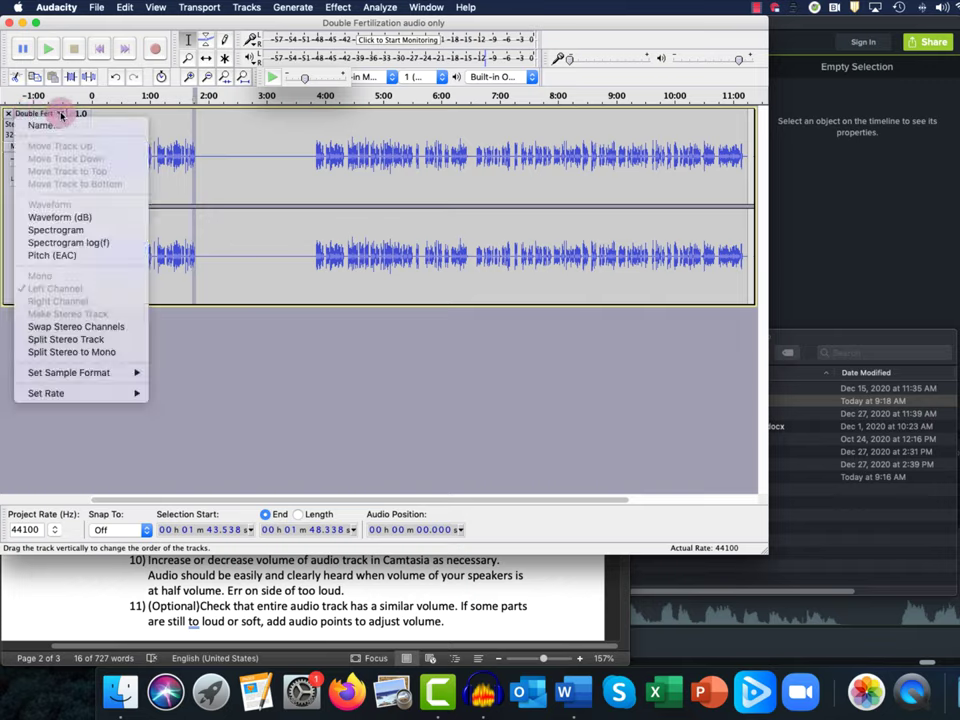
click(96, 352)
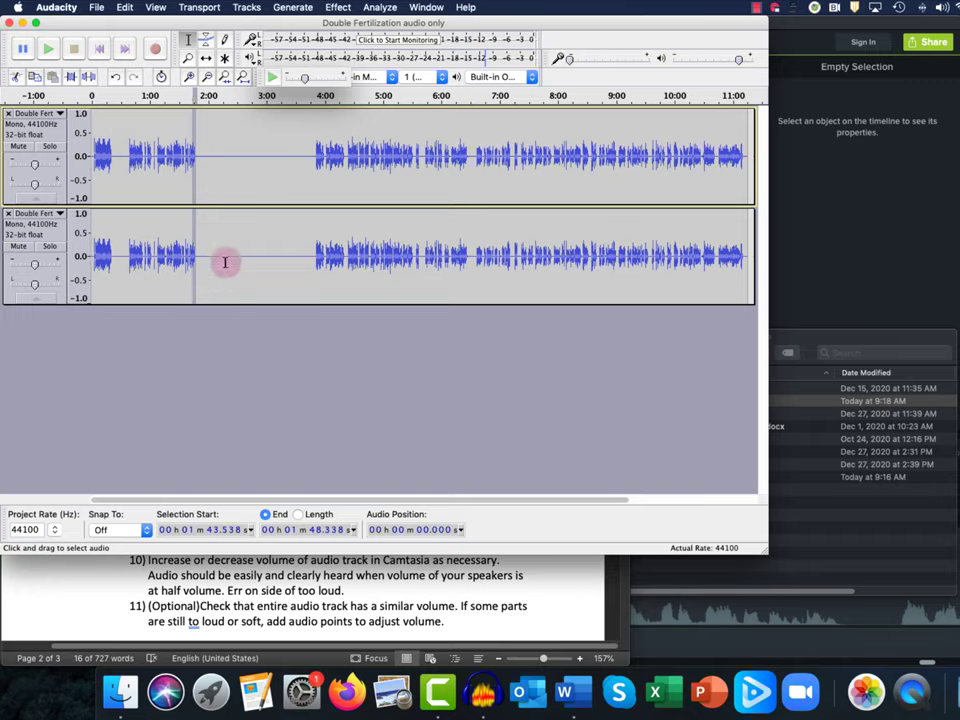
click(8, 214)
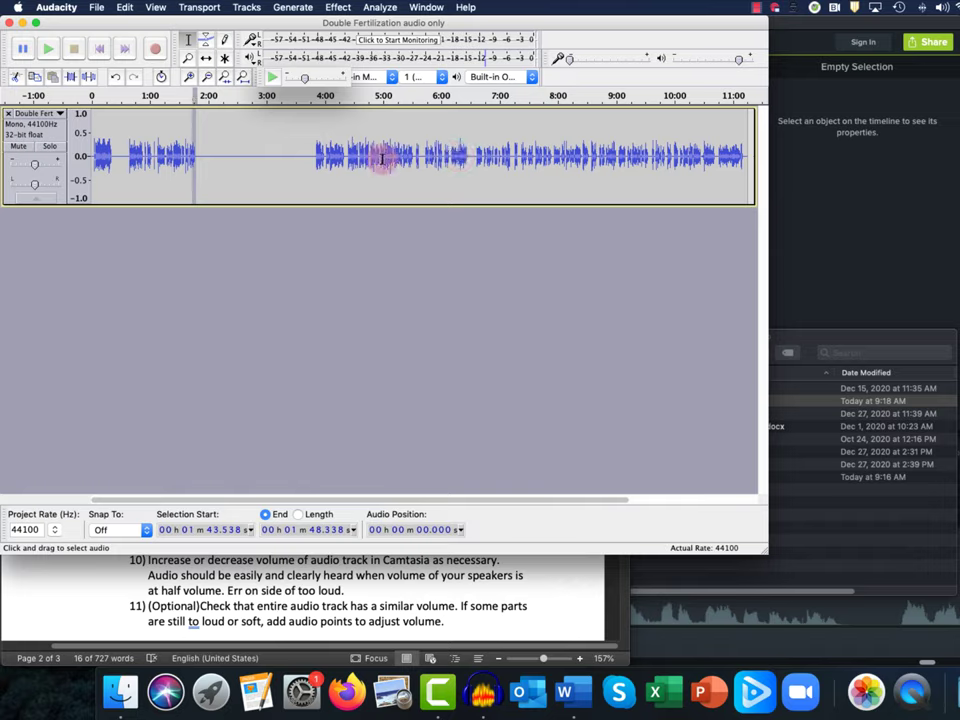
Switch to the Word guide and highlight "Select entire track, Effects, Normalize" in item 3 of section C
key(super+Tab)
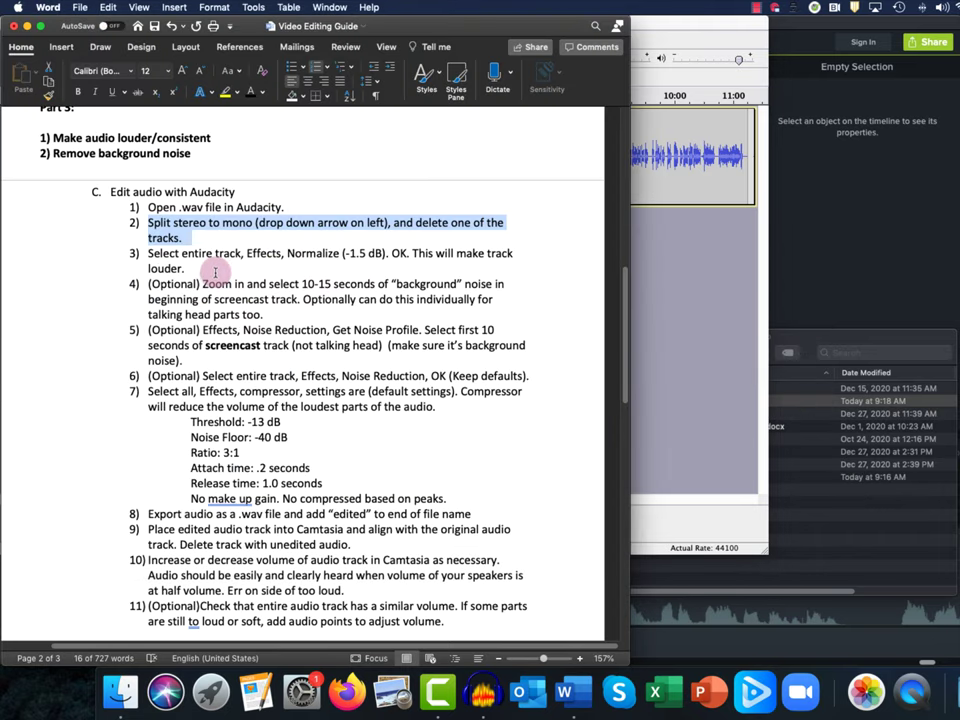
click(214, 272)
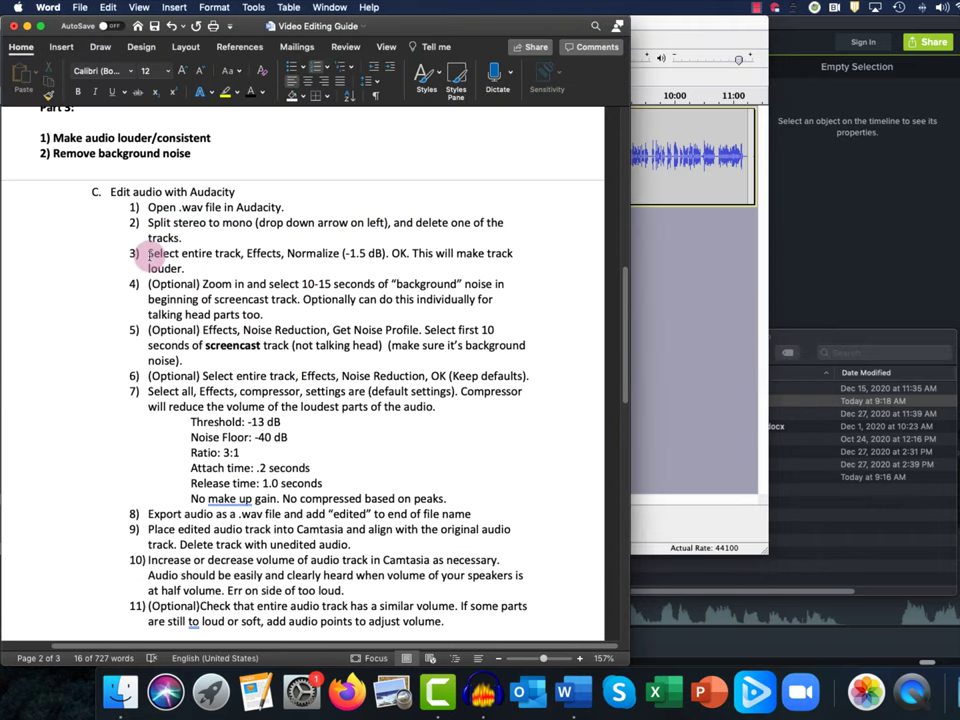
drag(147, 253, 338, 253)
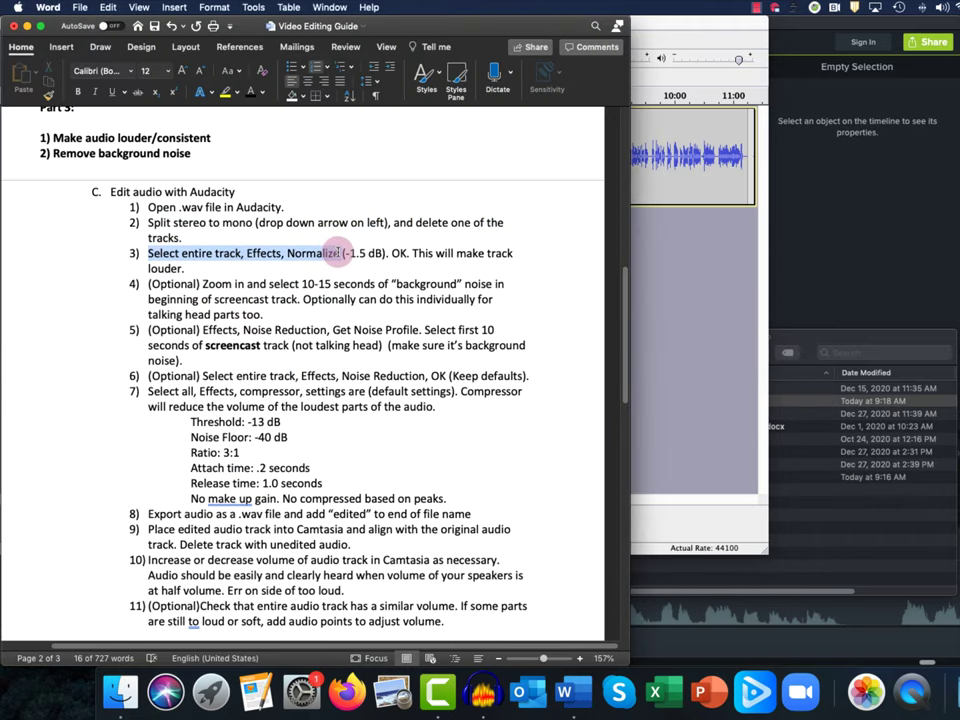
Switch to Audacity and normalize the entire mono track to a maximum amplitude of -1.5 dB, with DC offset removal enabled
click(707, 240)
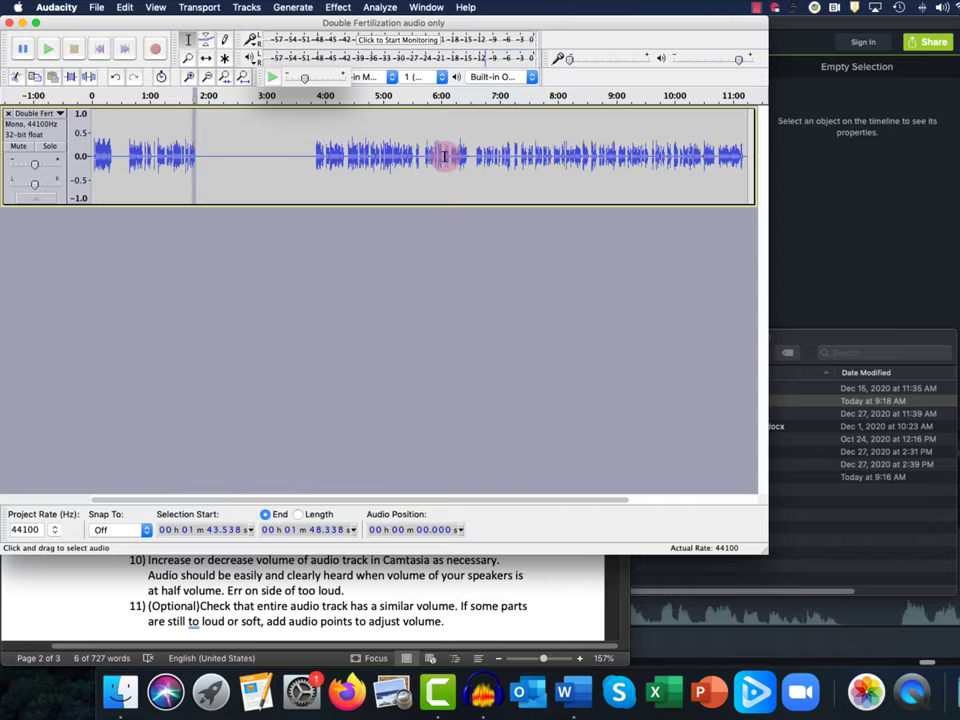
click(444, 156)
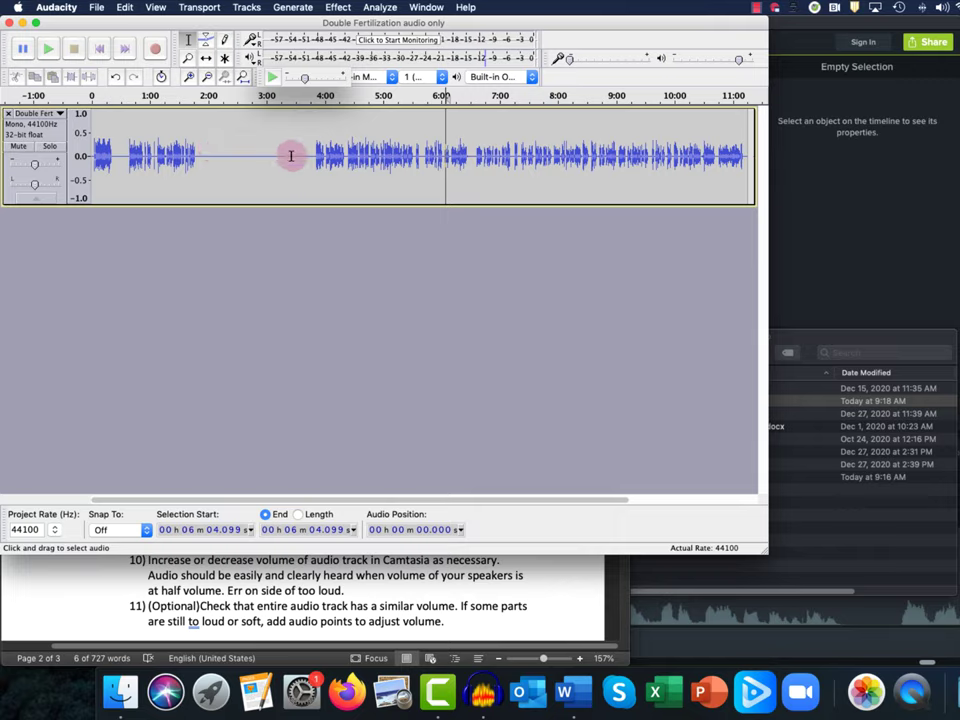
key(super+a)
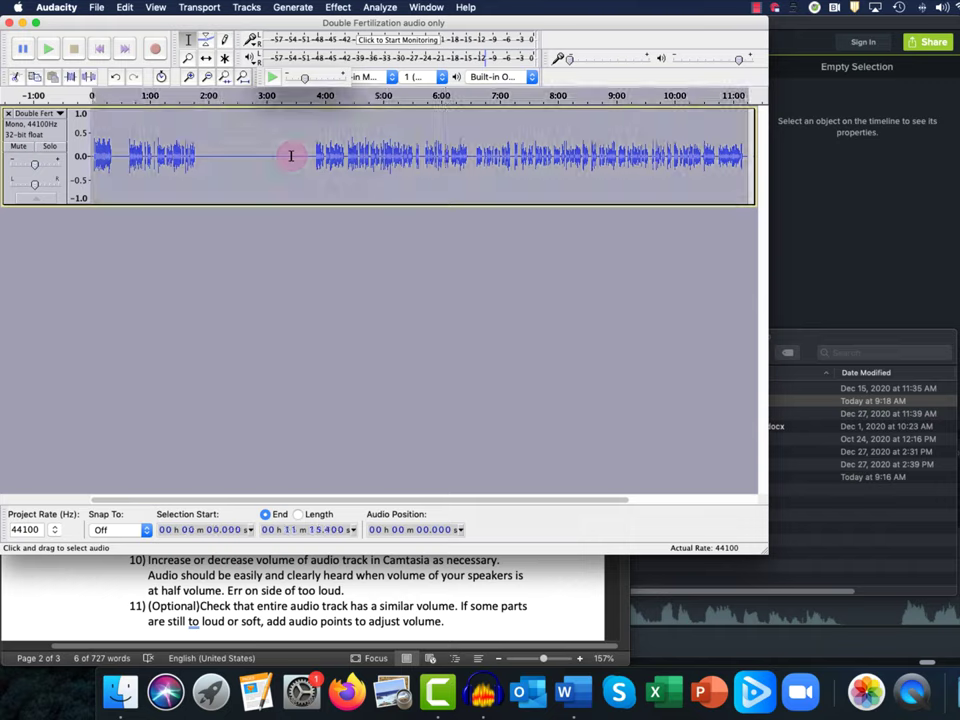
click(339, 8)
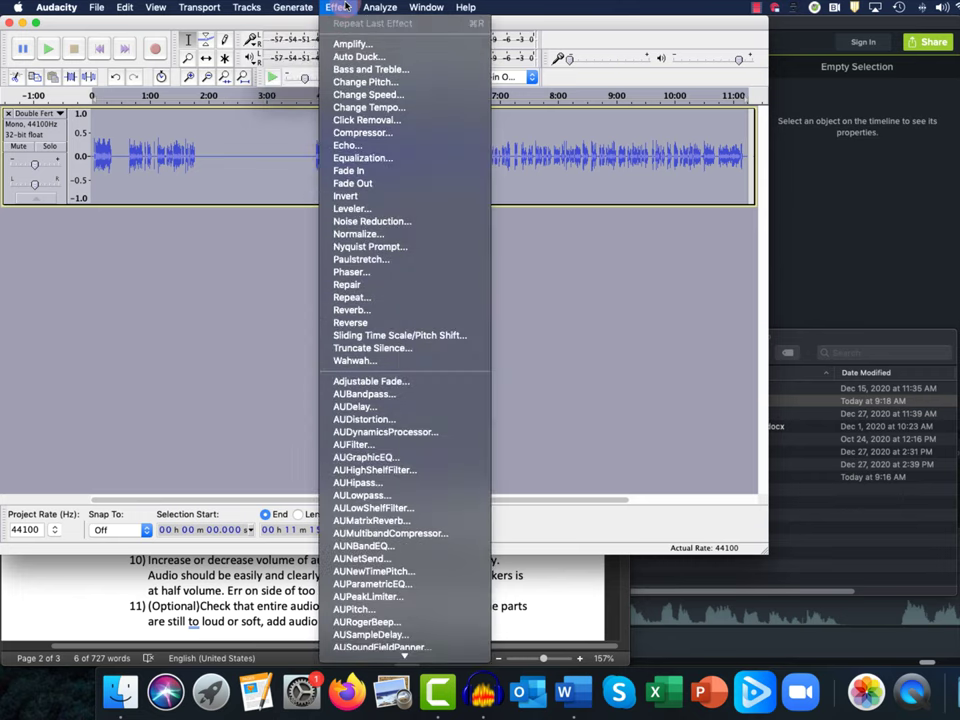
mouse_move(100, 6)
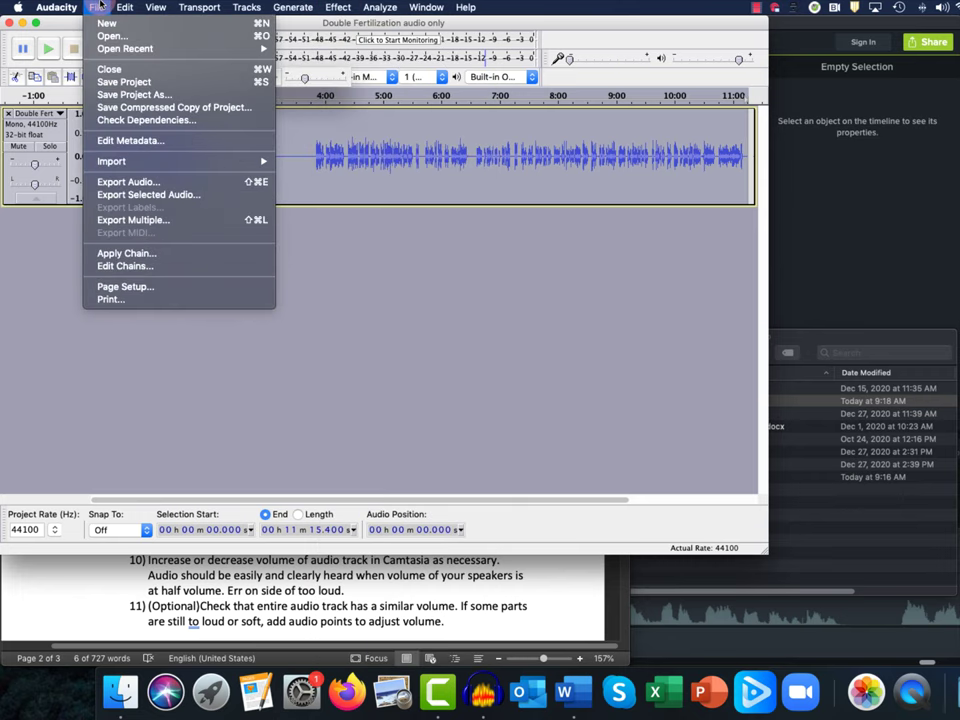
mouse_move(274, 9)
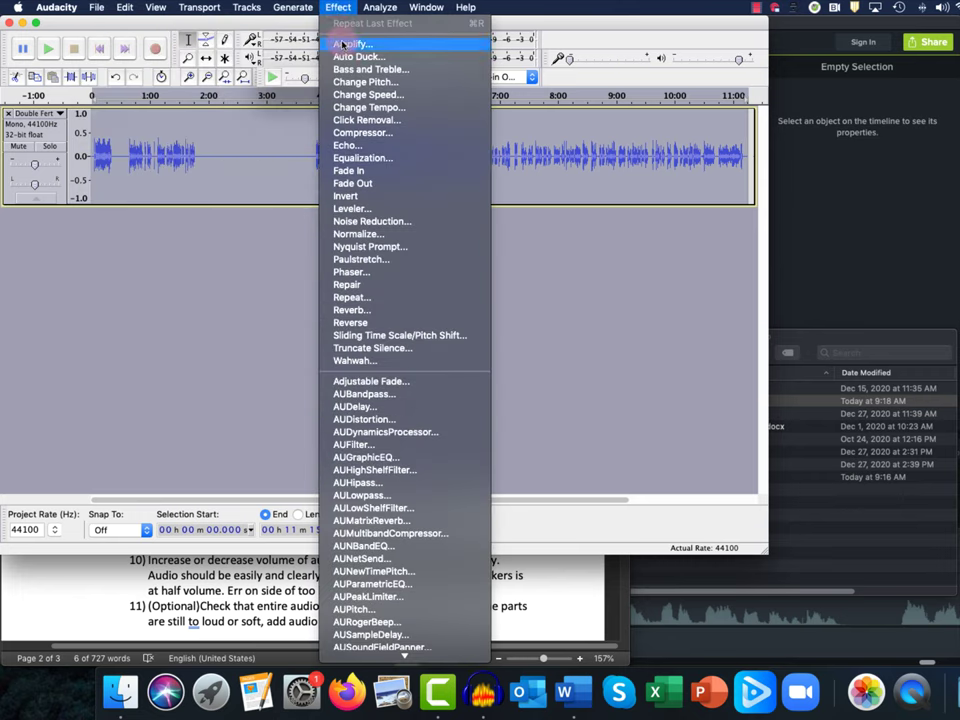
click(372, 234)
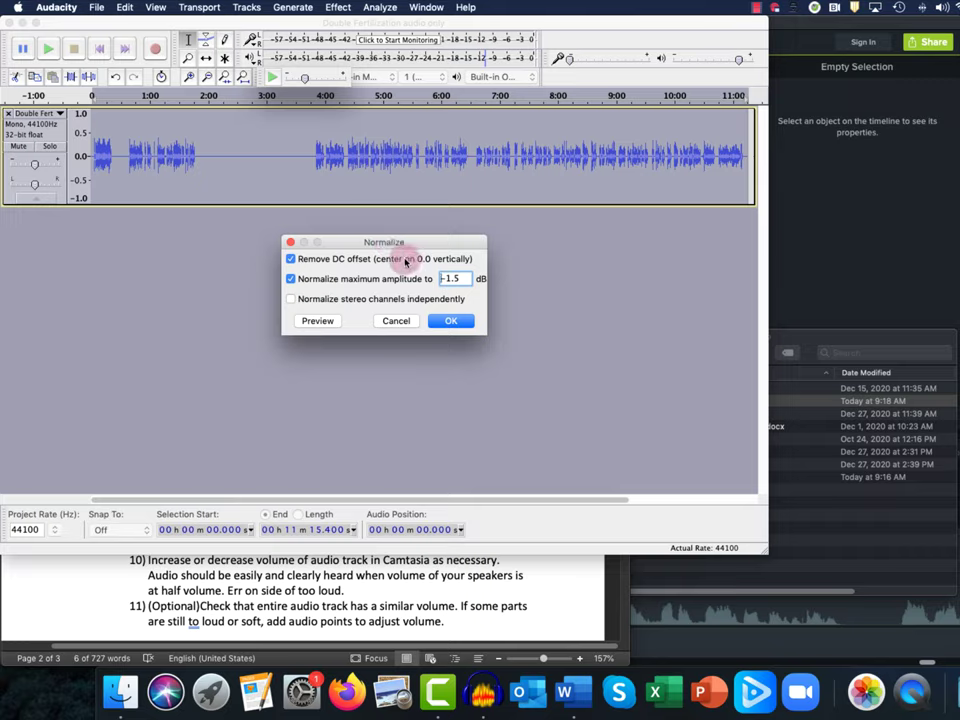
click(451, 321)
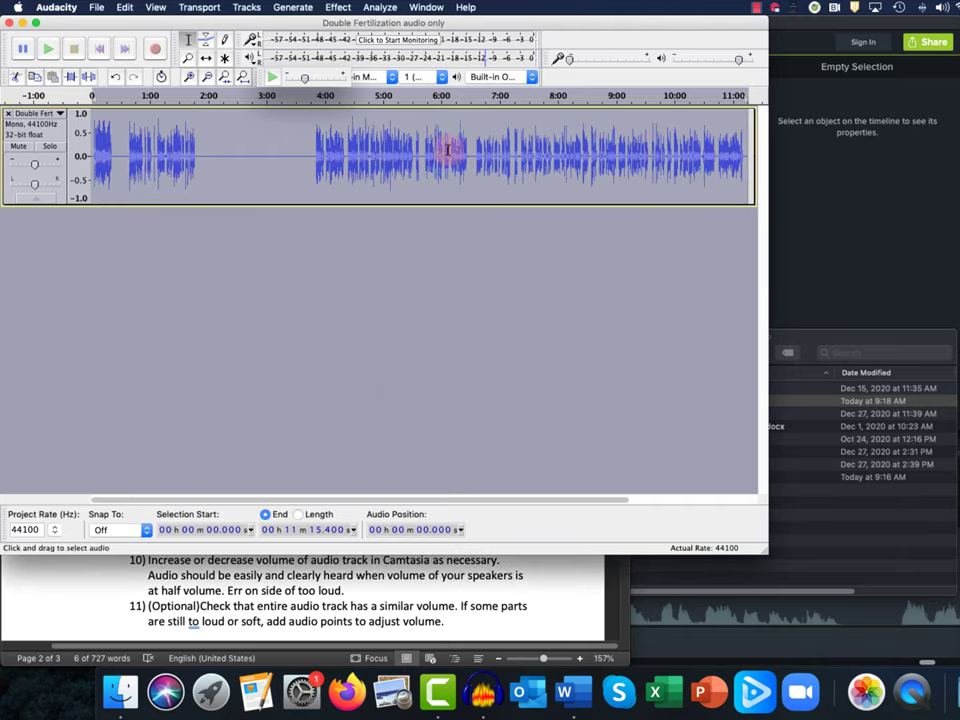
Mark the start of the speech after the long quiet section at about 3:53.1 and read item 4 in the Word guide
click(317, 155)
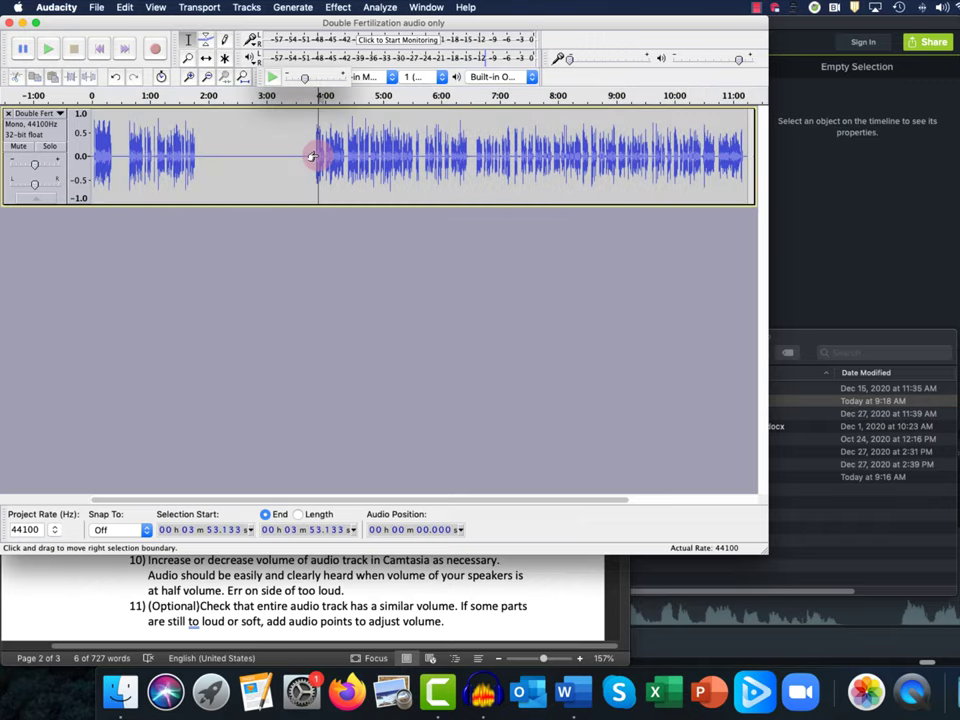
key(cmd+Tab)
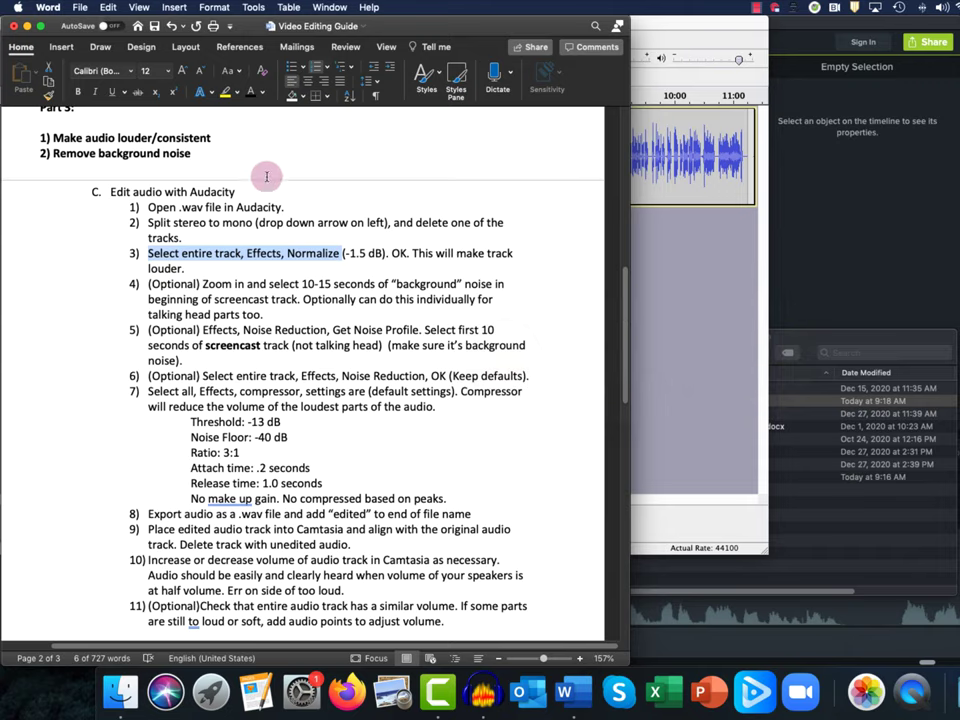
click(238, 287)
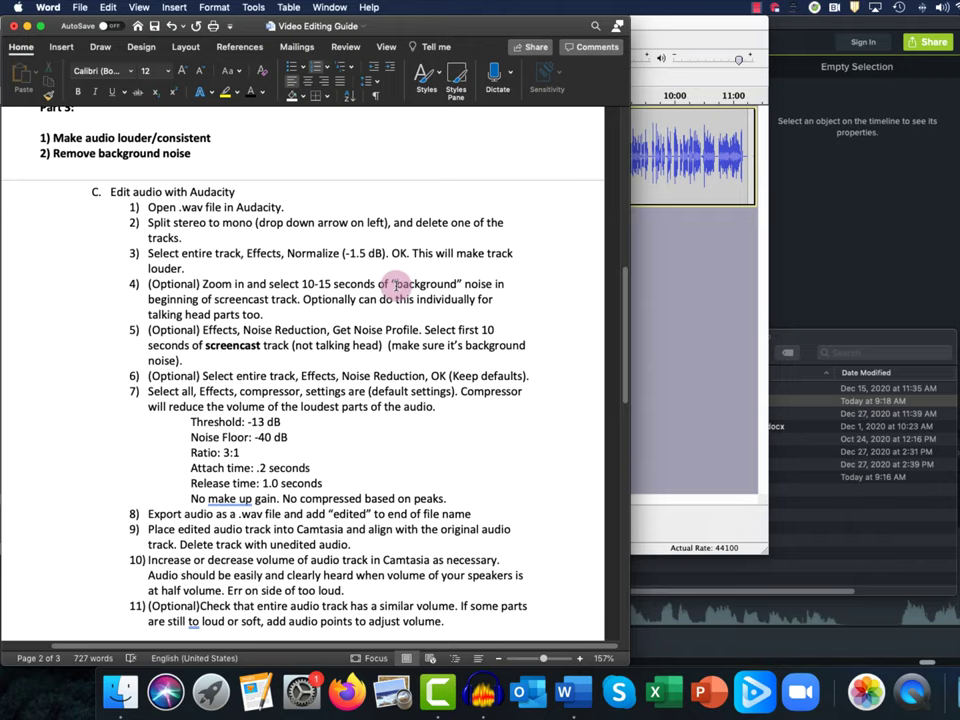
Switch to Audacity and mark the recorded sections in turn: the first 24 seconds, about 10:44.5 to the end, and about 0:38.4 to 1:51.1
click(660, 298)
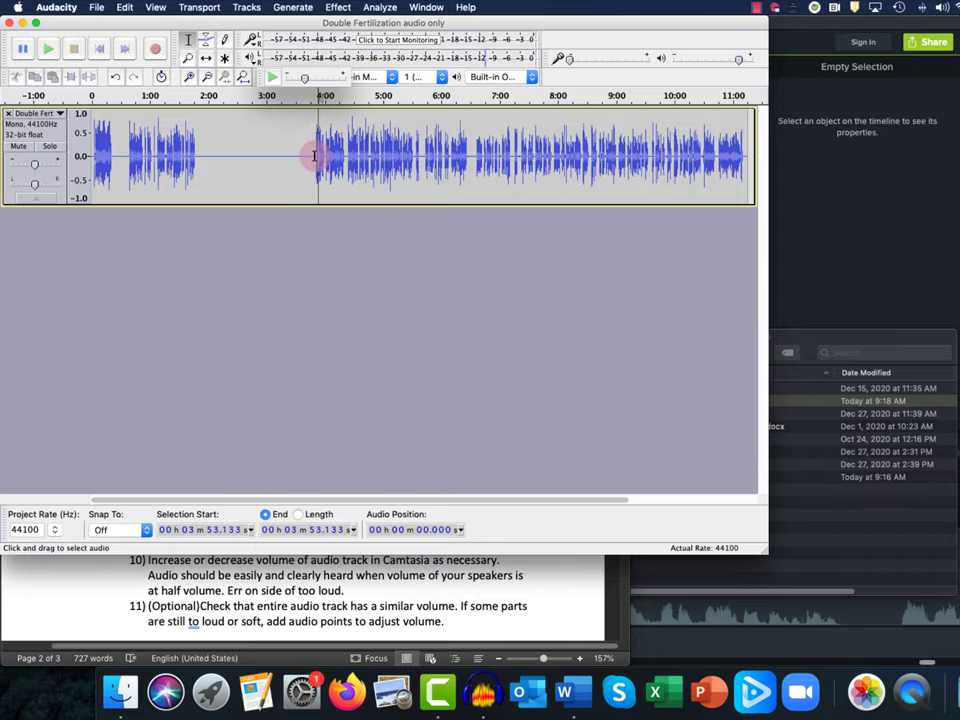
click(315, 156)
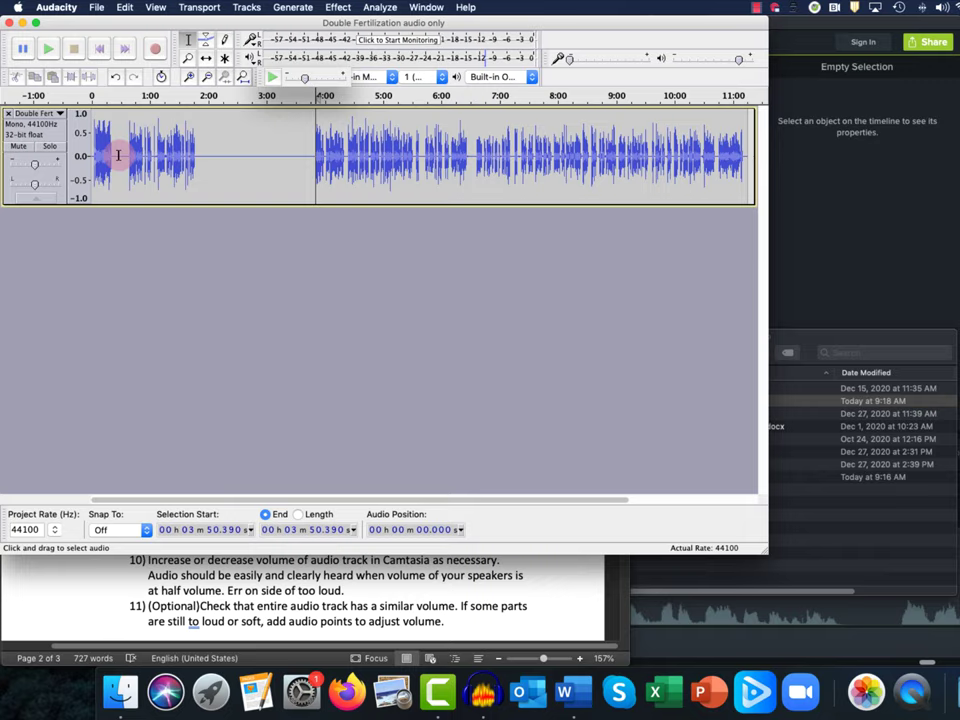
drag(118, 155, 745, 175)
click(311, 158)
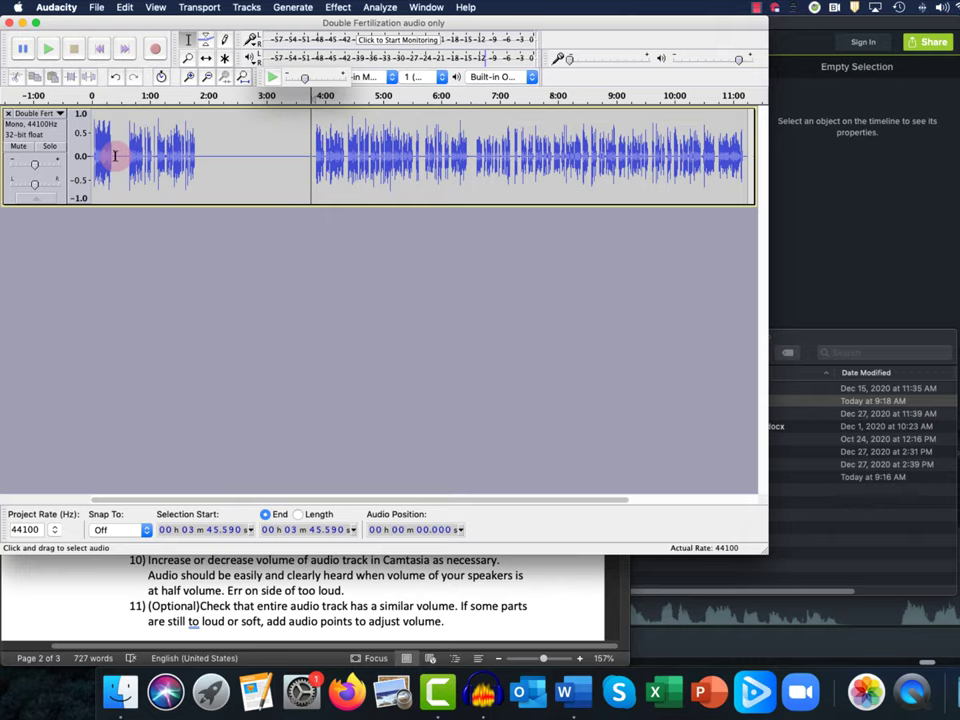
drag(115, 156, 88, 160)
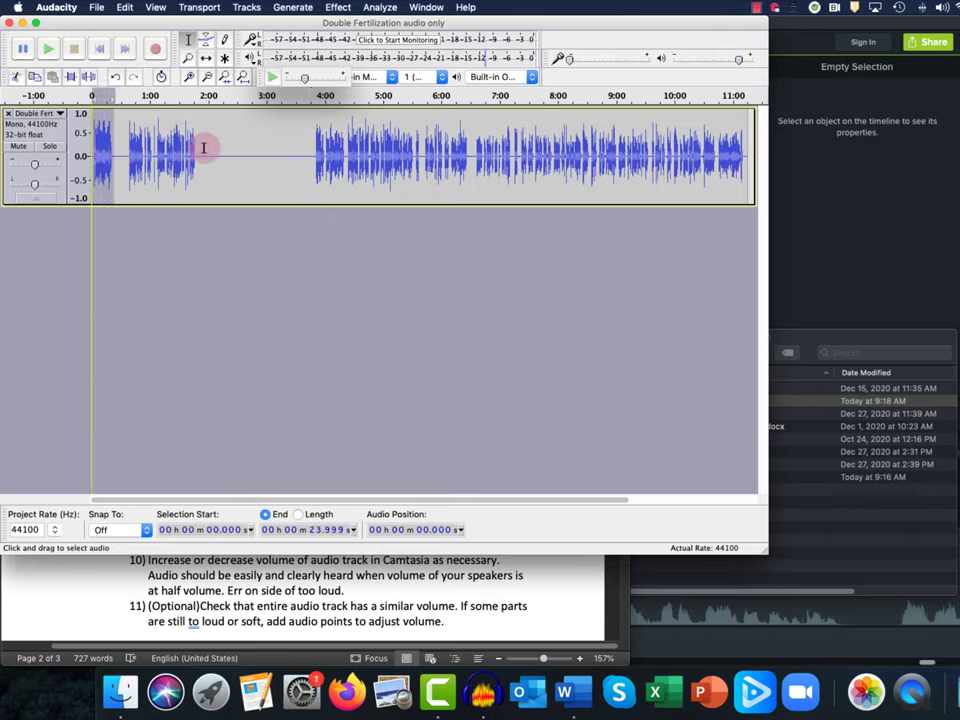
mouse_move(719, 153)
mouse_down()
mouse_move(744, 150)
mouse_move(731, 156)
mouse_up()
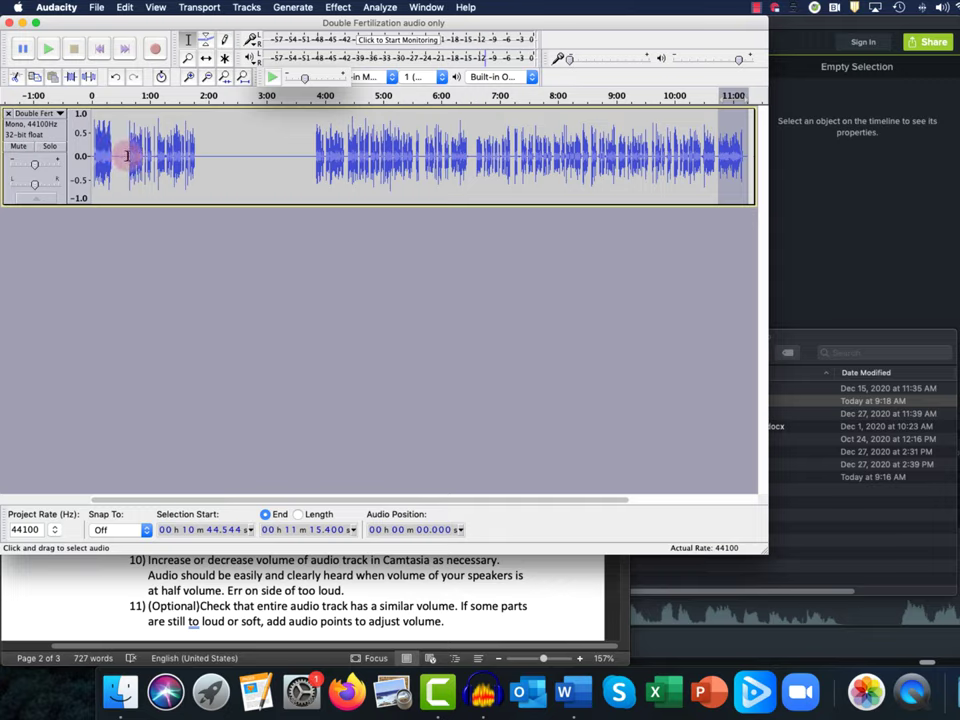
drag(128, 156, 195, 167)
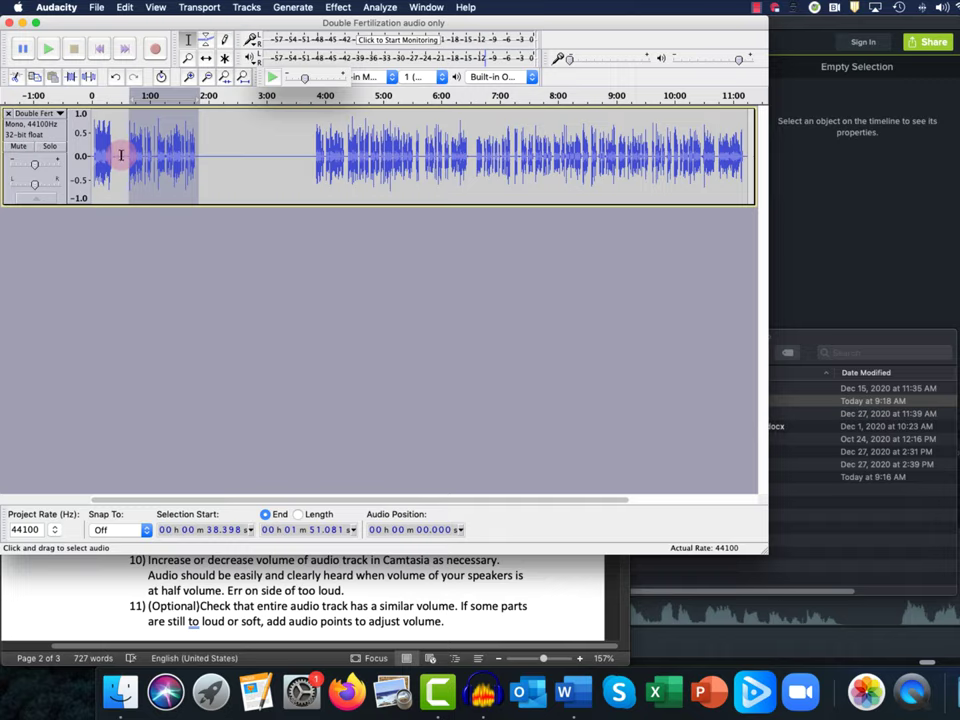
Select the quiet background noise from about 0:25.0 to 0:39.0, just before the second spoken section, and play it
drag(121, 155, 128, 157)
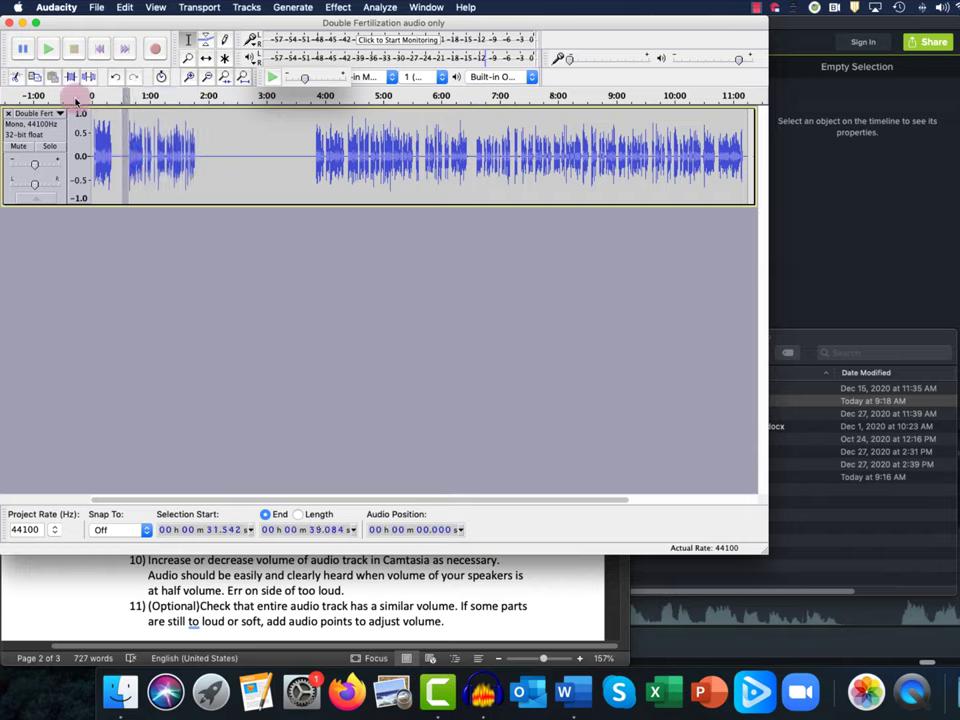
click(191, 80)
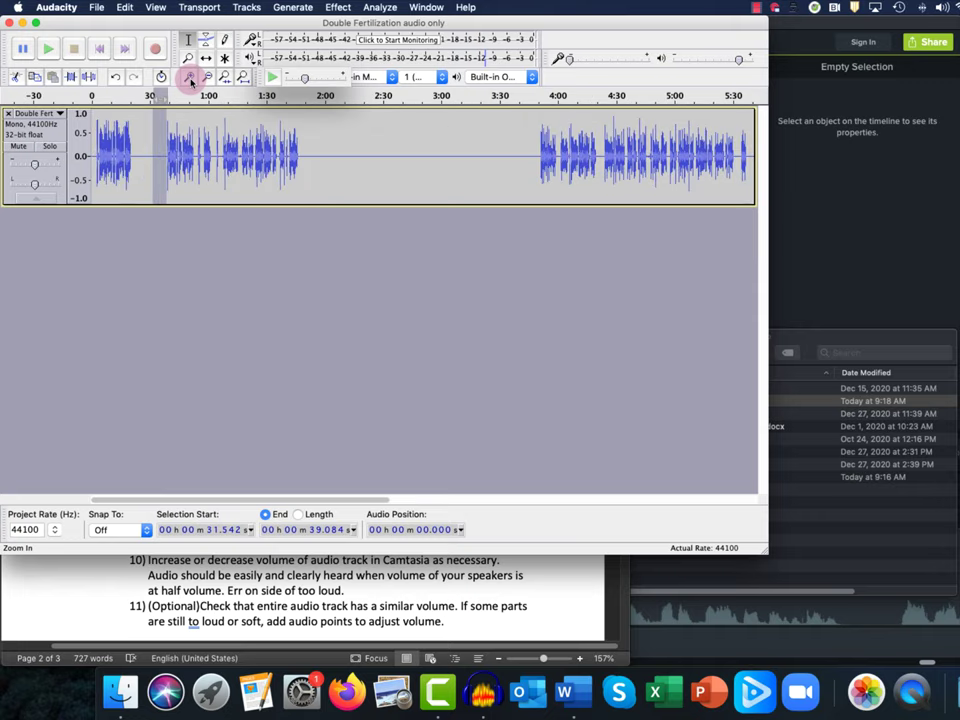
click(191, 80)
click(192, 80)
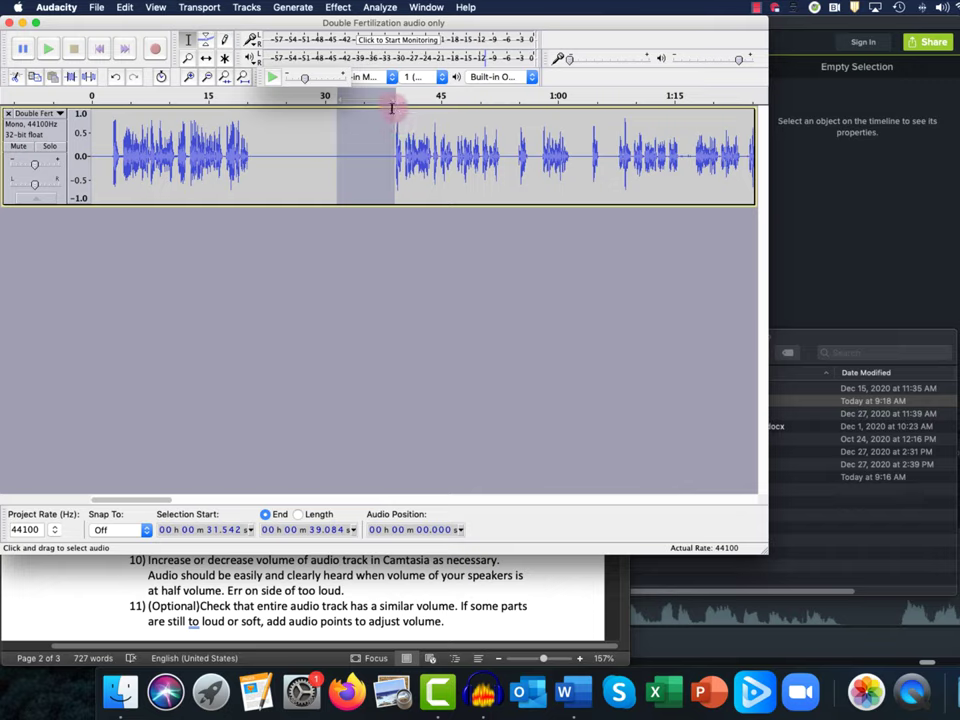
click(378, 156)
click(394, 156)
drag(394, 156, 284, 169)
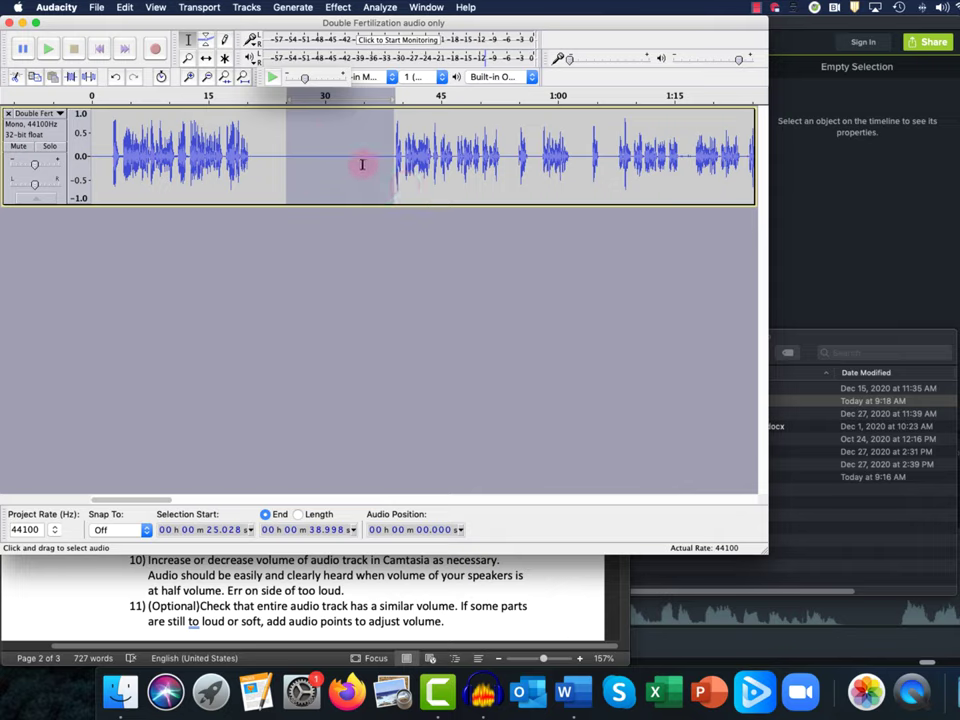
click(50, 48)
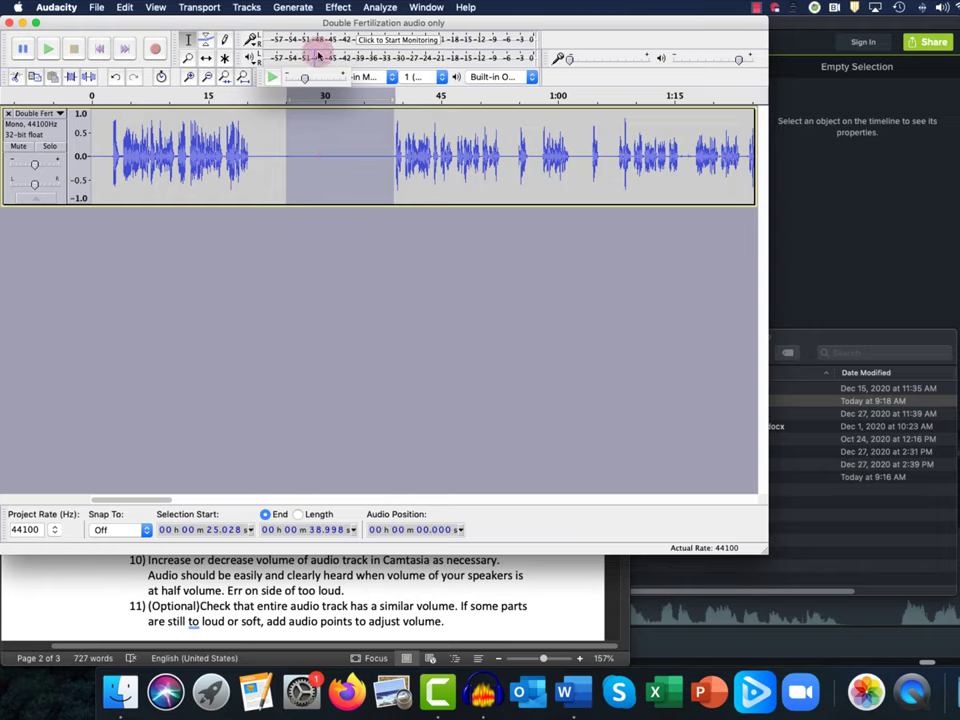
Capture a noise profile from the selected quiet section with the Noise Reduction effect
click(339, 8)
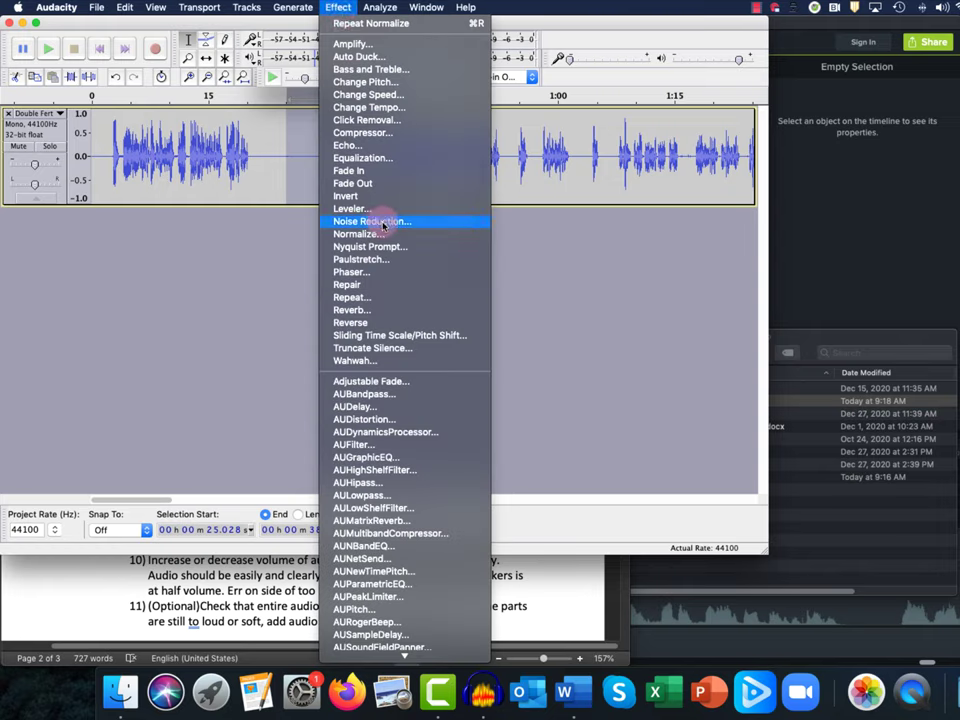
mouse_move(313, 6)
click(306, 160)
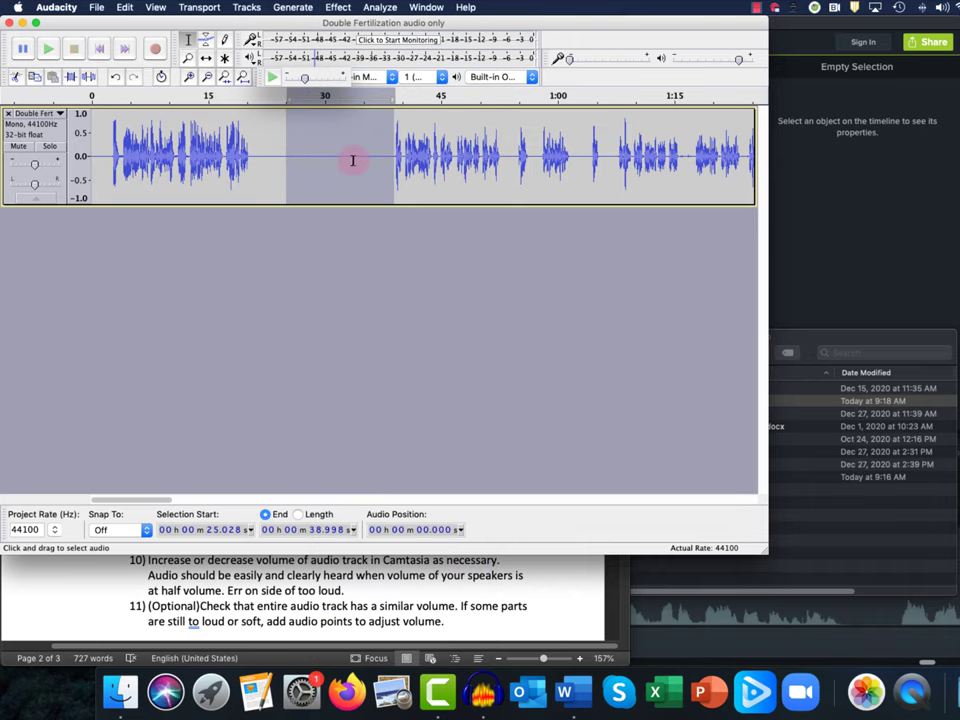
click(338, 7)
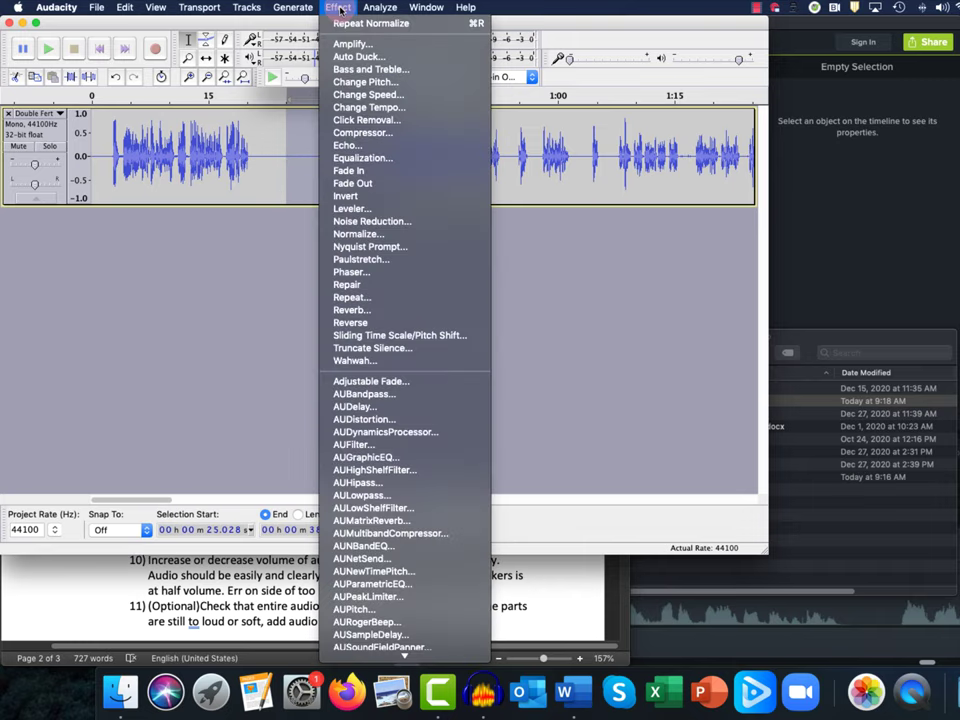
click(395, 221)
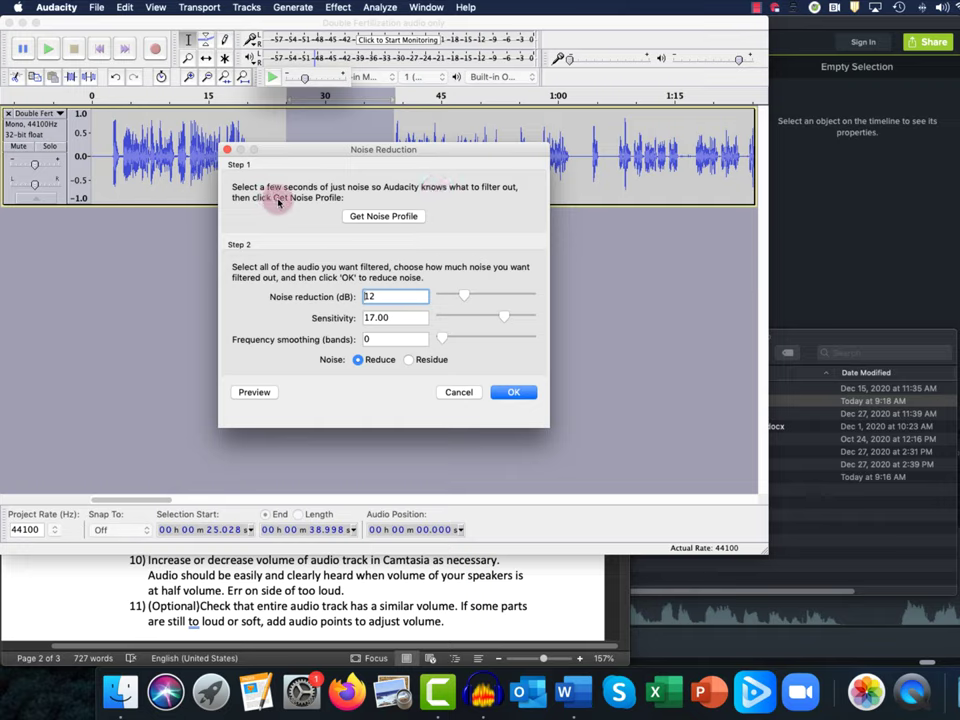
click(384, 216)
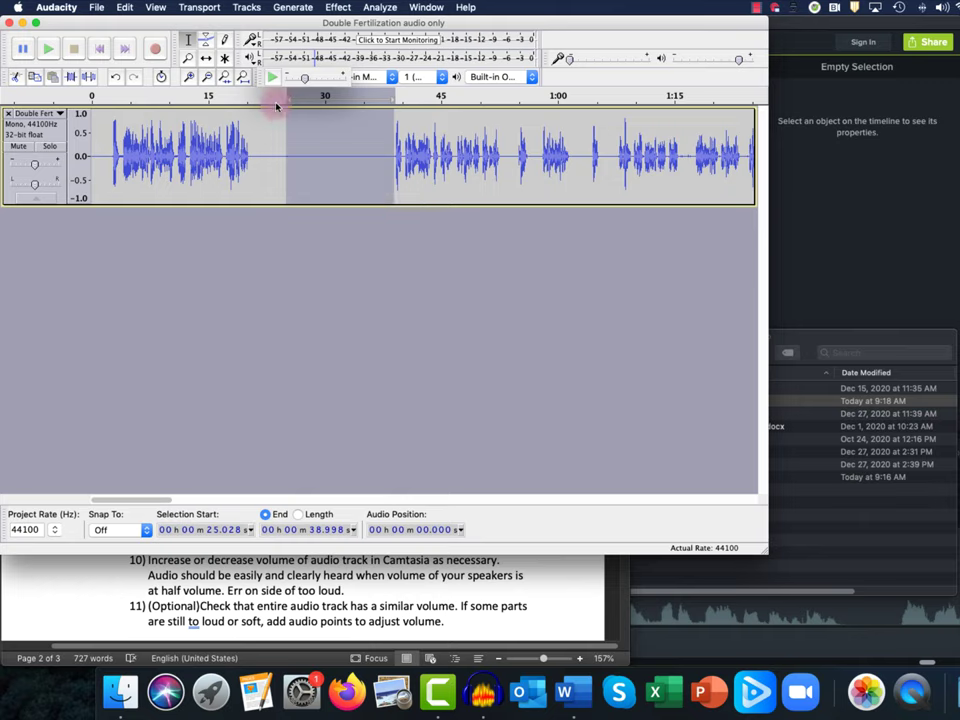
click(341, 9)
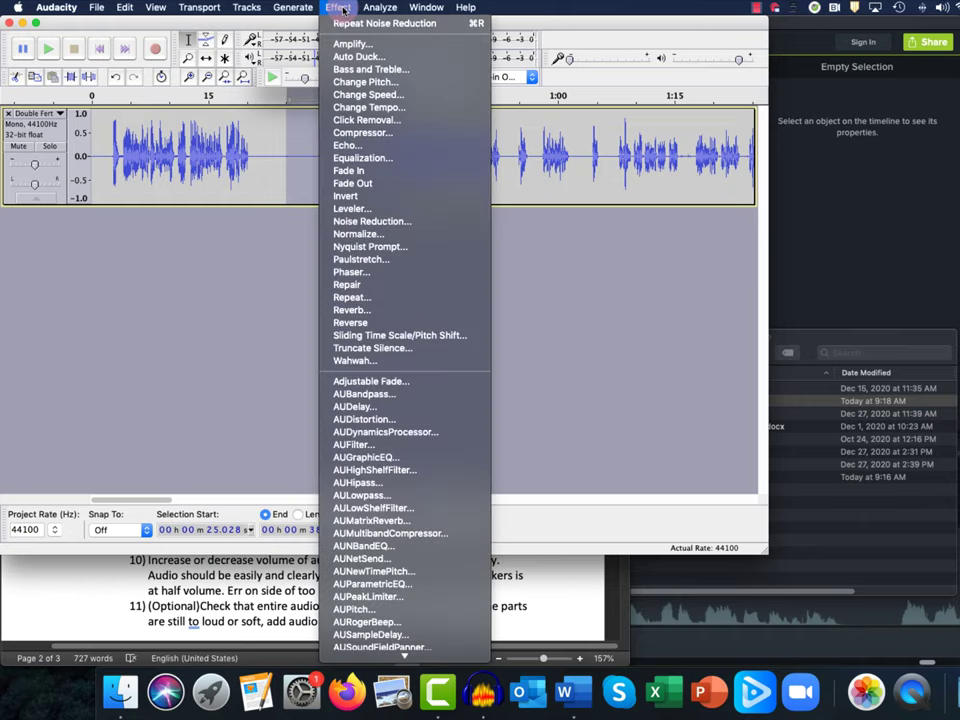
click(371, 222)
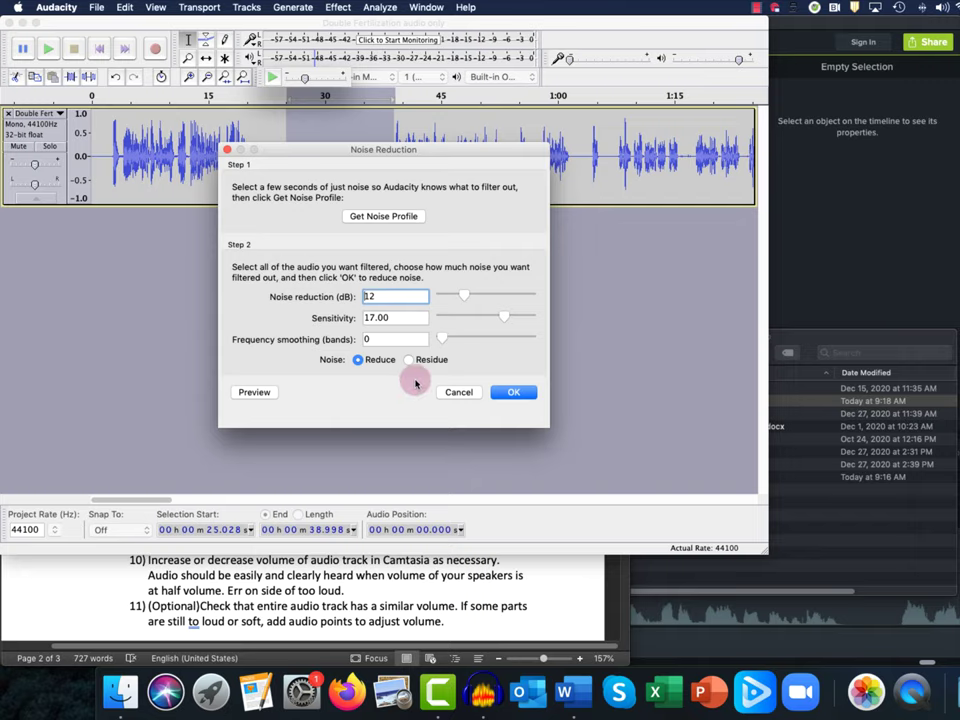
click(459, 393)
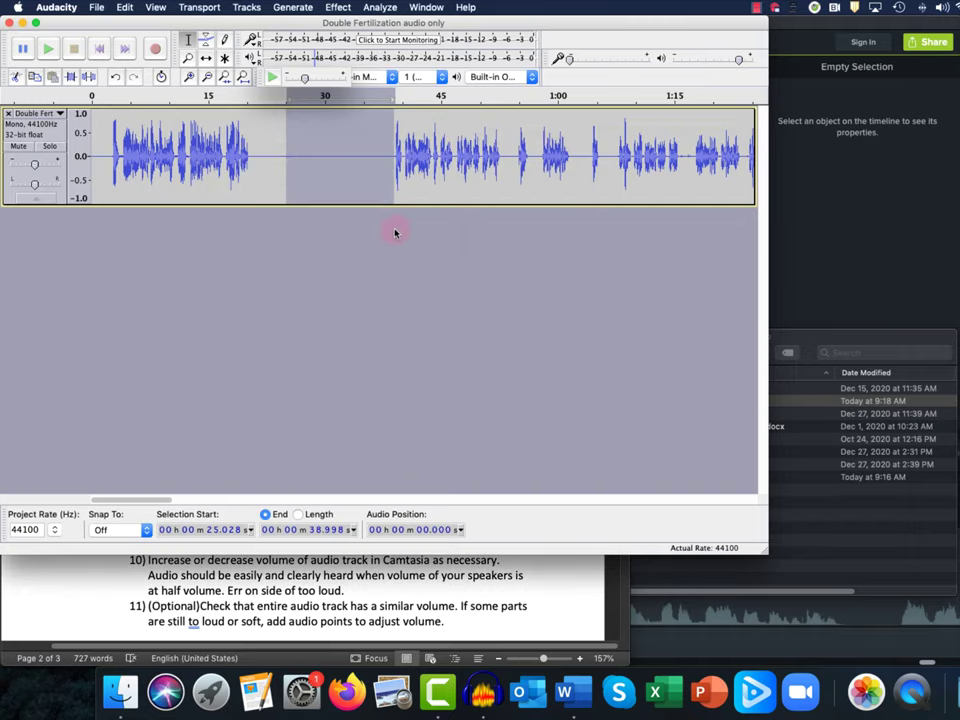
Apply Noise Reduction to the entire track with 12 dB reduction, sensitivity 17.00, frequency smoothing 0 and the Reduce option
click(306, 156)
key(super+a)
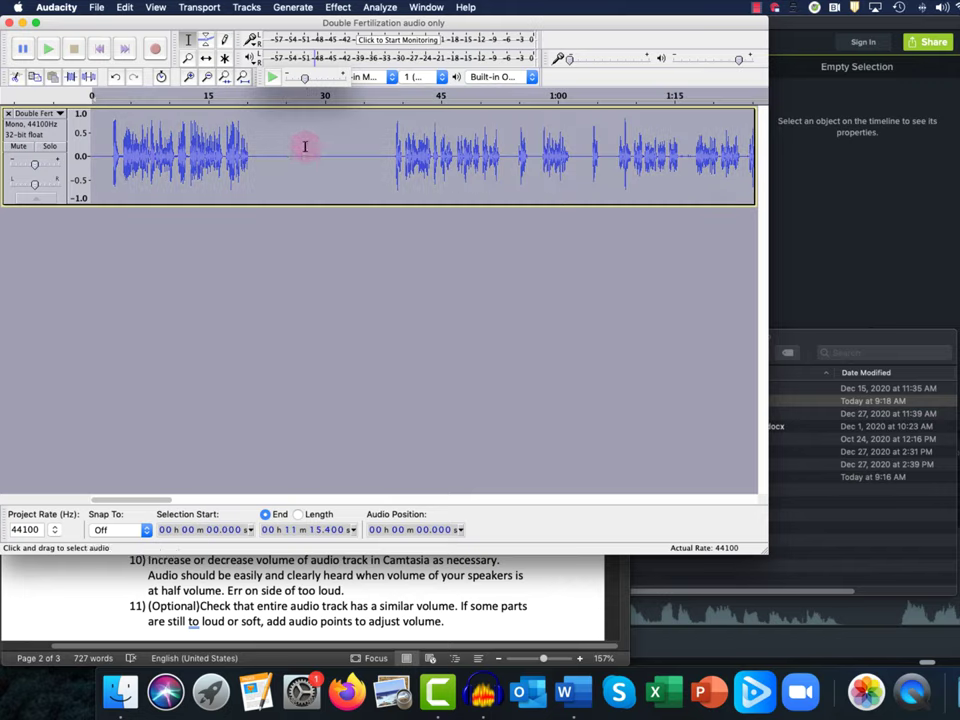
click(339, 8)
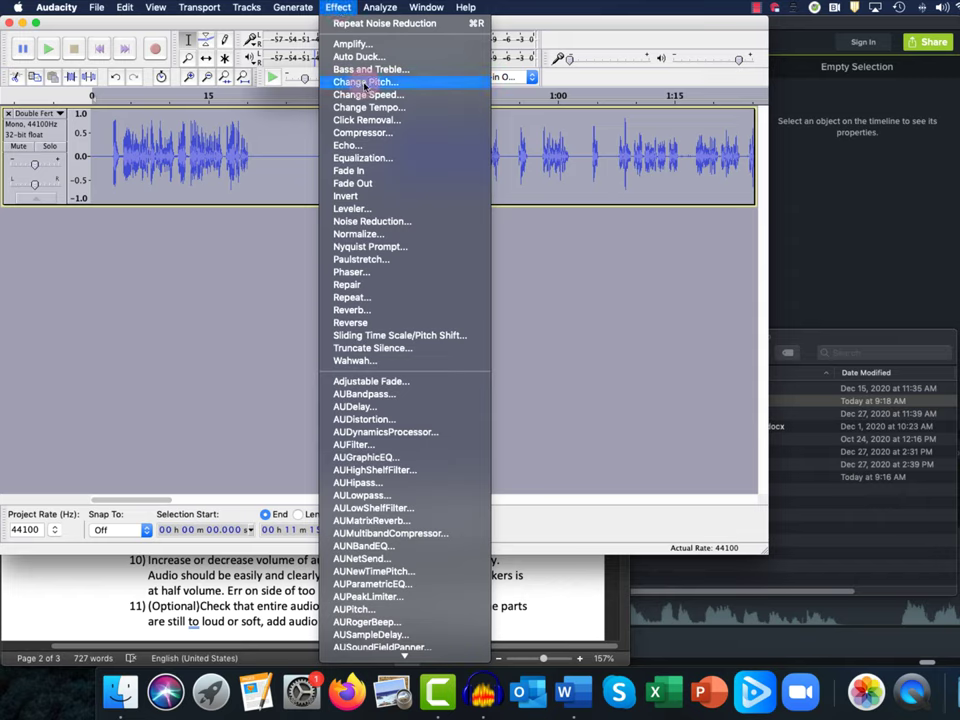
click(393, 222)
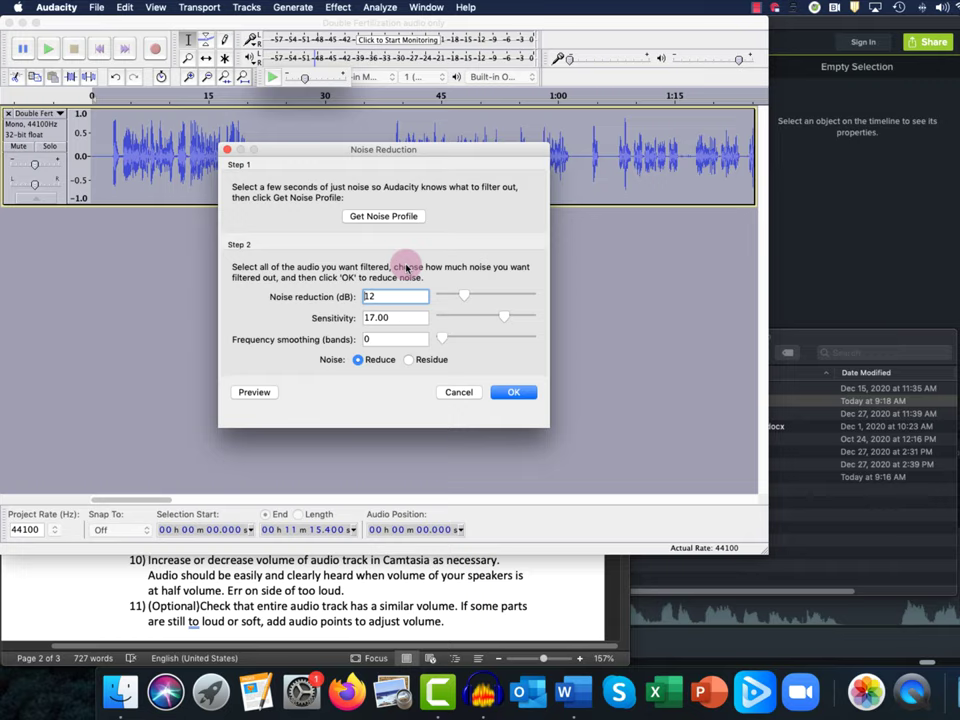
click(509, 396)
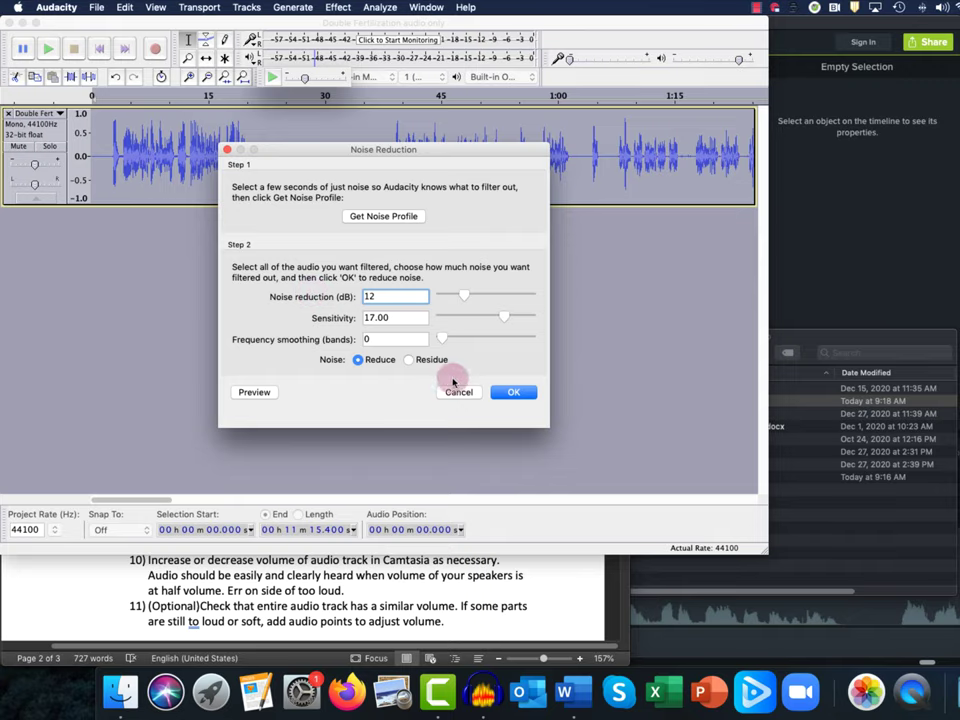
click(515, 395)
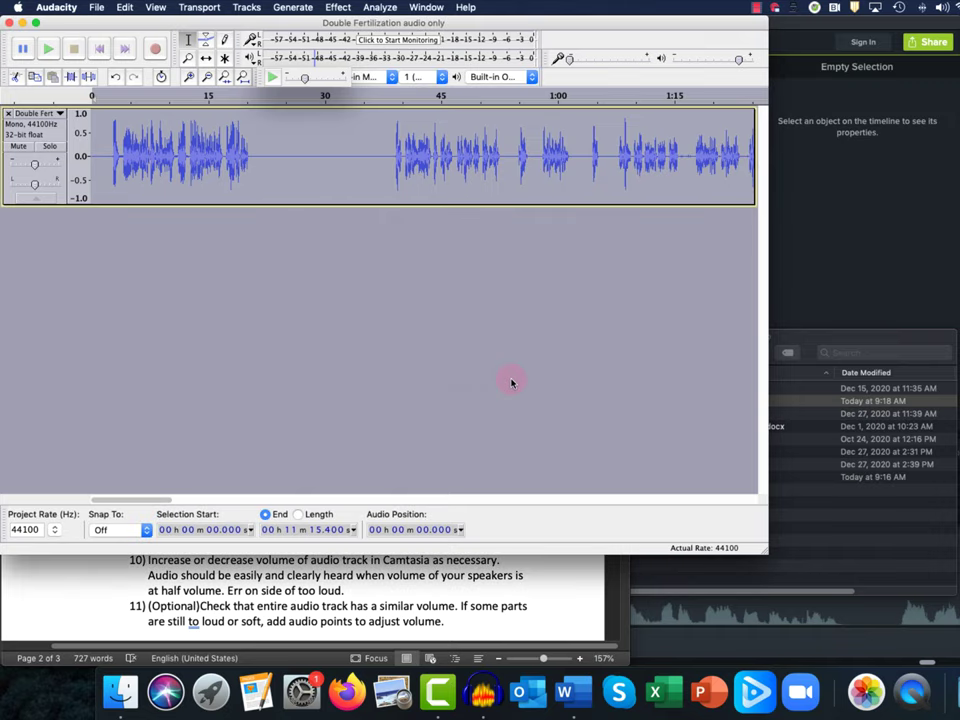
Select the quiet section from about 0:29.1 to 0:38.9 and play it twice to check the remaining background noise
click(349, 155)
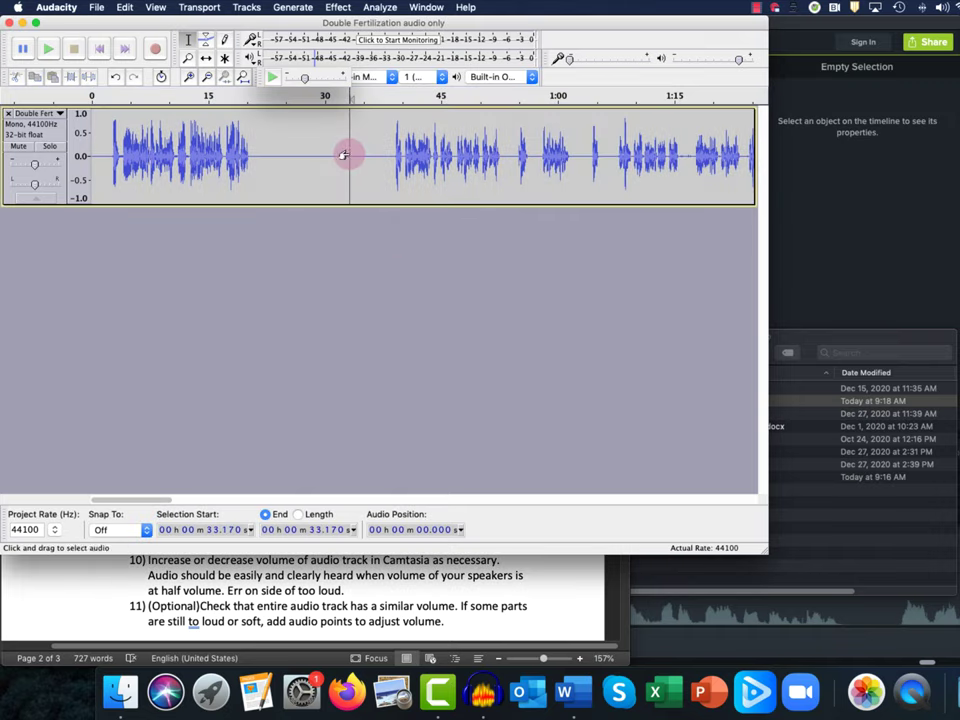
drag(317, 155, 394, 157)
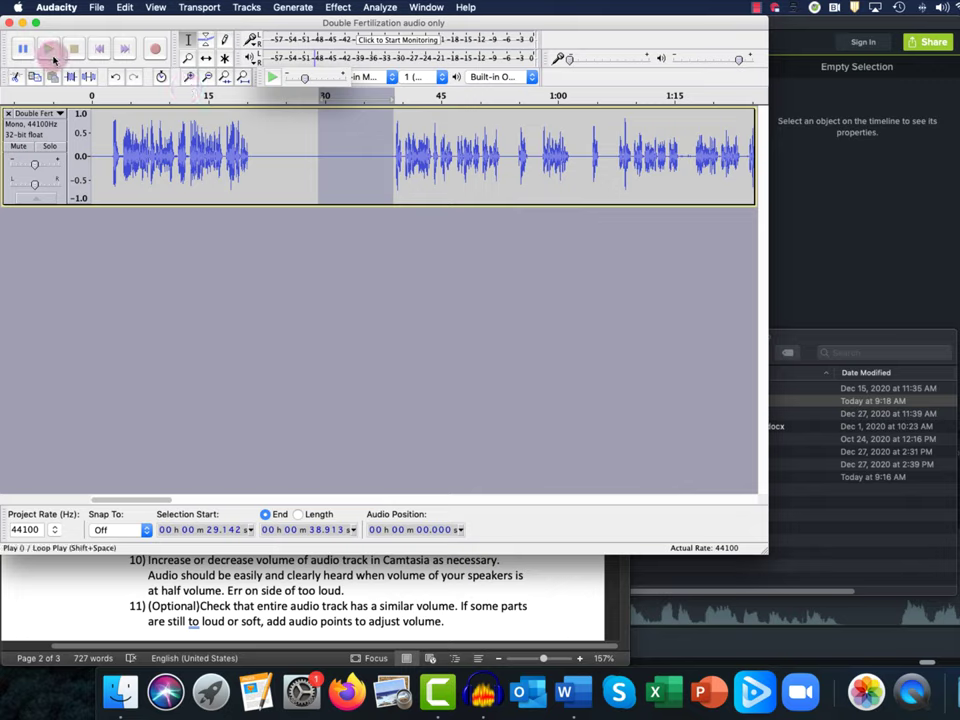
click(48, 47)
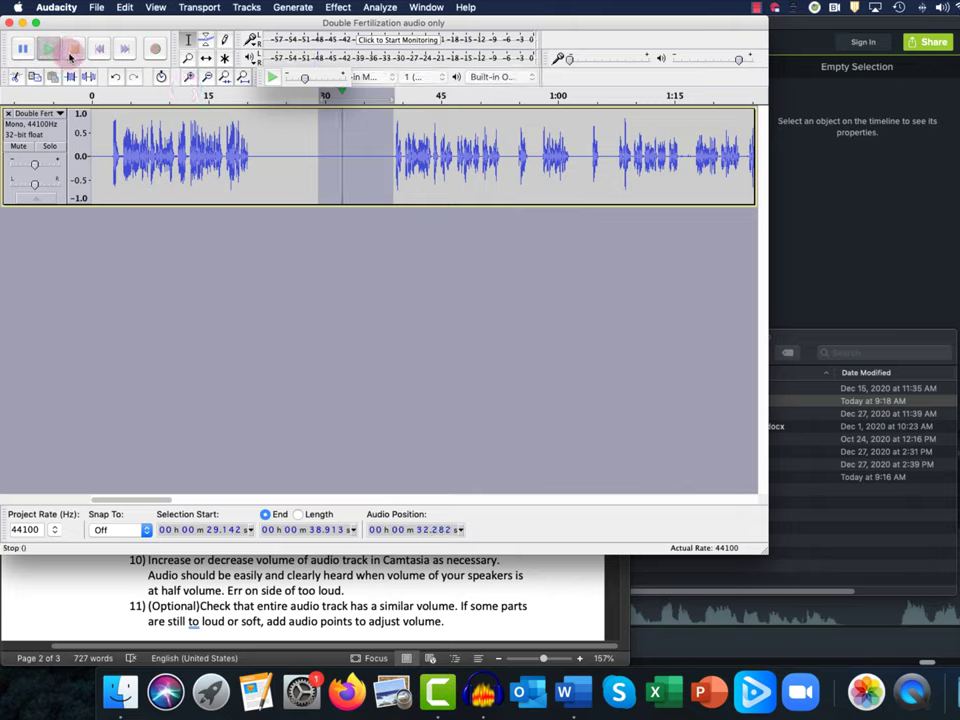
click(72, 50)
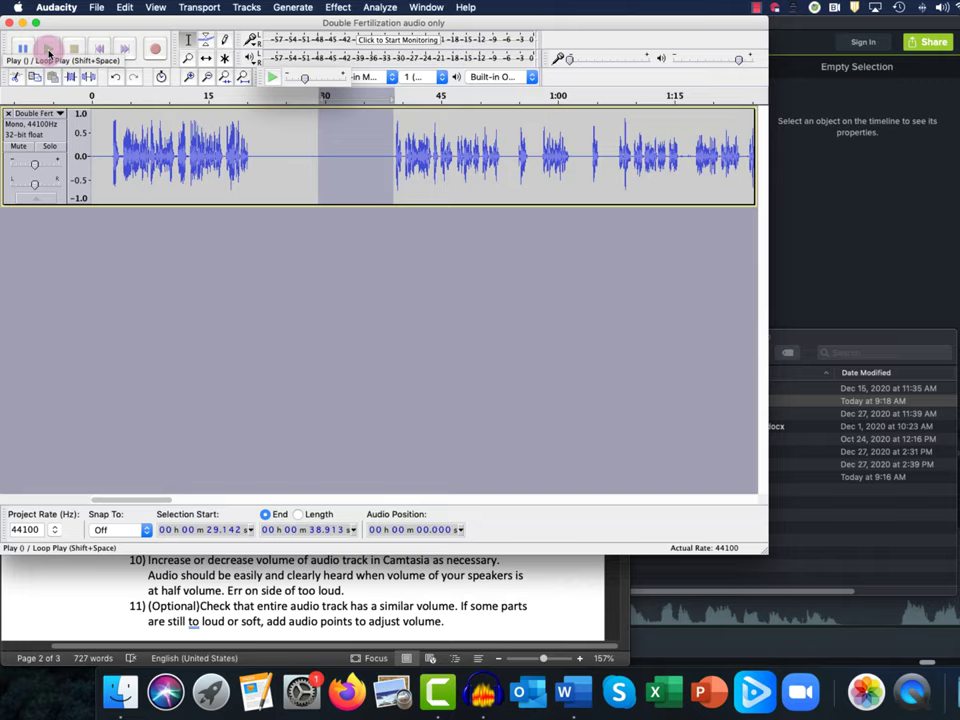
click(48, 50)
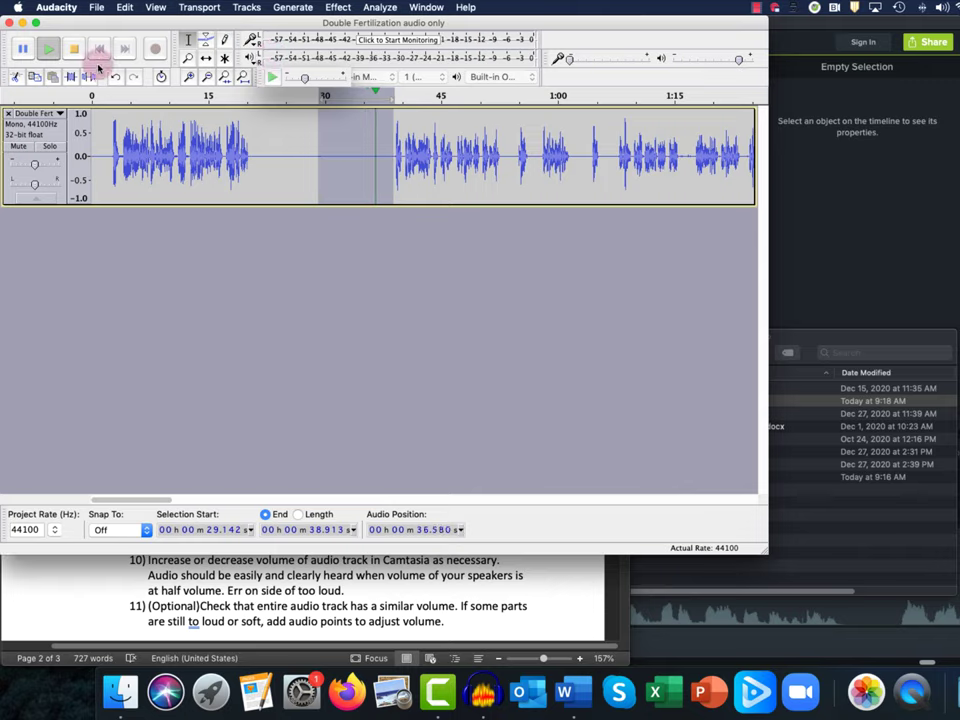
click(73, 48)
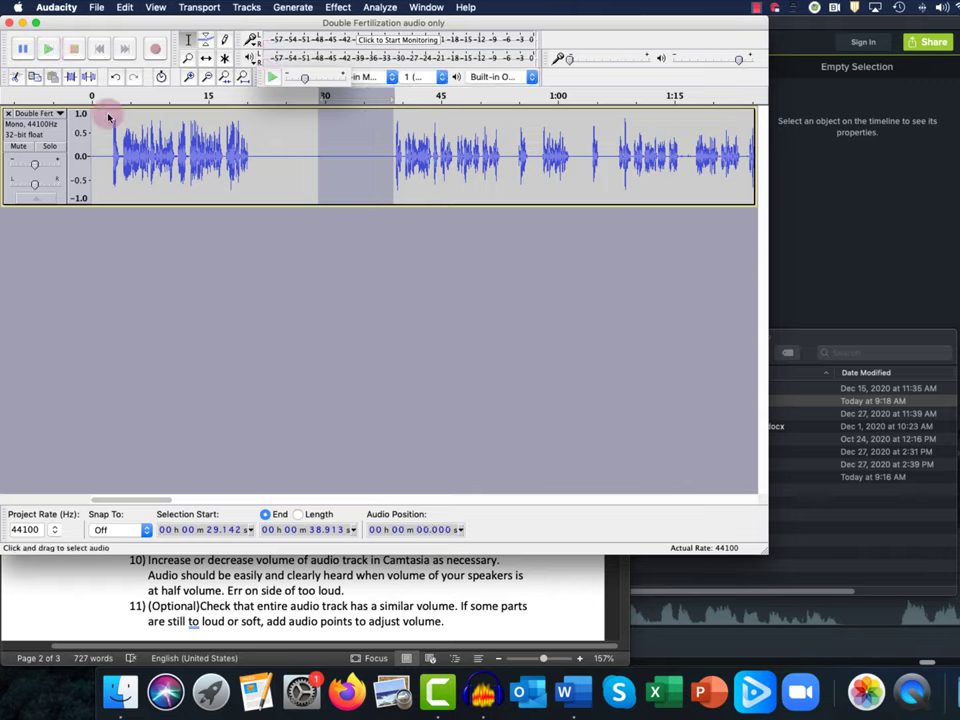
Play the start of the second spoken section from about 0:39.2 to check the speech
click(428, 161)
click(396, 160)
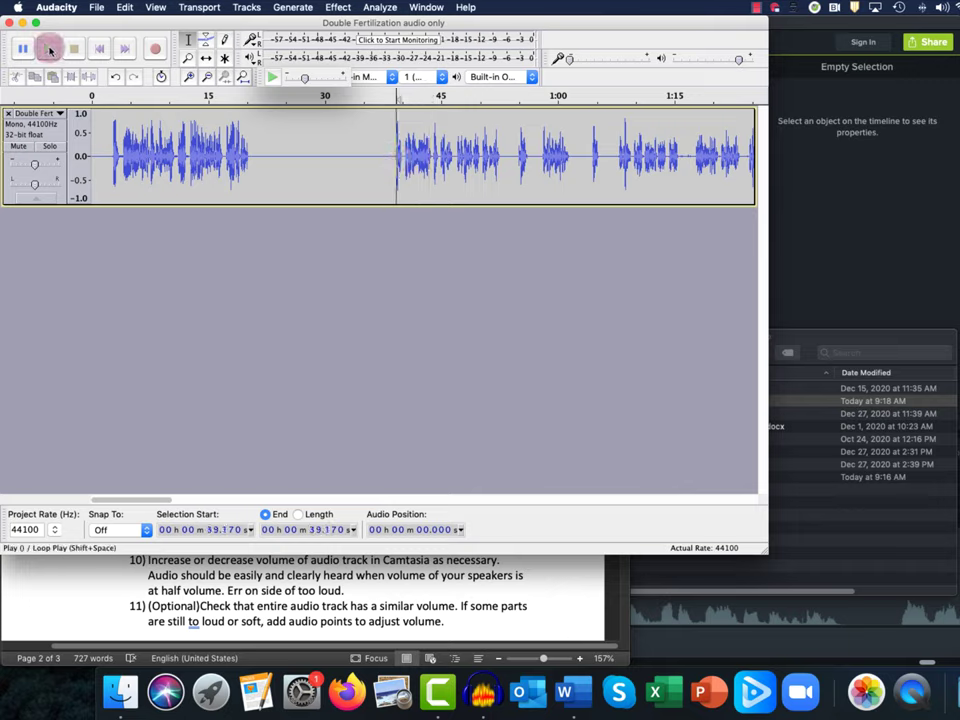
click(50, 48)
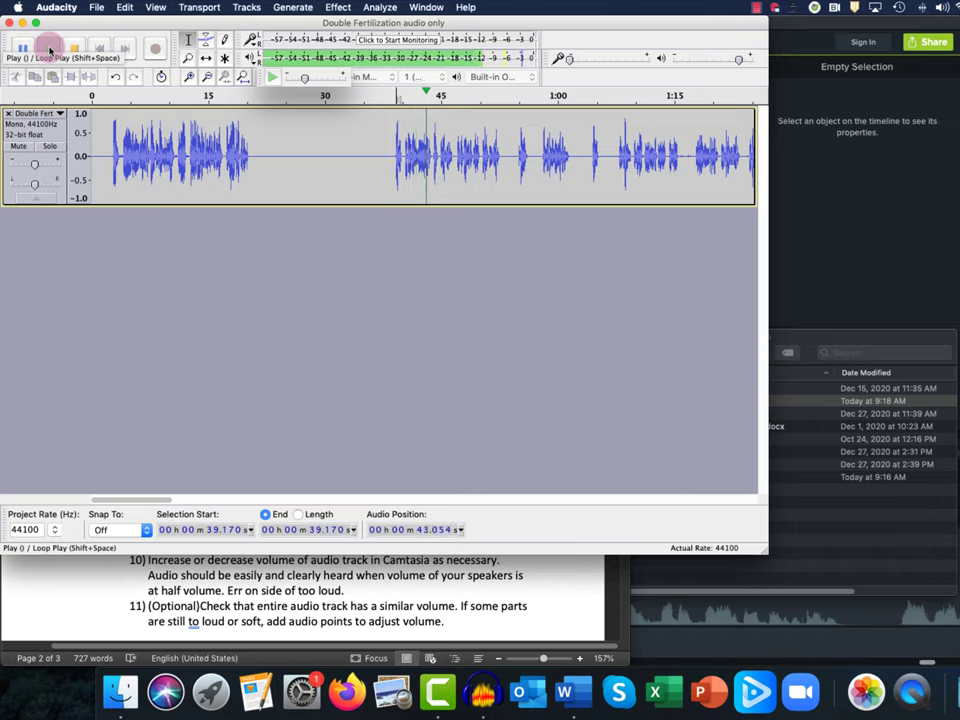
click(74, 48)
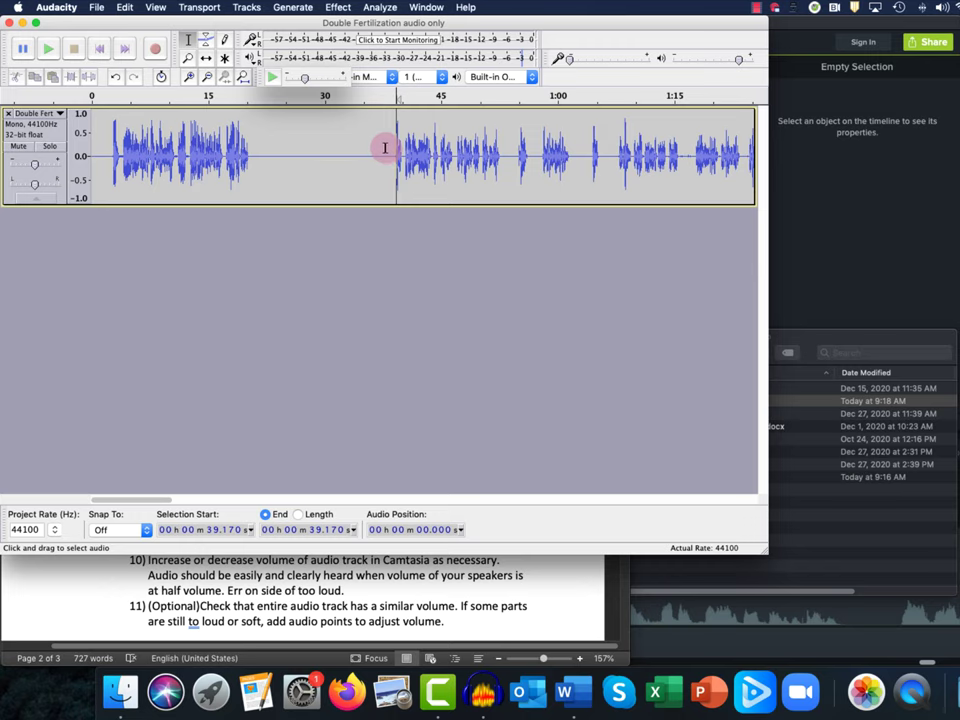
Switch to the Word guide and highlight item 7 with the compressor settings, including the word "compressor"
click(345, 583)
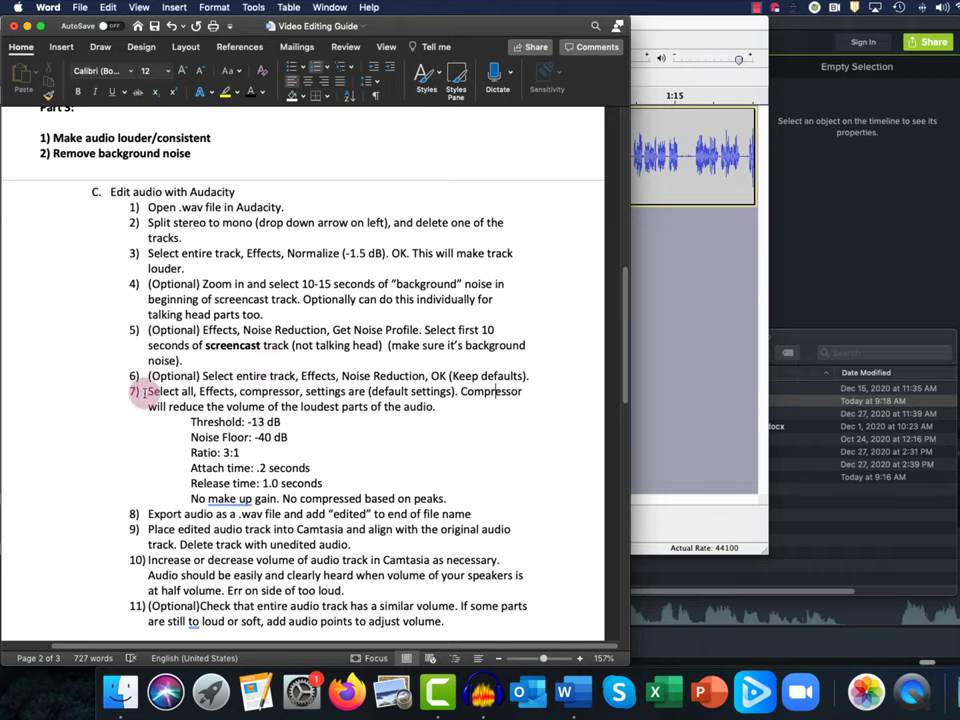
drag(145, 392, 435, 490)
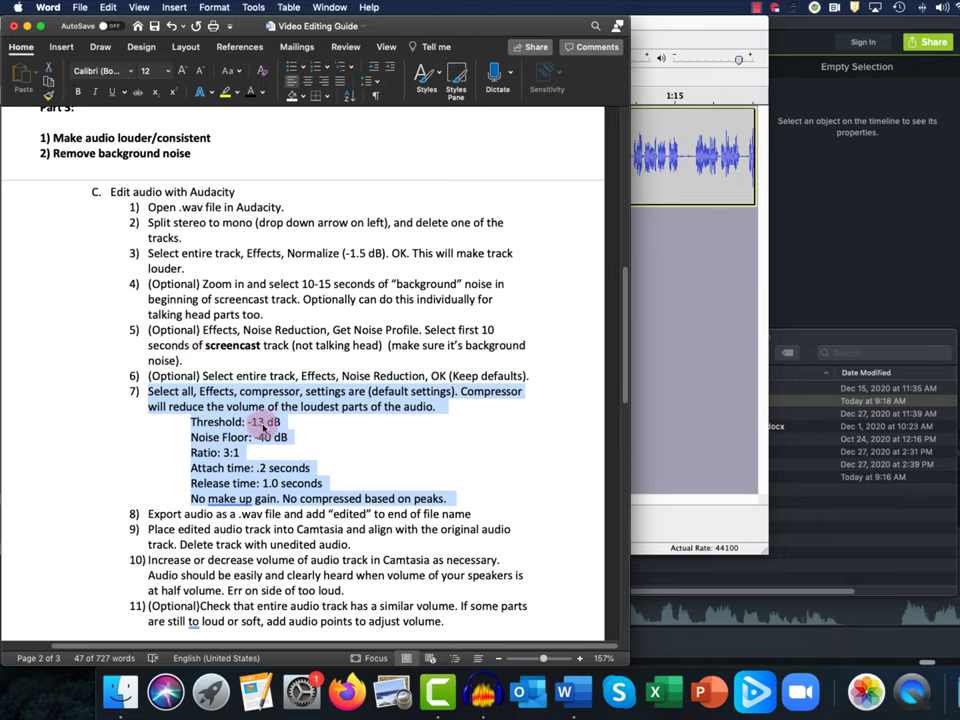
click(246, 403)
drag(240, 389, 297, 391)
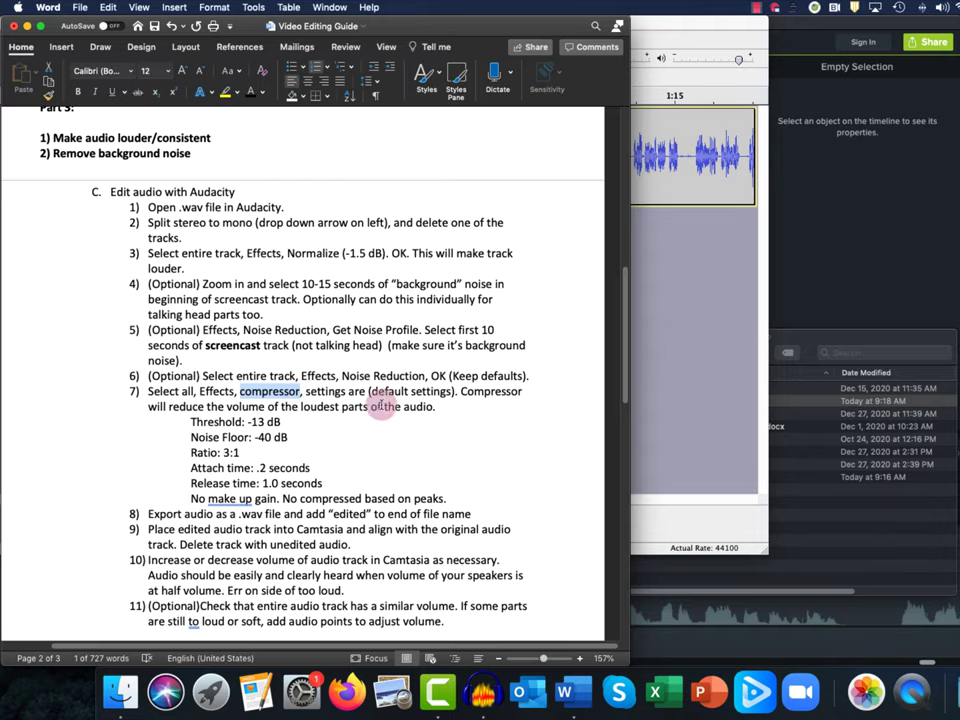
Switch to Audacity and compress the entire track with threshold -13 dB, noise floor -40 dB, ratio 3:1, attack 0.20 and release 1.0 secs
click(674, 366)
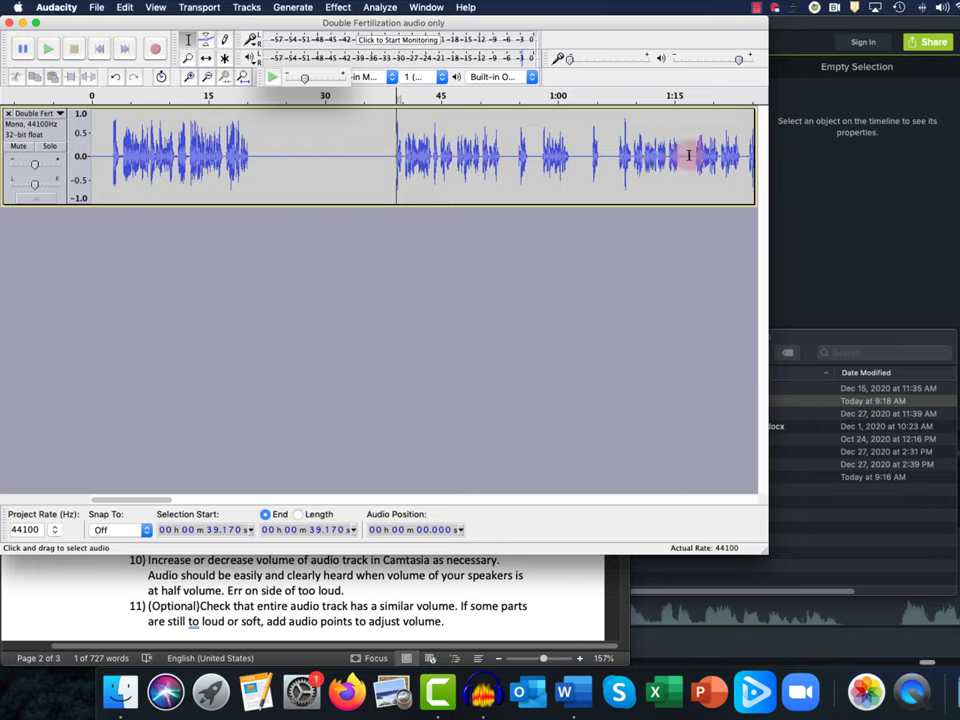
click(337, 155)
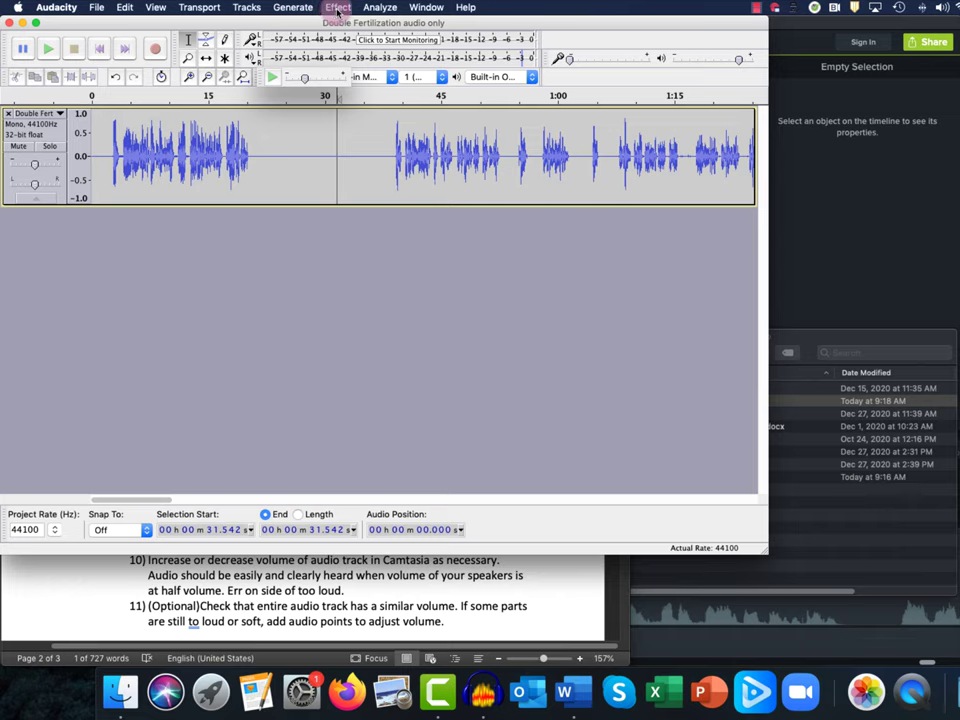
click(338, 8)
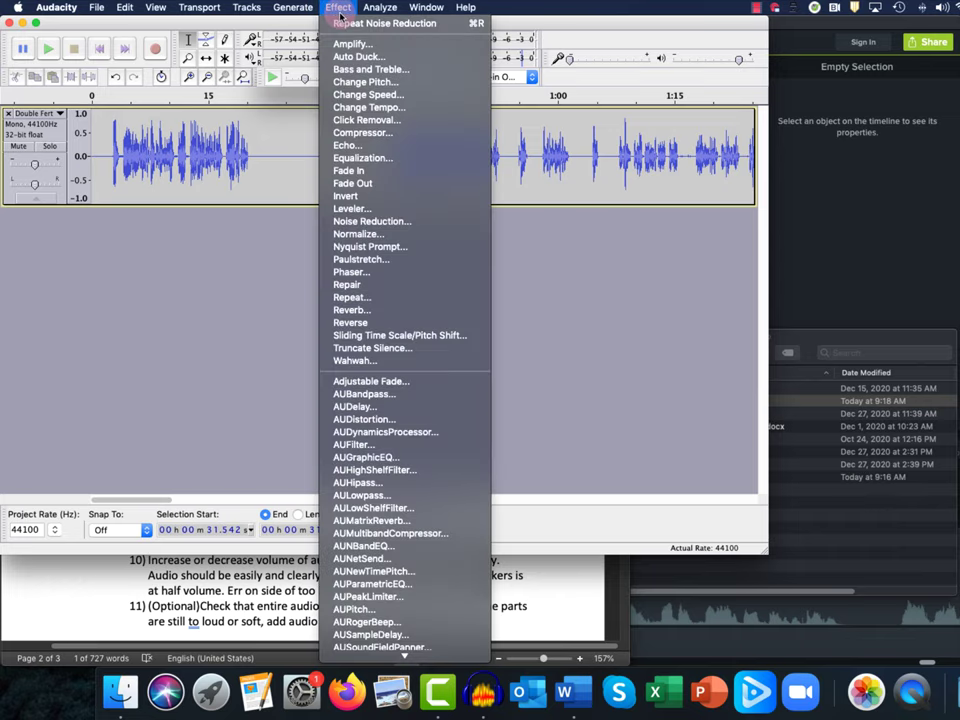
click(362, 134)
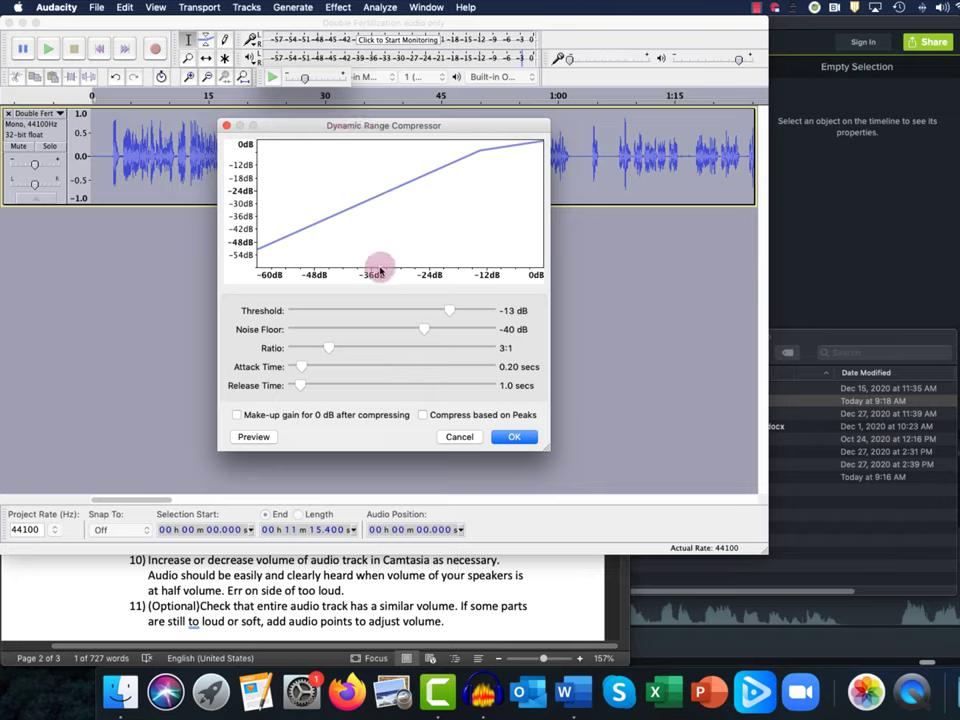
click(517, 437)
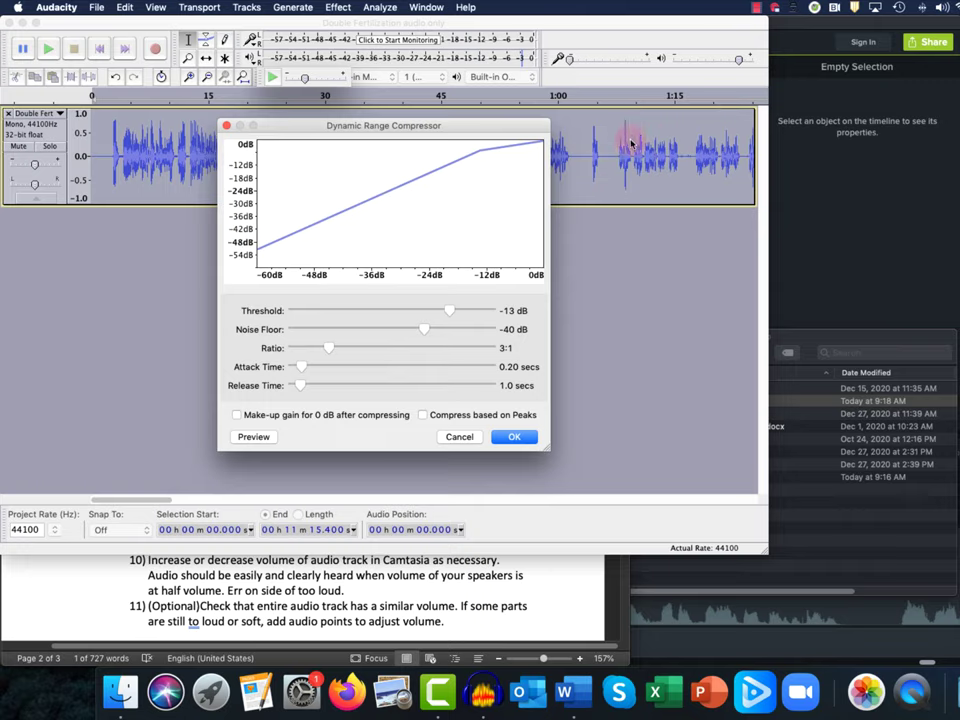
click(516, 436)
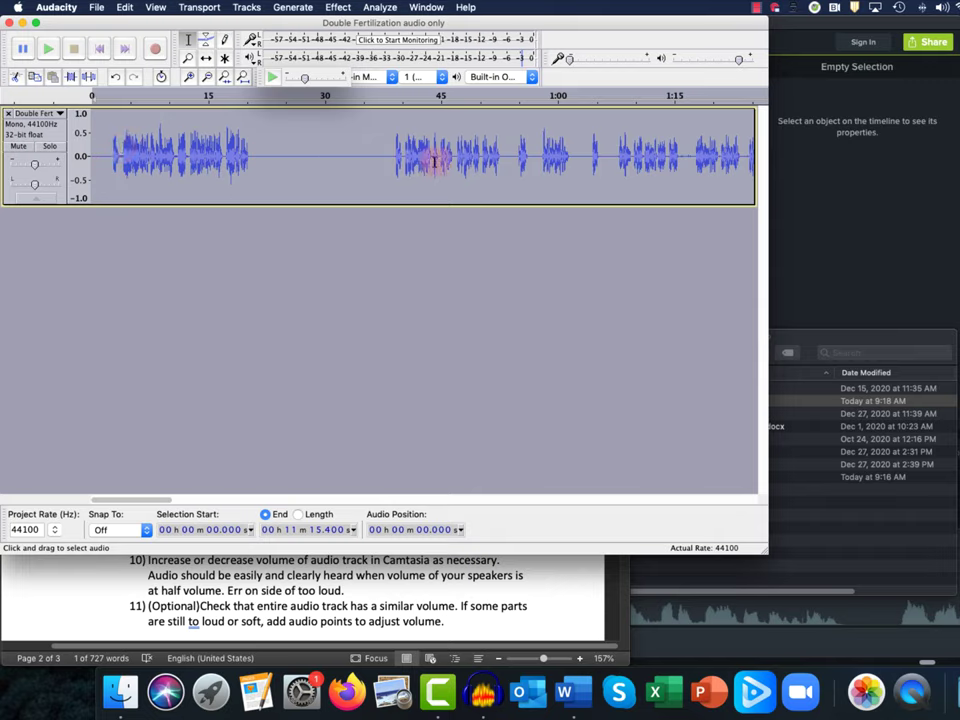
click(126, 152)
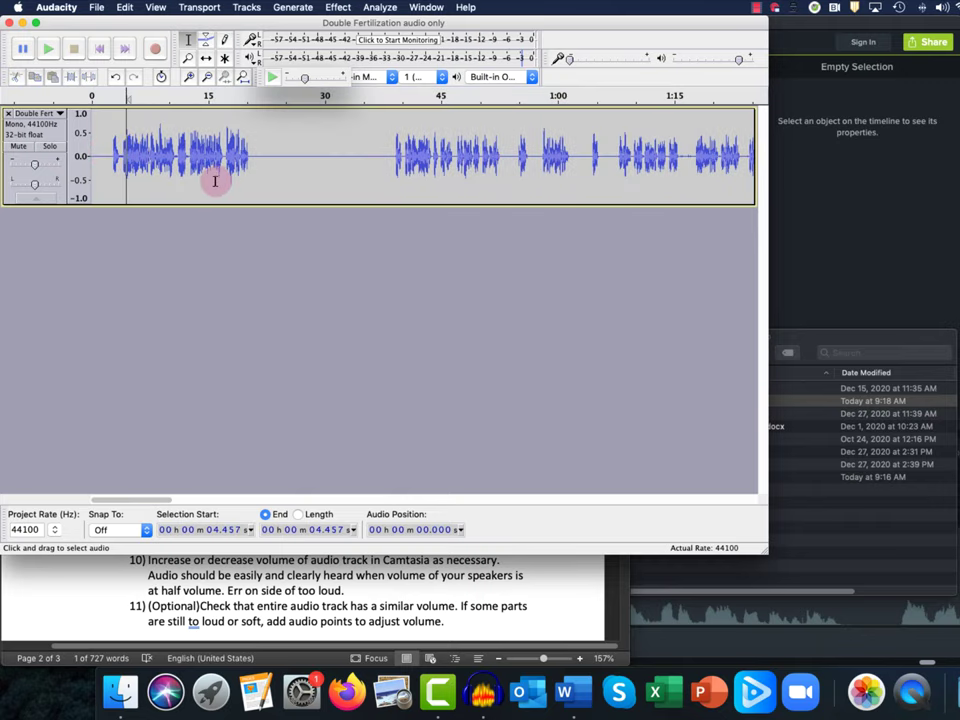
Switch to the Word guide and highlight item 8 about exporting the audio as a .wav file
key(super+Tab)
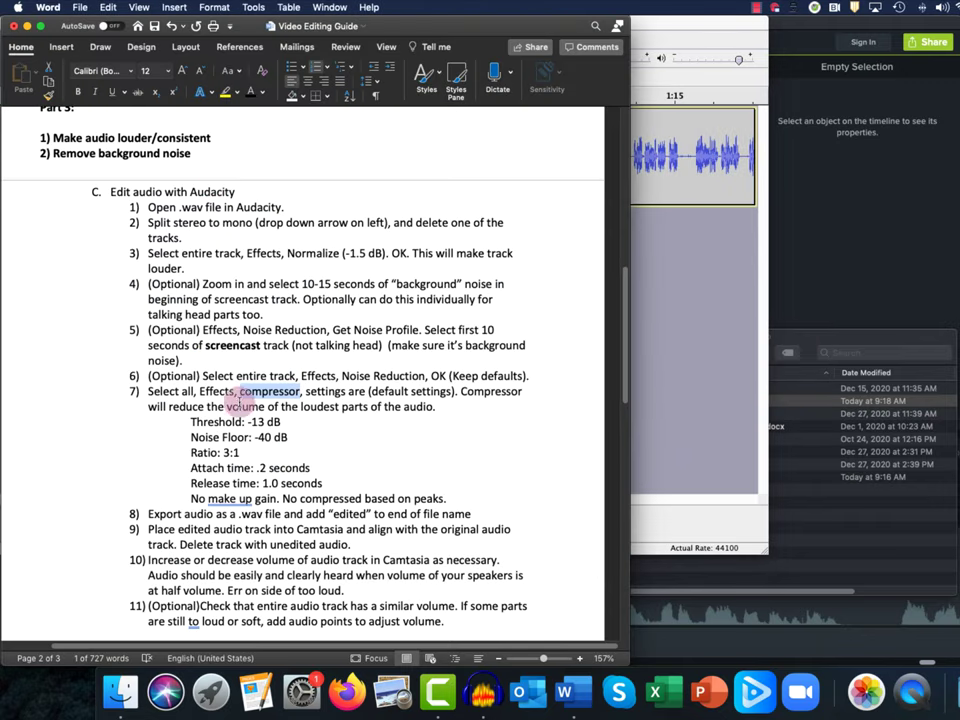
scroll(236, 385, down, 3)
double_click(163, 455)
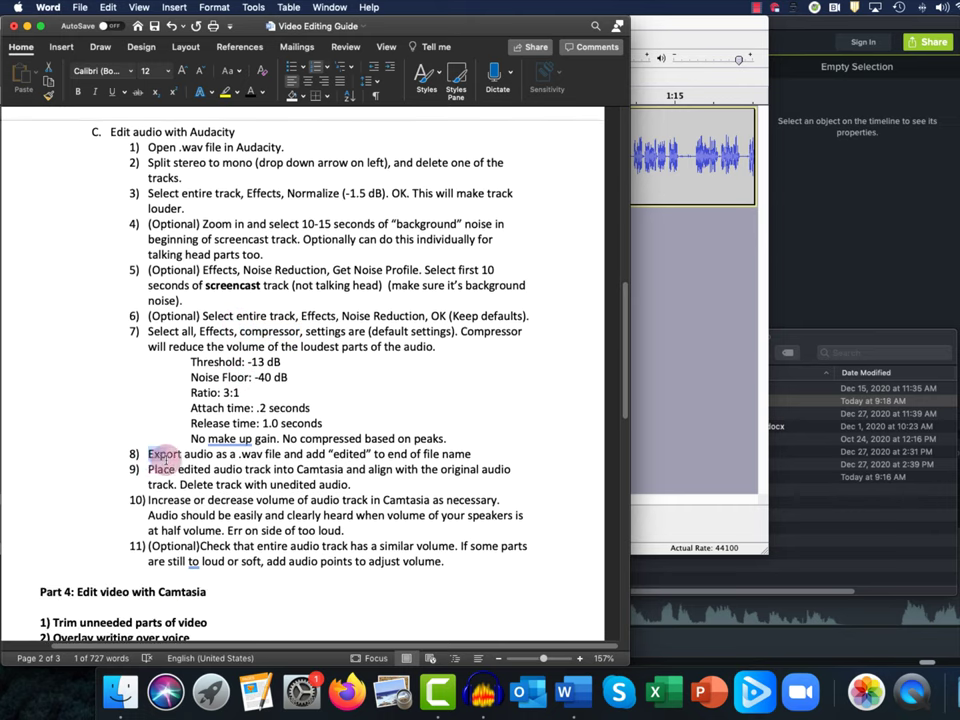
drag(165, 459, 471, 452)
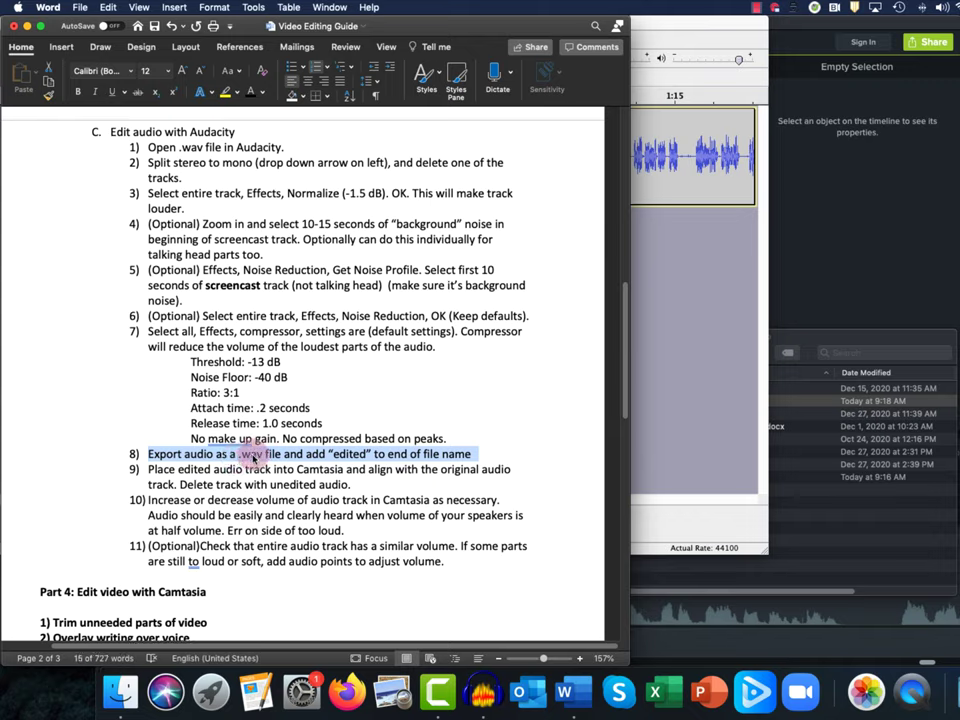
Switch to Audacity and export the audio as "Double Fertilization audio only edited" in WAV (Microsoft) signed 16 bit PCM format with blank metadata
click(697, 267)
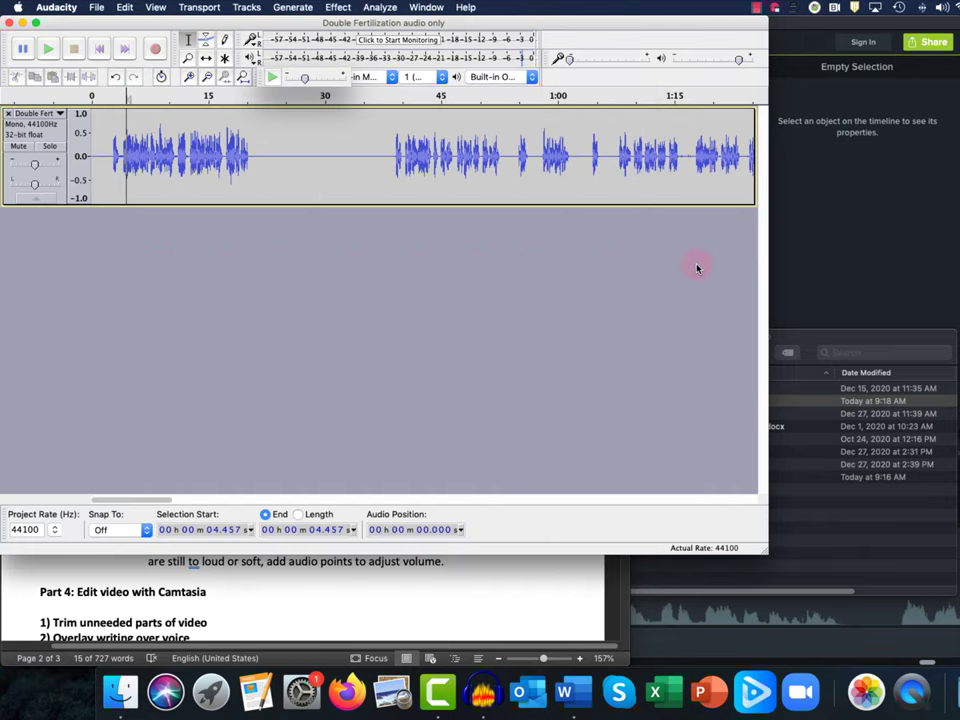
click(97, 9)
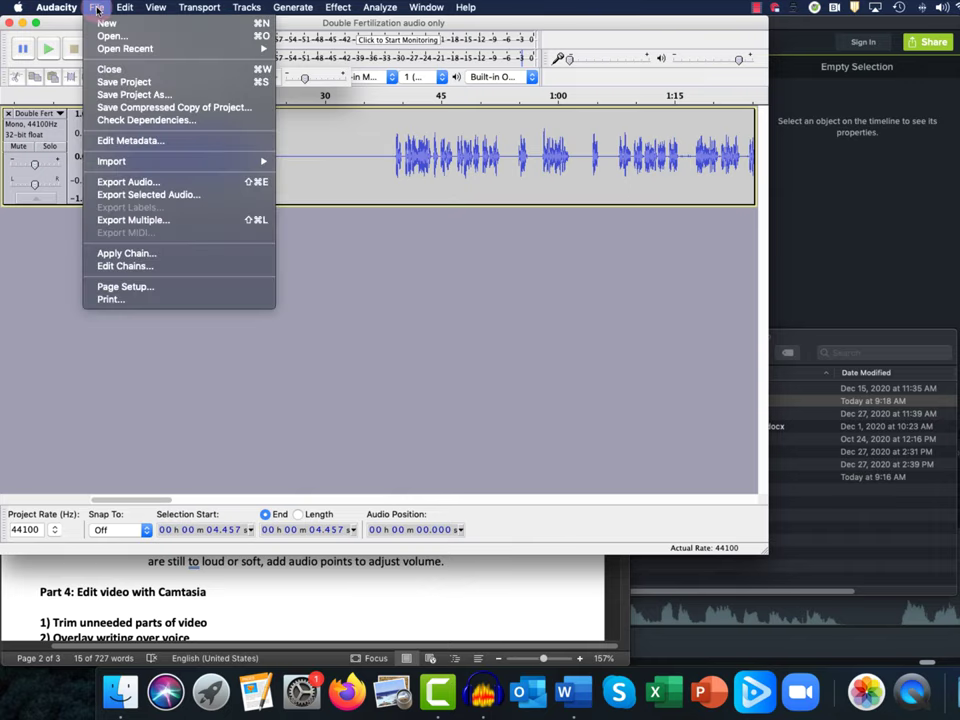
click(123, 182)
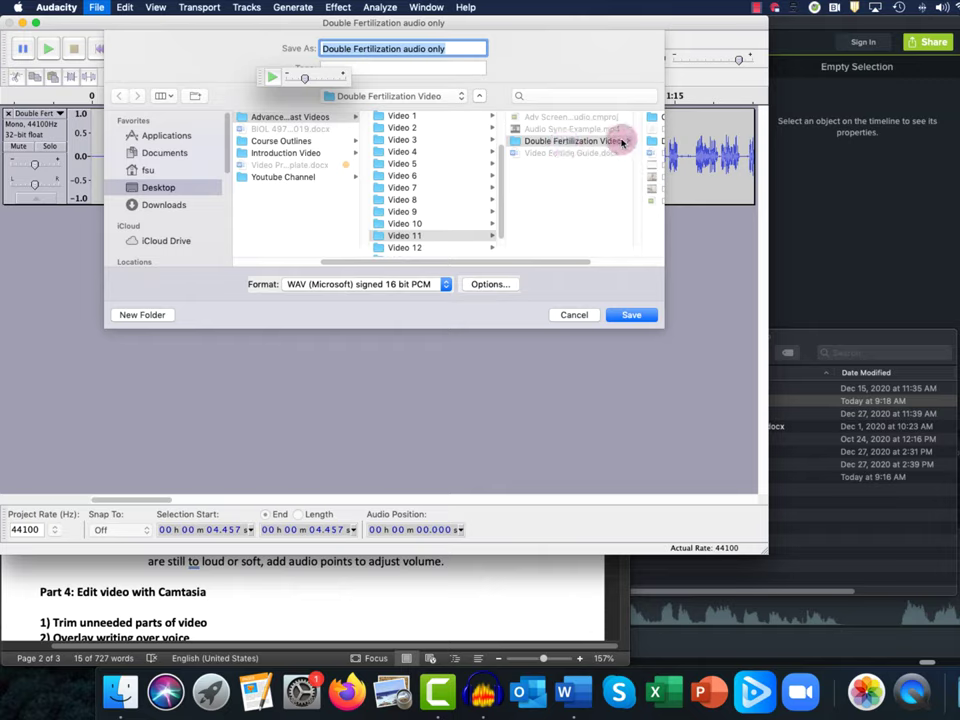
click(320, 286)
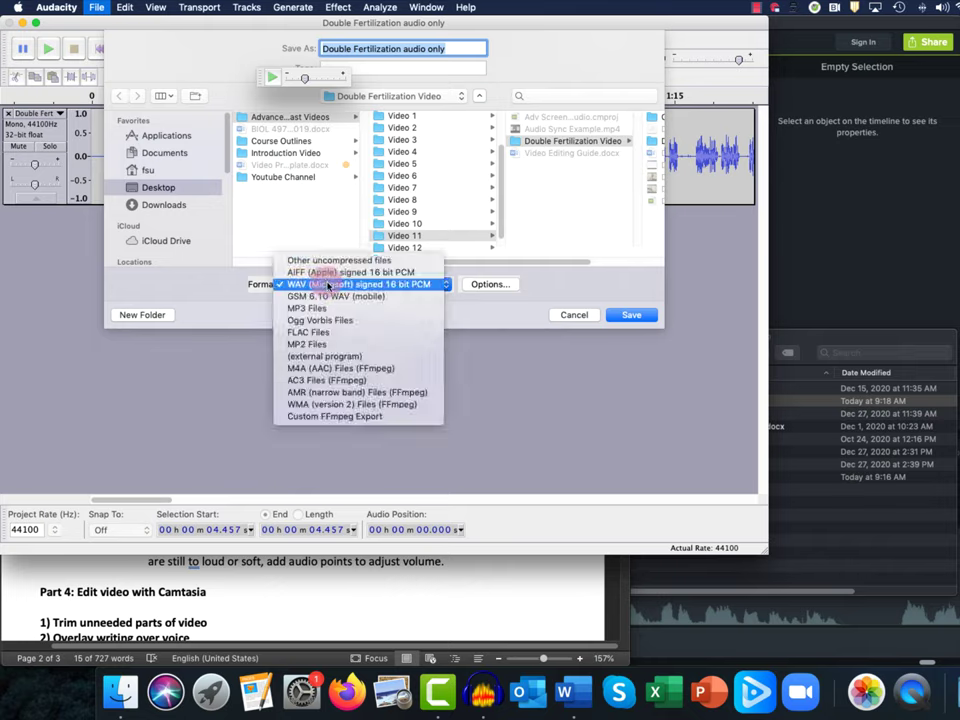
click(327, 286)
click(455, 48)
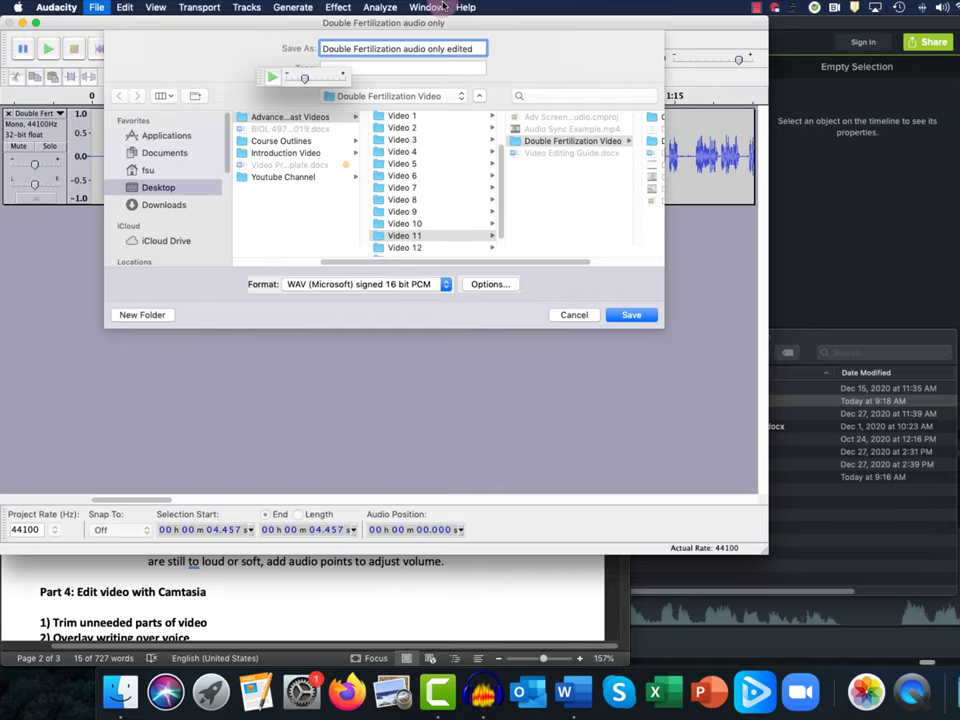
click(357, 47)
click(430, 47)
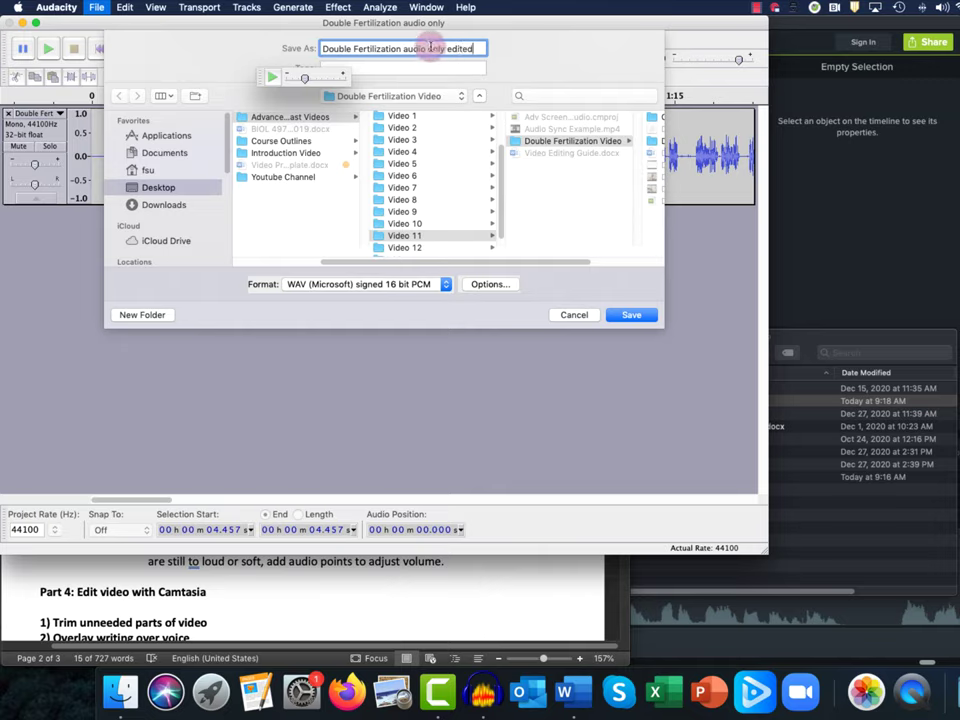
click(631, 316)
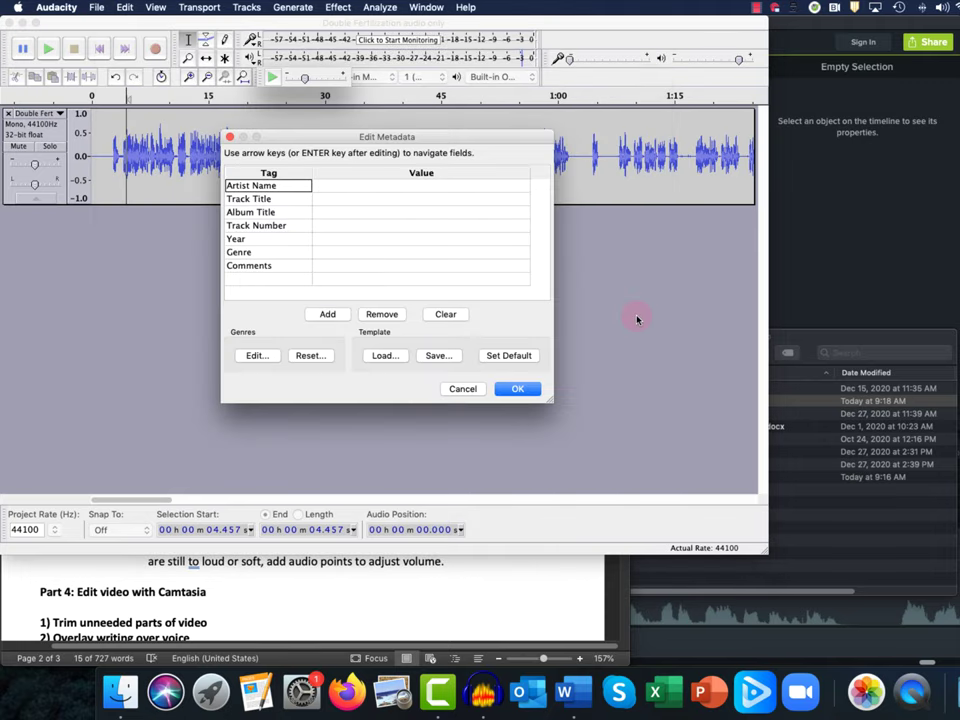
click(520, 389)
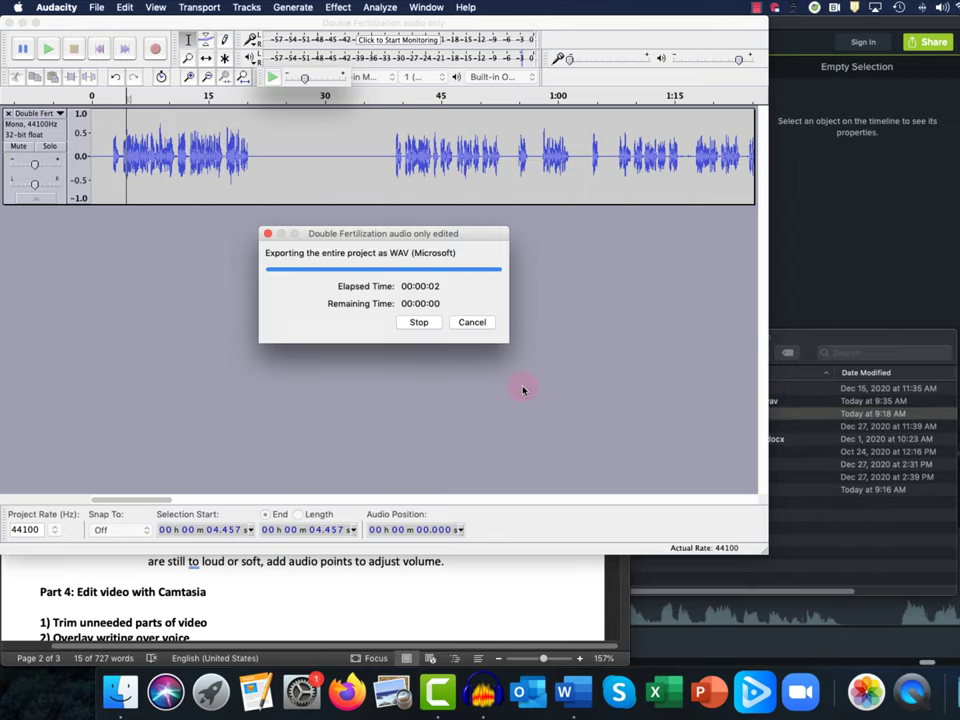
Locate Double Fertilization audio only edited.wav in Finder, and close the Audacity project without saving changes
click(814, 336)
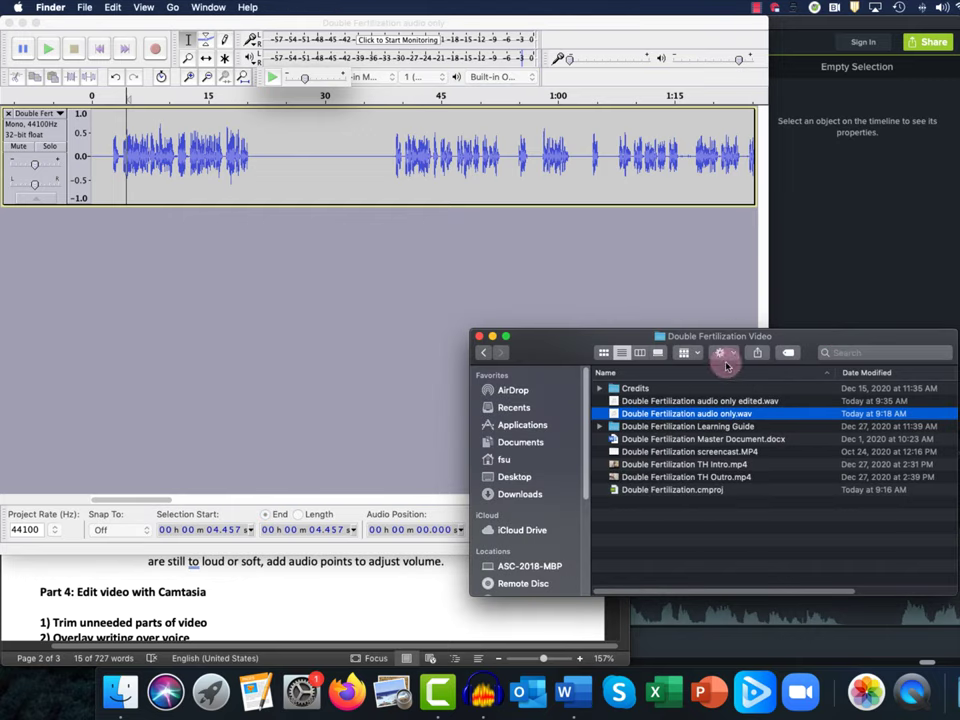
click(640, 400)
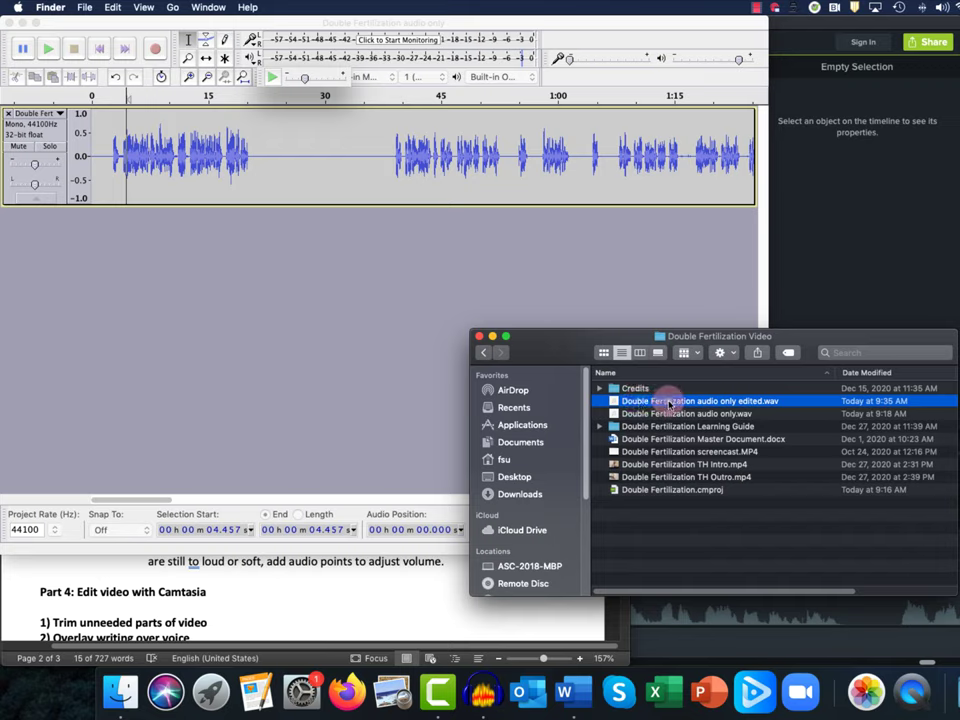
click(249, 280)
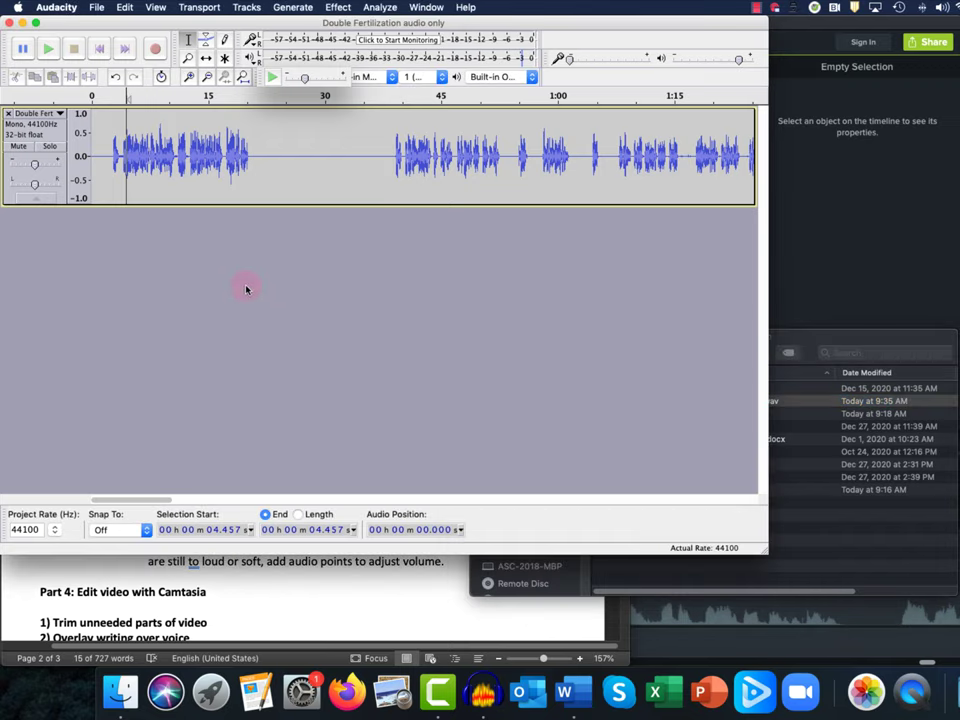
click(9, 23)
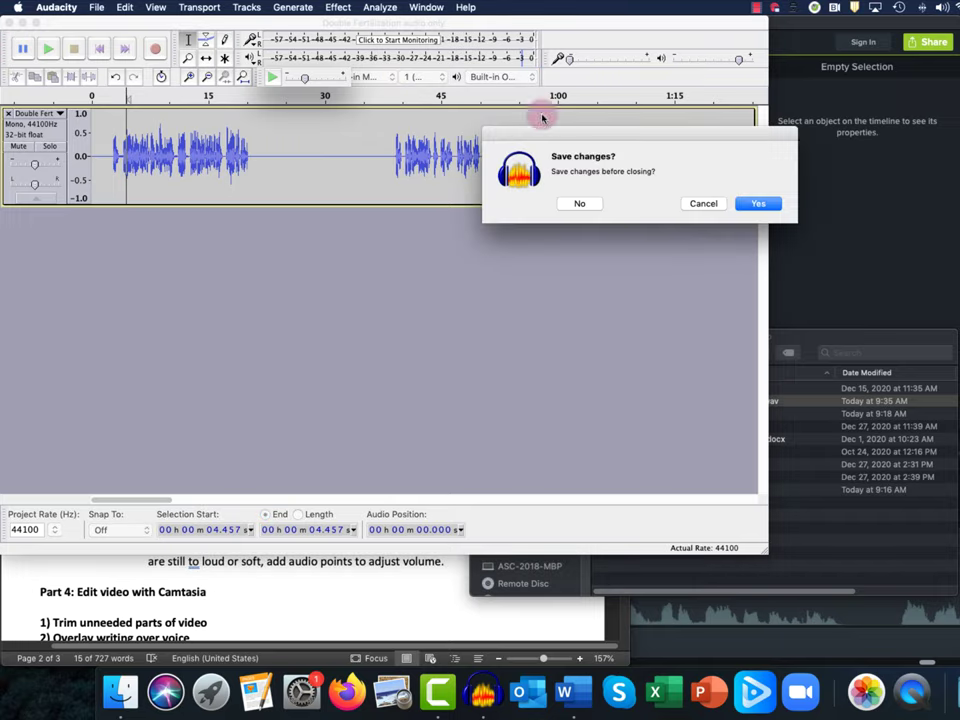
click(576, 204)
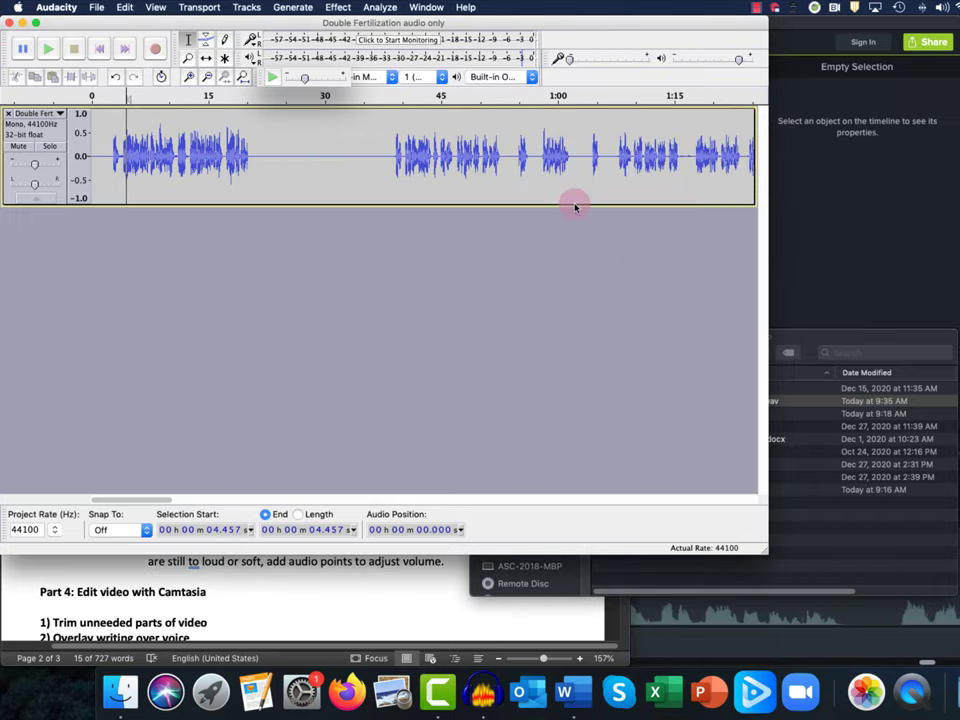
Place Double Fertilization audio only edited.wav from Finder at the start of Track 3 in the Camtasia timeline
click(680, 343)
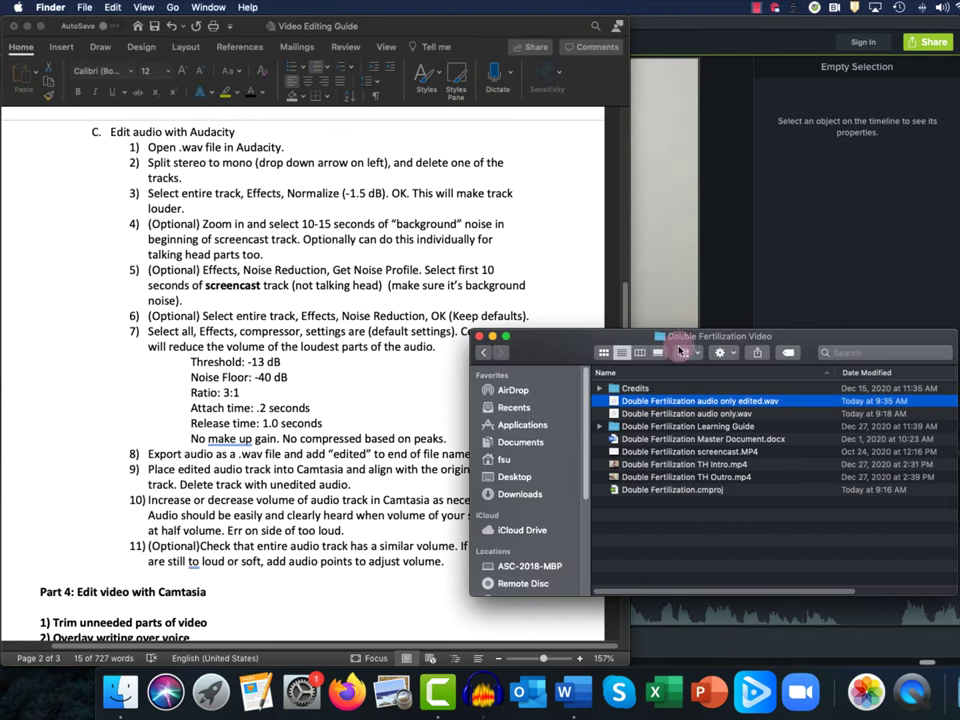
click(692, 414)
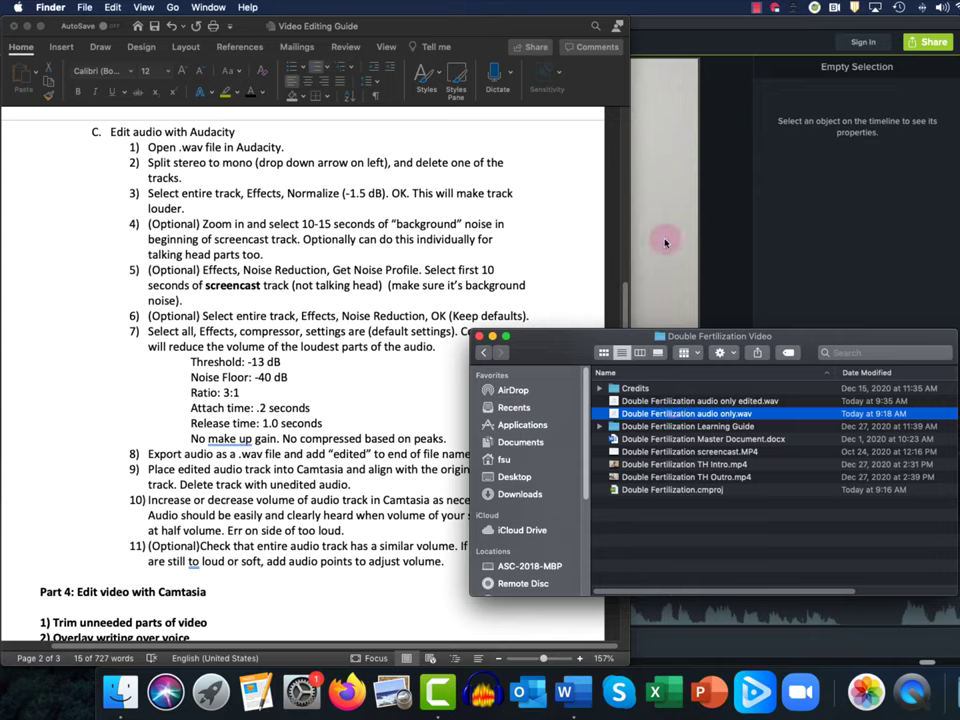
click(731, 401)
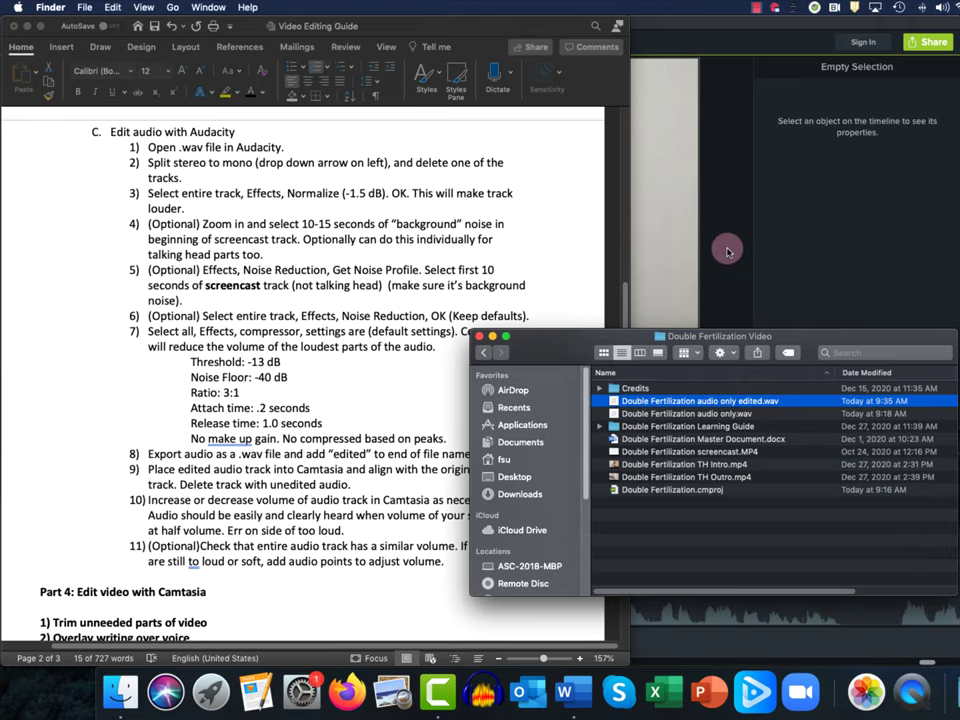
key(super+Tab)
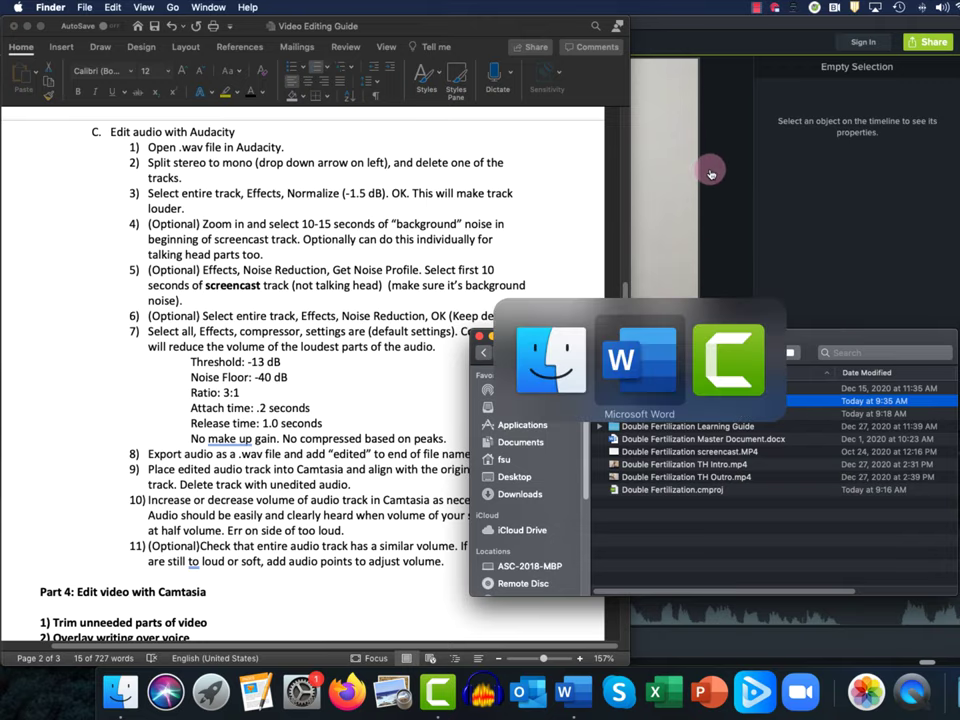
key(super+Tab)
key(super+Tab)
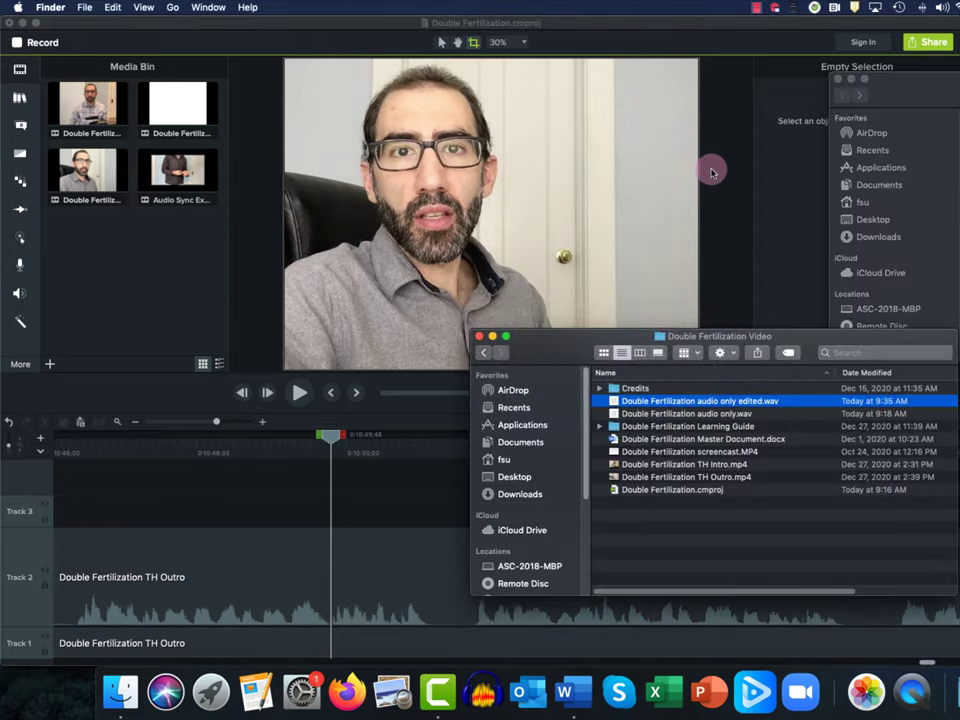
click(712, 172)
drag(608, 394, 368, 397)
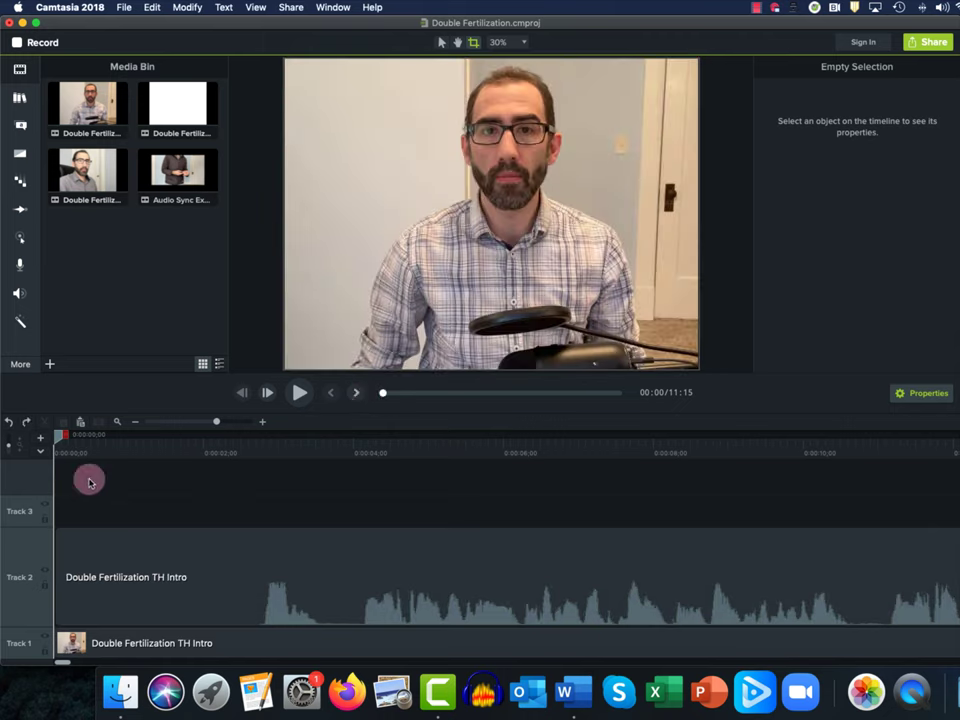
key(super+Tab)
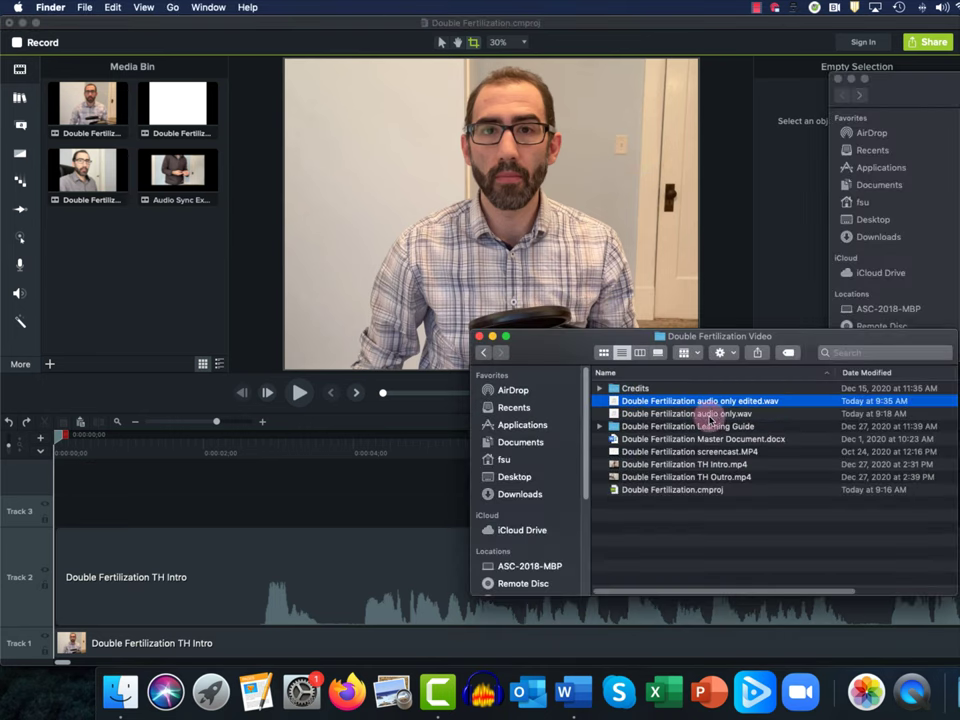
drag(730, 402, 67, 516)
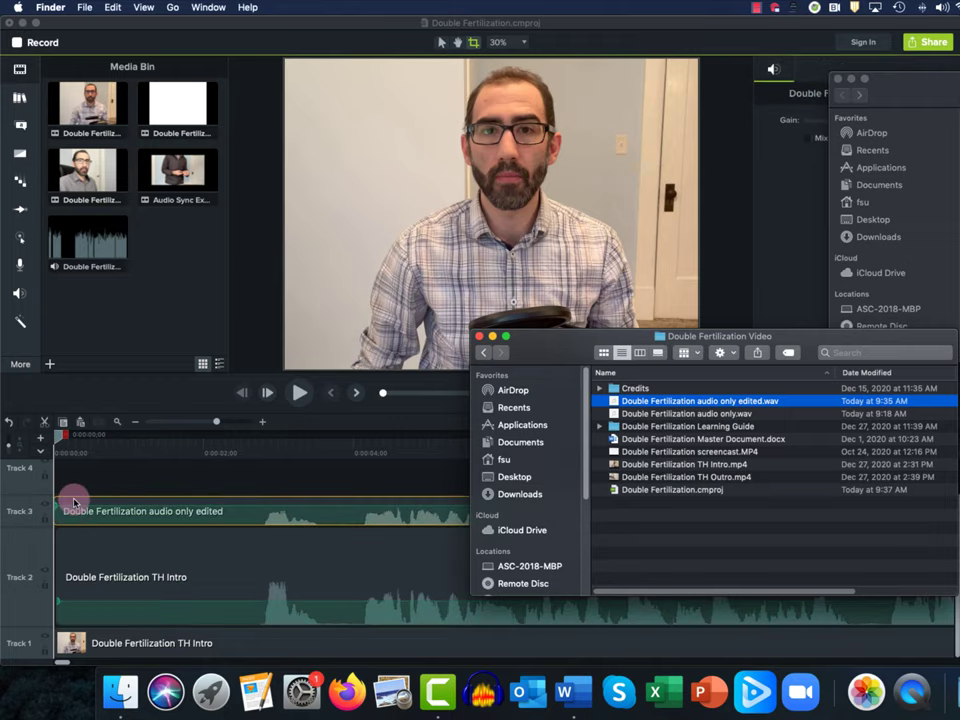
Compare the waveform alignment of Tracks 2 and 3 with the playhead at the first speech onset, 0:00:02;50
click(70, 508)
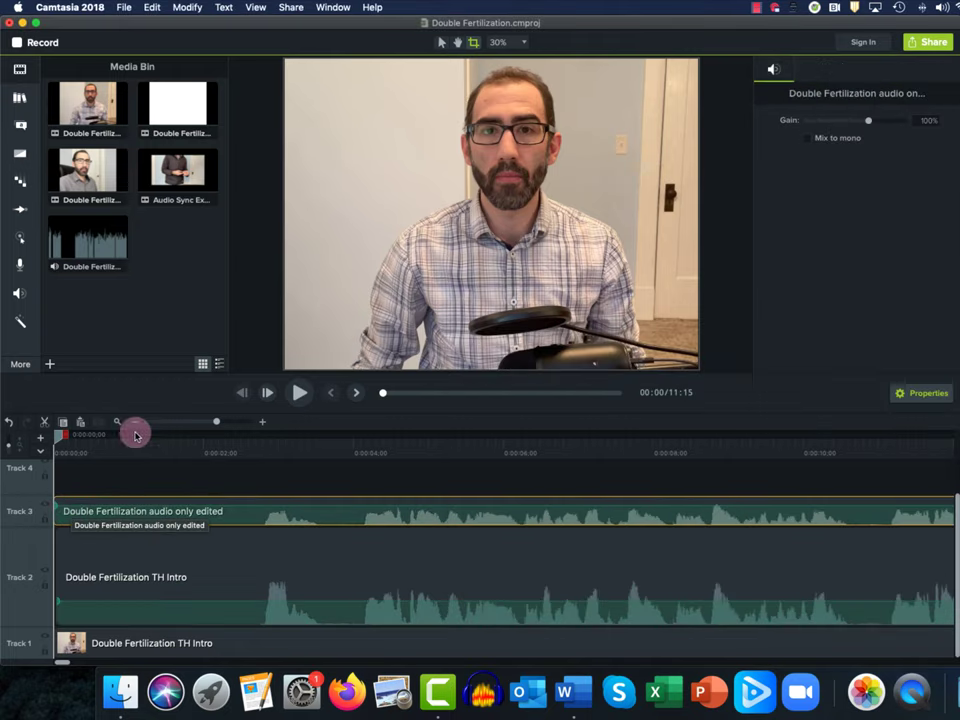
click(229, 420)
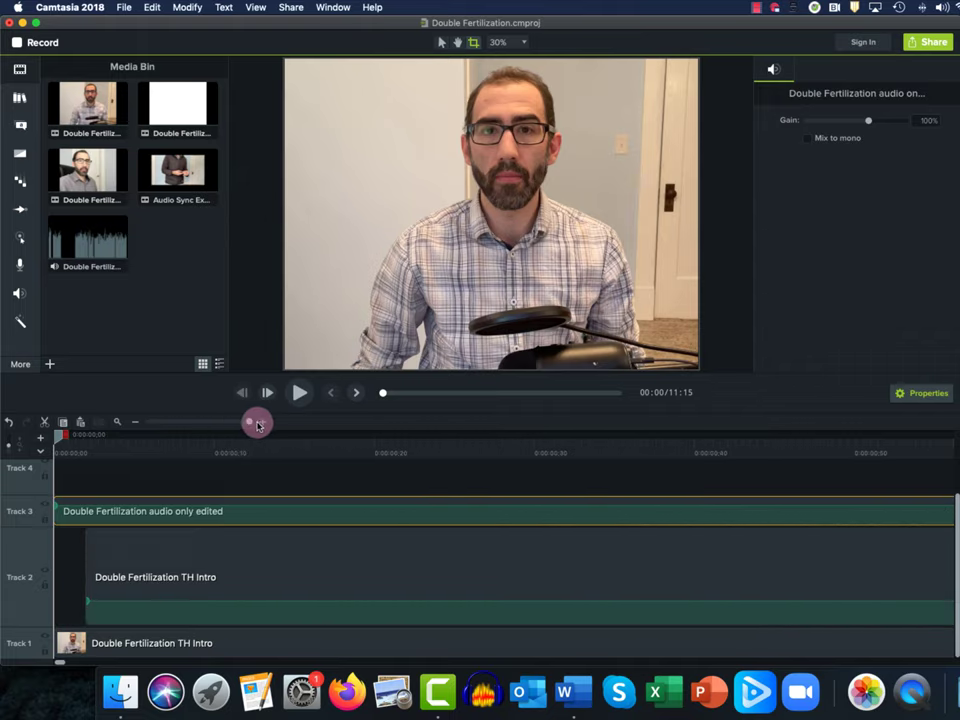
drag(255, 422, 205, 423)
click(215, 510)
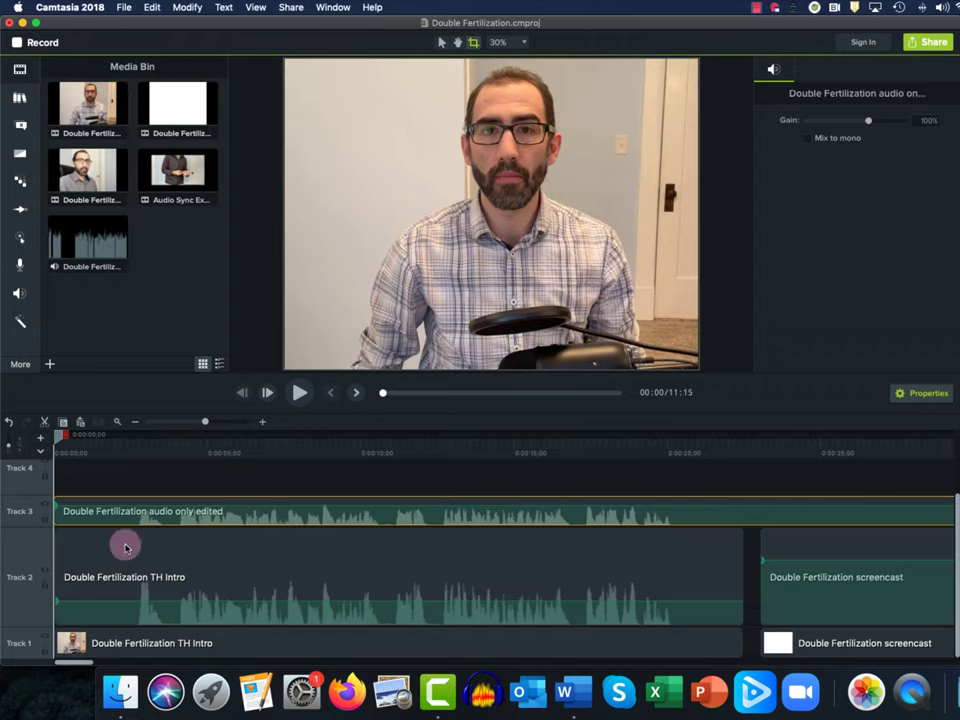
drag(61, 435, 143, 442)
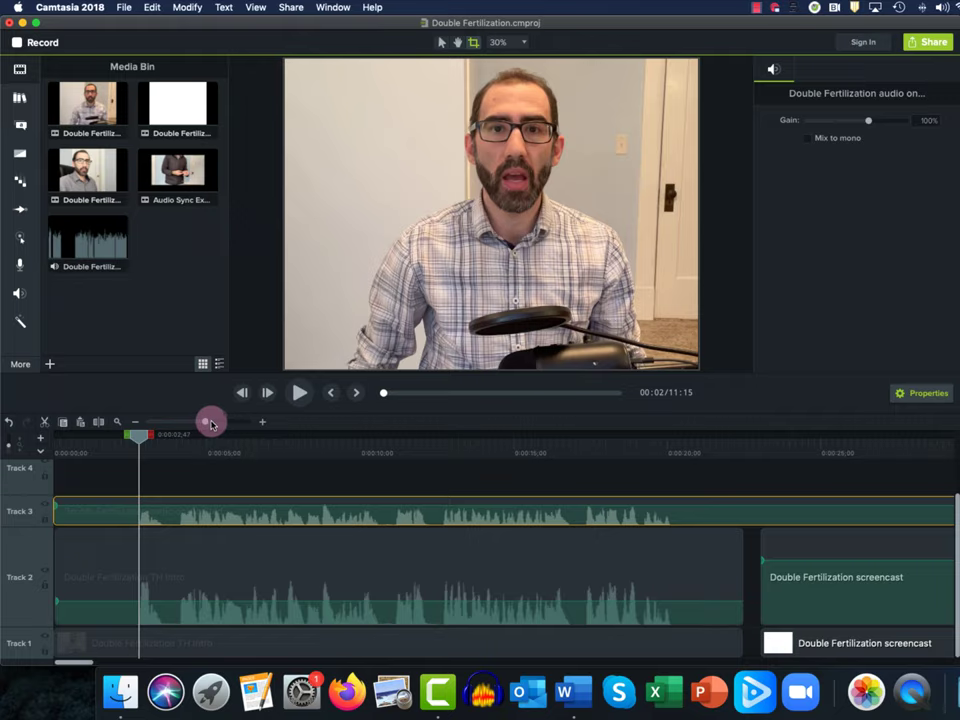
drag(206, 421, 228, 421)
drag(246, 420, 257, 418)
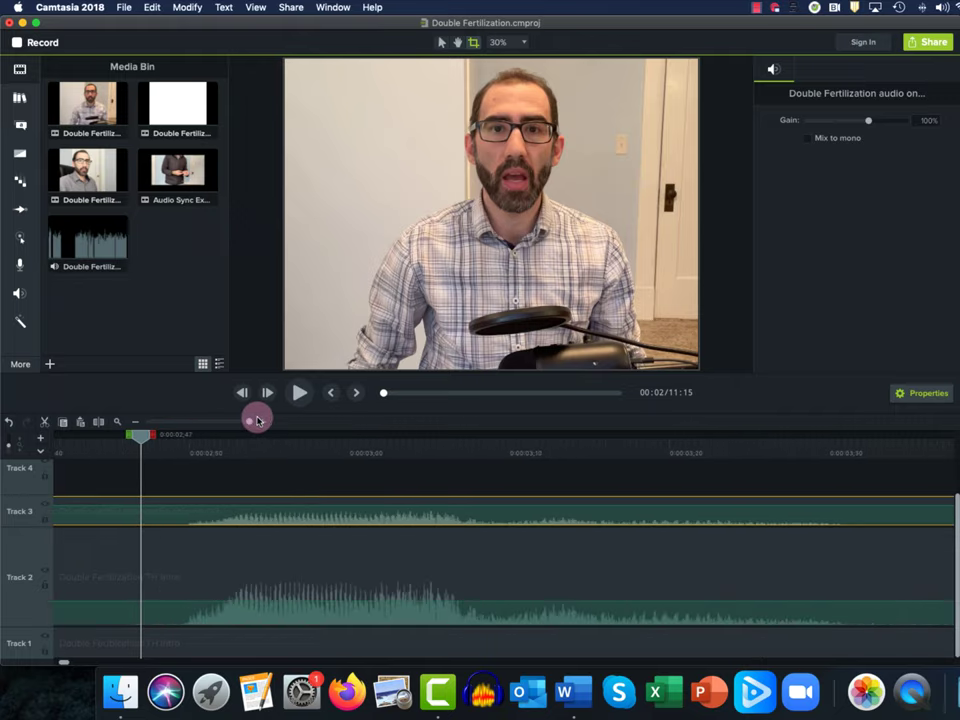
drag(150, 442, 192, 441)
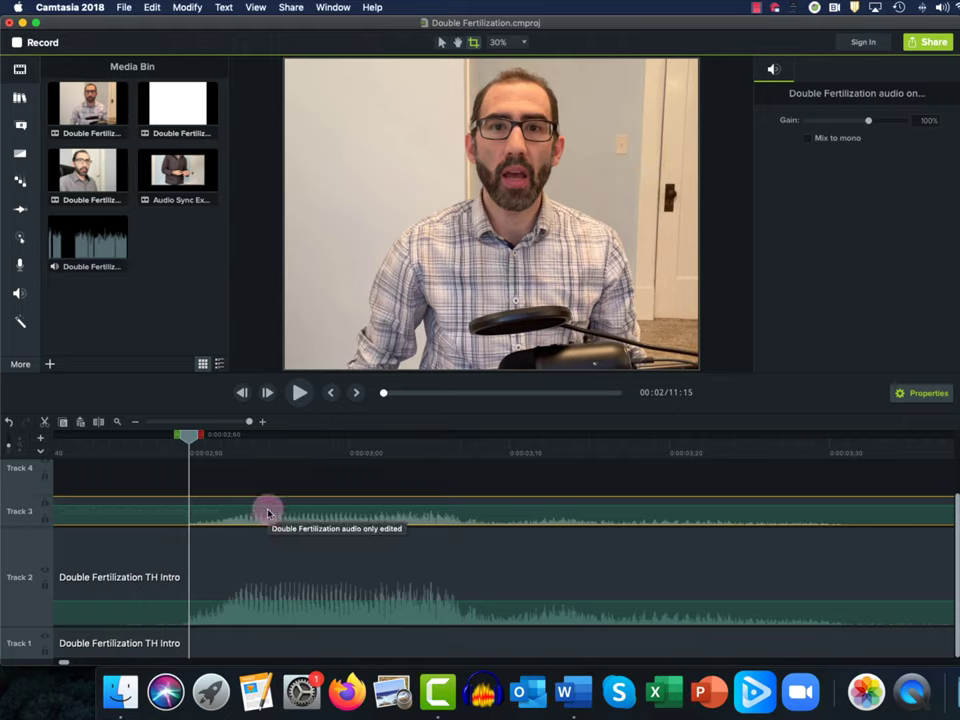
Remove Track 2 with its unedited audio and enlarge the track holding the edited audio
right_click(19, 580)
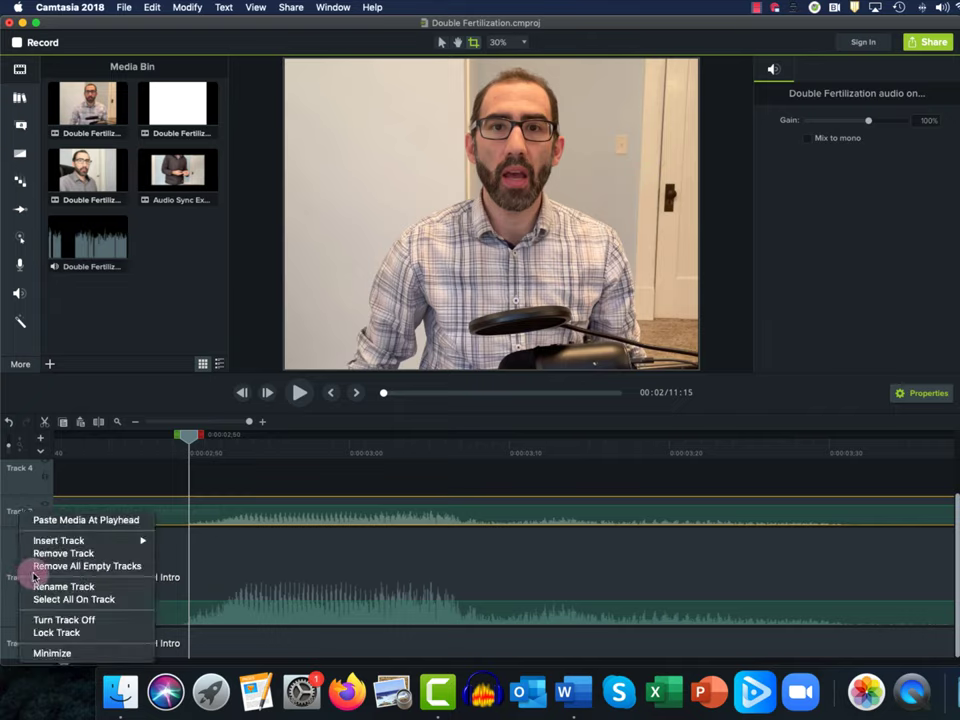
click(62, 553)
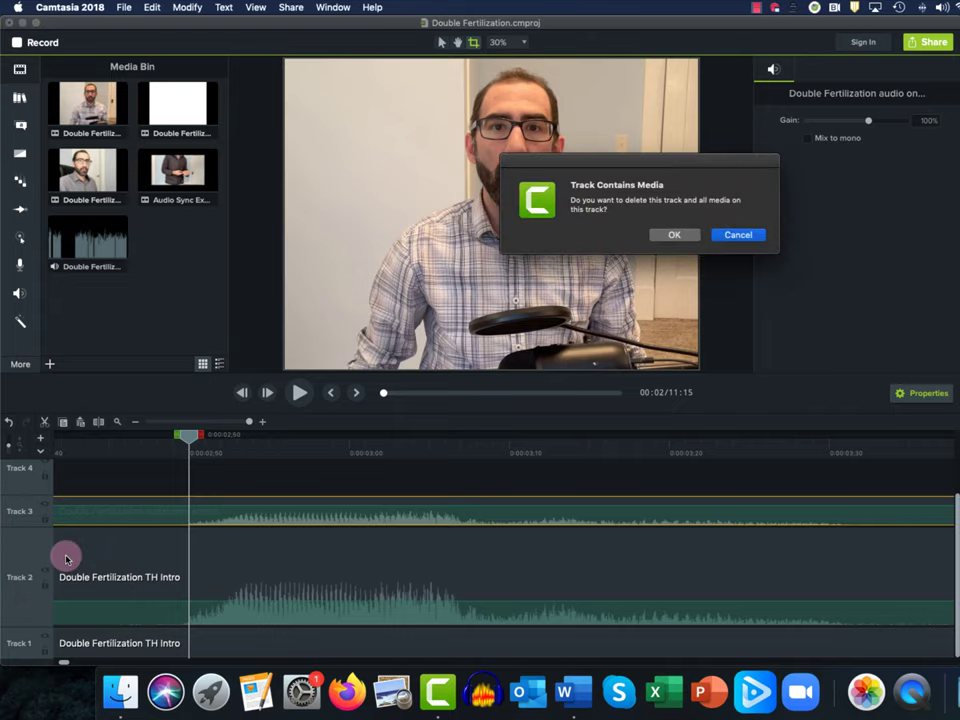
click(668, 236)
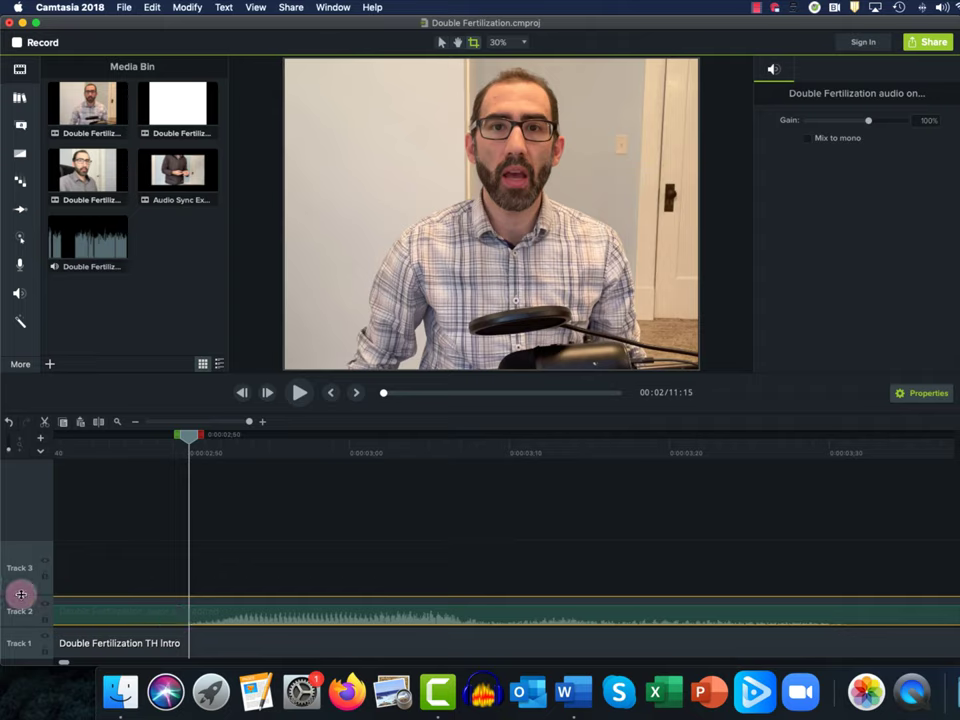
drag(21, 594, 21, 521)
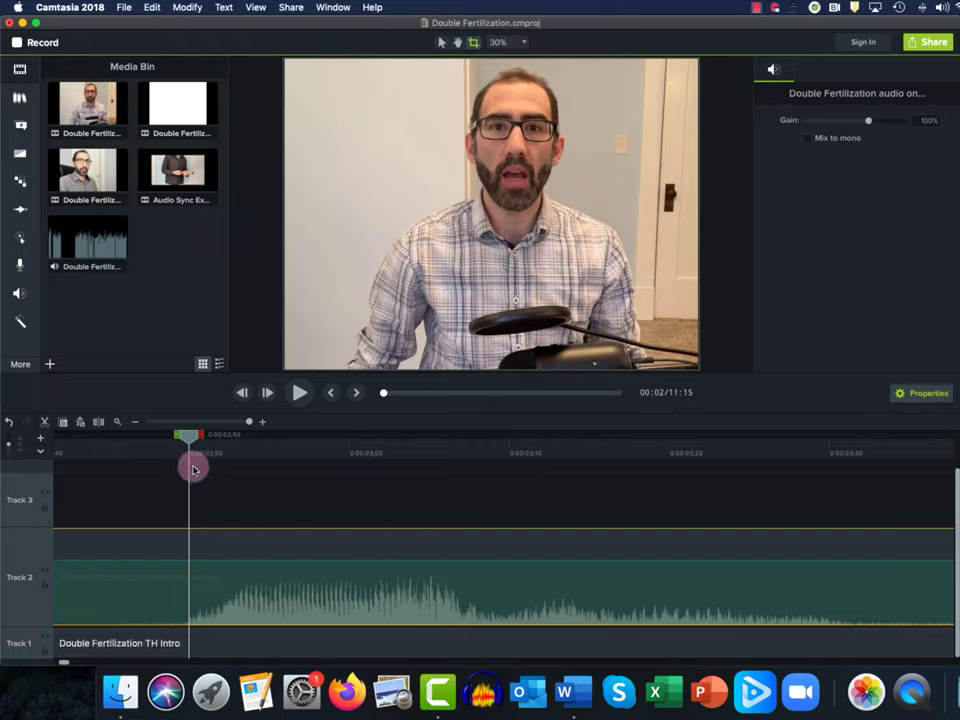
Mark the first speech segment from 0:00:02;50 to about 0:00:03;24 and play it to check the edited audio
drag(199, 435, 827, 489)
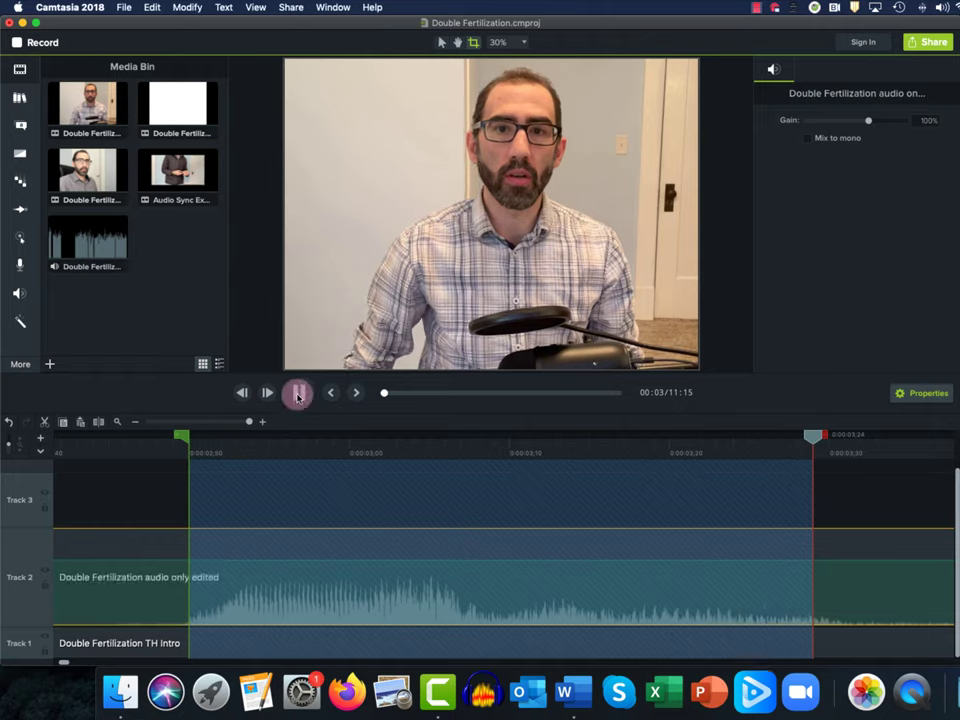
click(297, 394)
click(203, 422)
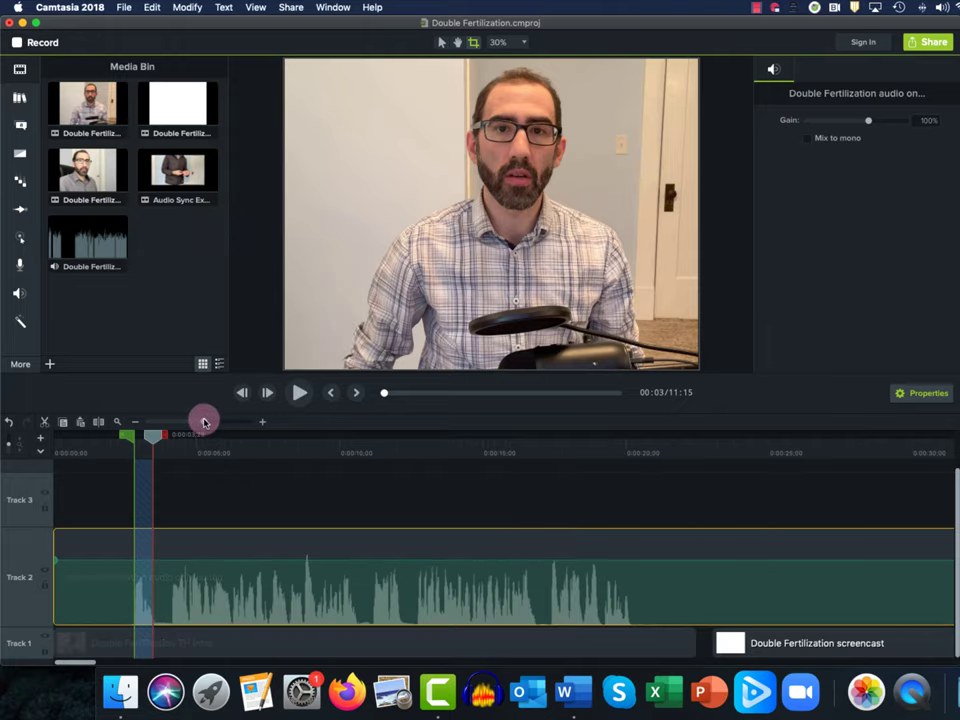
Switch to the Video Editing Guide in Word and highlight step 9 on placing the edited audio and deleting the unedited track
key(super+Tab)
key(super+Tab)
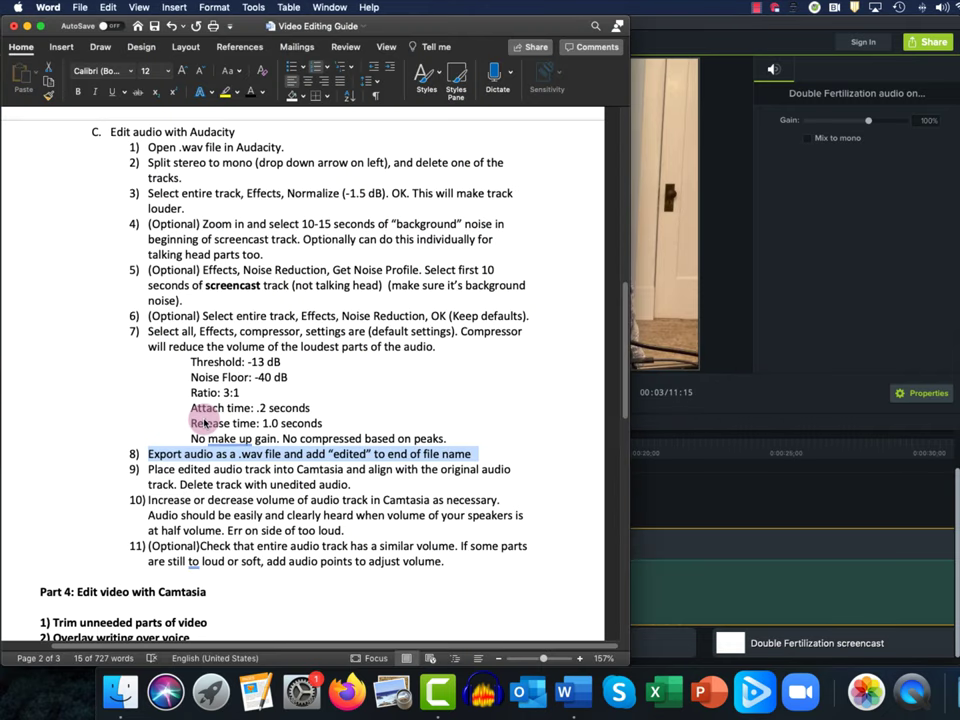
click(180, 484)
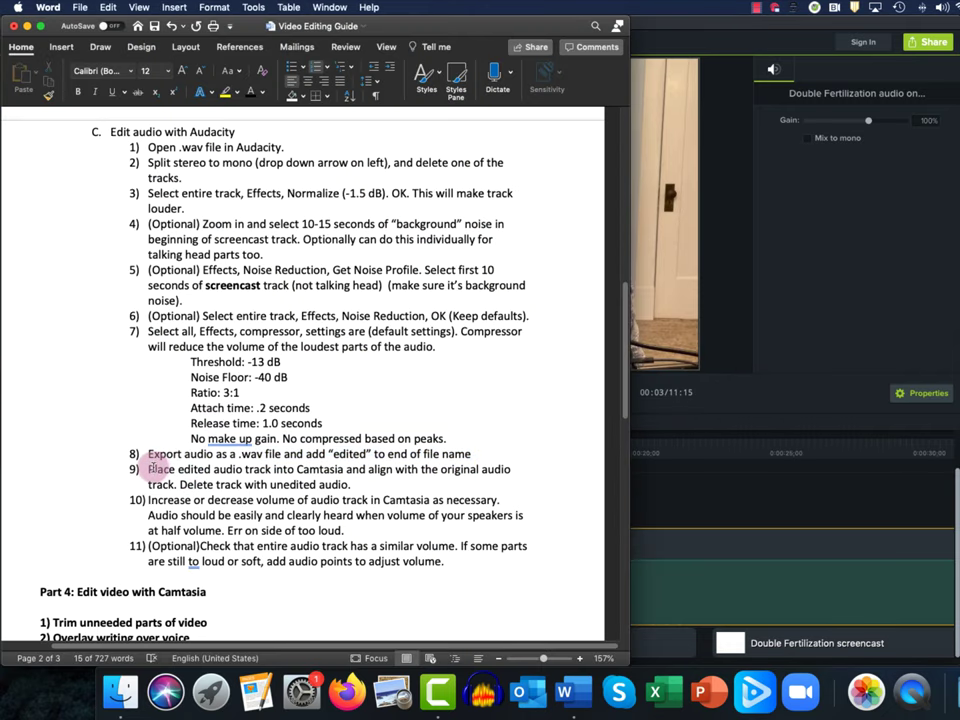
drag(149, 469, 364, 483)
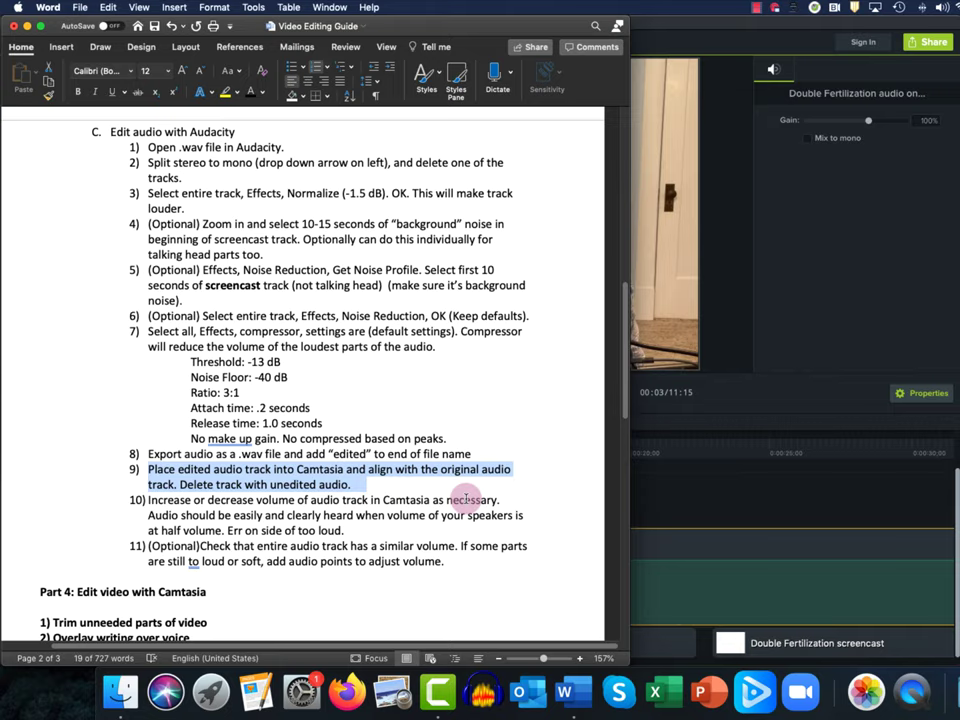
Switch back to Camtasia and raise the volume of the edited audio clip on Track 2 slightly above 100%
click(686, 495)
click(349, 585)
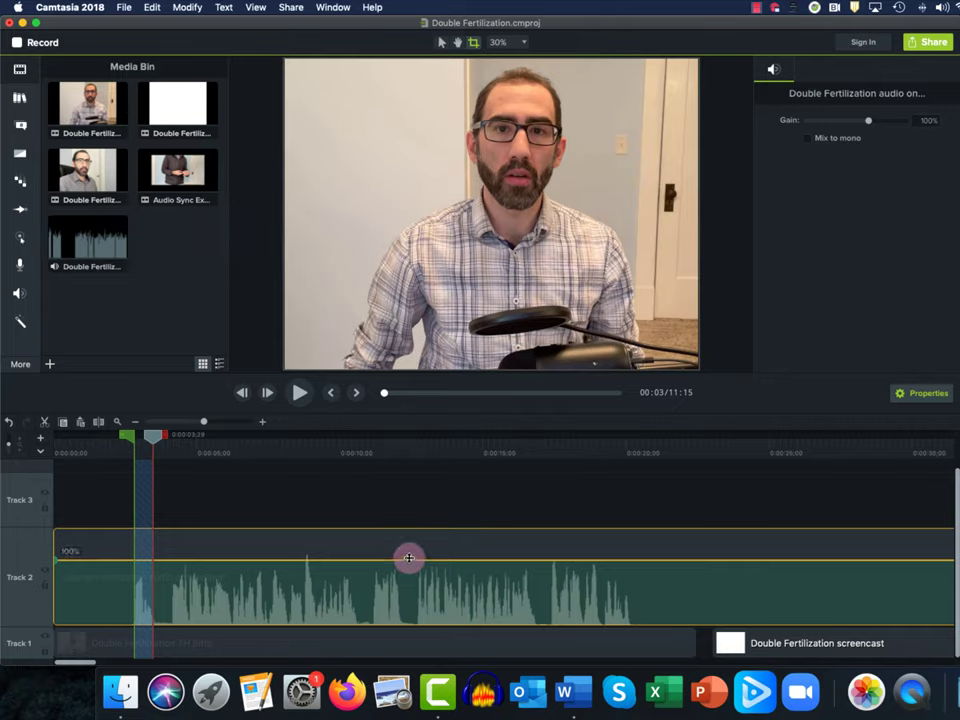
drag(411, 554, 419, 507)
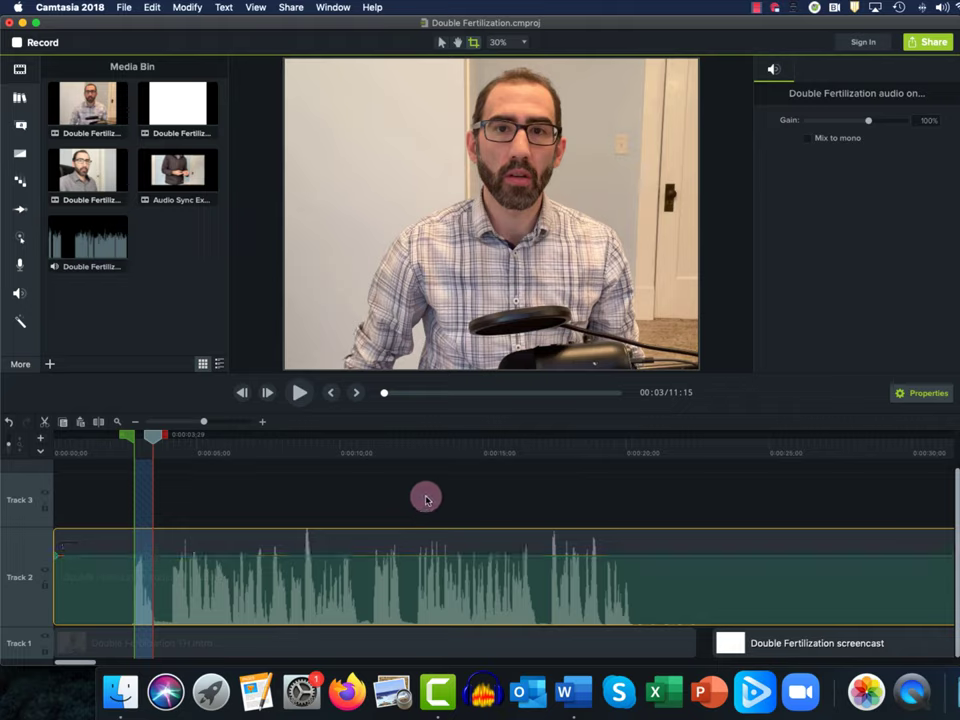
Raise the Track 2 volume a little further and play the speech up to about 0:00:08 to check its loudness
double_click(153, 439)
mouse_move(155, 444)
mouse_down()
mouse_move(172, 448)
mouse_move(172, 440)
mouse_up()
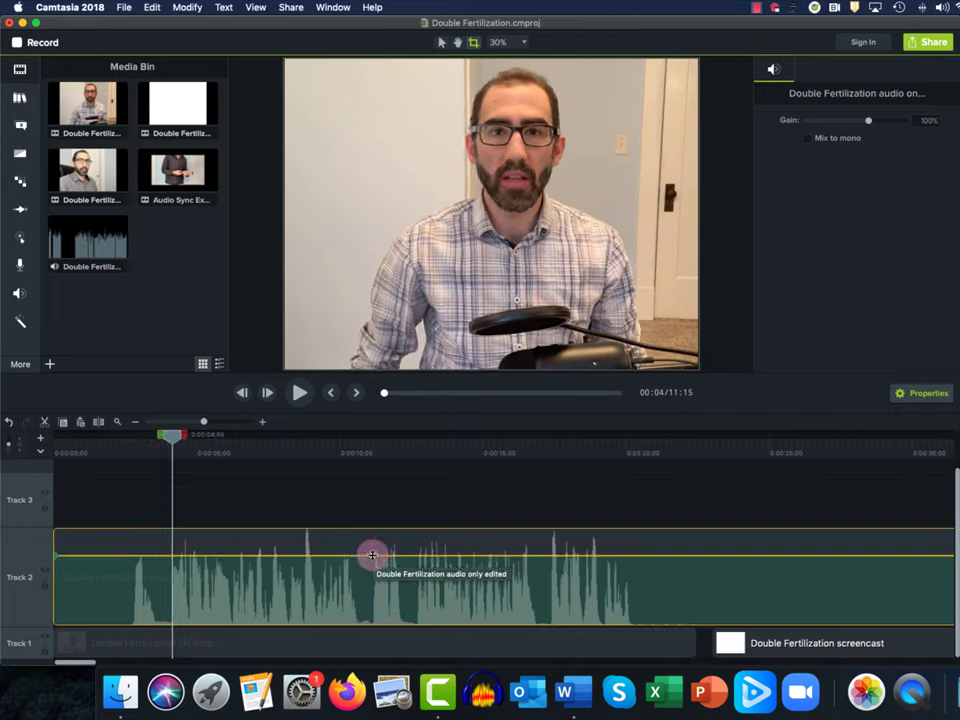
drag(372, 552, 375, 542)
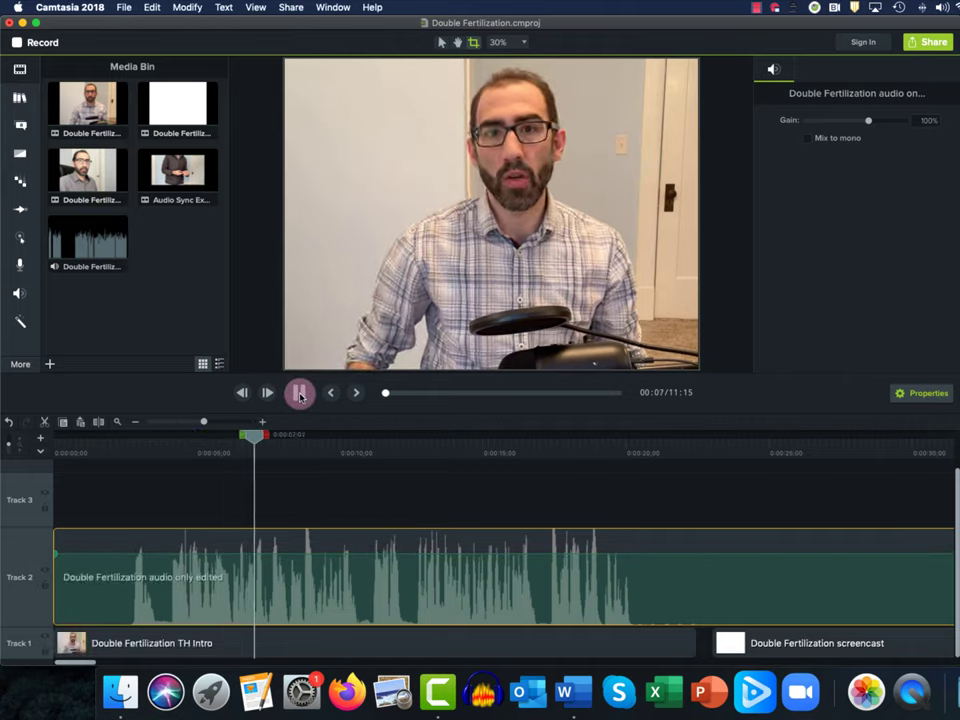
click(300, 394)
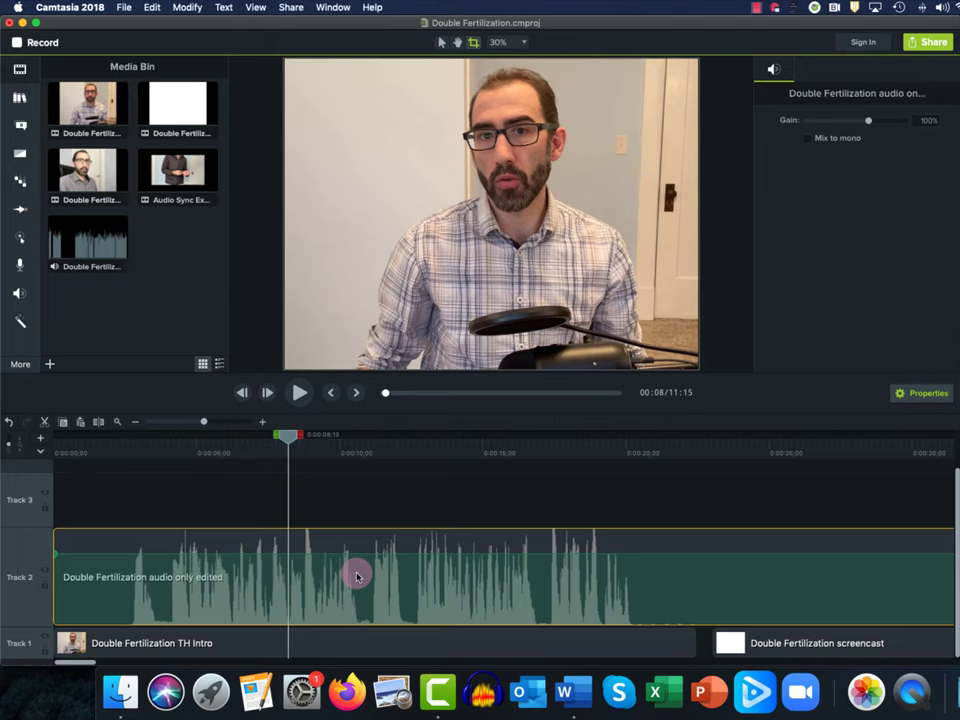
Switch to the Video Editing Guide and highlight optional step 11 on checking for similar volume and adding audio points
key(super+Tab)
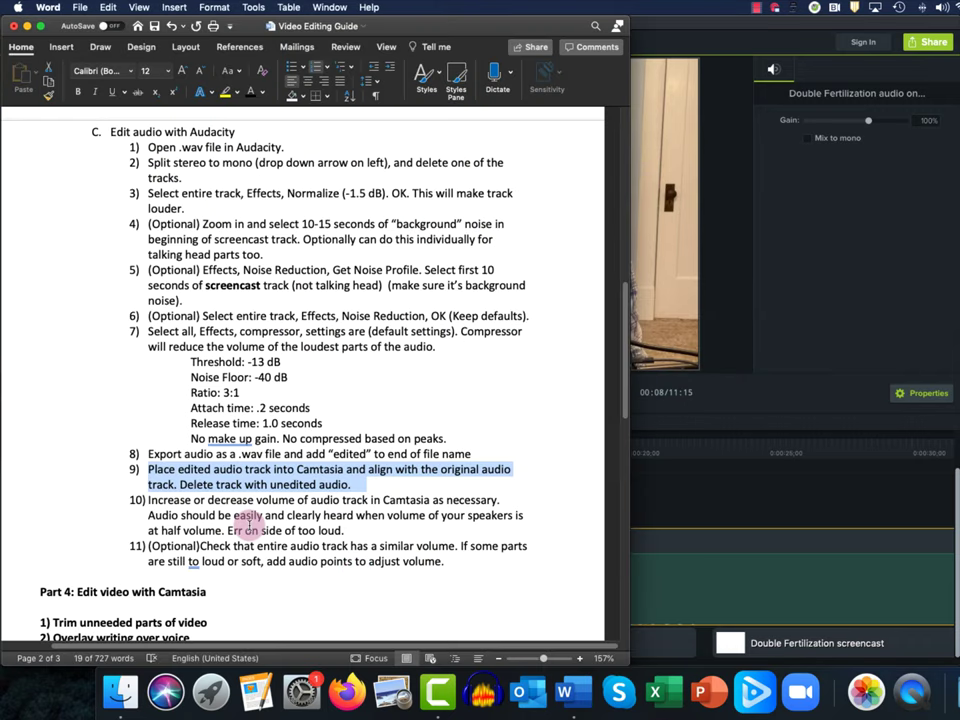
click(250, 527)
scroll(235, 520, down, 2)
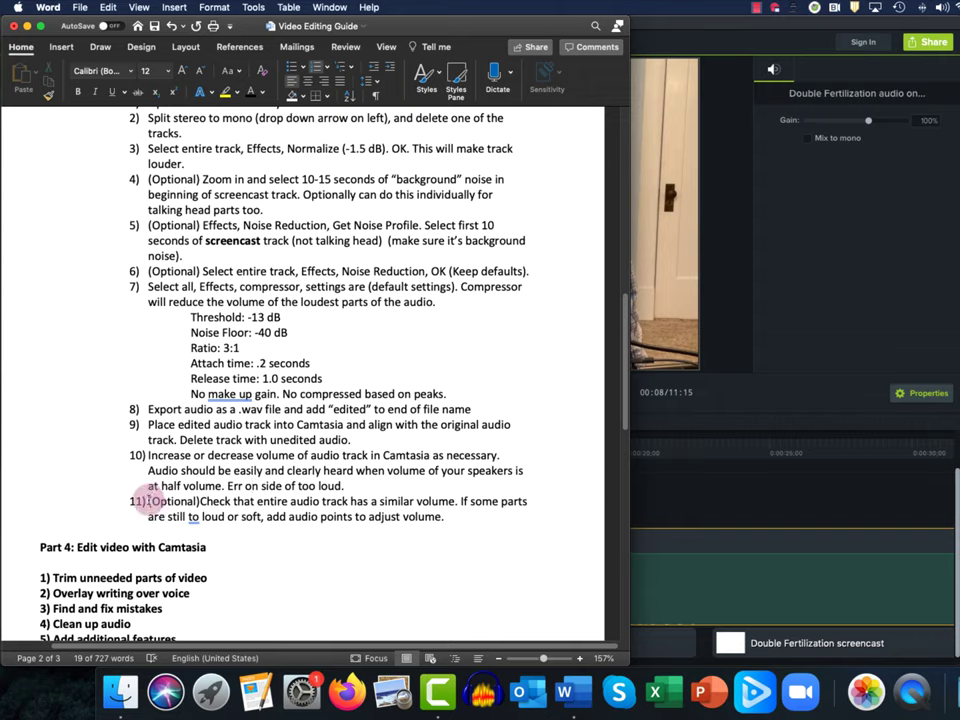
drag(147, 500, 470, 521)
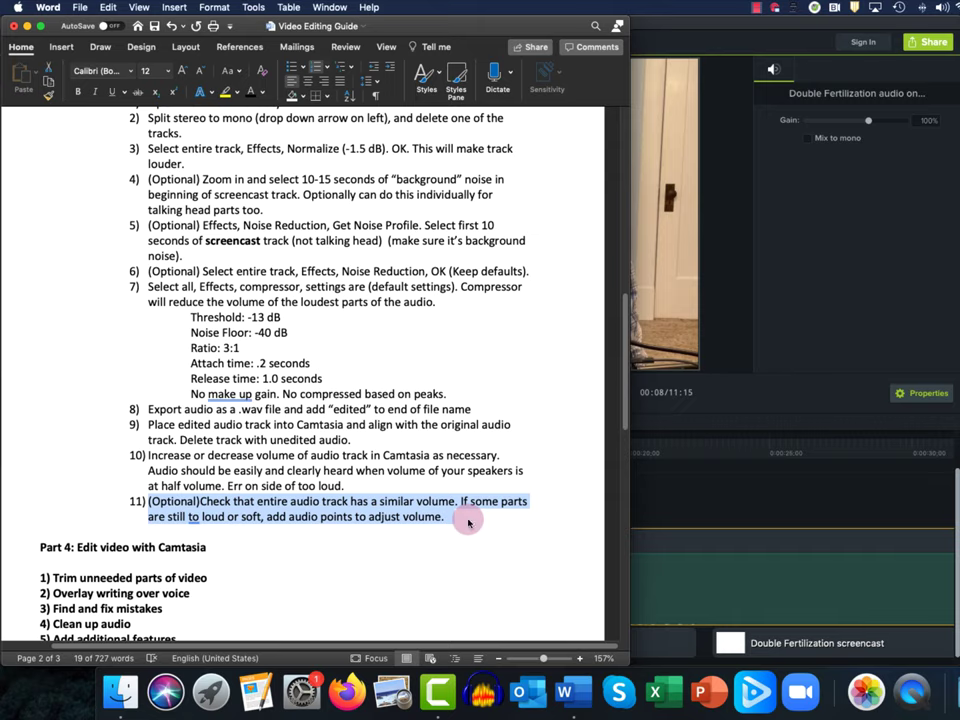
In Camtasia, lower the volume of the edited audio on Track 2 slightly and move the playhead to 0:00:31;36
click(677, 506)
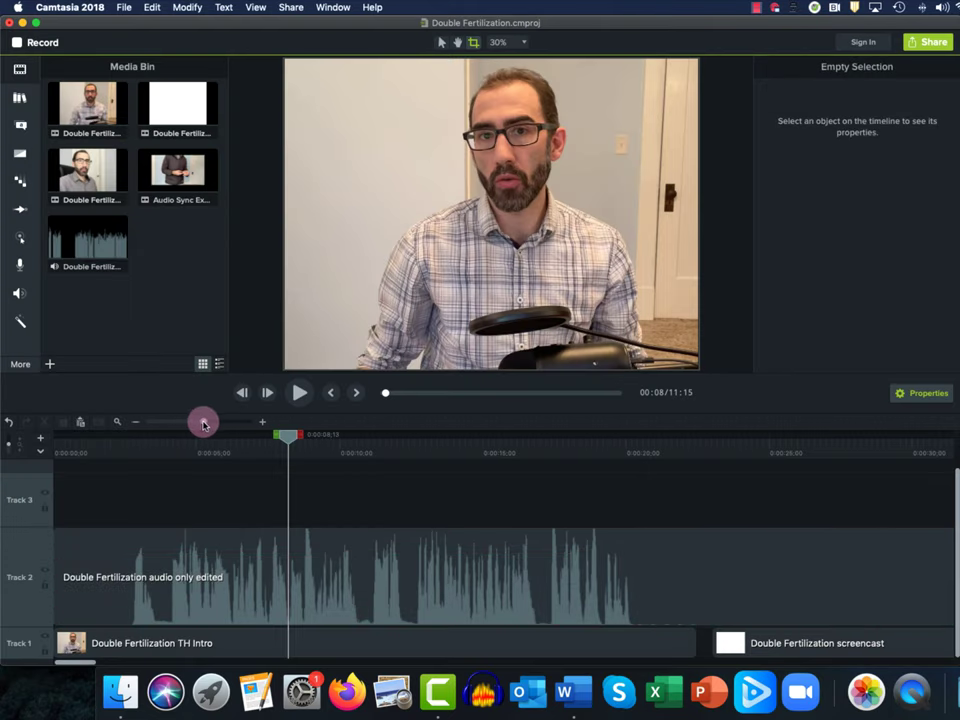
drag(203, 424, 166, 421)
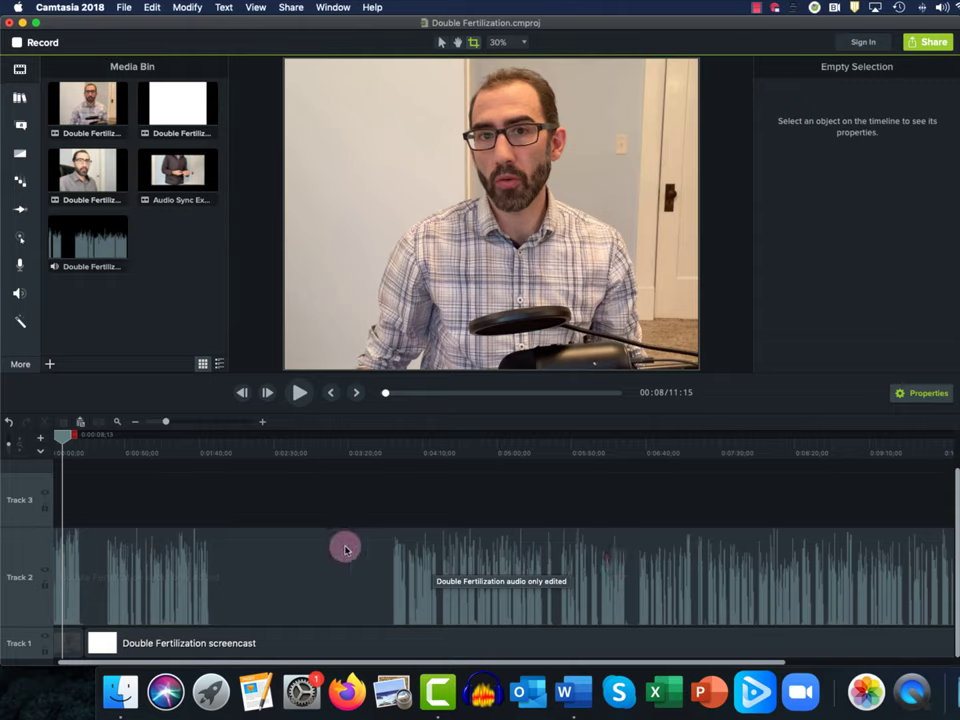
click(281, 555)
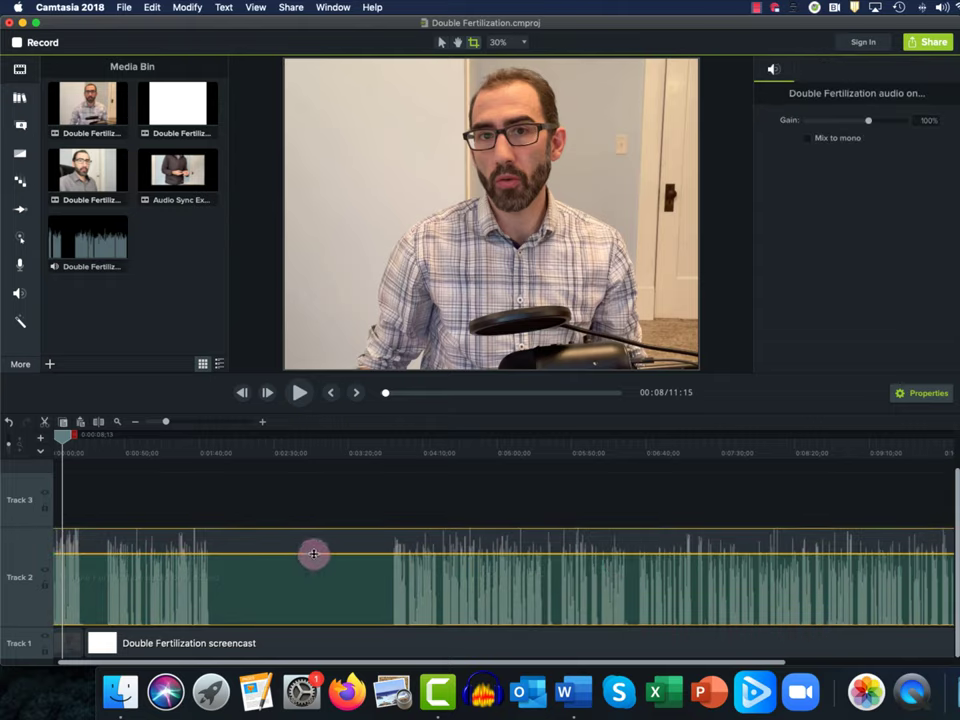
drag(313, 554, 312, 580)
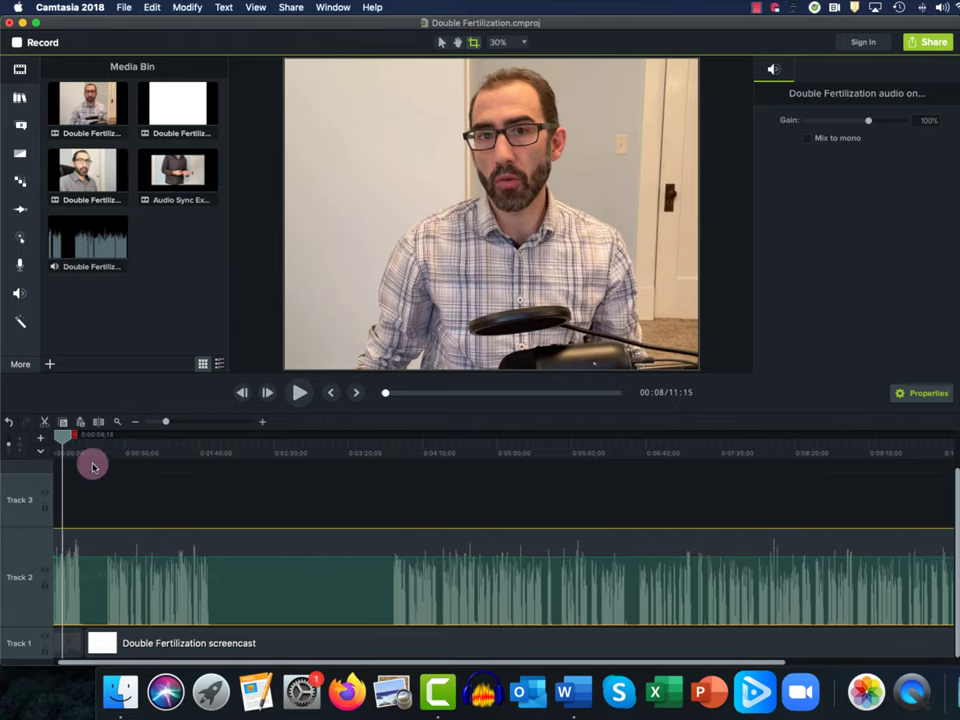
drag(64, 435, 648, 438)
drag(687, 515, 103, 523)
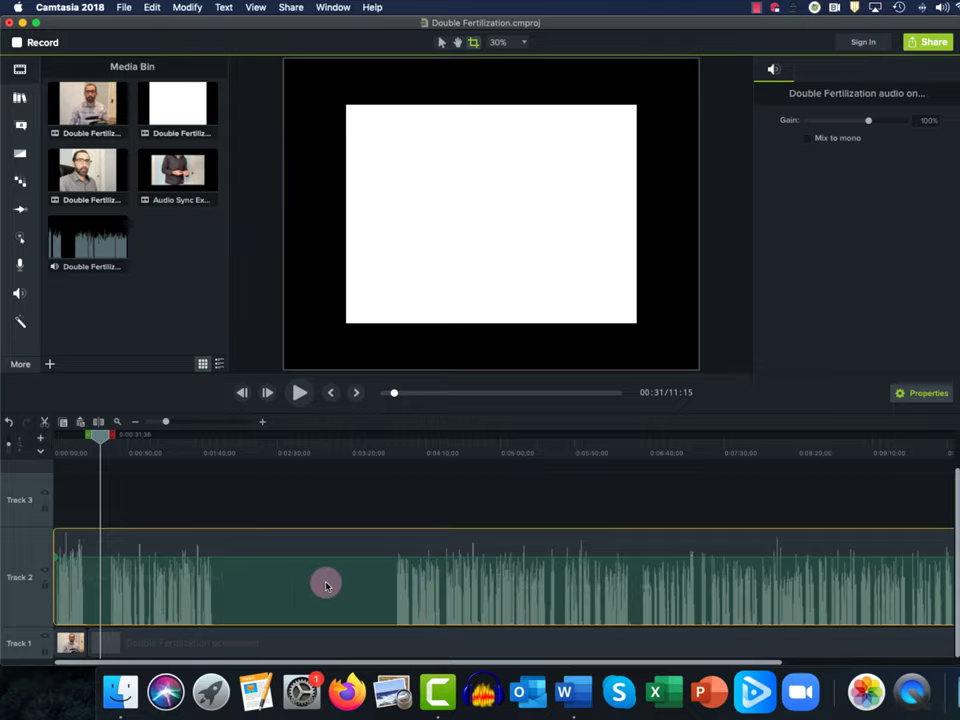
Highlight "Err on side of too loud." in step 10 of the Video Editing Guide, and return to Camtasia
key(super+Tab)
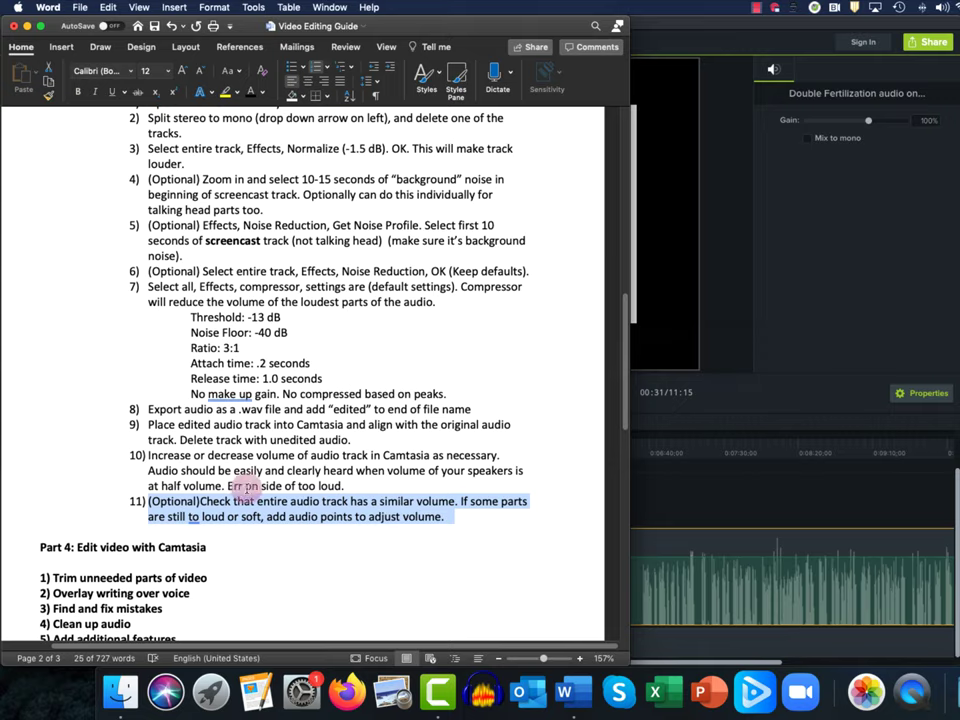
drag(228, 486, 343, 484)
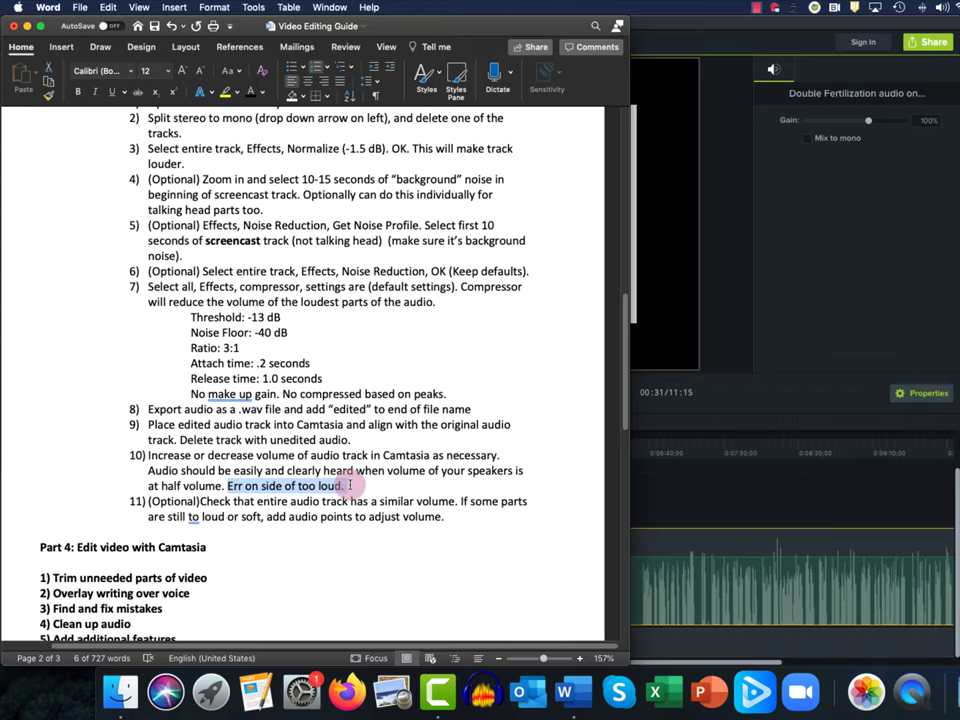
click(846, 392)
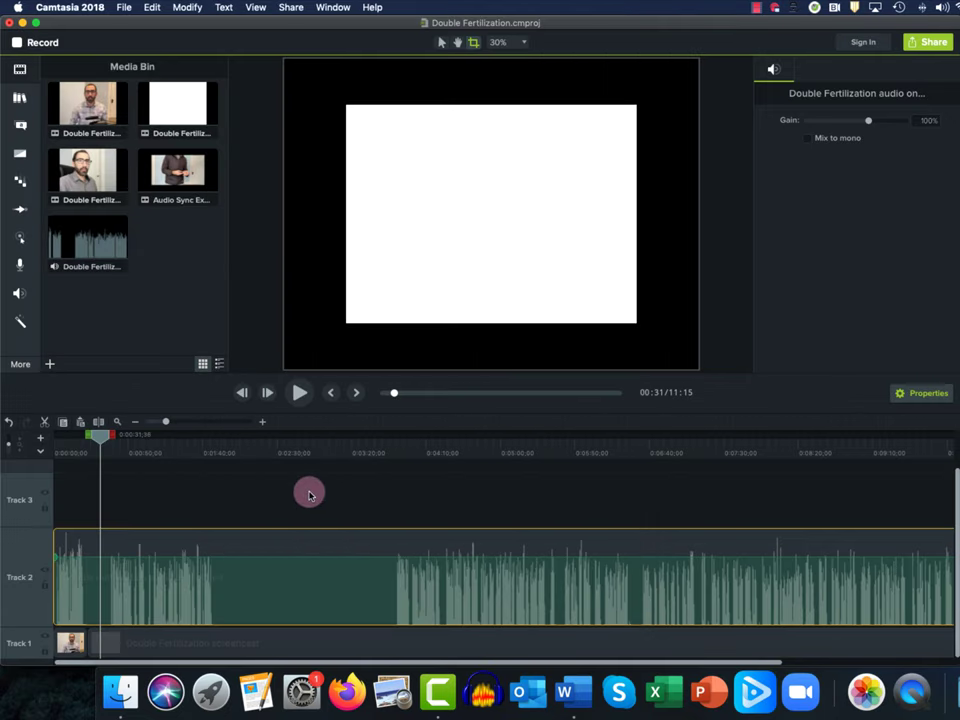